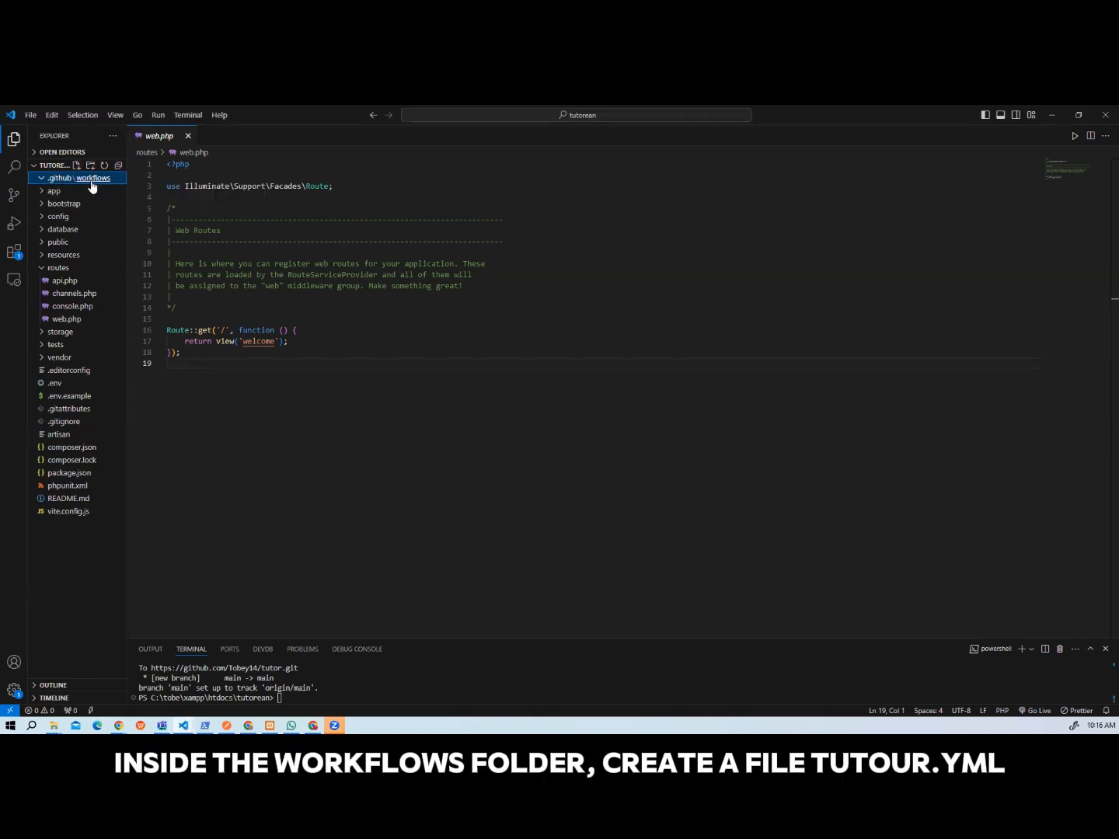
Create a new file named tutor.yml inside the .github/workflows folder.
right_click(92, 181)
click(108, 192)
text(tu)
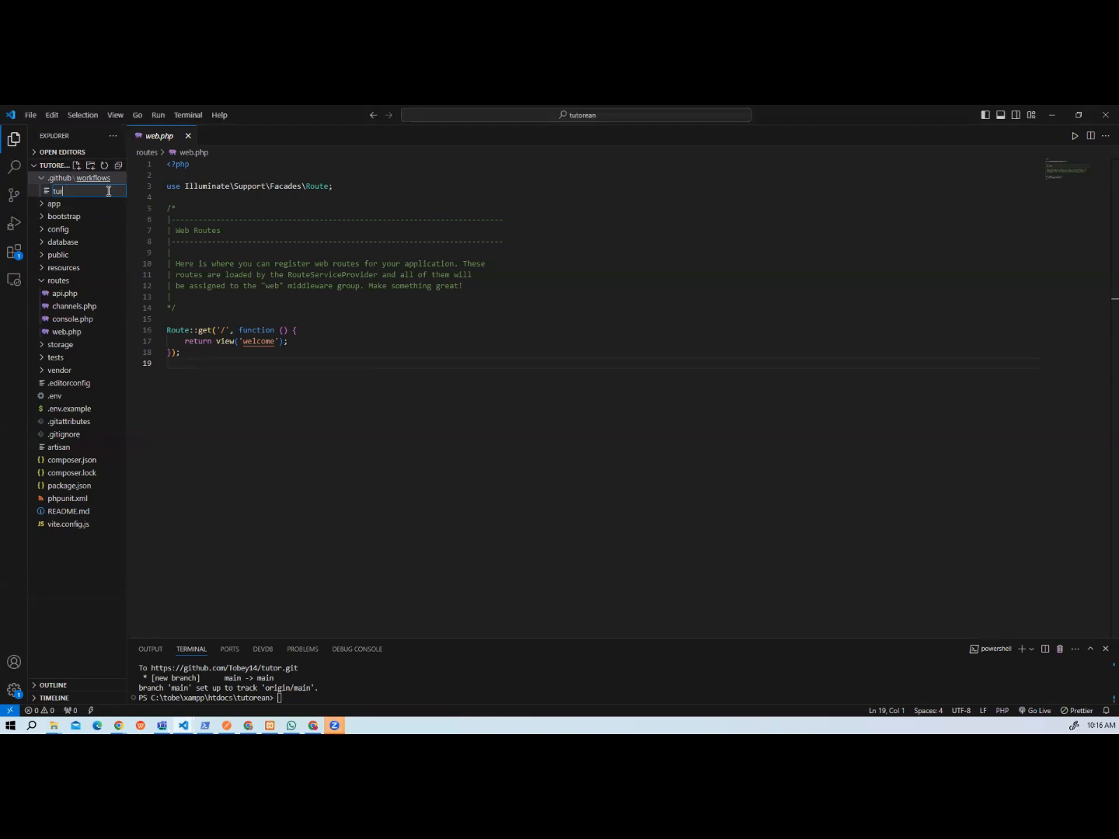
text(tor)
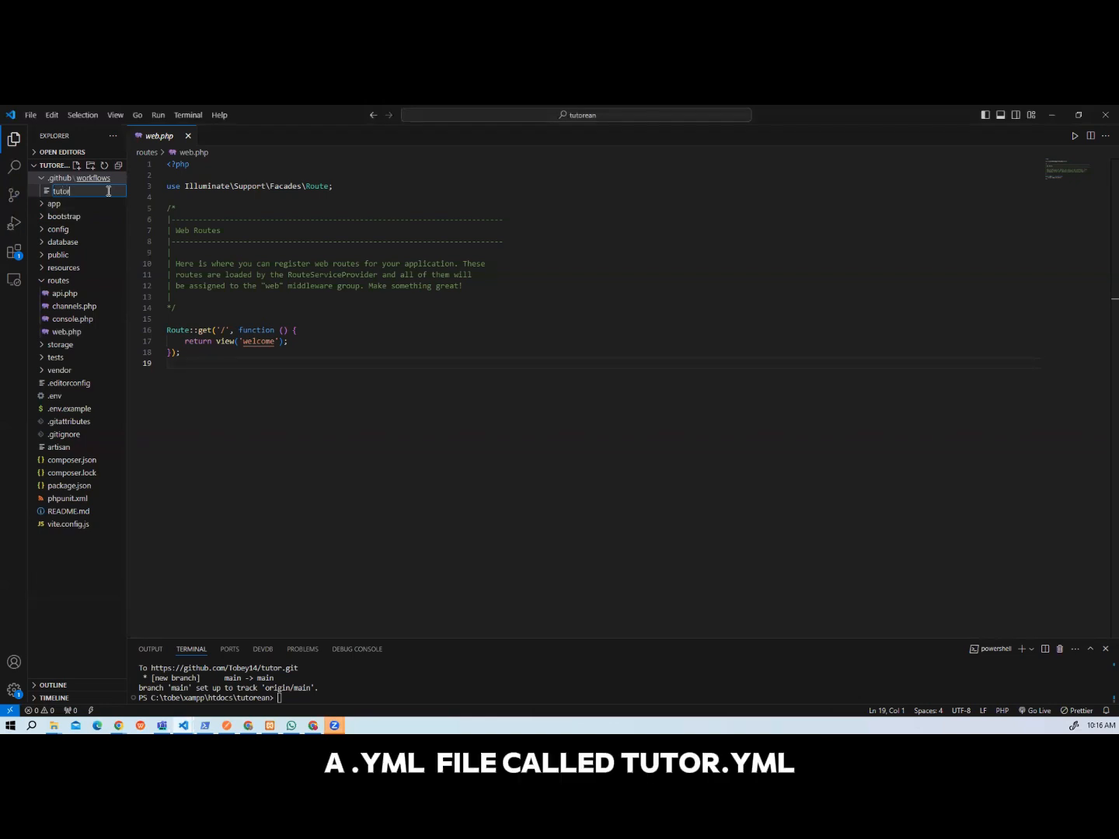
text(.yml)
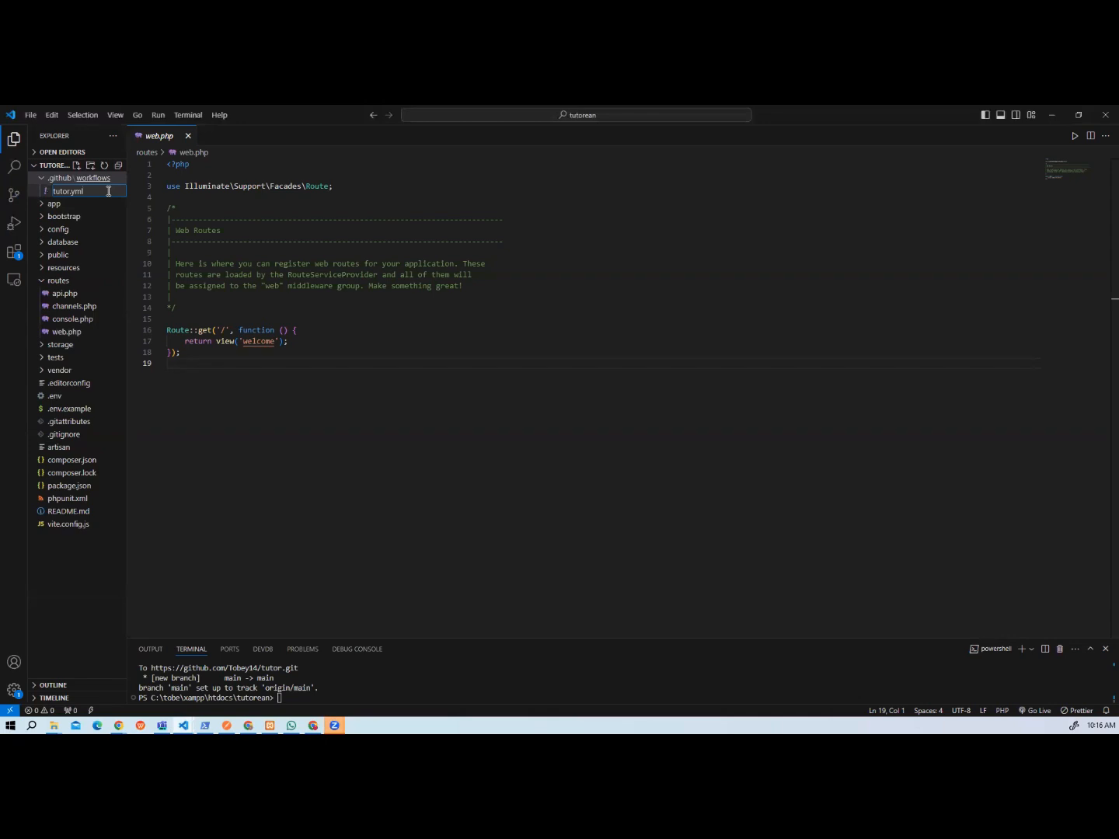
key(Return)
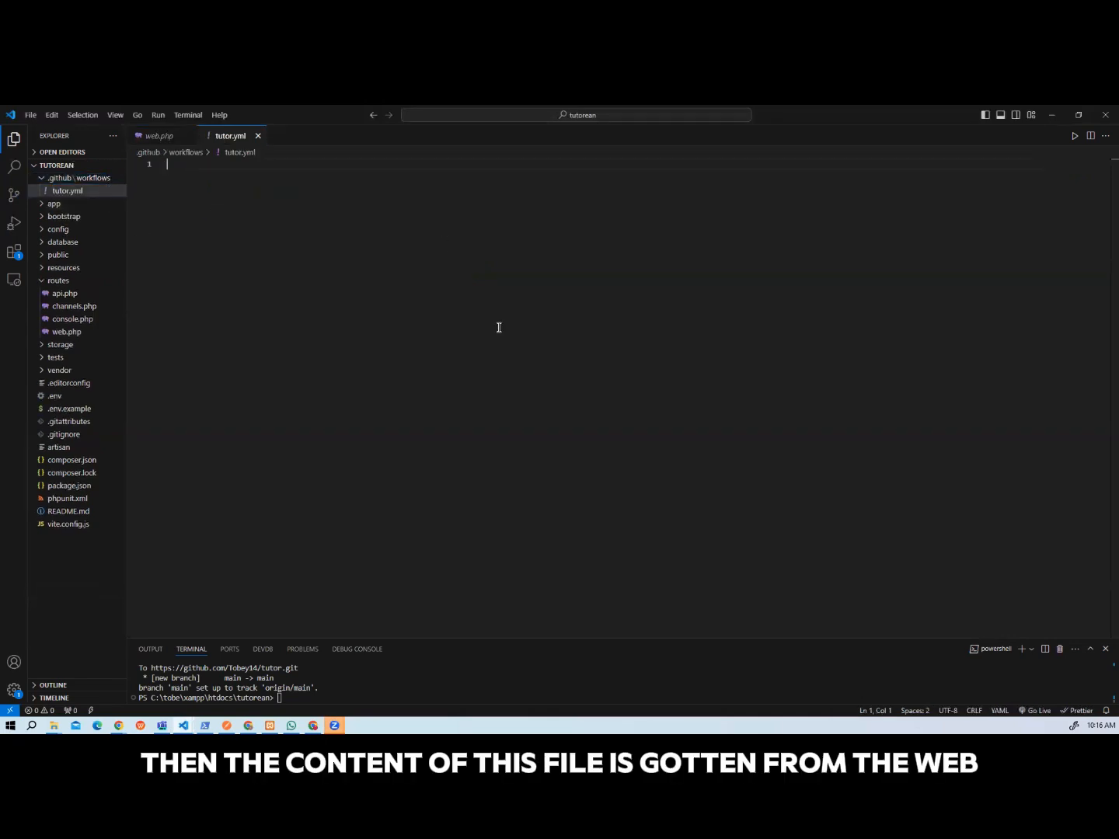
Switch to the tipsbytobe project and copy the entire contents of its laravel.yml workflow file.
click(1043, 117)
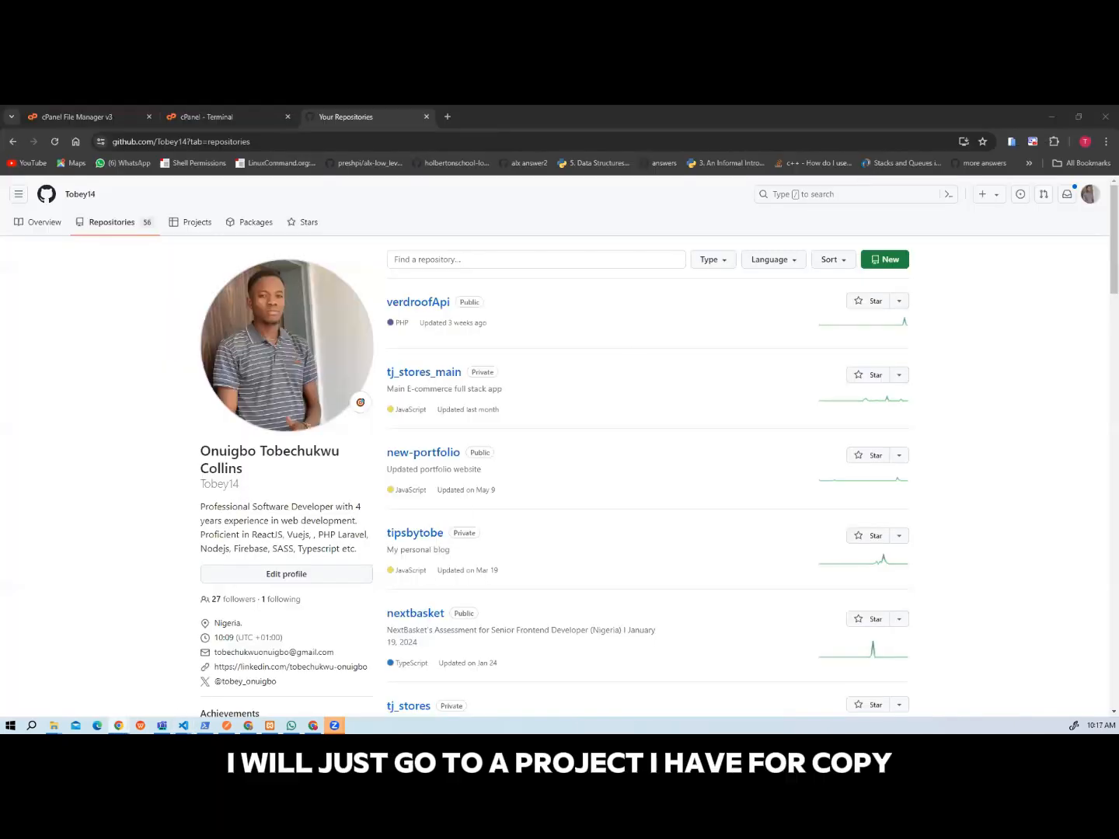
mouse_move(183, 726)
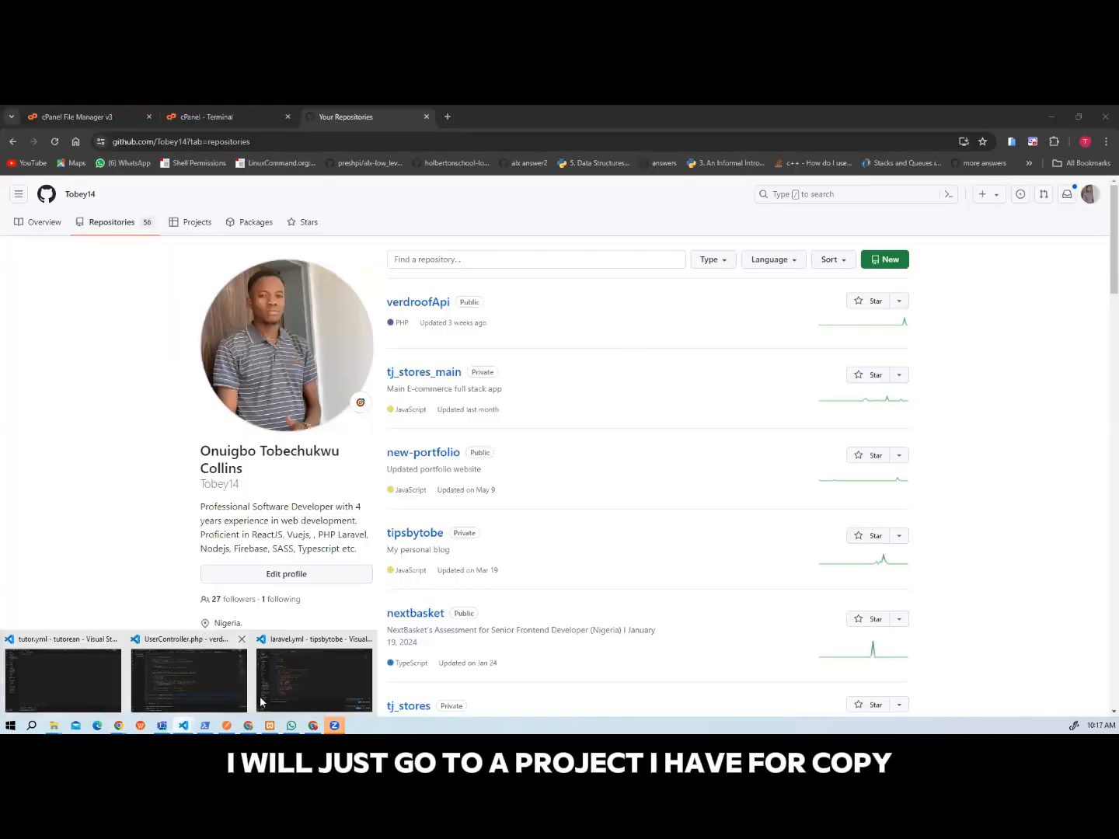
click(289, 694)
click(355, 485)
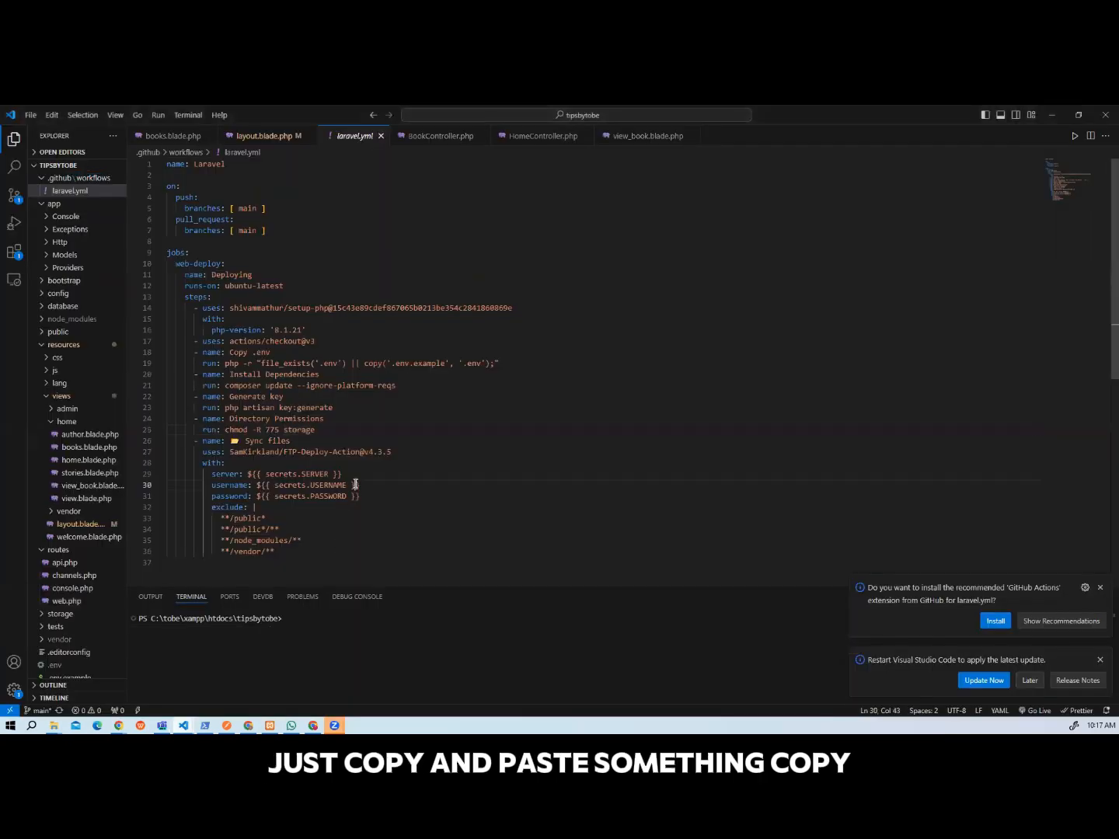
key(ctrl+a)
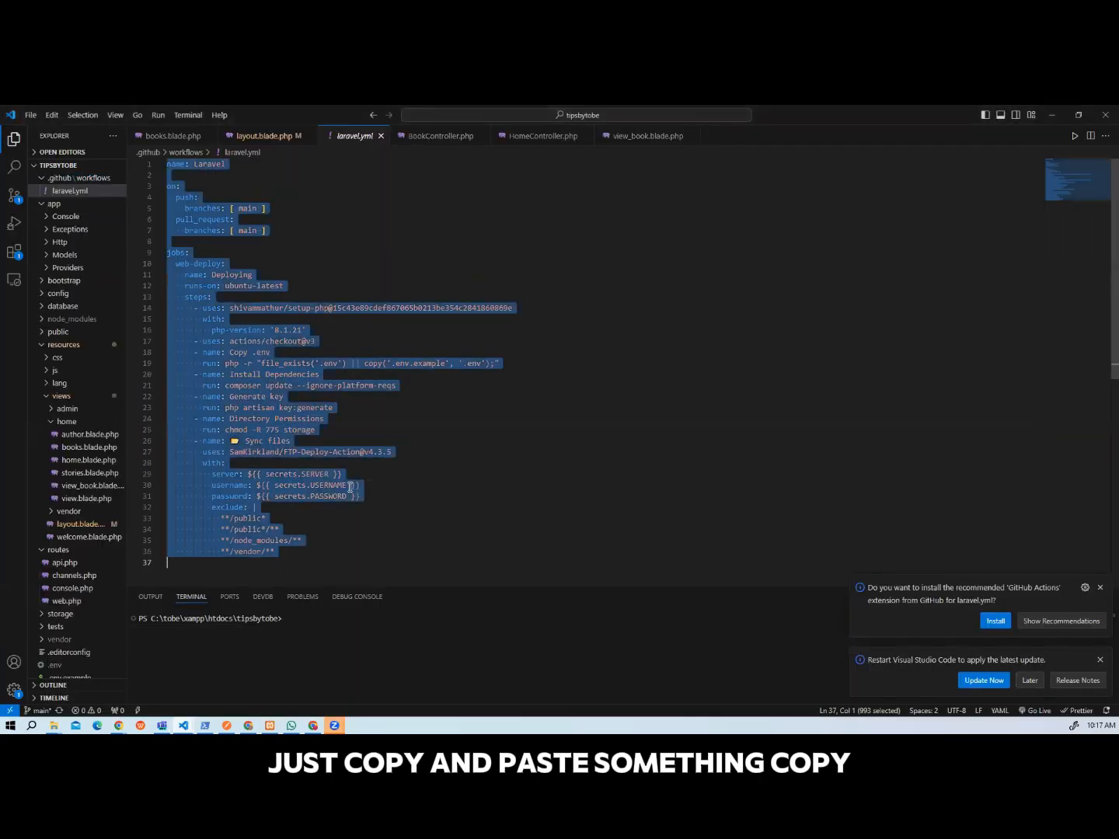
click(1054, 117)
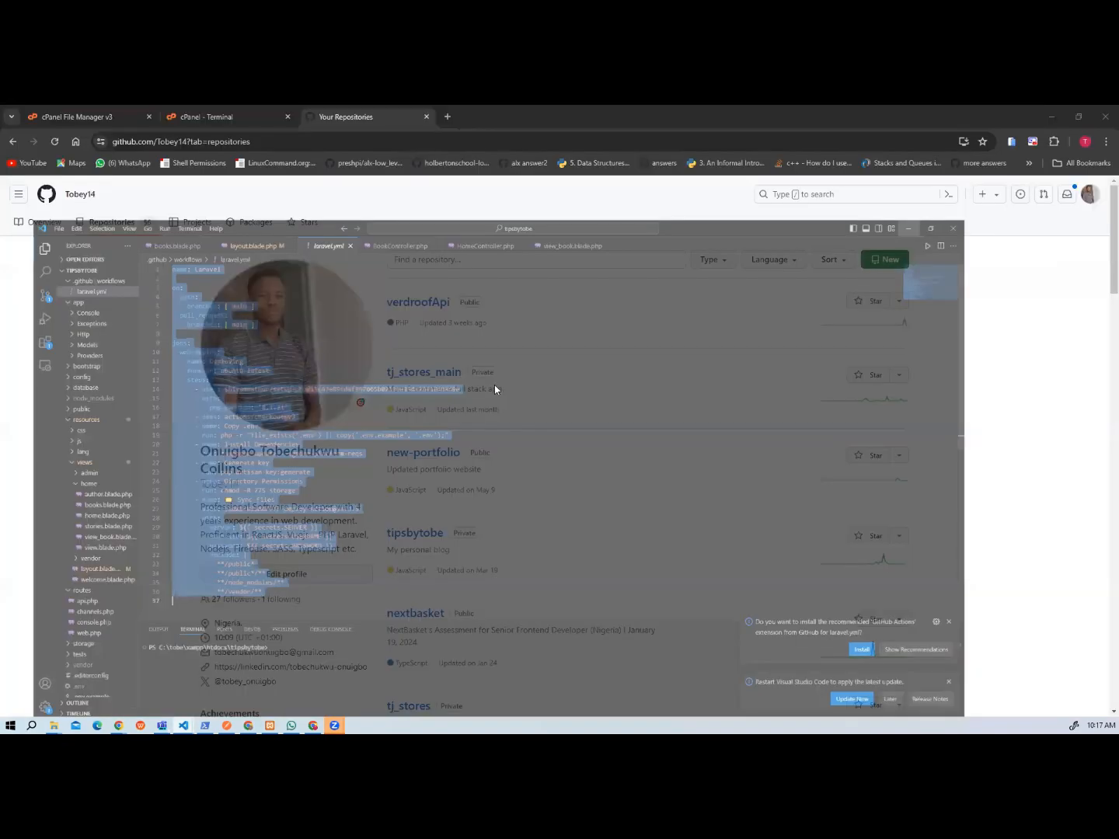
Return to the tutorean project and paste the copied Laravel workflow into the empty tutor.yml file.
mouse_move(183, 725)
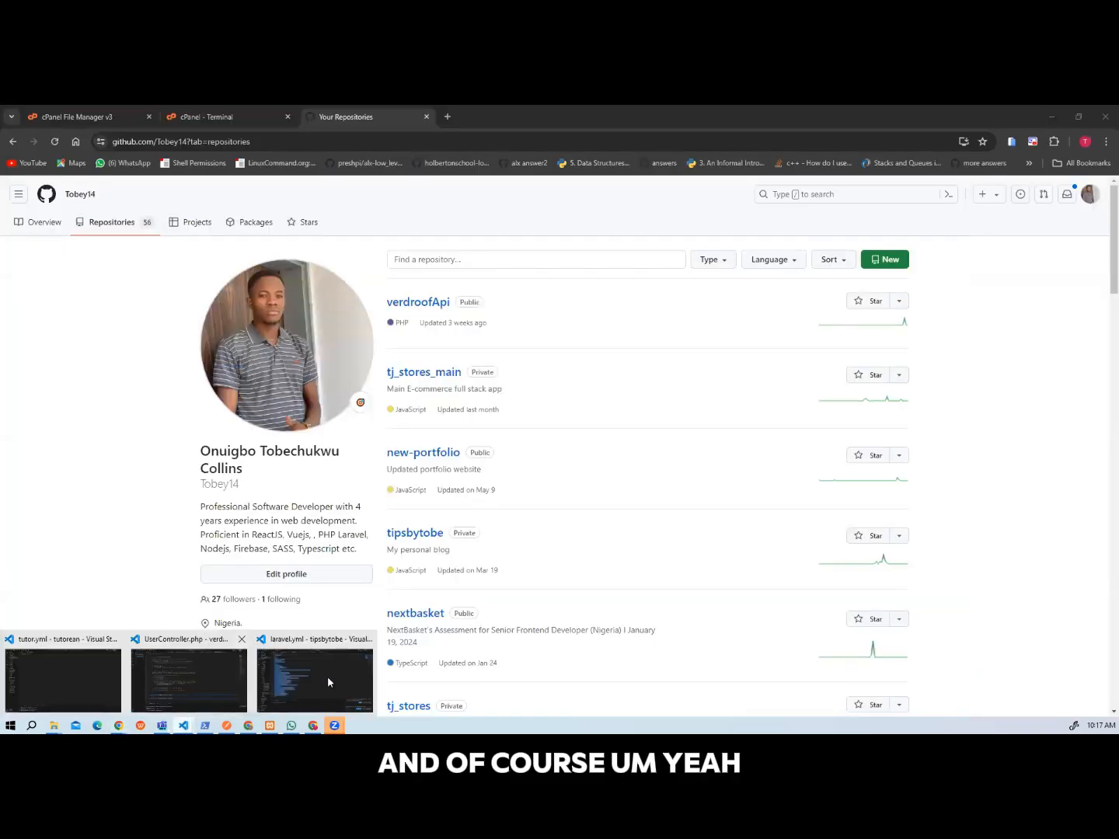
click(70, 681)
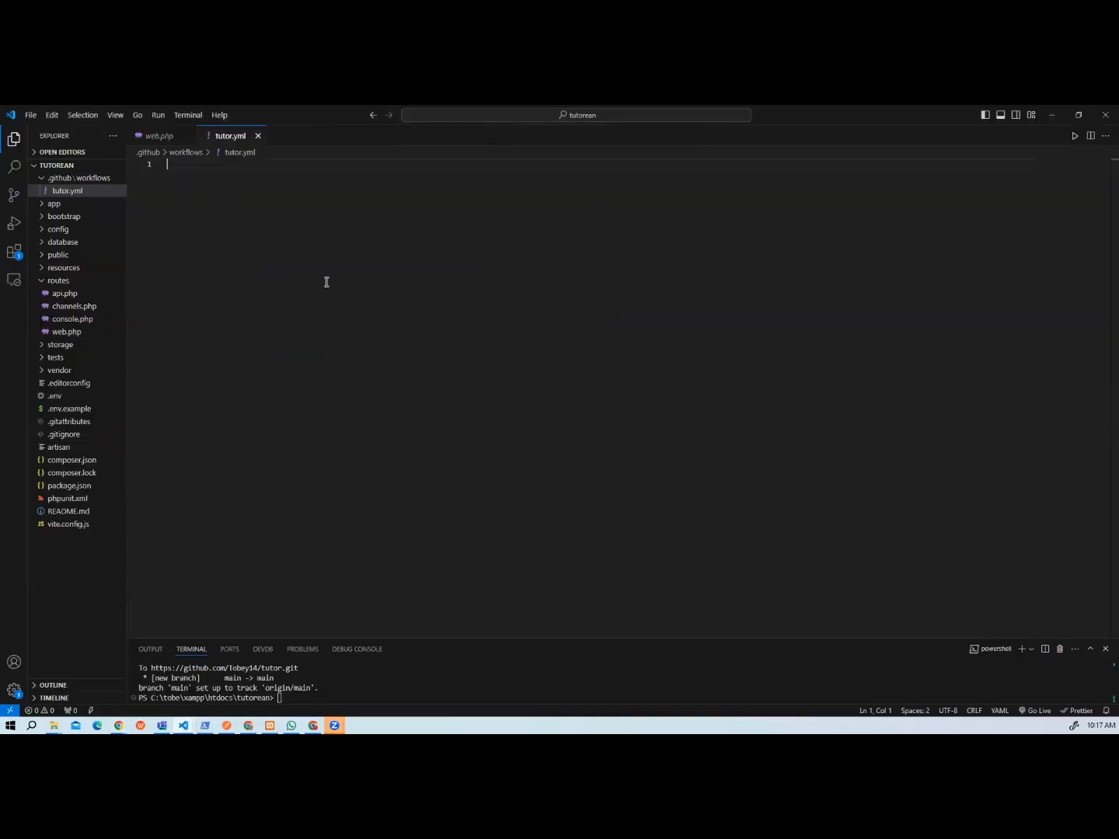
key(ctrl+v)
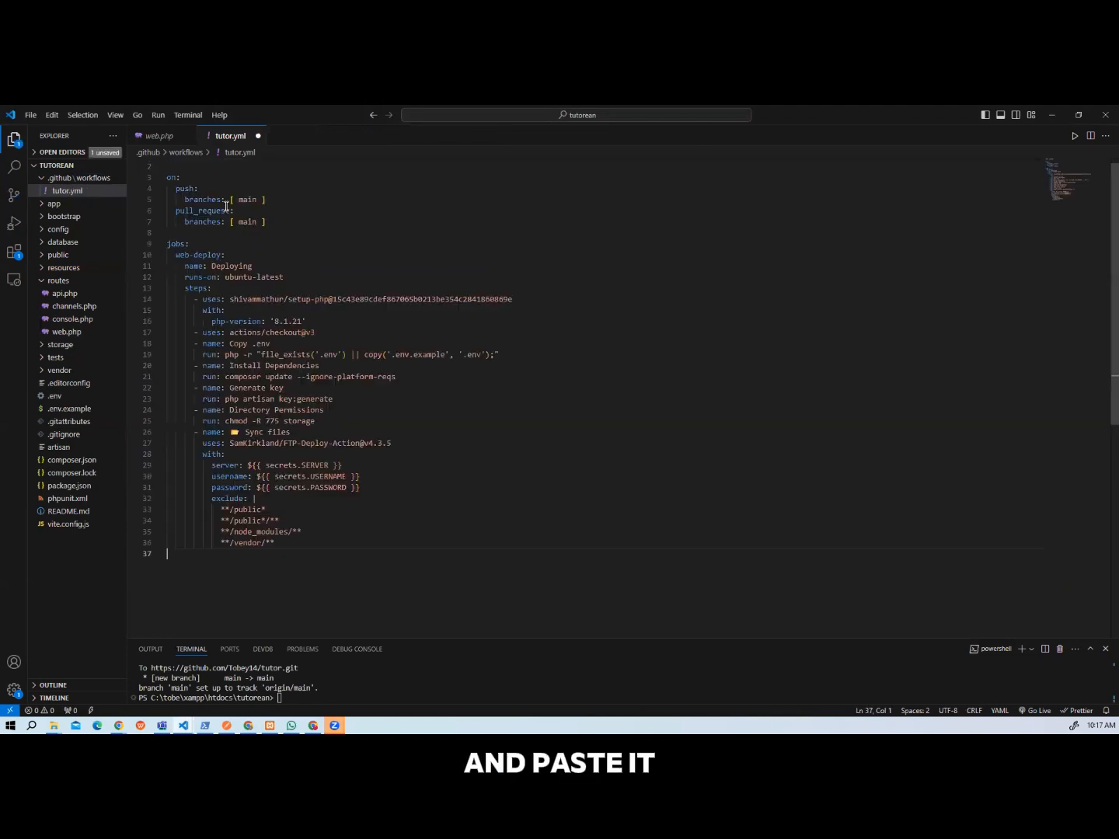
scroll(292, 270, up, 1)
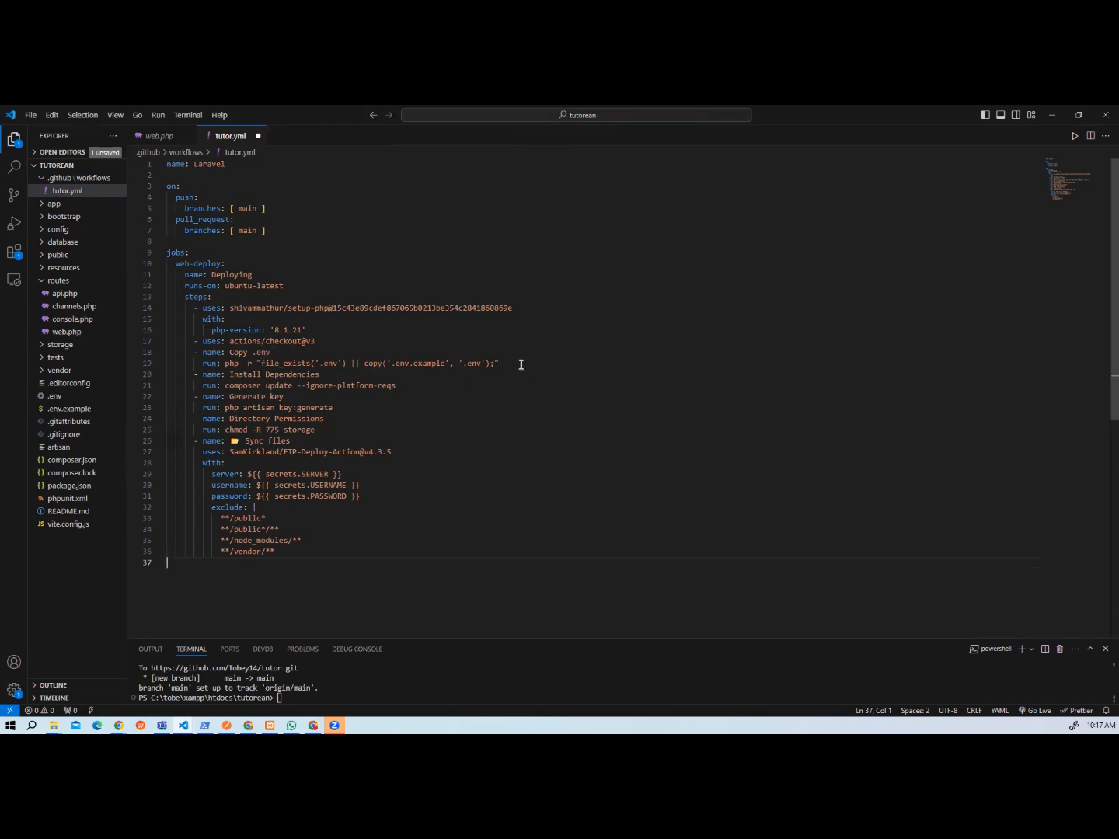
drag(520, 364, 197, 354)
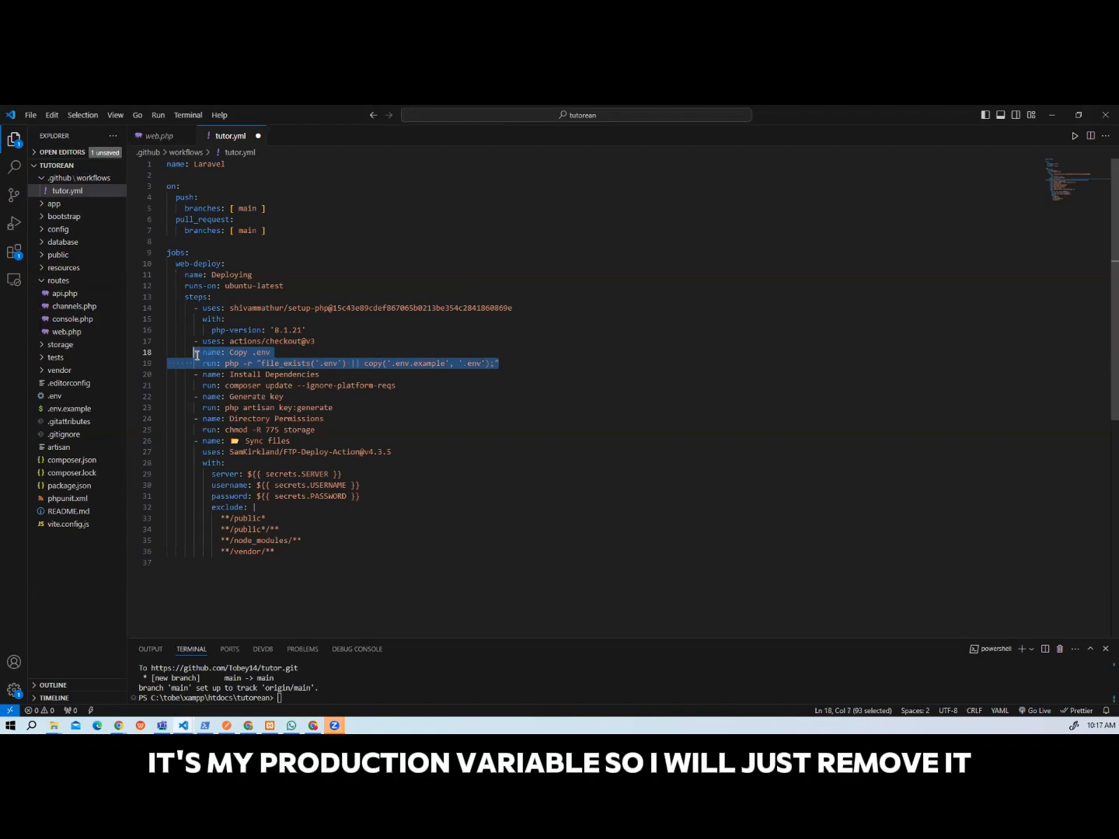
key(ctrl+slash)
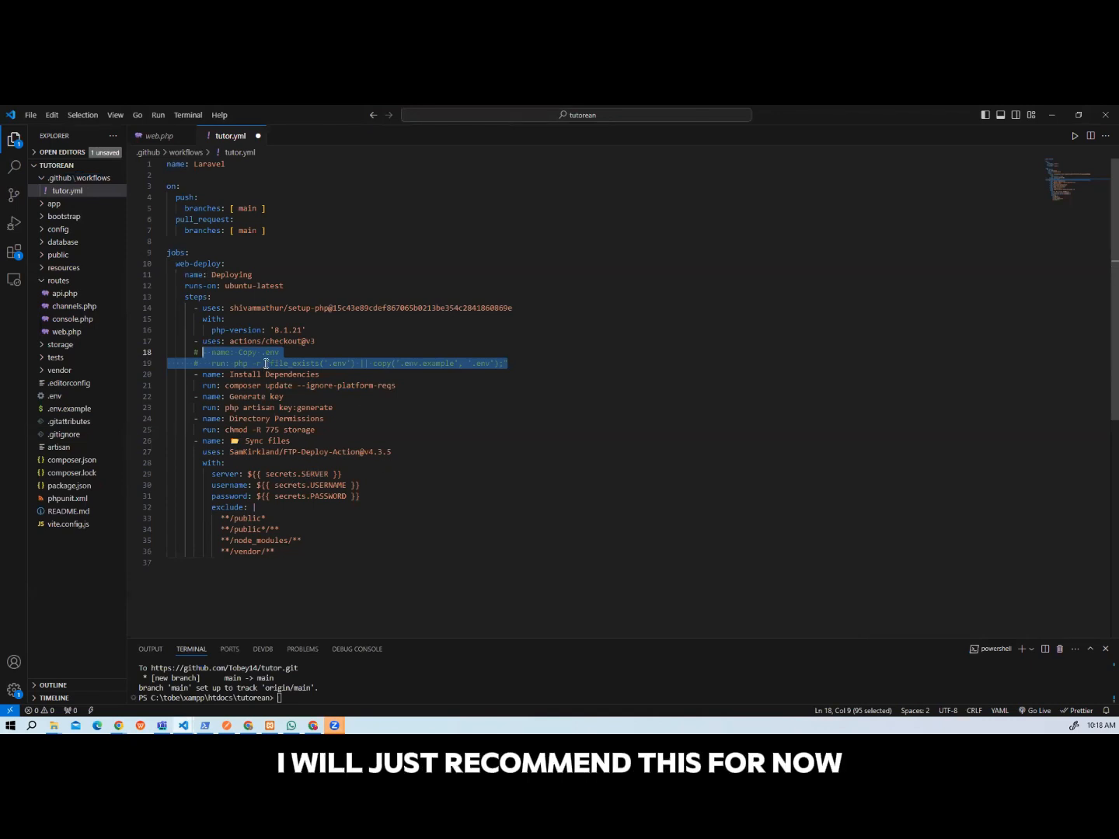
key(ctrl+slash)
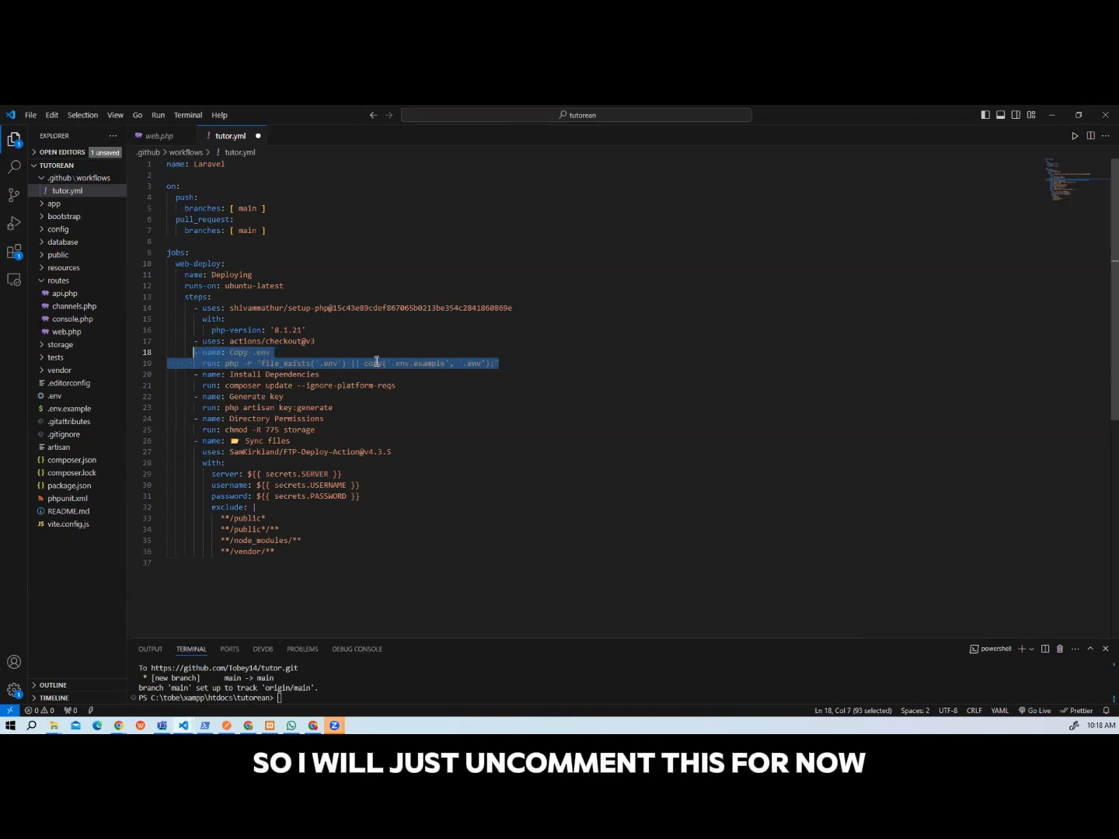
Save the tutor.yml workflow file.
key(ctrl+s)
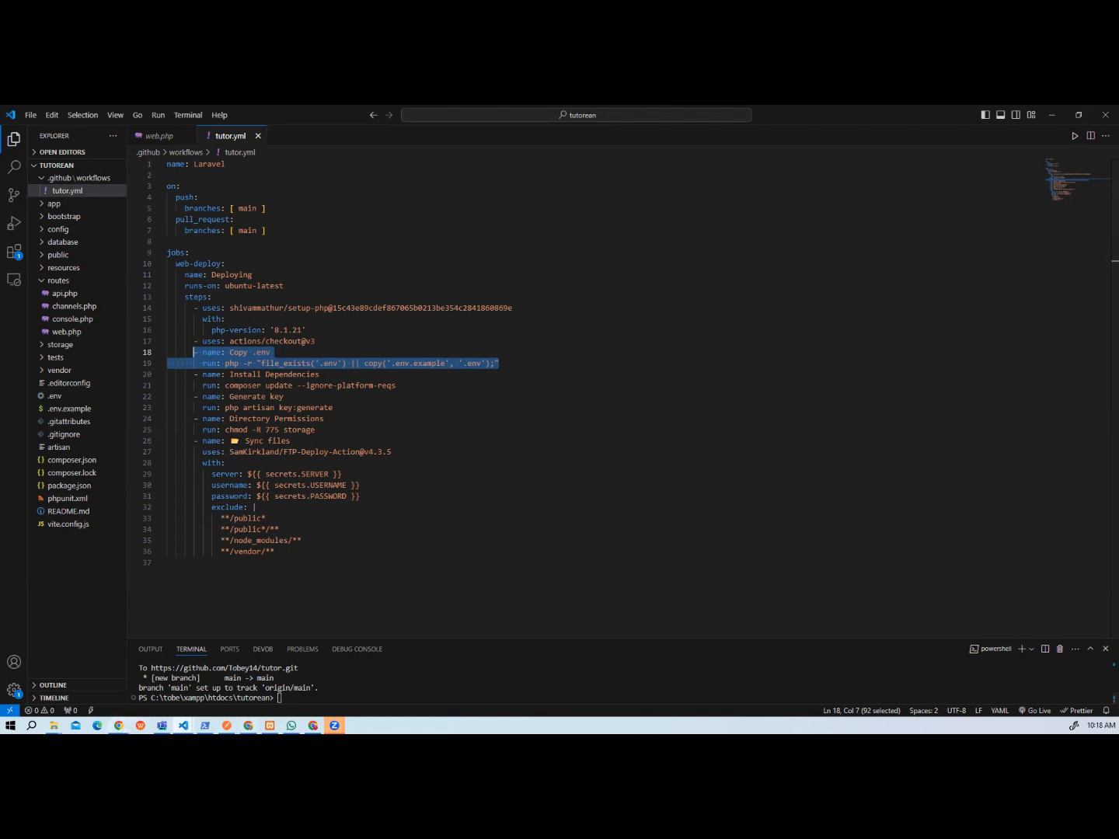
Switch to GitHub in Chrome and open the form for creating a new repository from the repositories list.
click(119, 725)
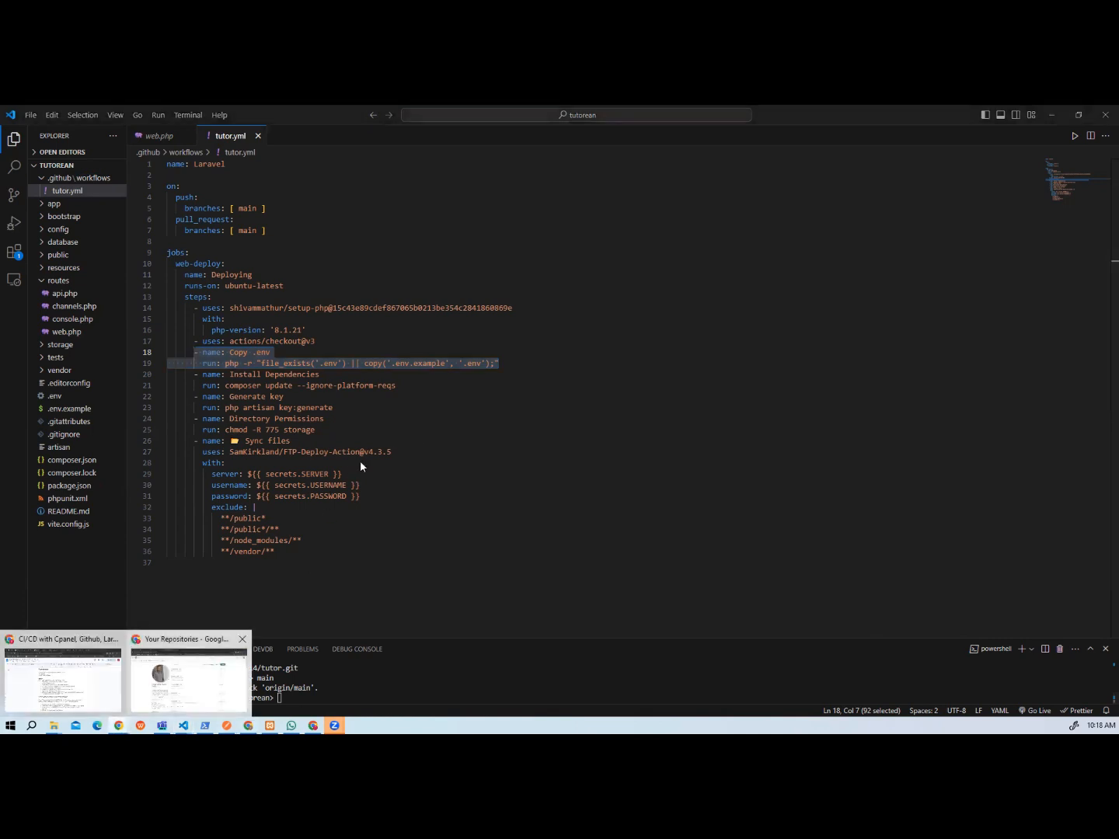
click(188, 678)
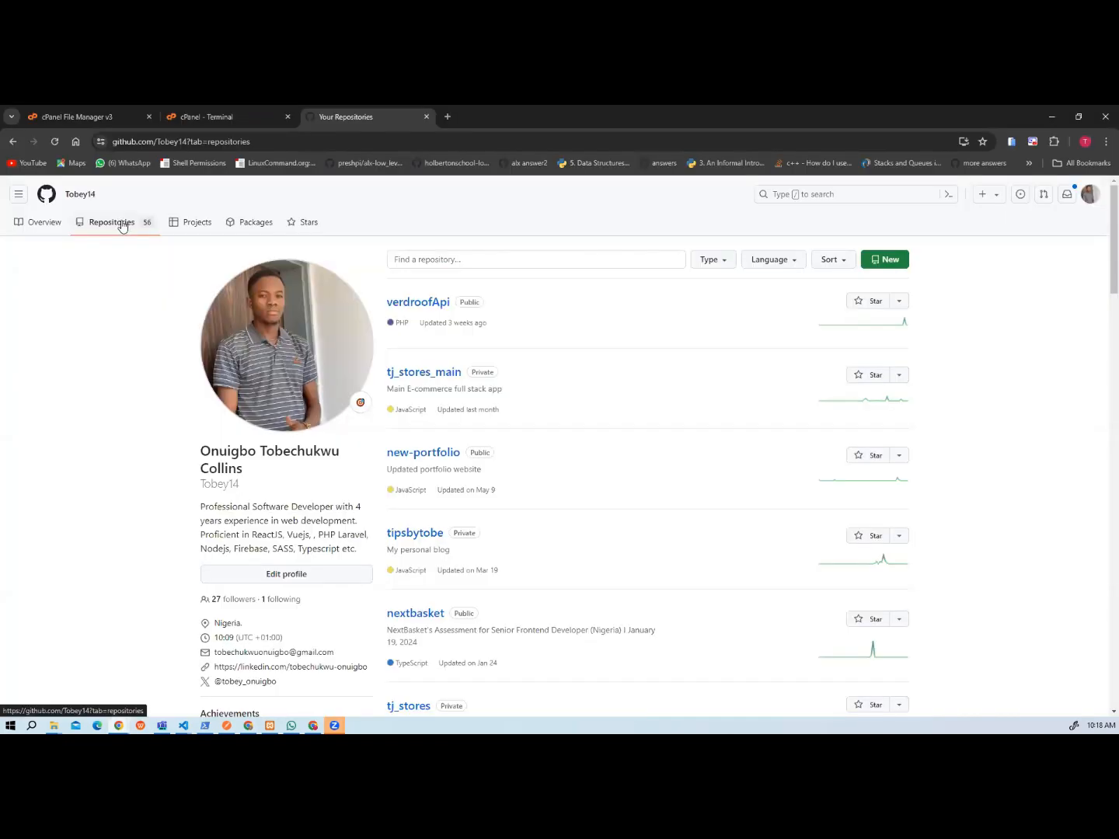
click(122, 226)
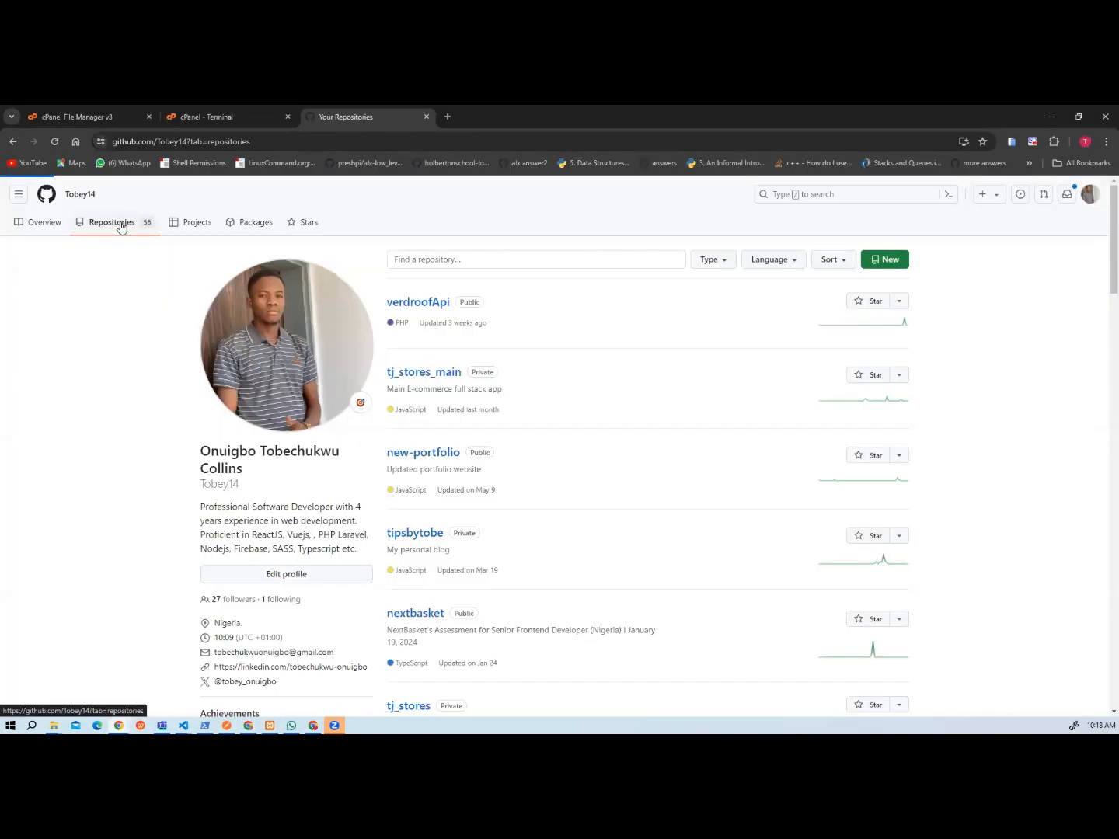
click(882, 264)
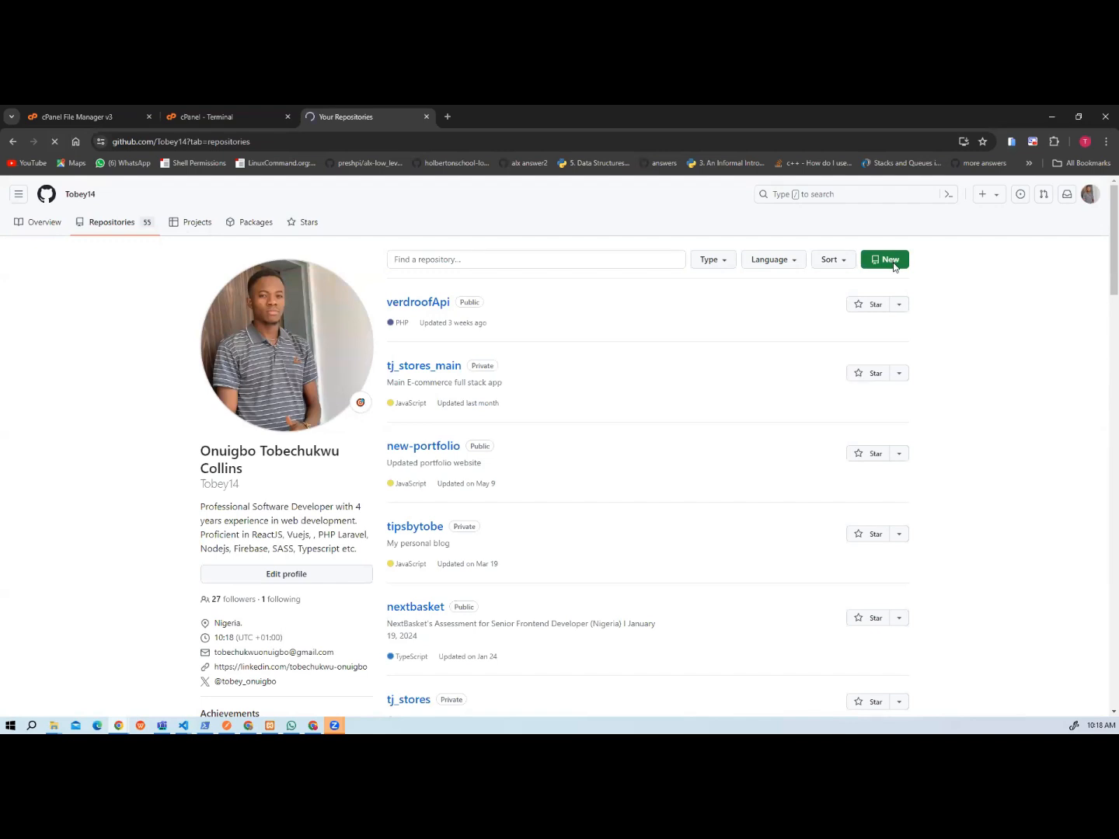
click(894, 267)
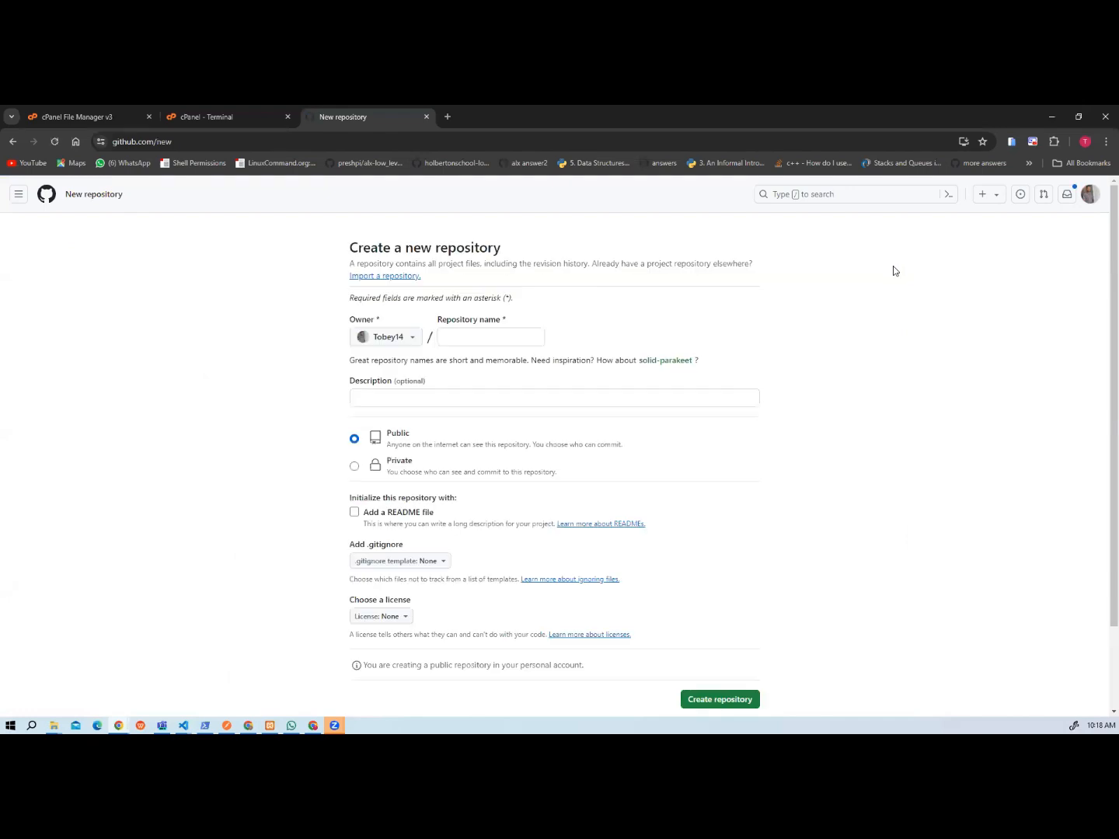
Create a private repository named tutor.
click(465, 336)
text(t)
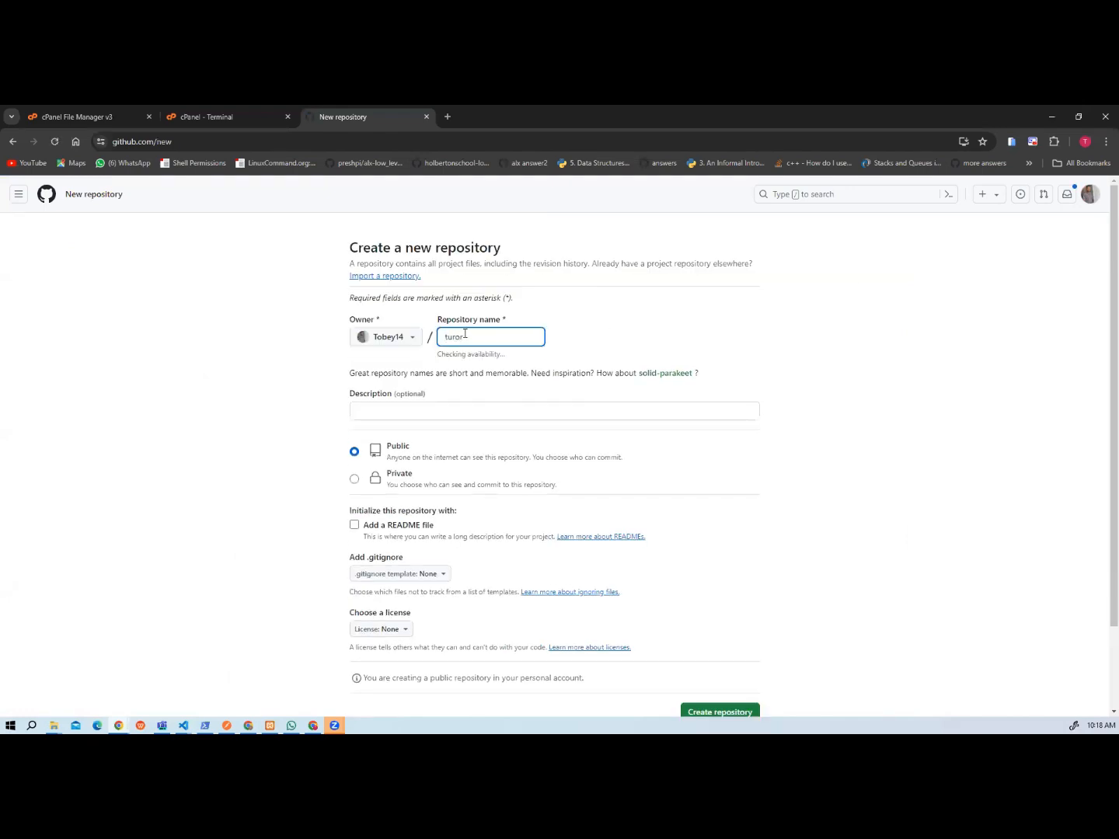
text(uror)
key(BackSpace)
key(BackSpace)
key(BackSpace)
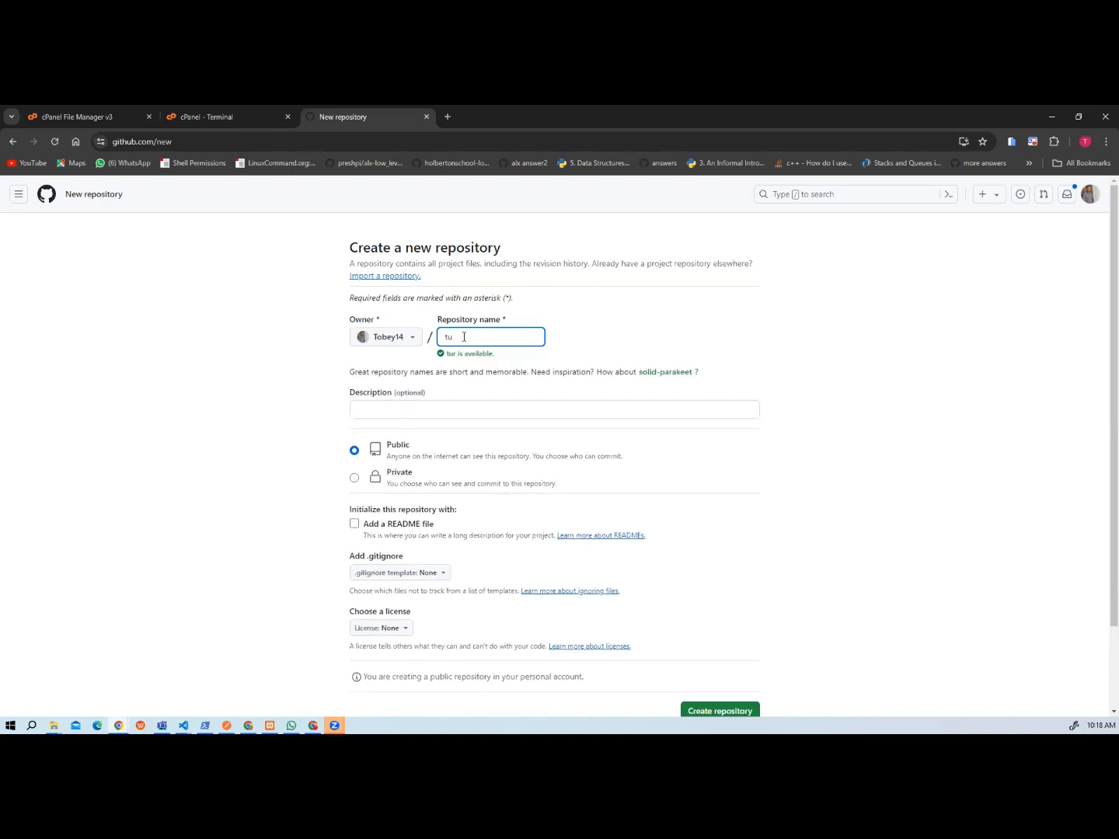
text(tor)
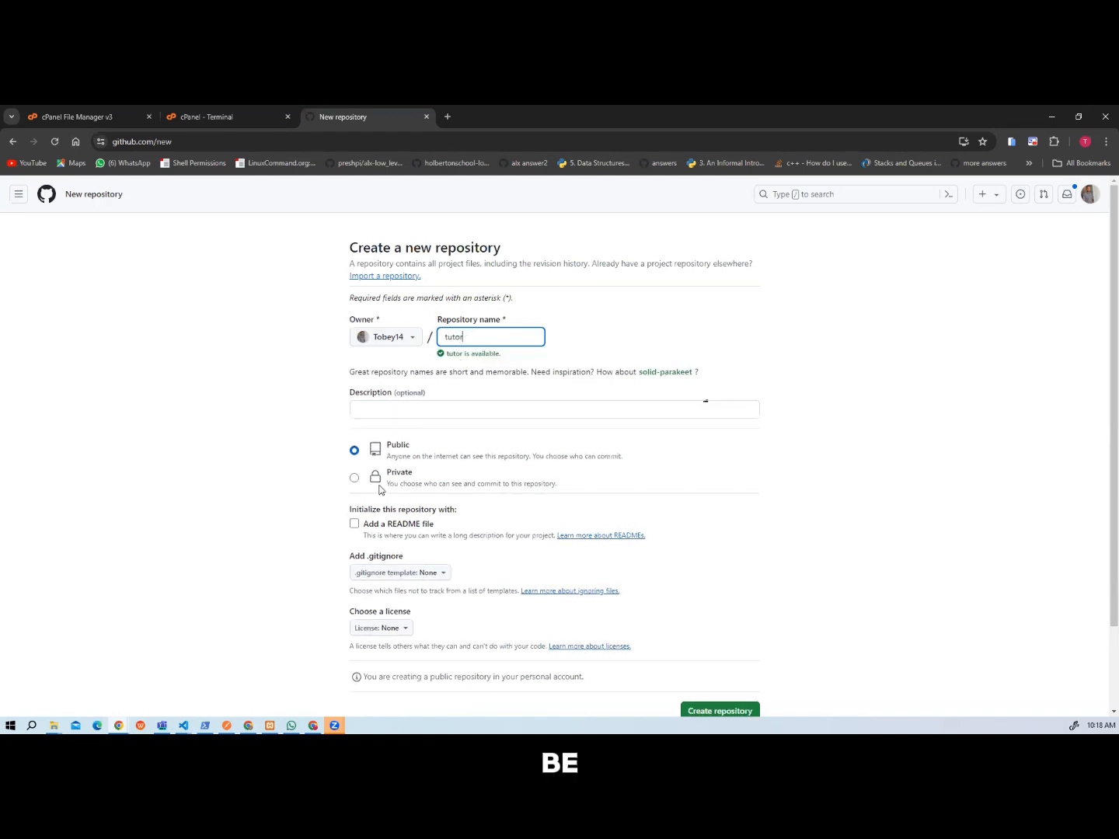
click(355, 478)
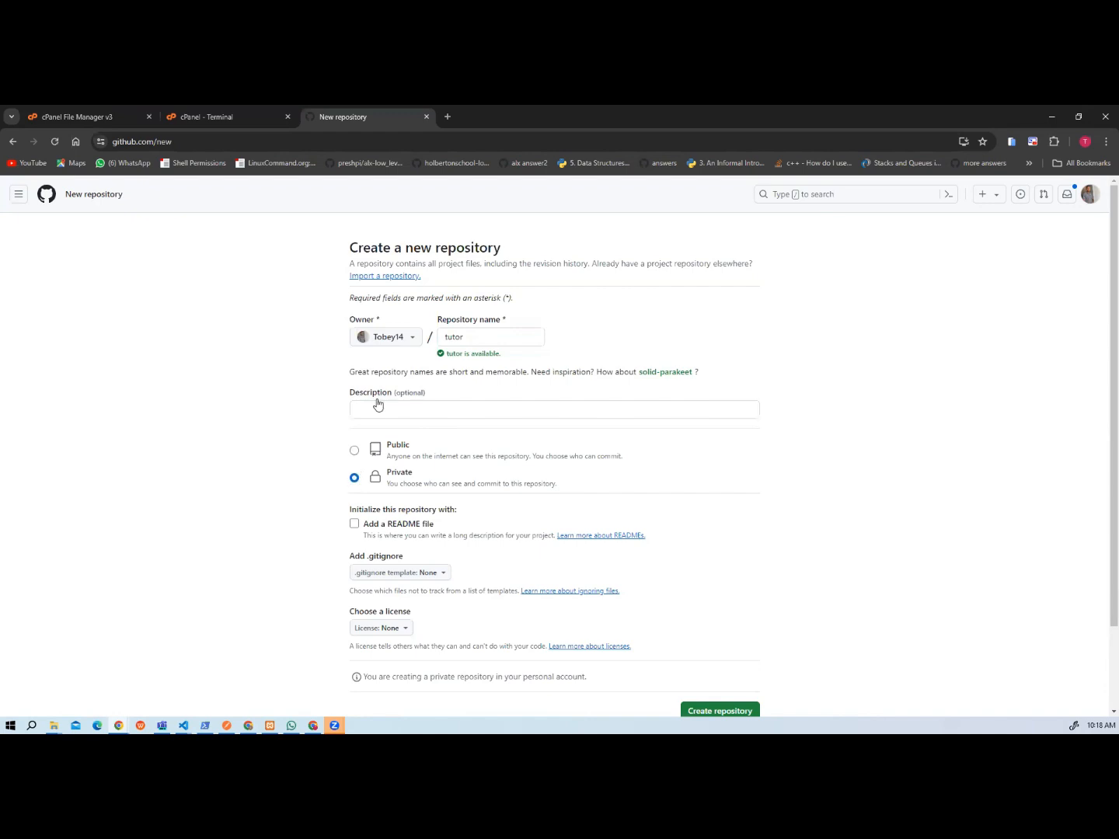
scroll(478, 493, down, 2)
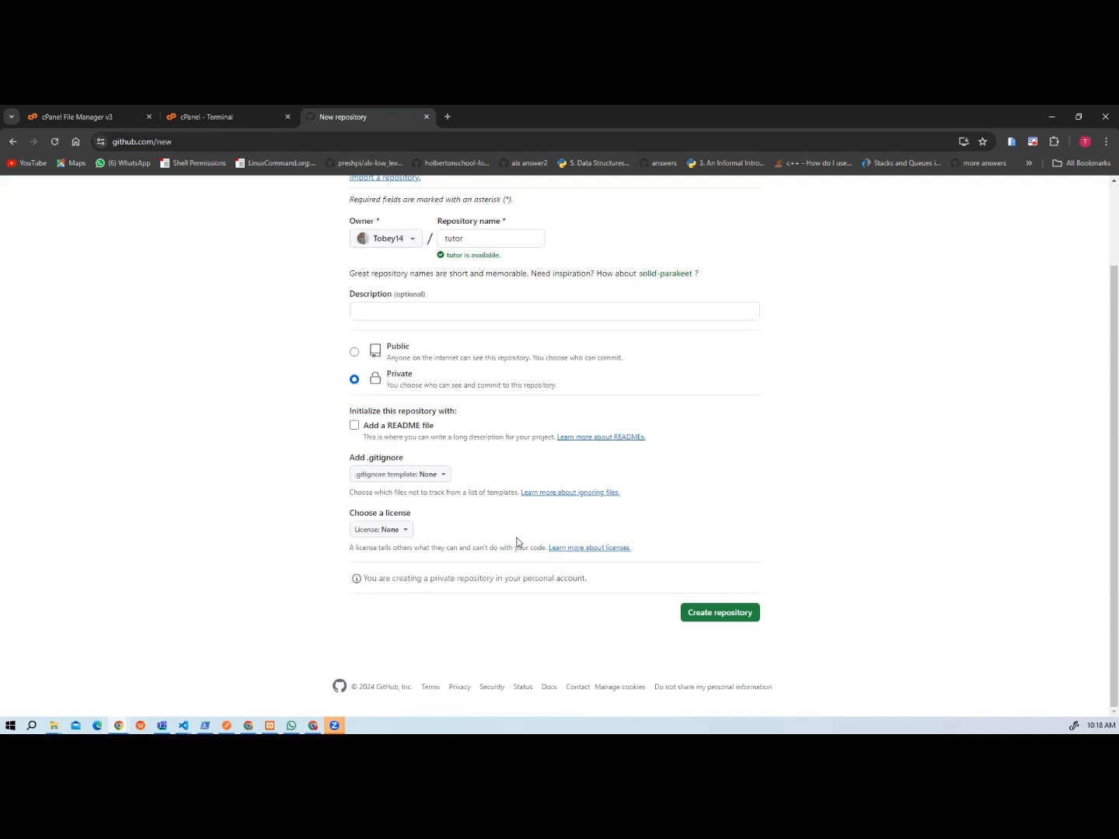
click(721, 614)
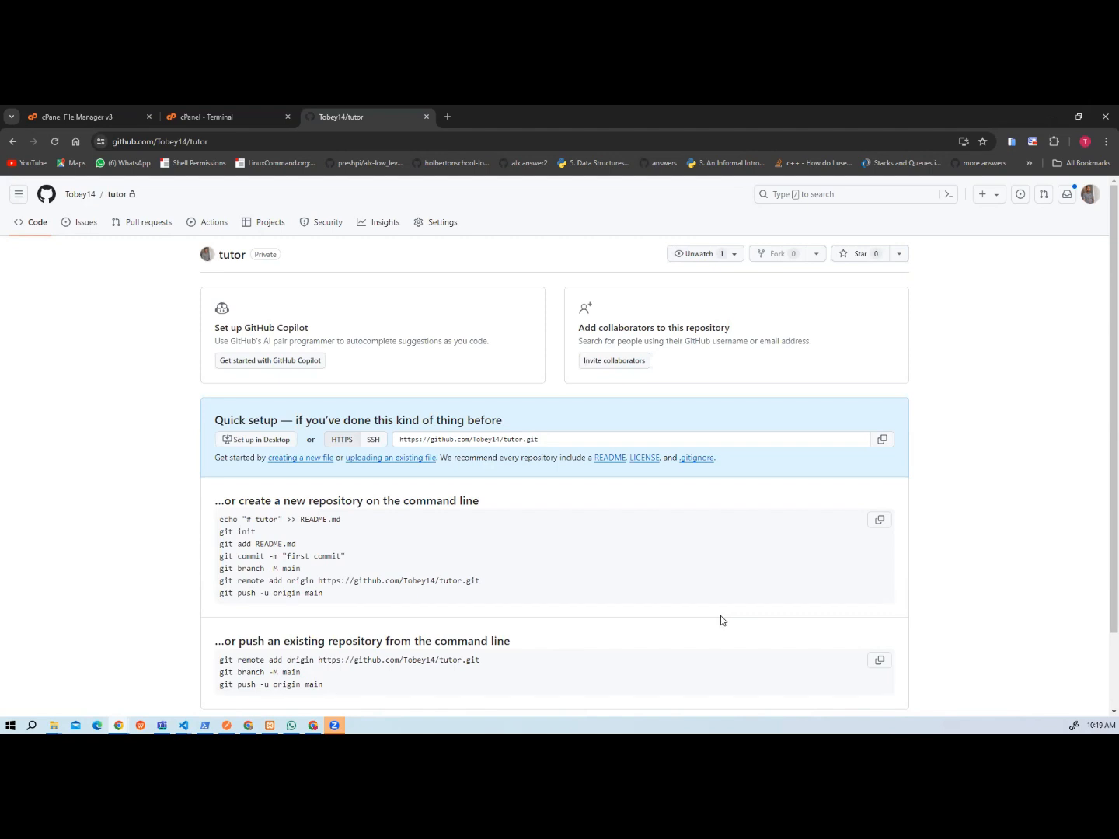
Switch to cPanel and open the FTP Accounts tool at its list of existing accounts.
click(187, 122)
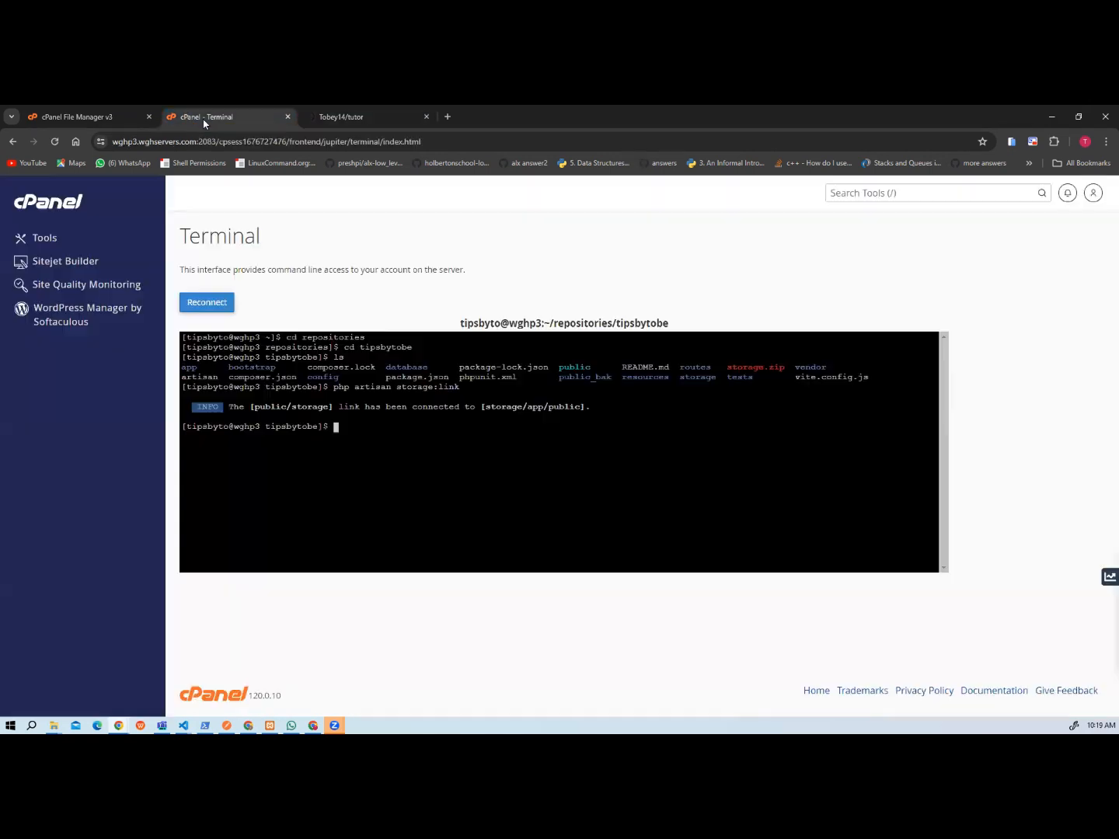
click(67, 119)
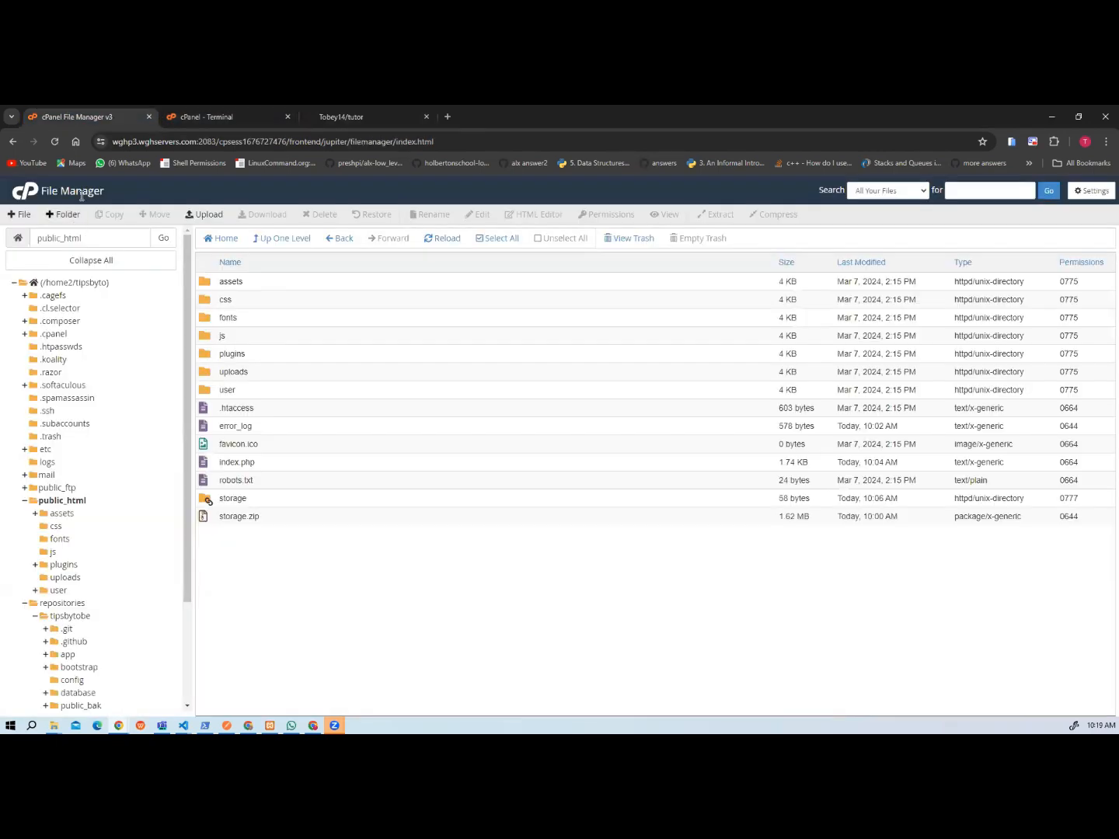
click(191, 115)
click(64, 204)
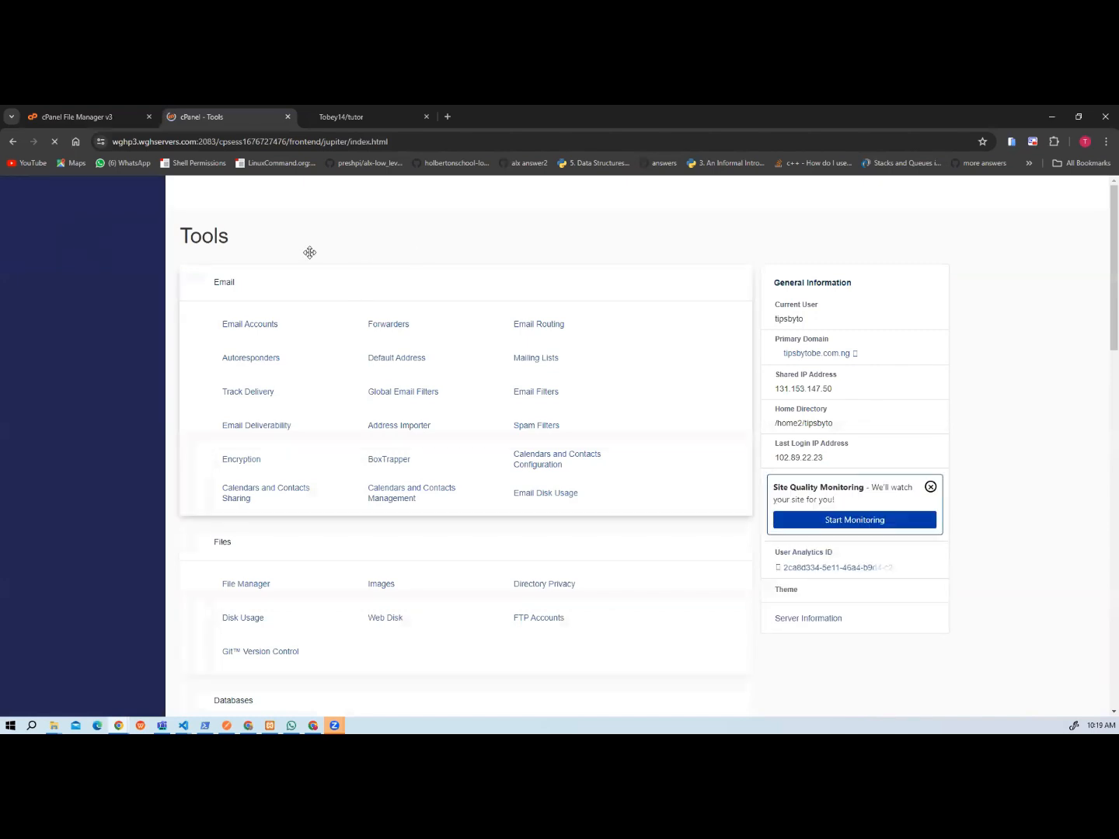
scroll(512, 274, down, 4)
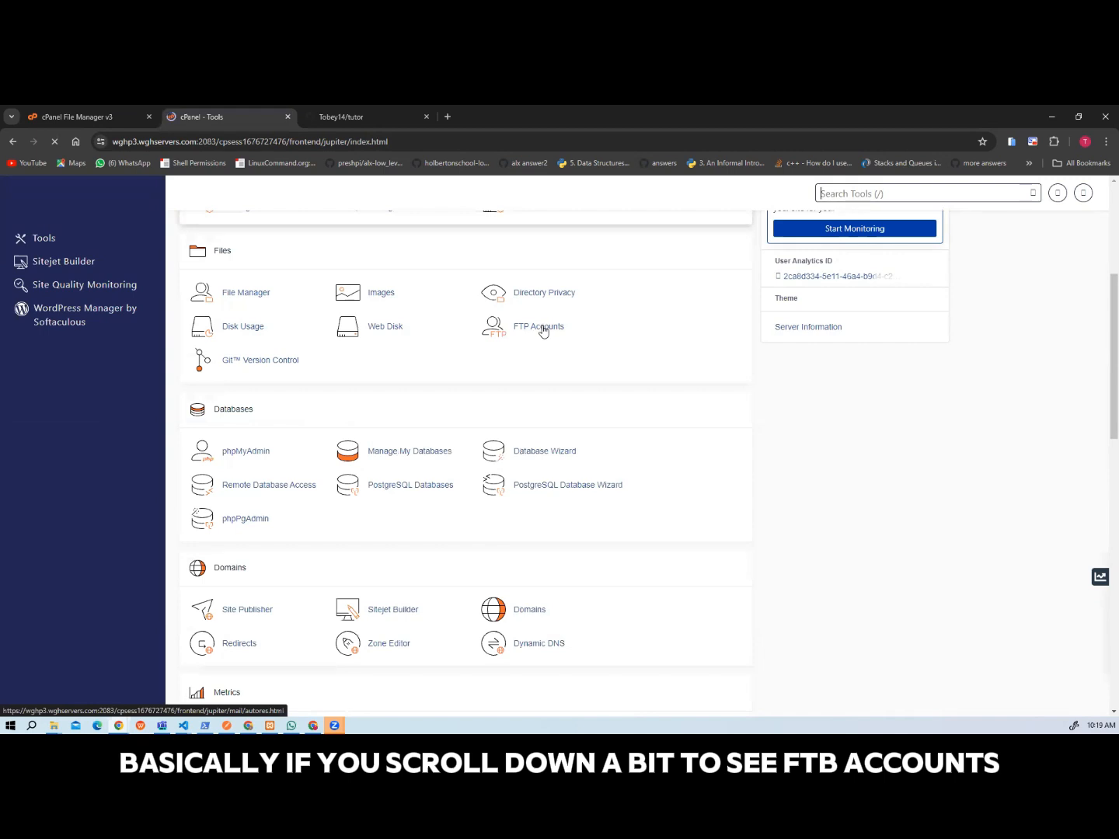
click(830, 194)
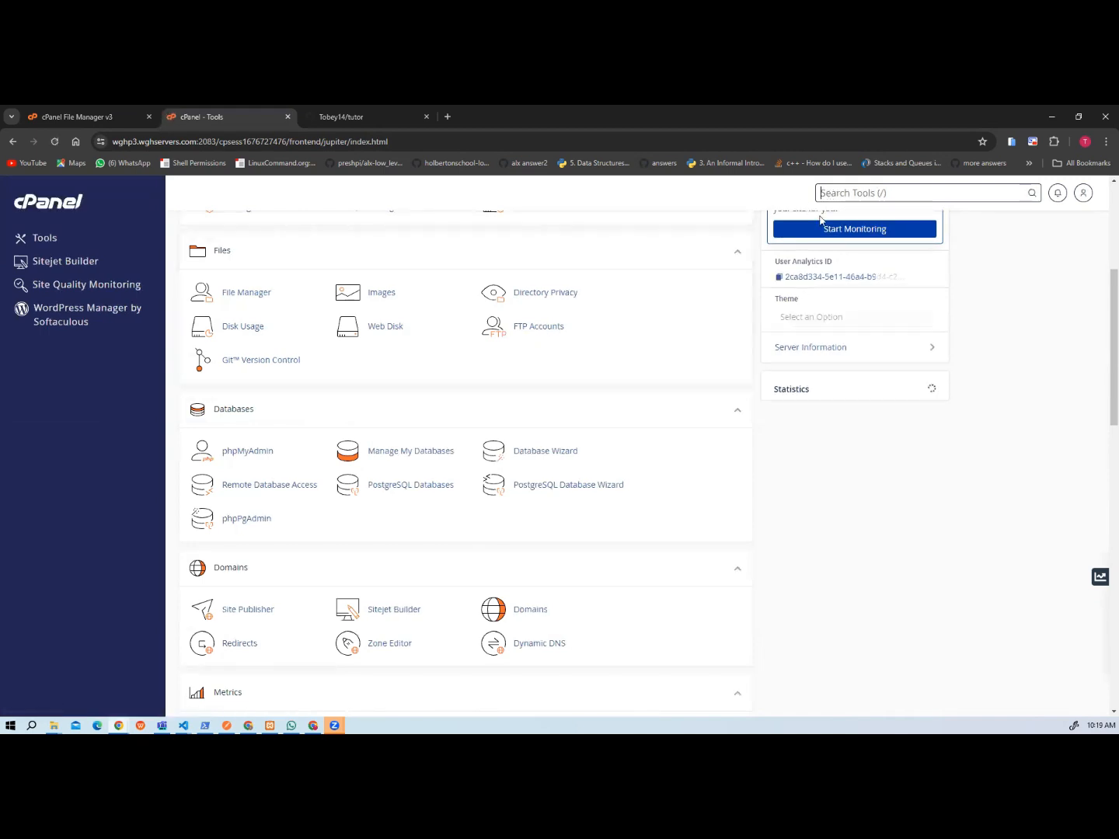
click(533, 326)
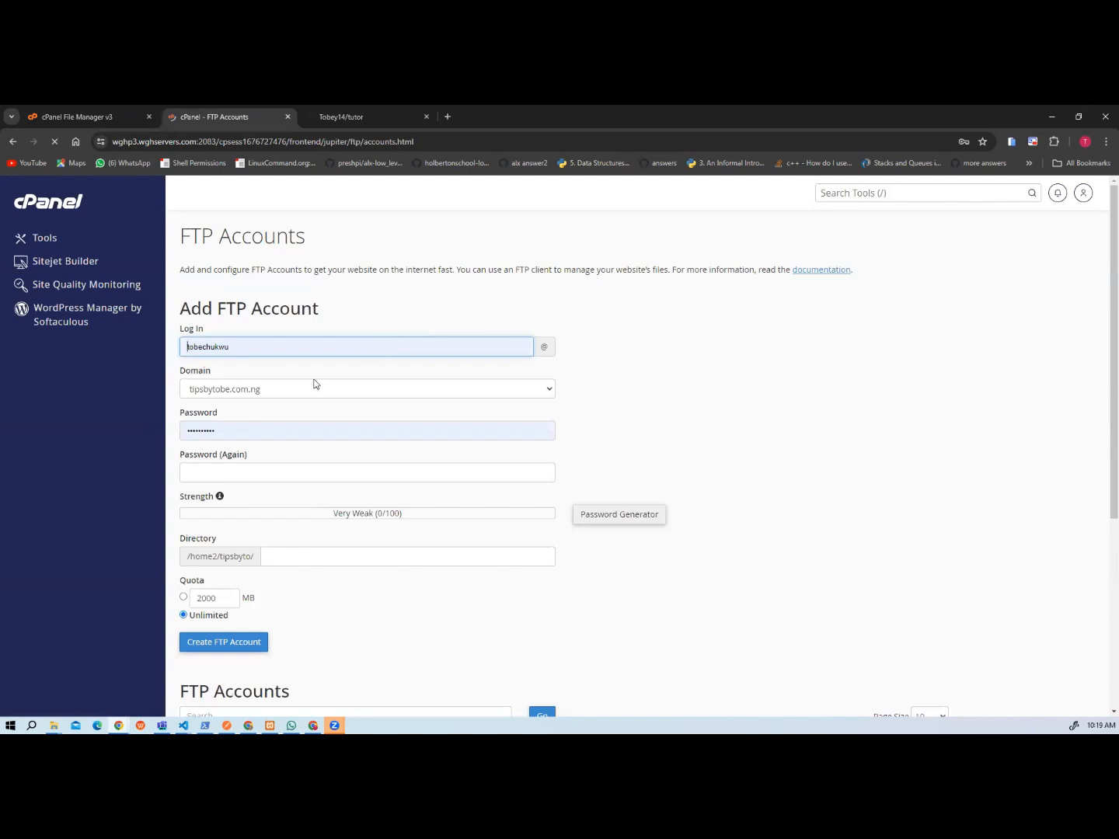
scroll(370, 525, down, 4)
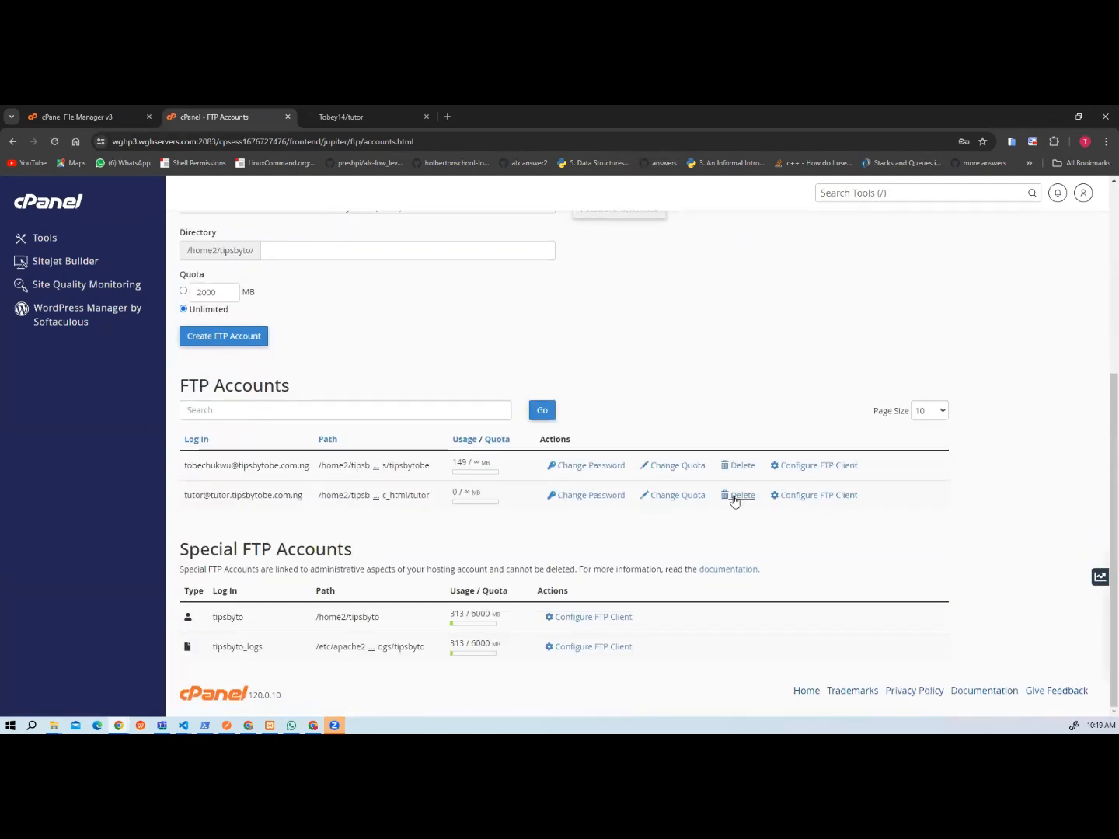
Delete the existing tutor FTP account without deleting its home directory.
click(735, 495)
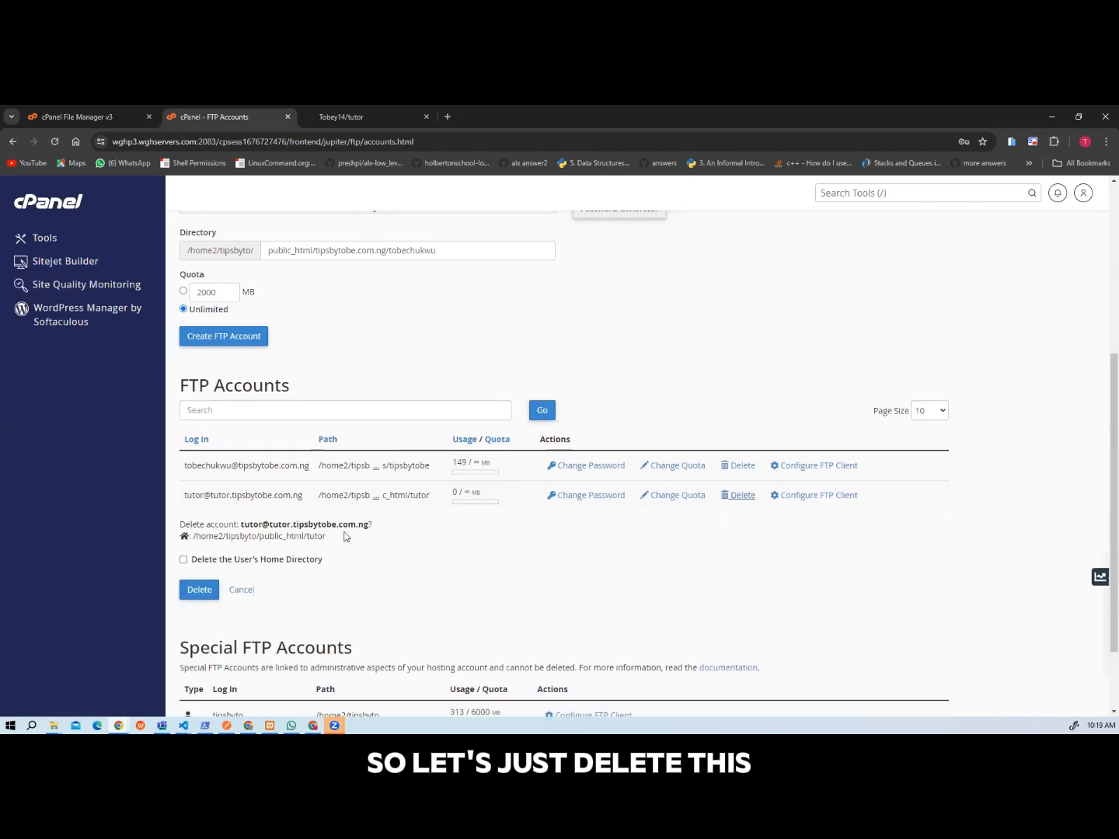
click(184, 560)
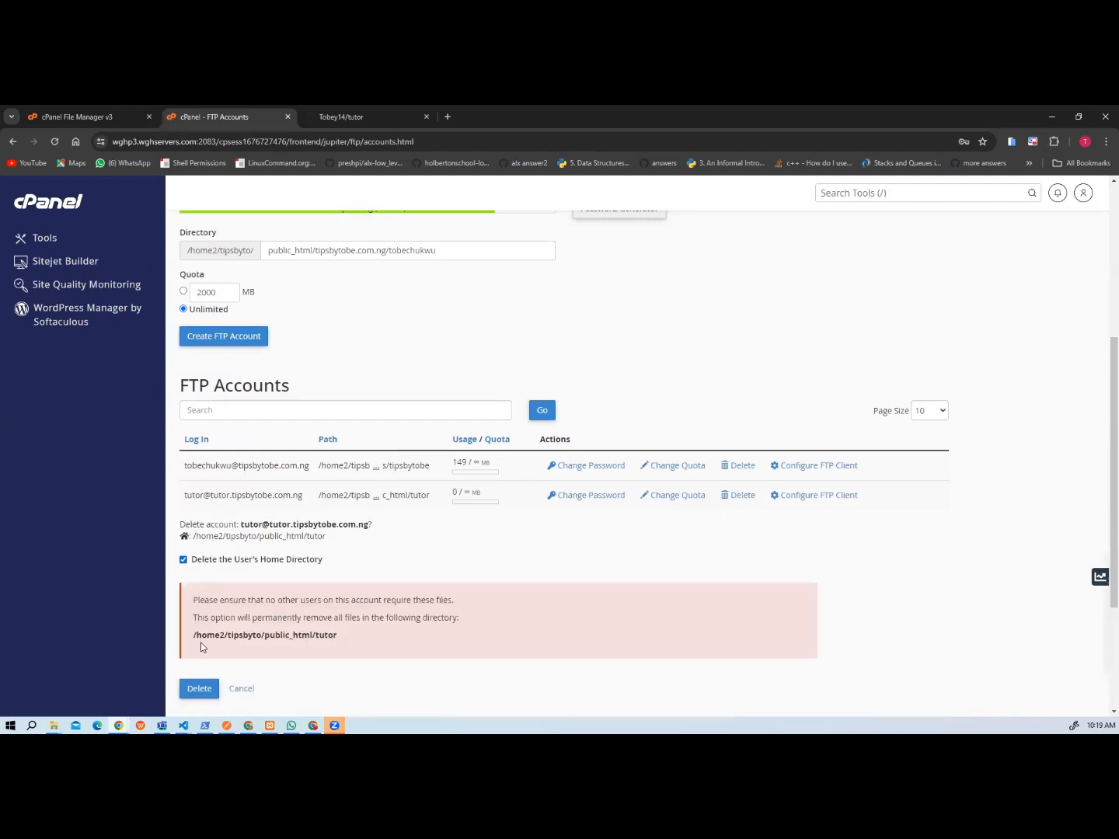
click(183, 563)
click(200, 590)
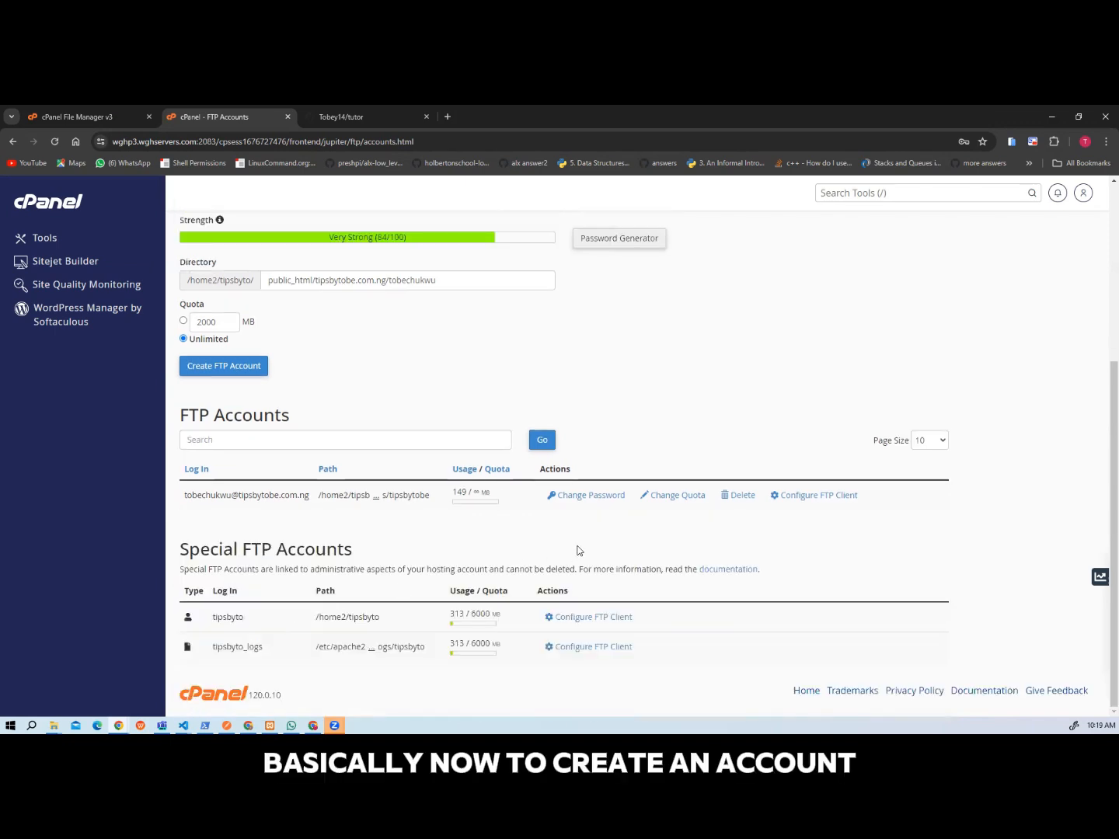
Set the new FTP account's login to tutor and its domain to tutor.tipsbytobe.com.ng.
scroll(426, 403, up, 4)
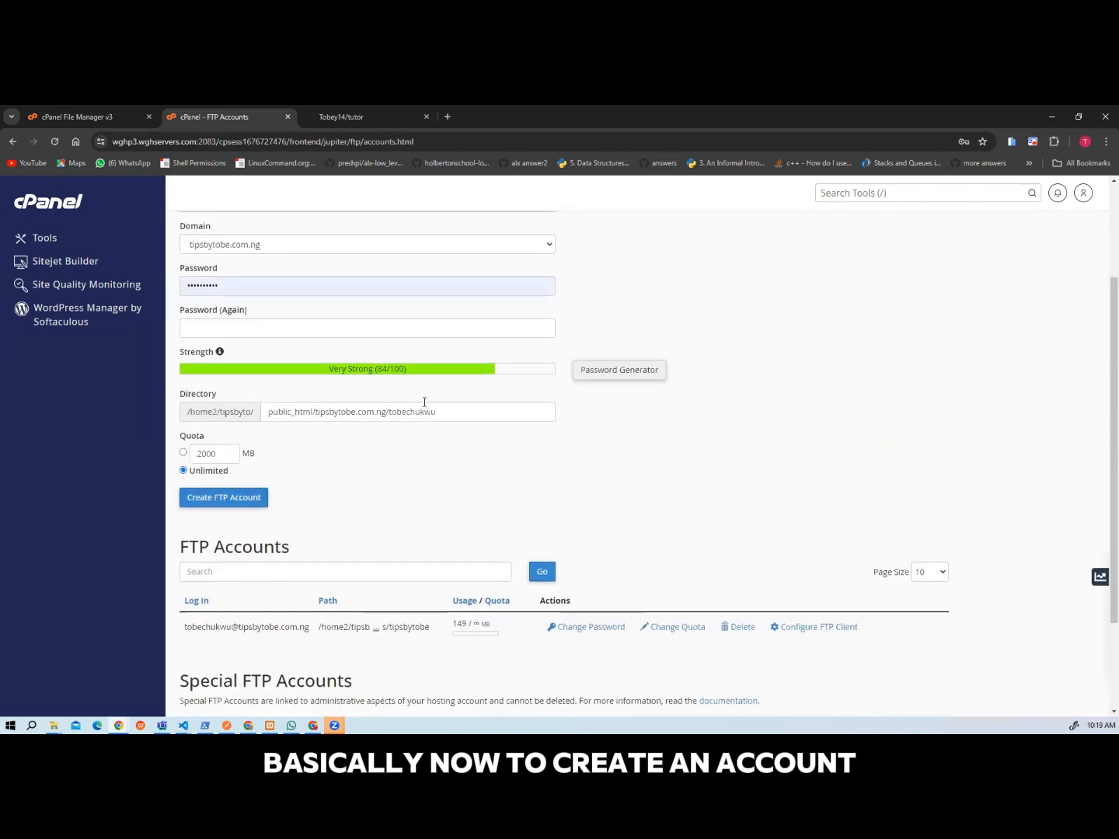
double_click(222, 346)
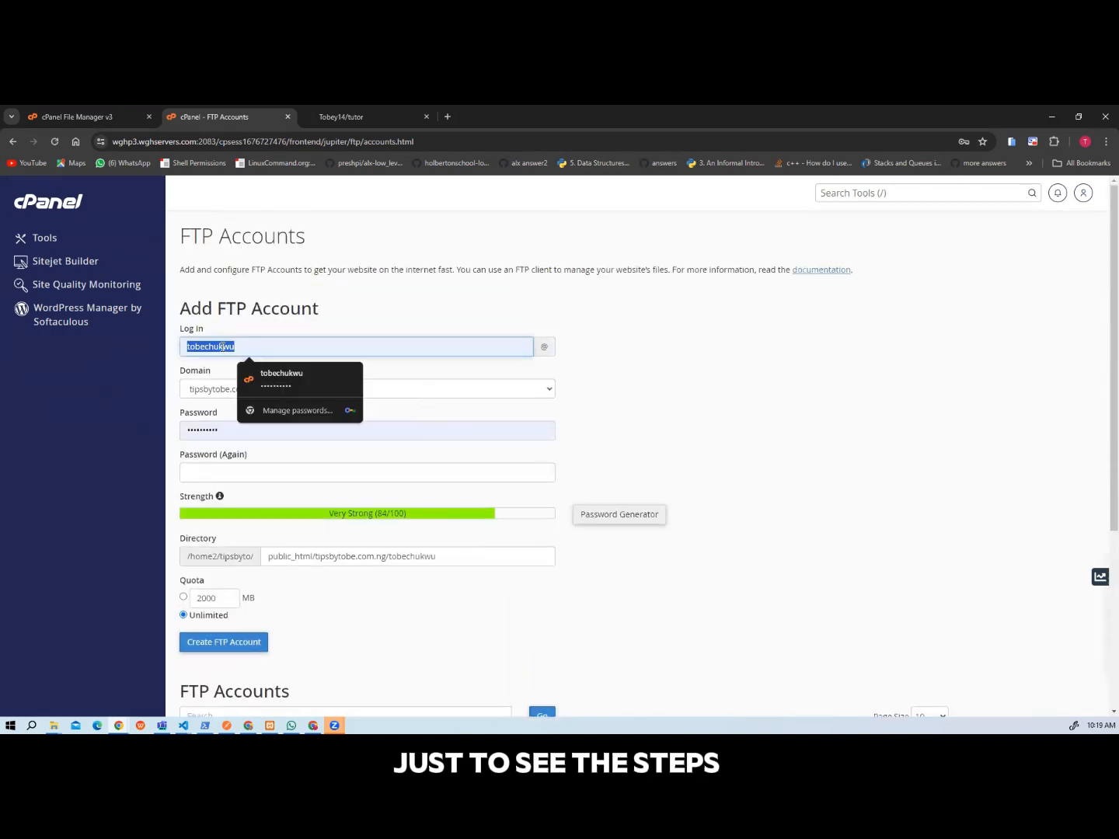
text(tur)
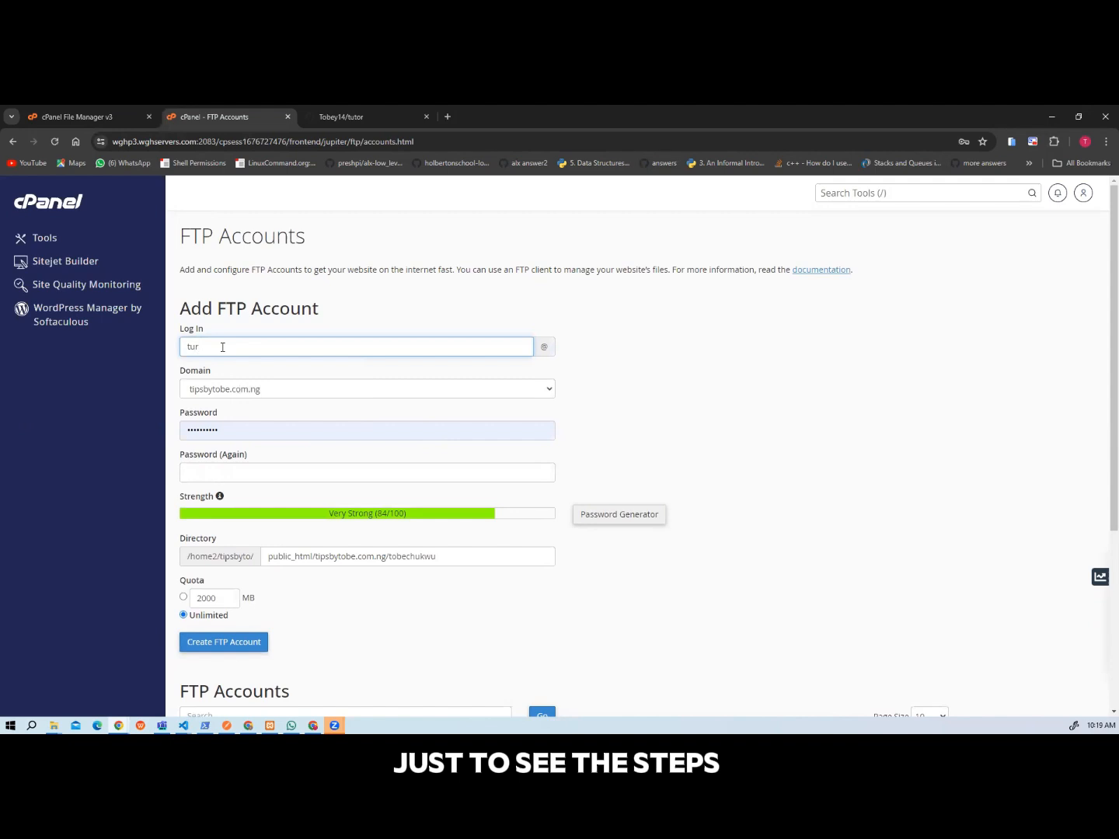
text(tor)
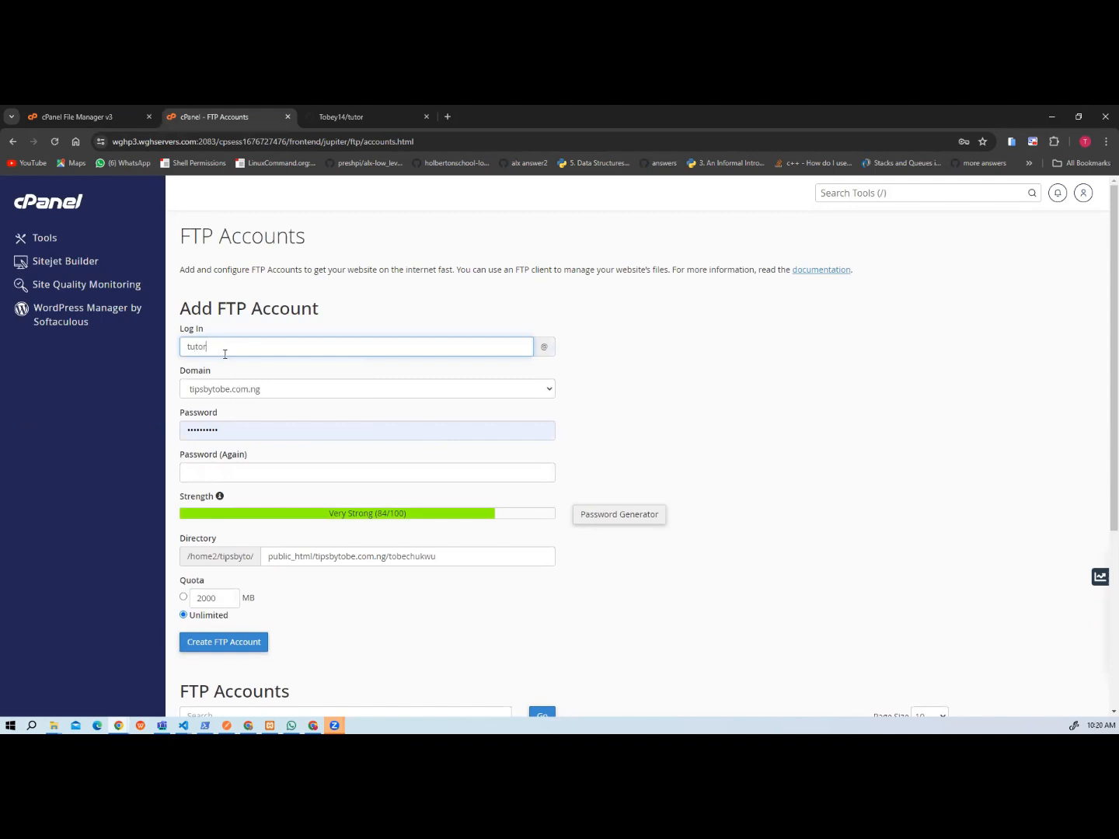
click(221, 392)
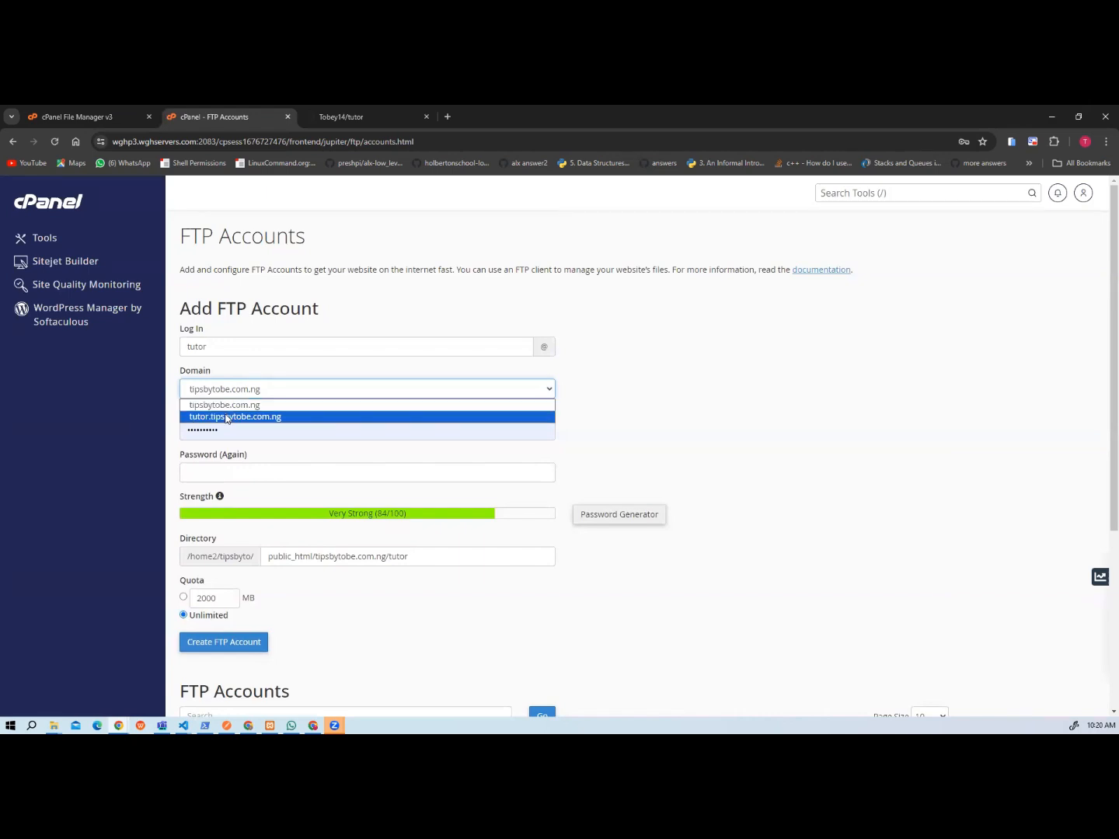
click(226, 417)
Enter the new FTP account's password and repeat it in the confirmation field.
click(222, 429)
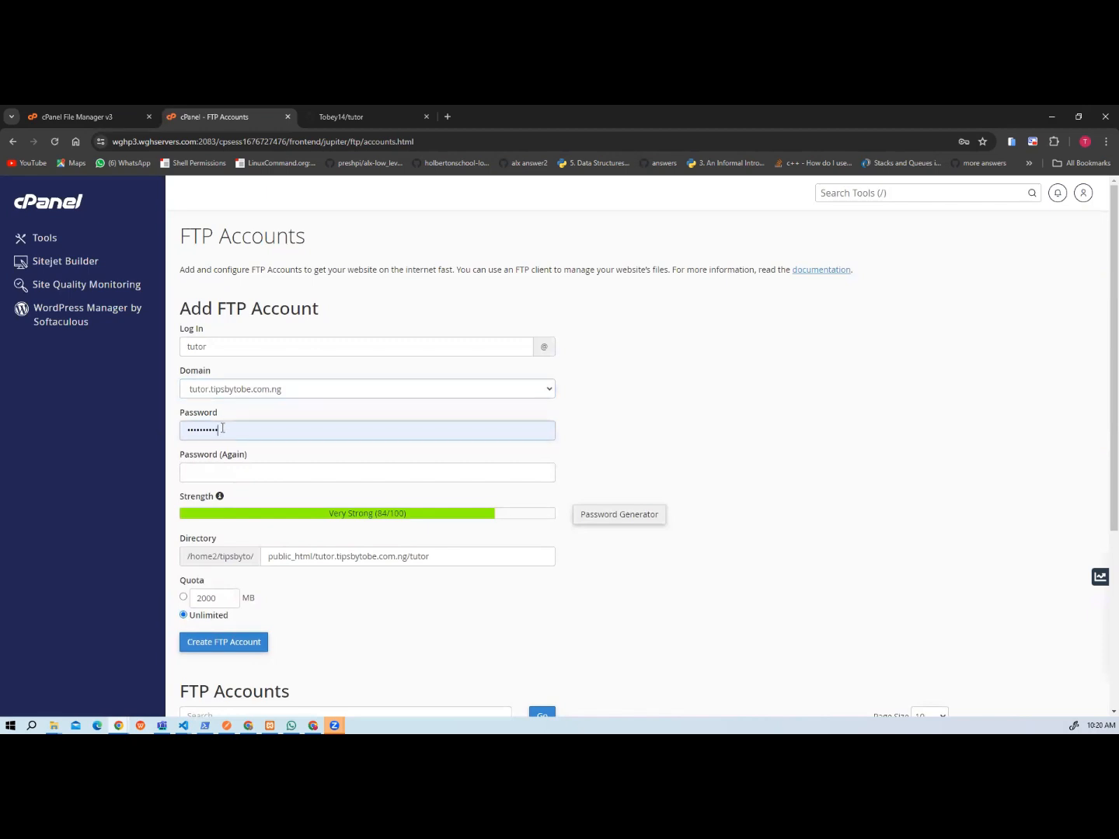
double_click(223, 428)
text(•••••)
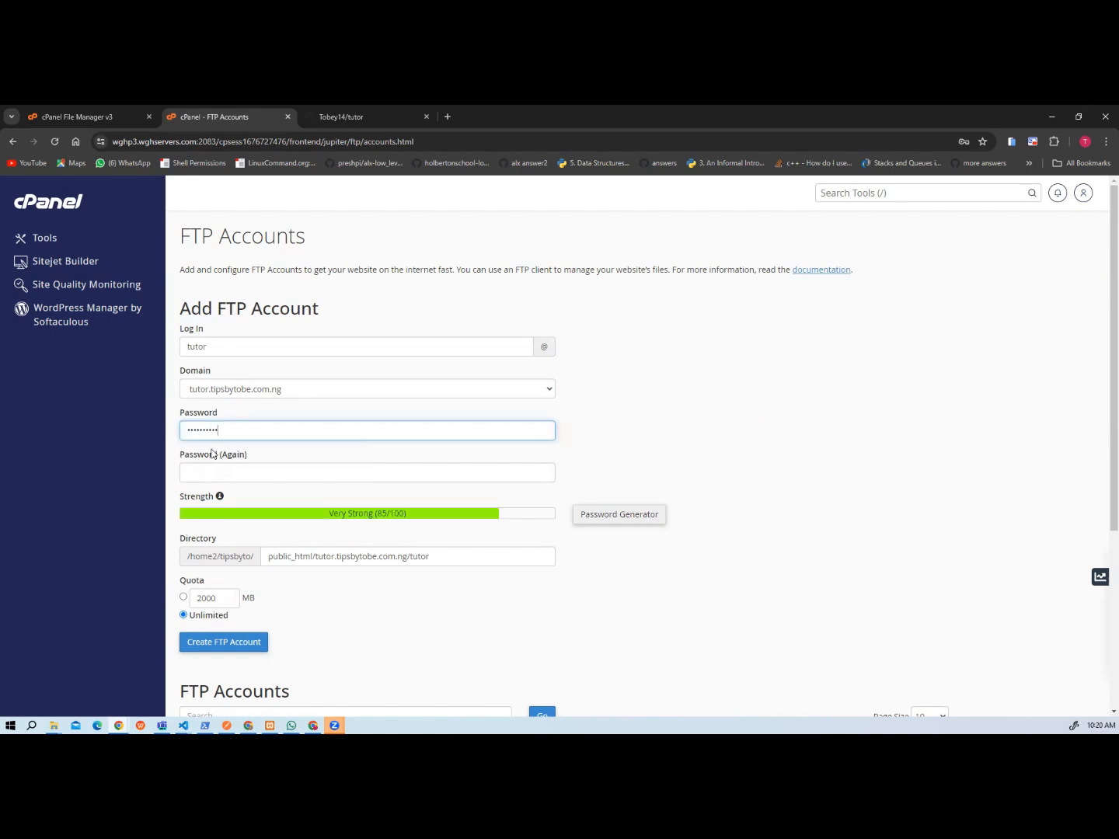
click(217, 475)
text(••)
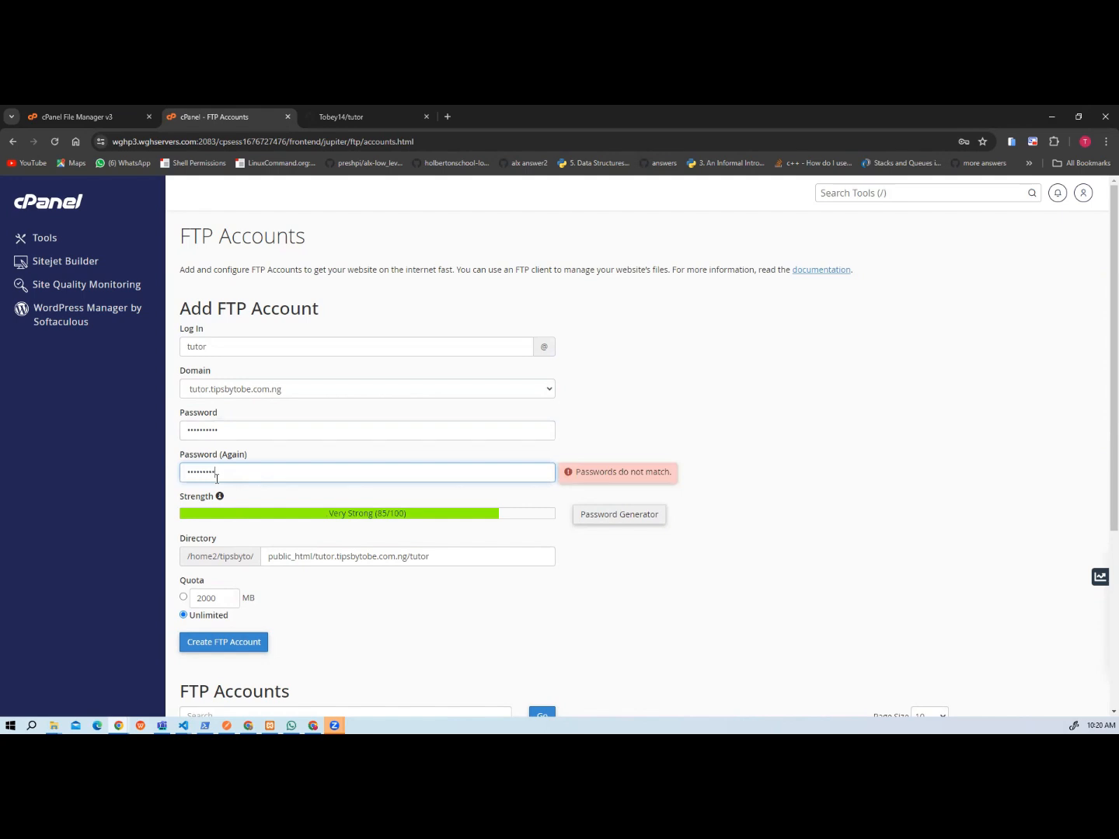
text(•)
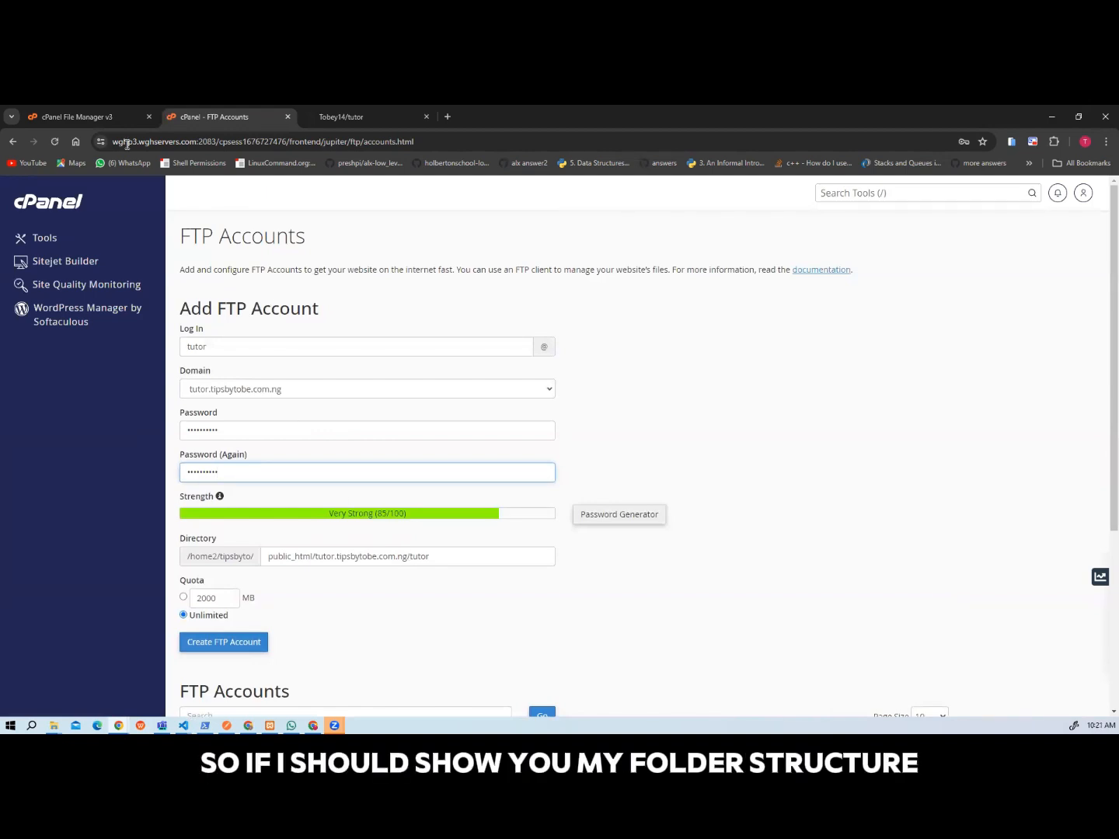
Switch to the cPanel File Manager and examine the home, public_html and repositories folders.
click(89, 118)
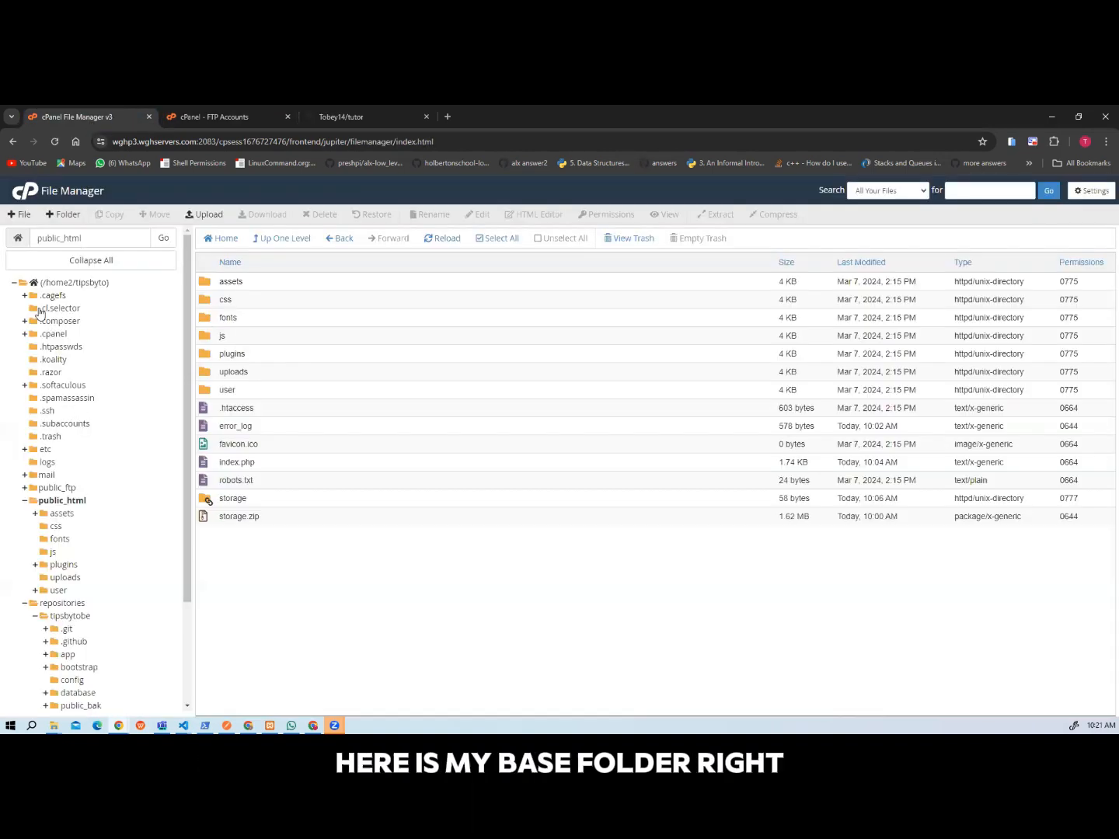
click(43, 284)
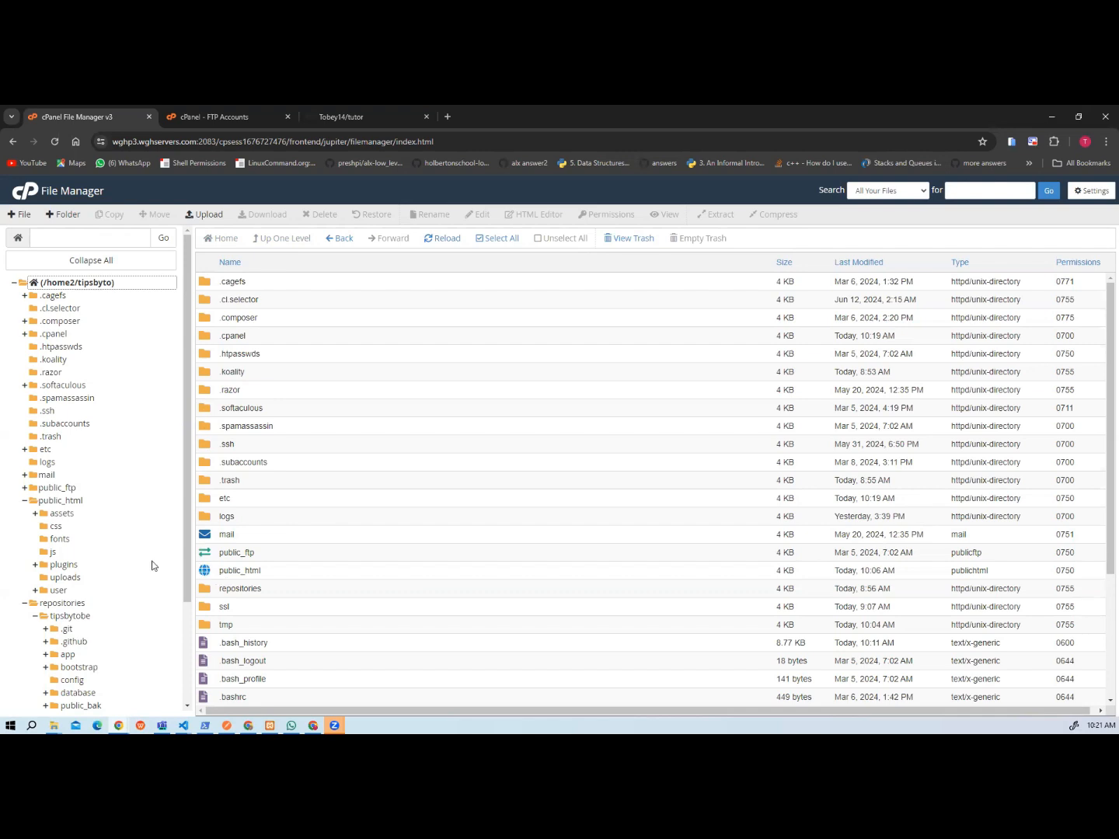
click(58, 501)
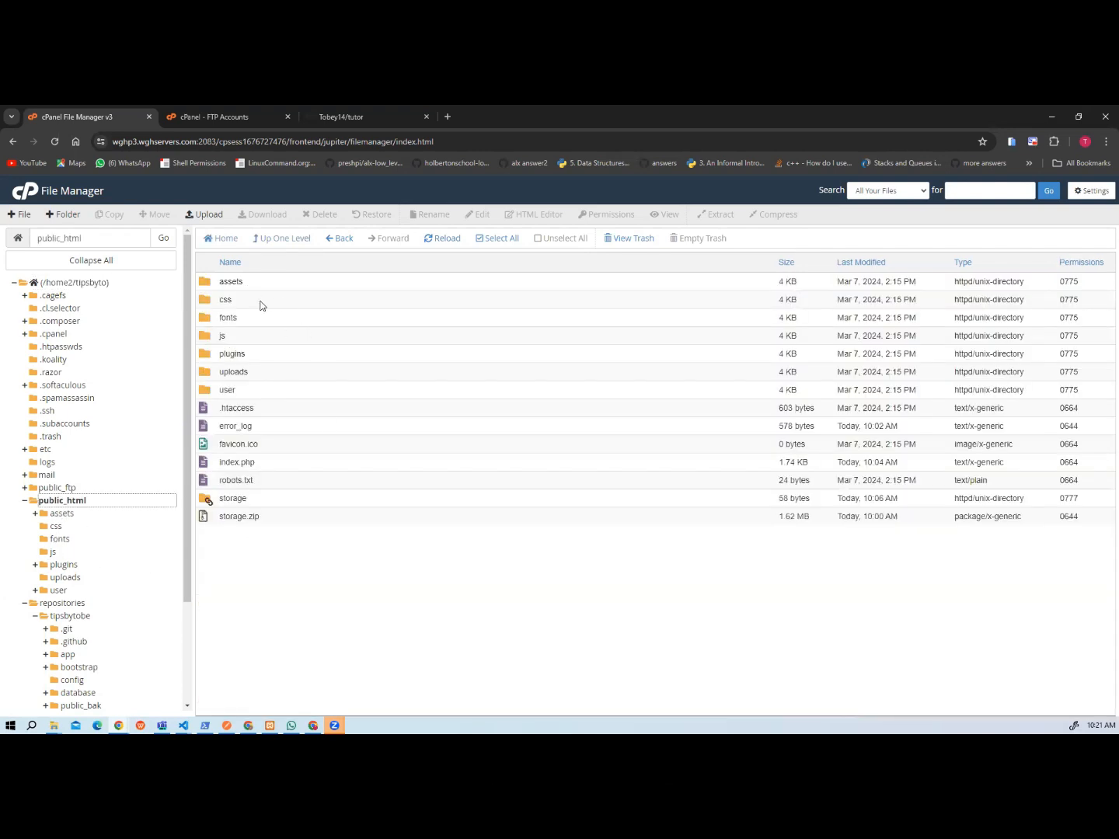
click(51, 604)
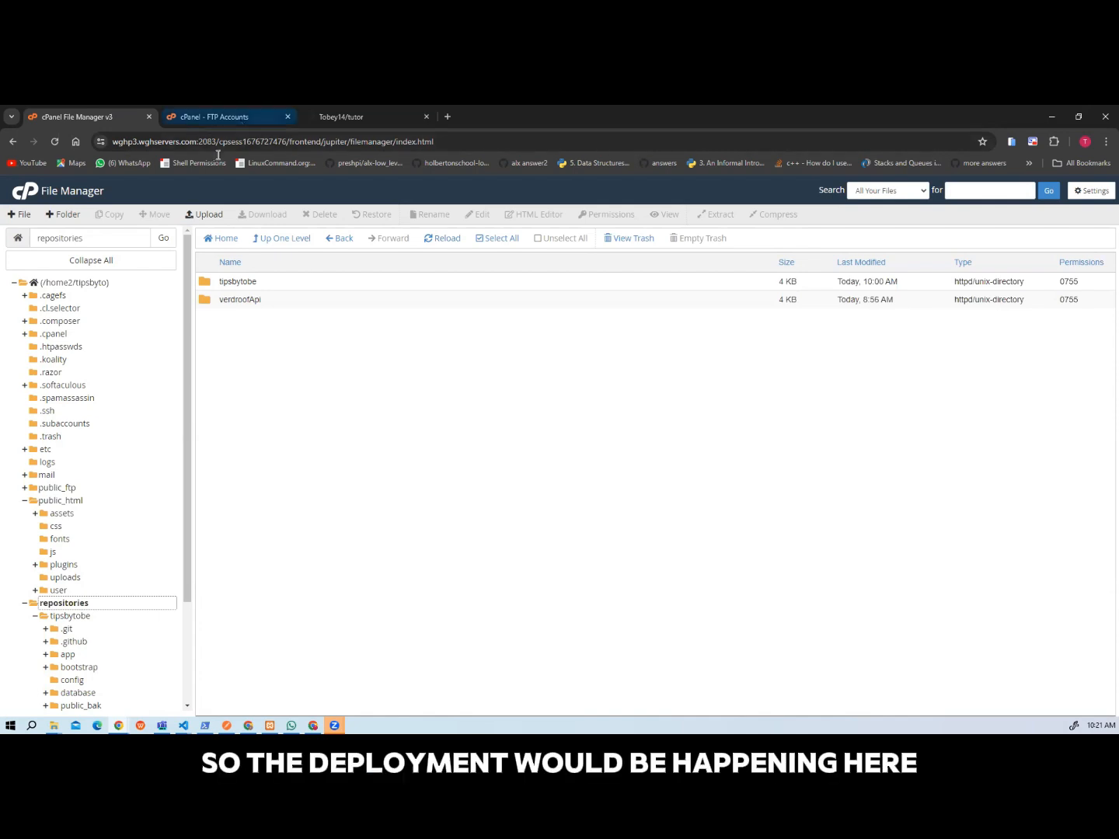
Return to the FTP account form, set the directory to repositories/tutor and create the account.
click(218, 116)
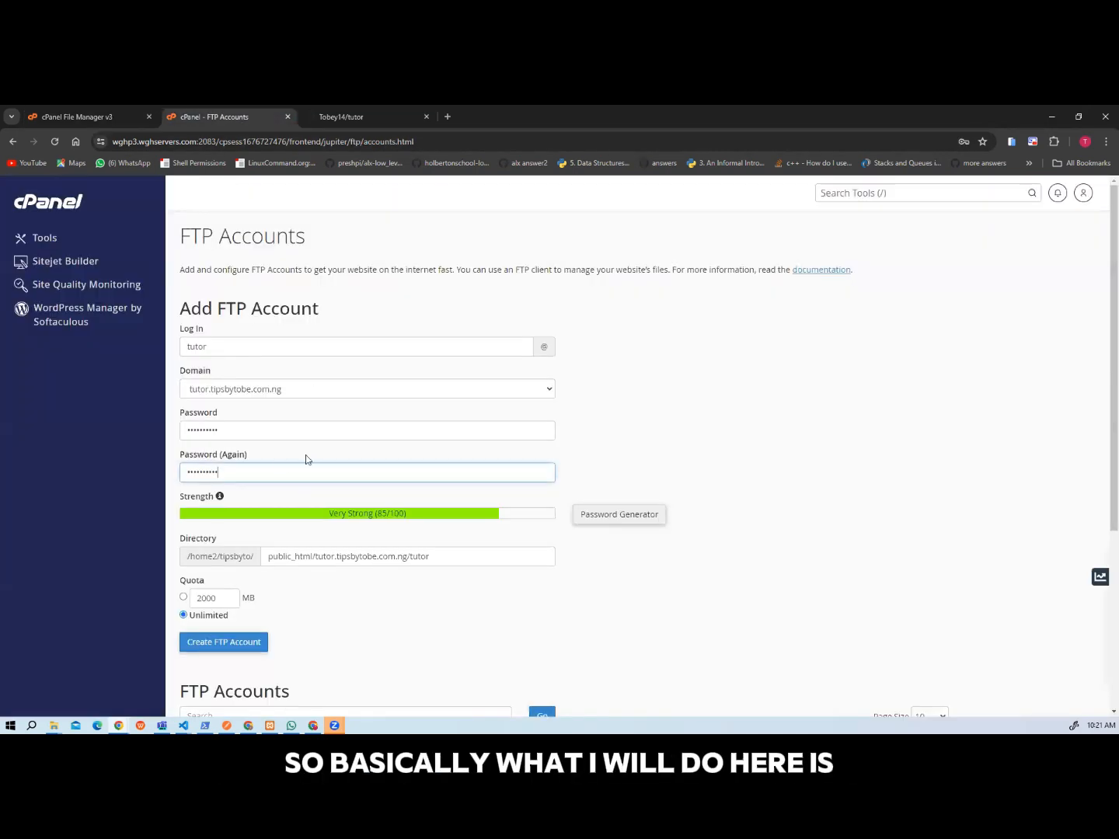
click(318, 557)
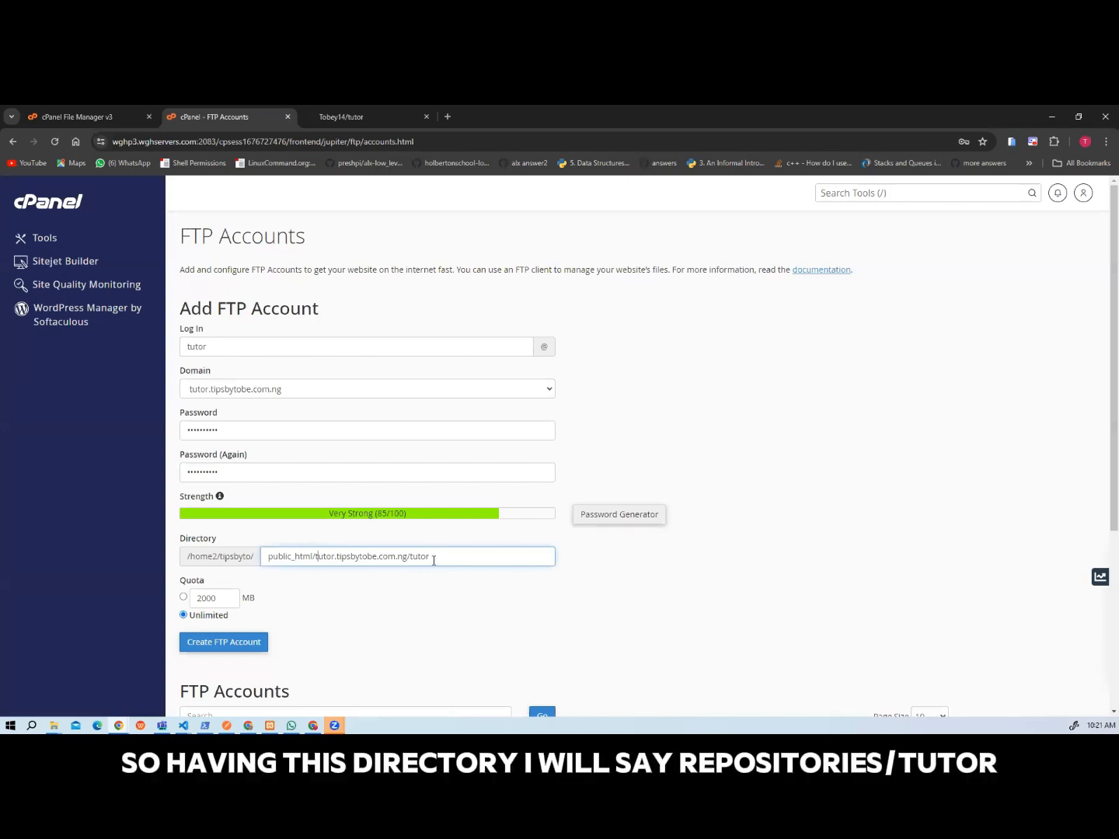
drag(432, 557, 255, 553)
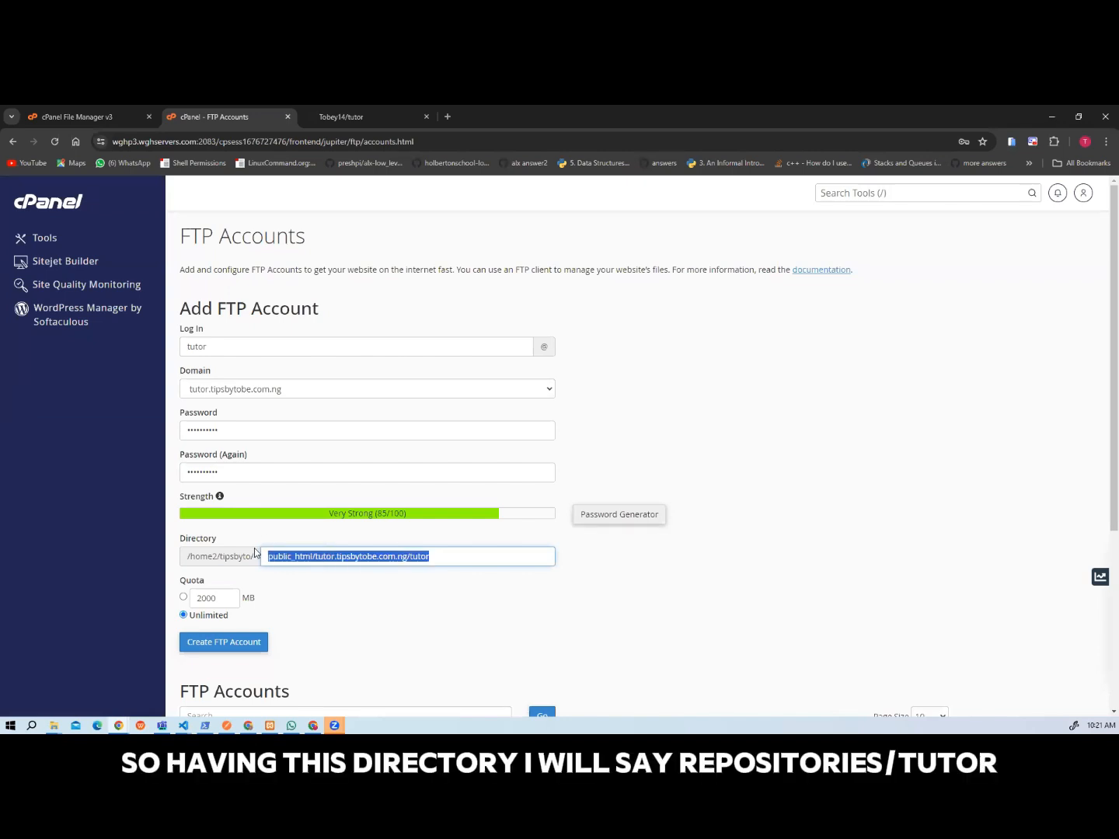
text(repositories)
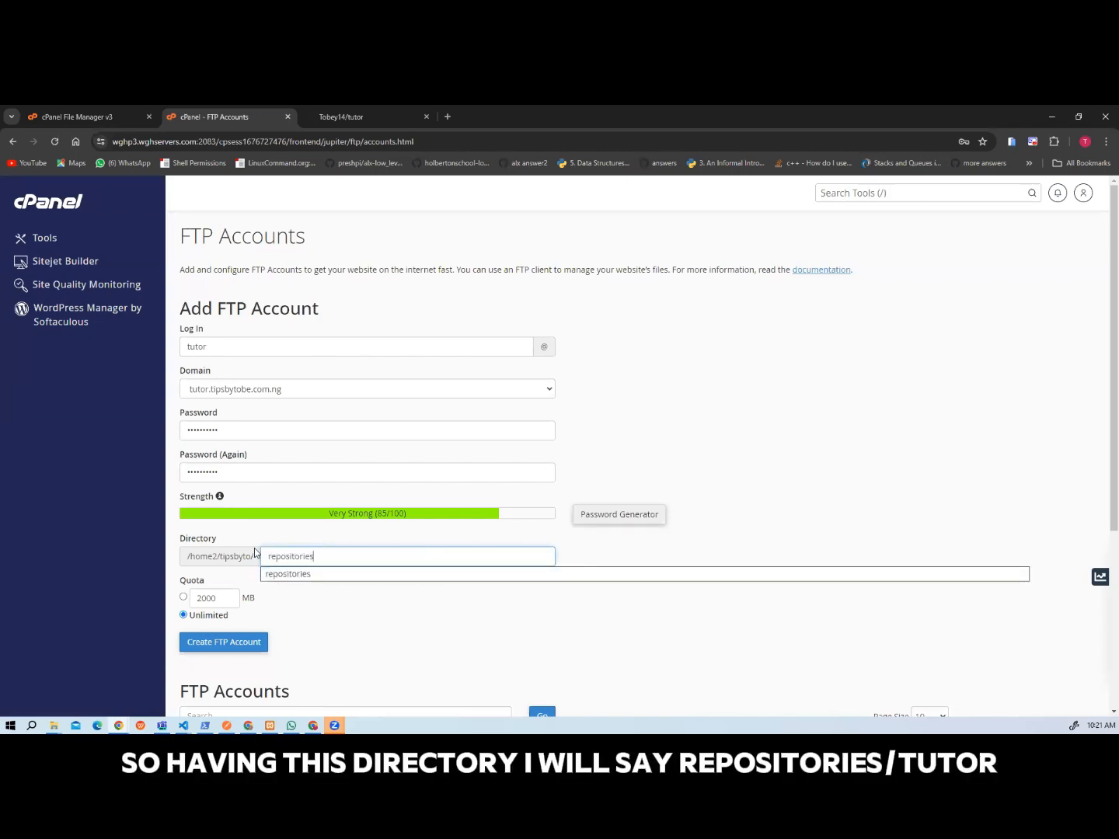
key(Down)
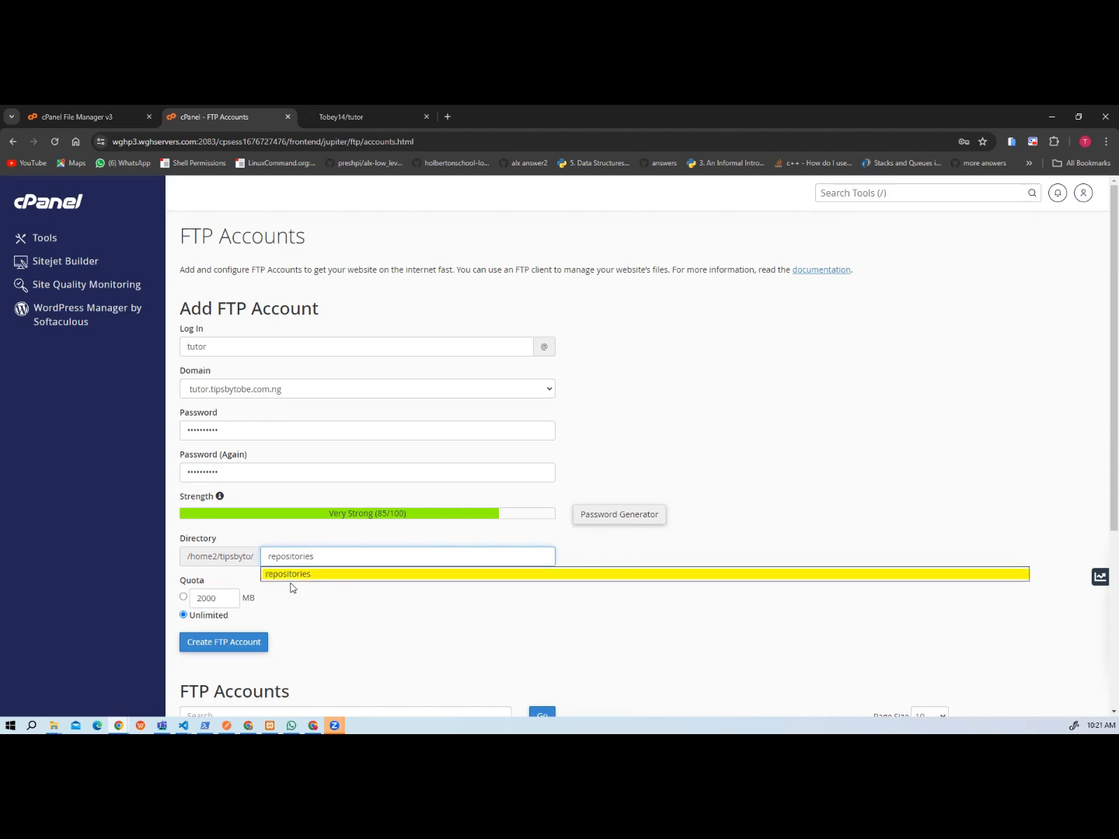
click(288, 575)
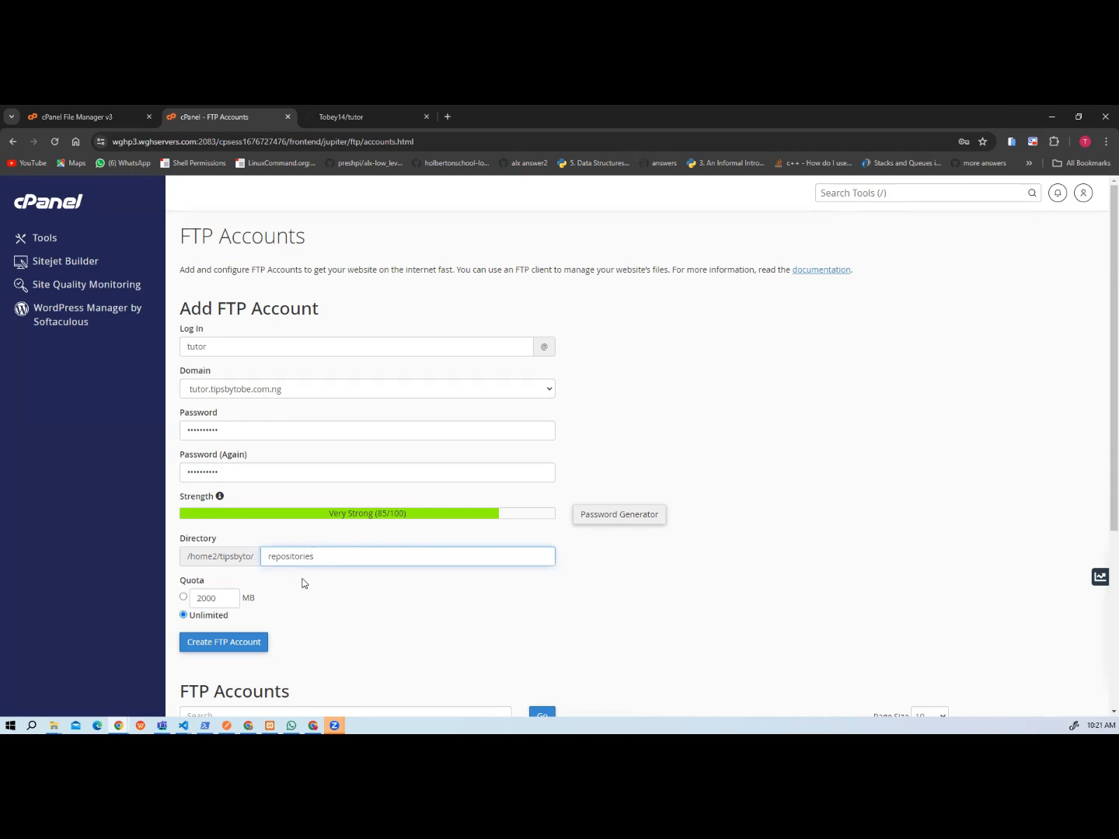
text(/tutor)
click(302, 583)
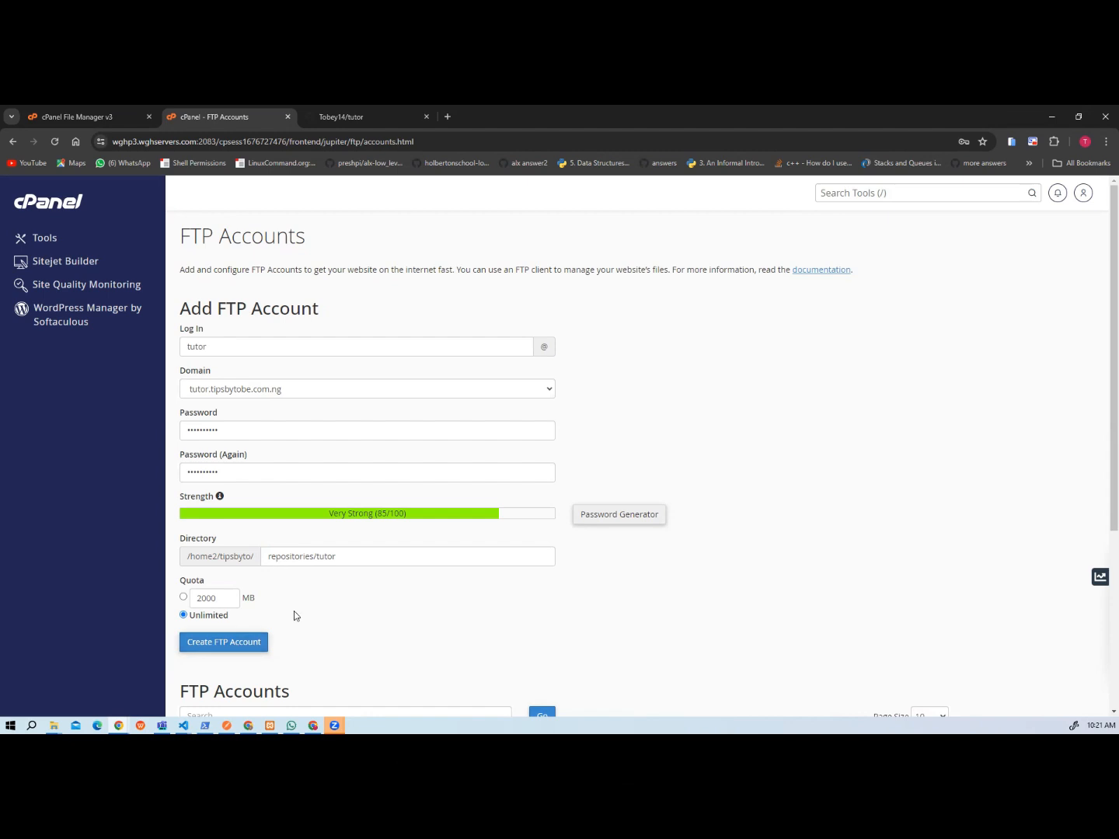
click(240, 643)
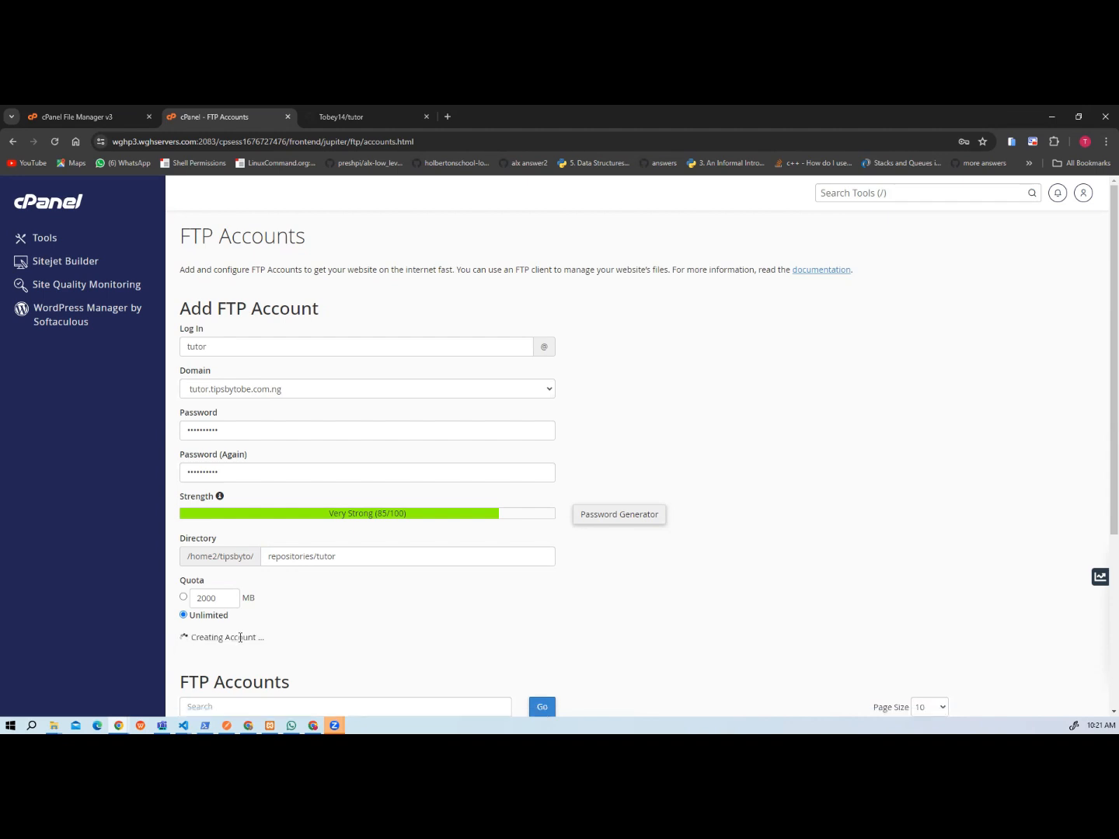
Show the full paths of both listed FTP accounts and the FTP client settings of the tutor account.
scroll(459, 607, down, 4)
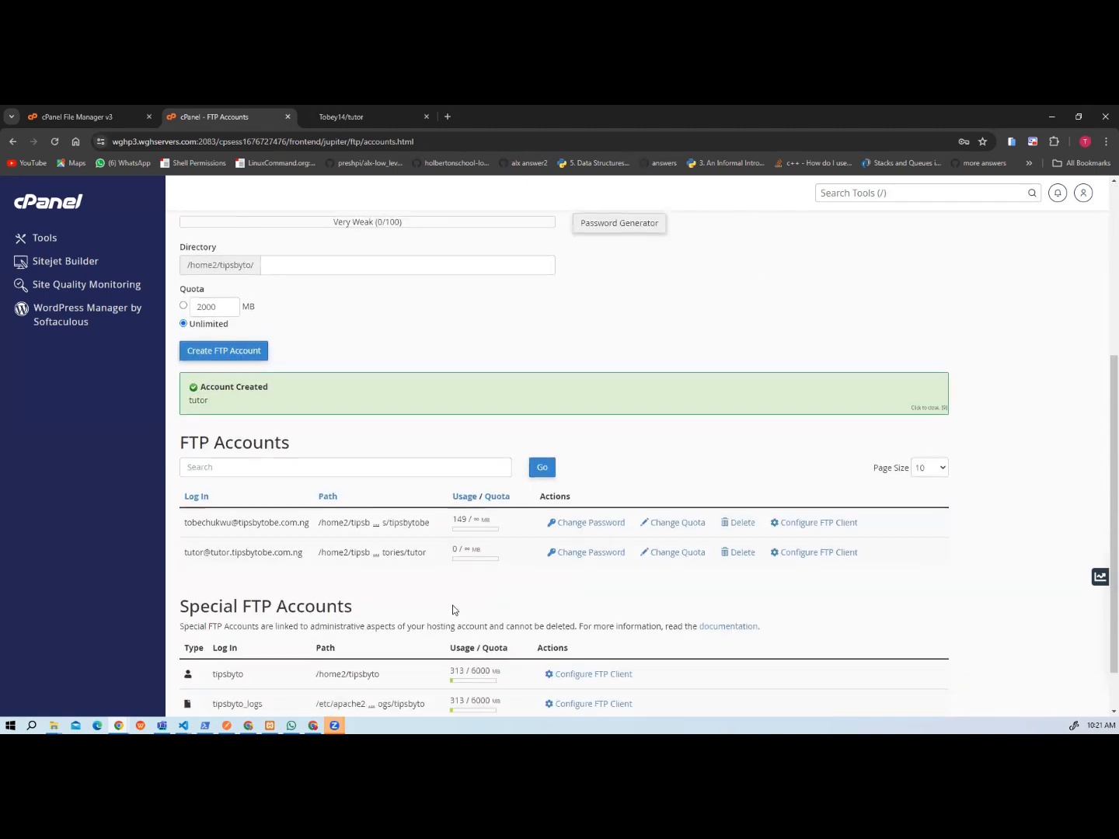
click(376, 552)
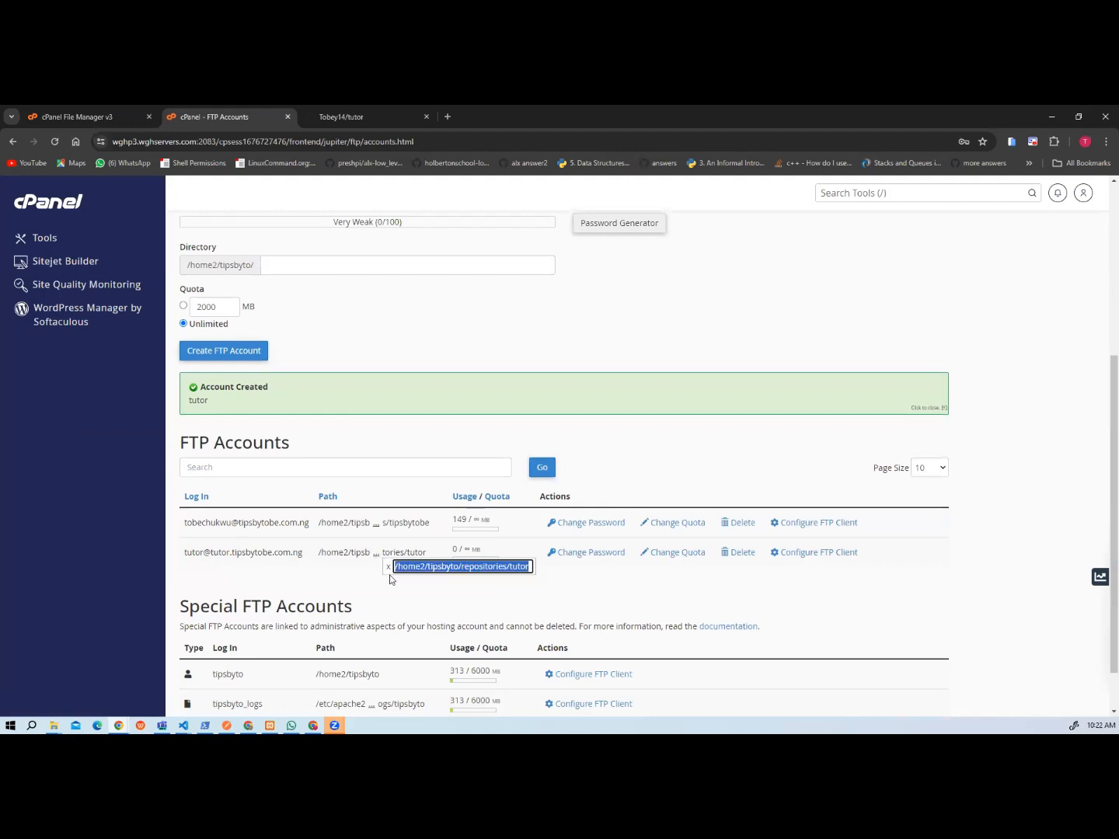
click(376, 527)
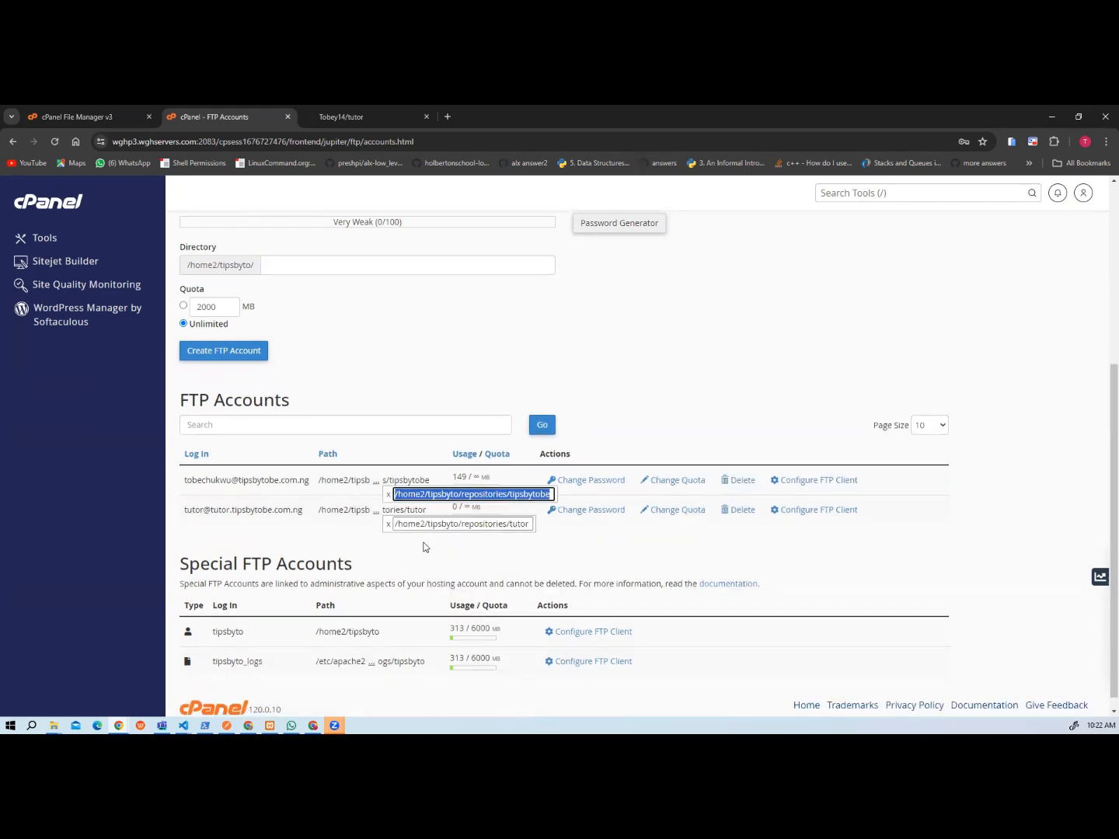
click(534, 562)
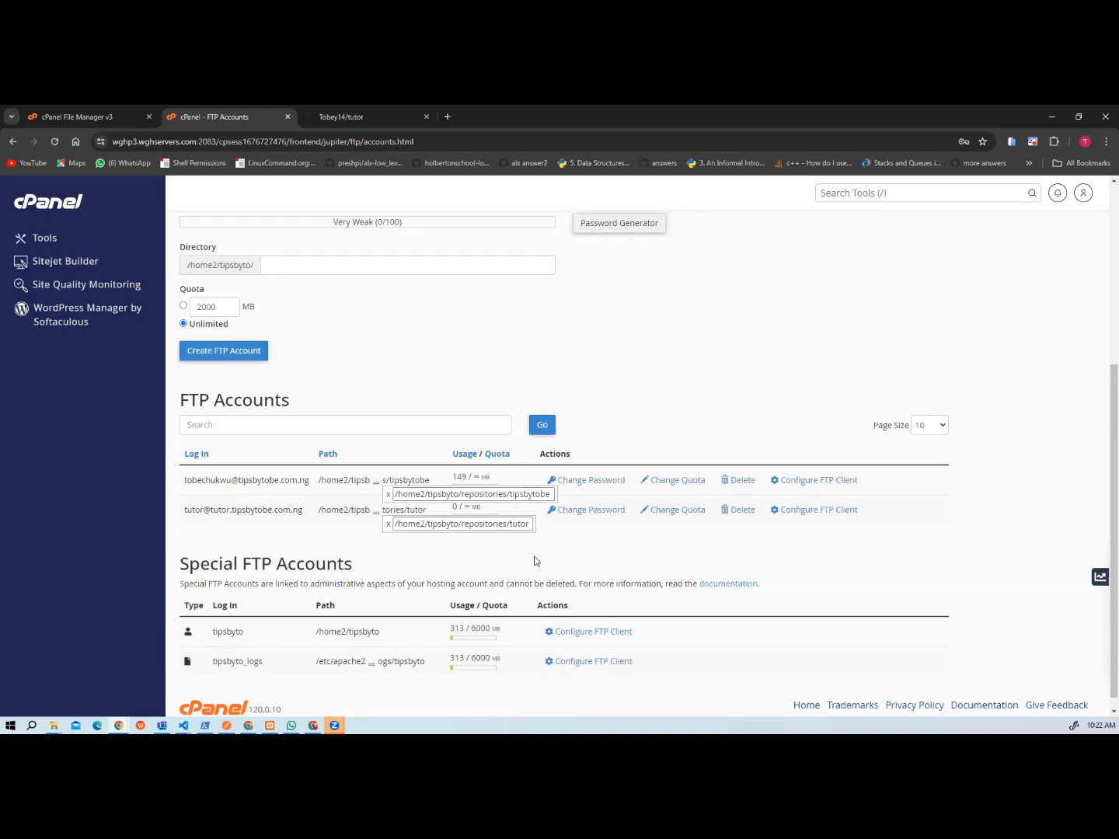
click(790, 514)
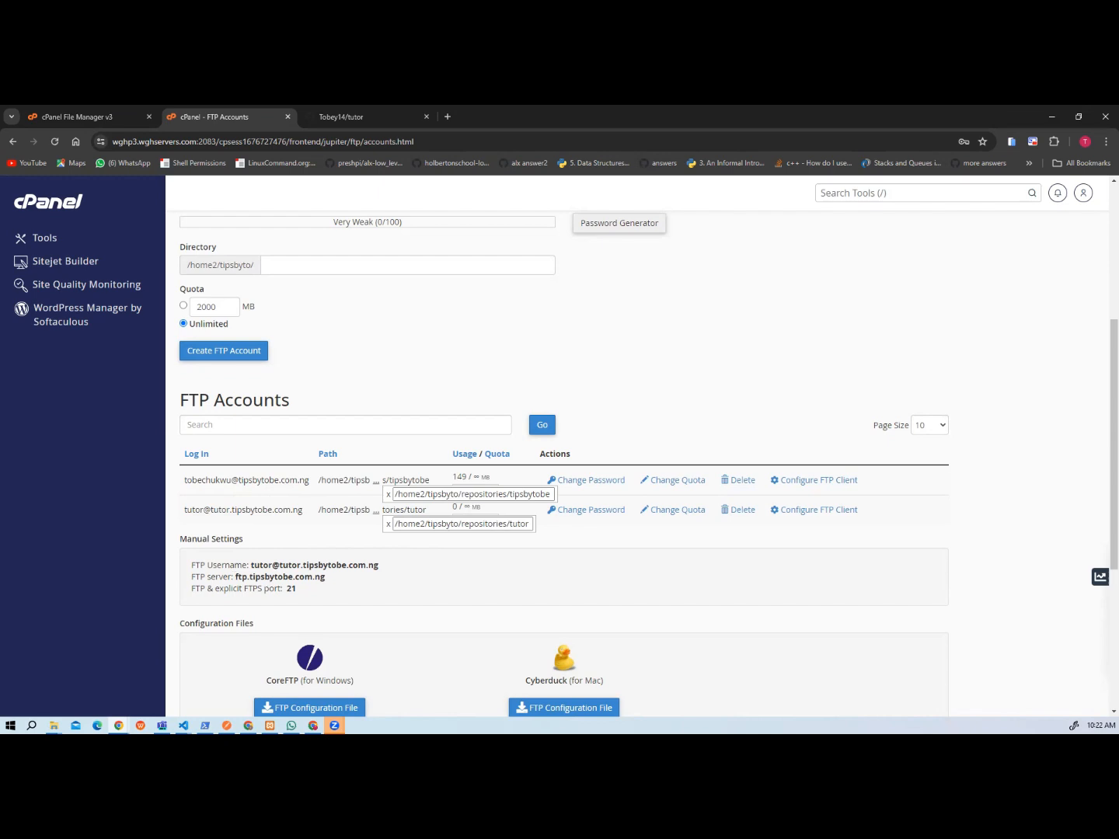
Switch to the tutor repository on GitHub and open the form for a new Actions repository secret.
click(355, 118)
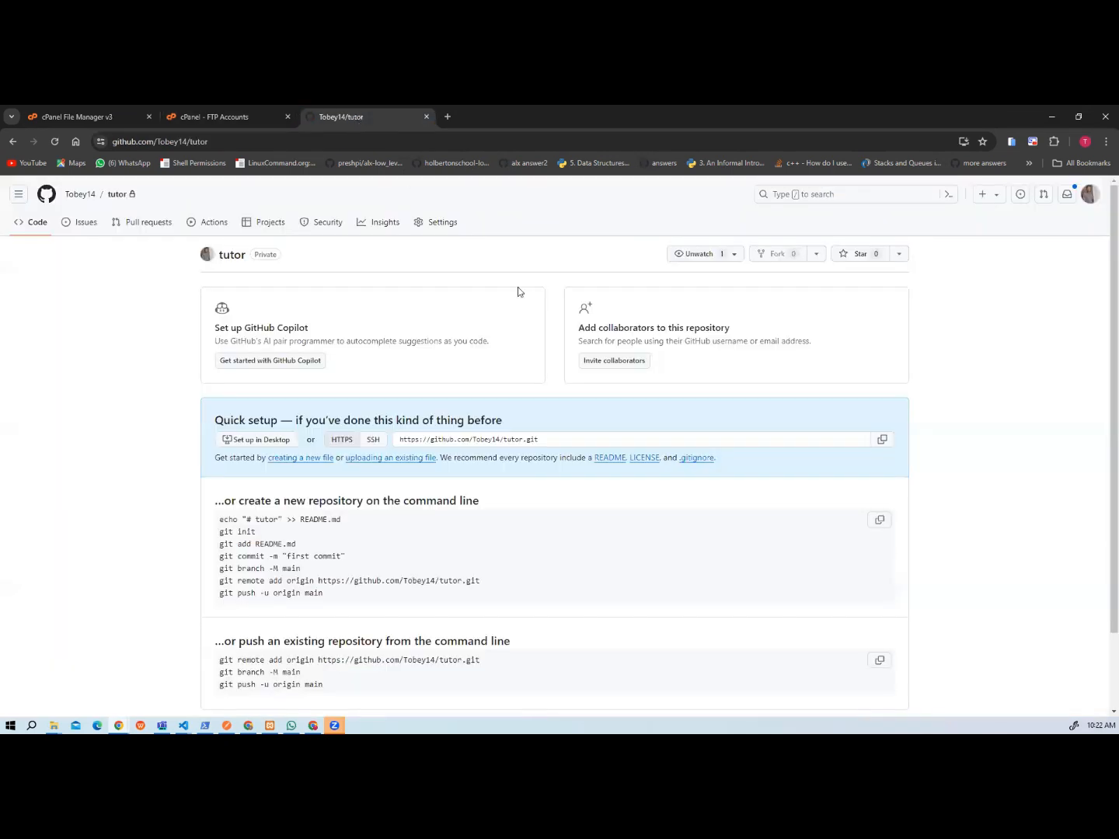
click(437, 224)
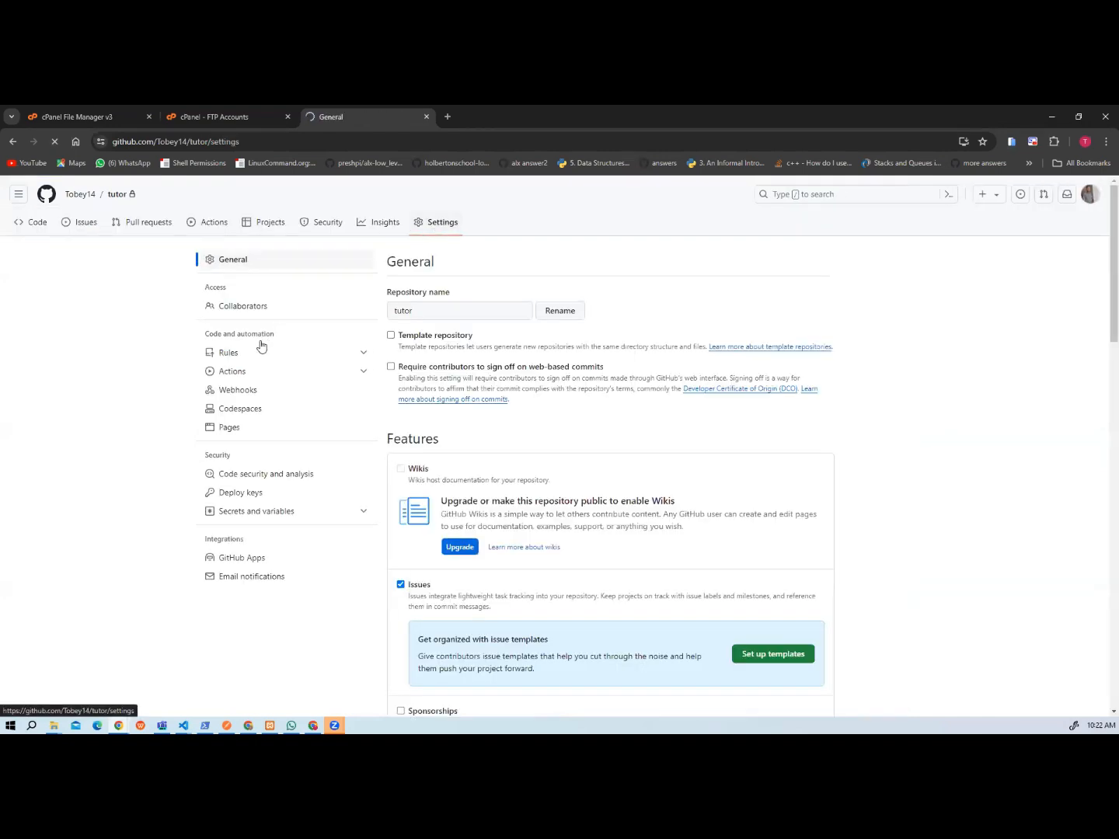
click(248, 515)
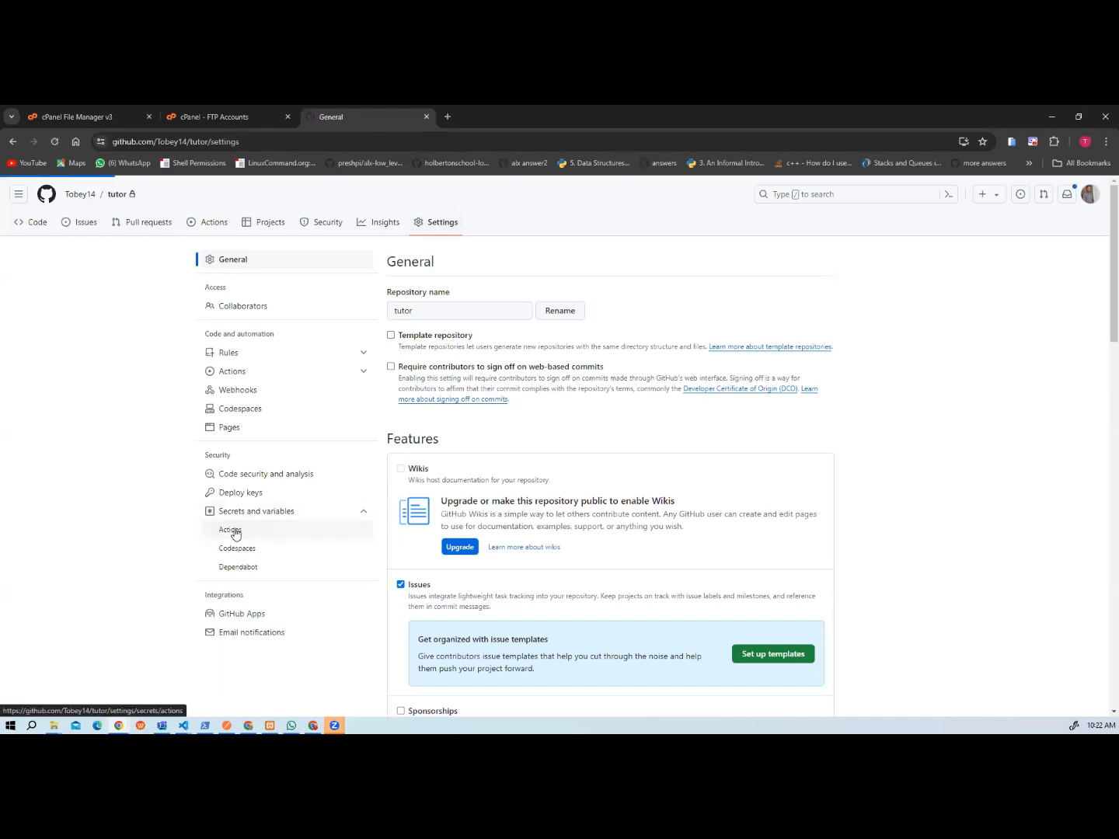
click(233, 530)
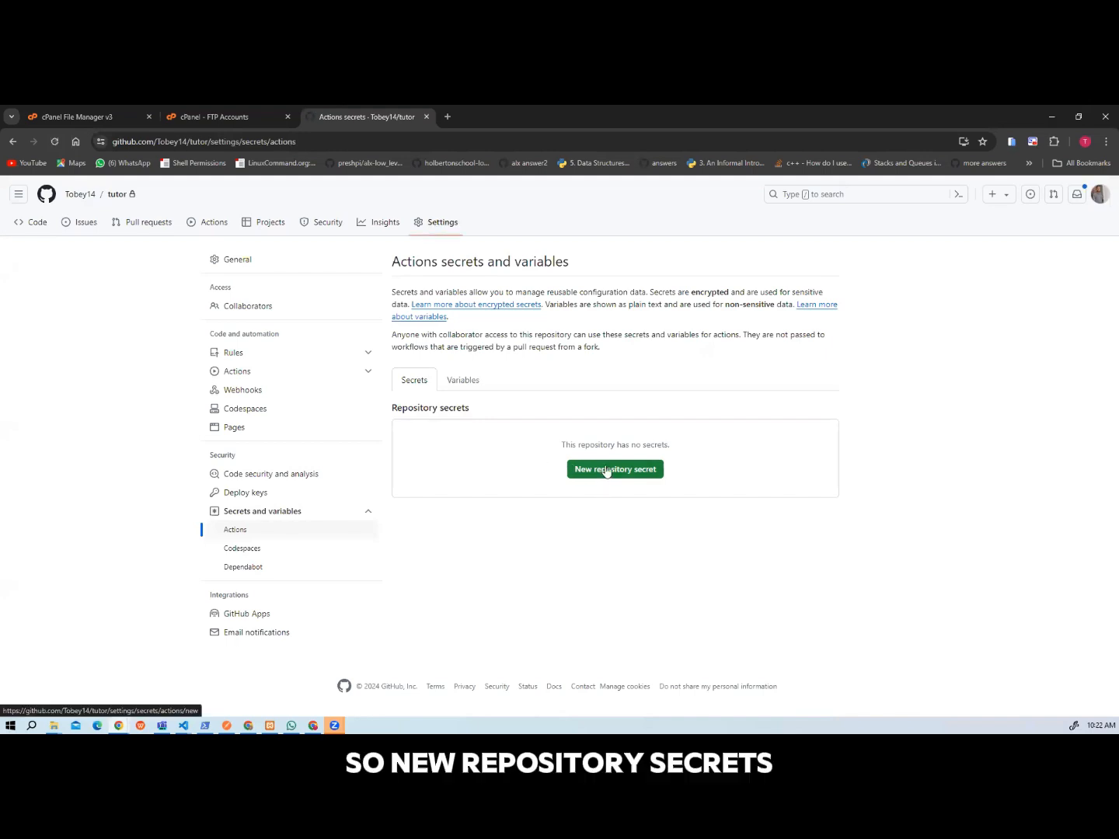
click(607, 471)
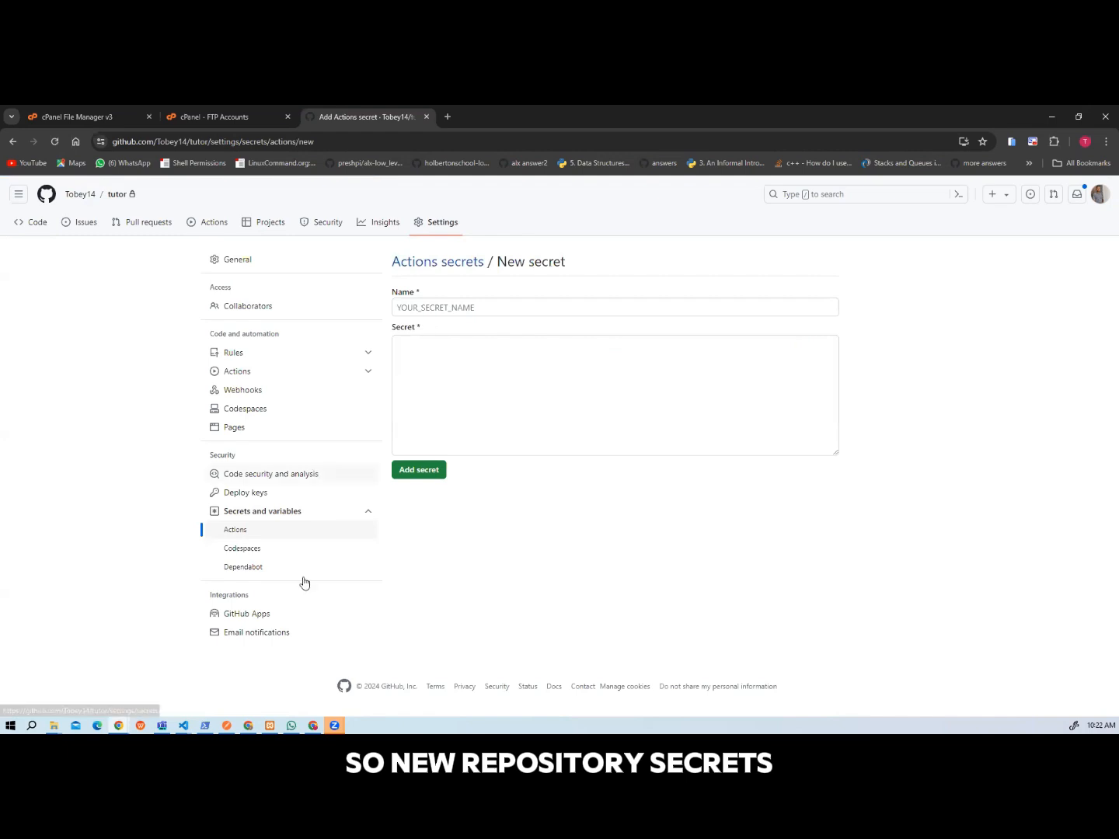
Switch to tutor.yml in Visual Studio Code and check the secret names used for the server, username and password.
click(184, 725)
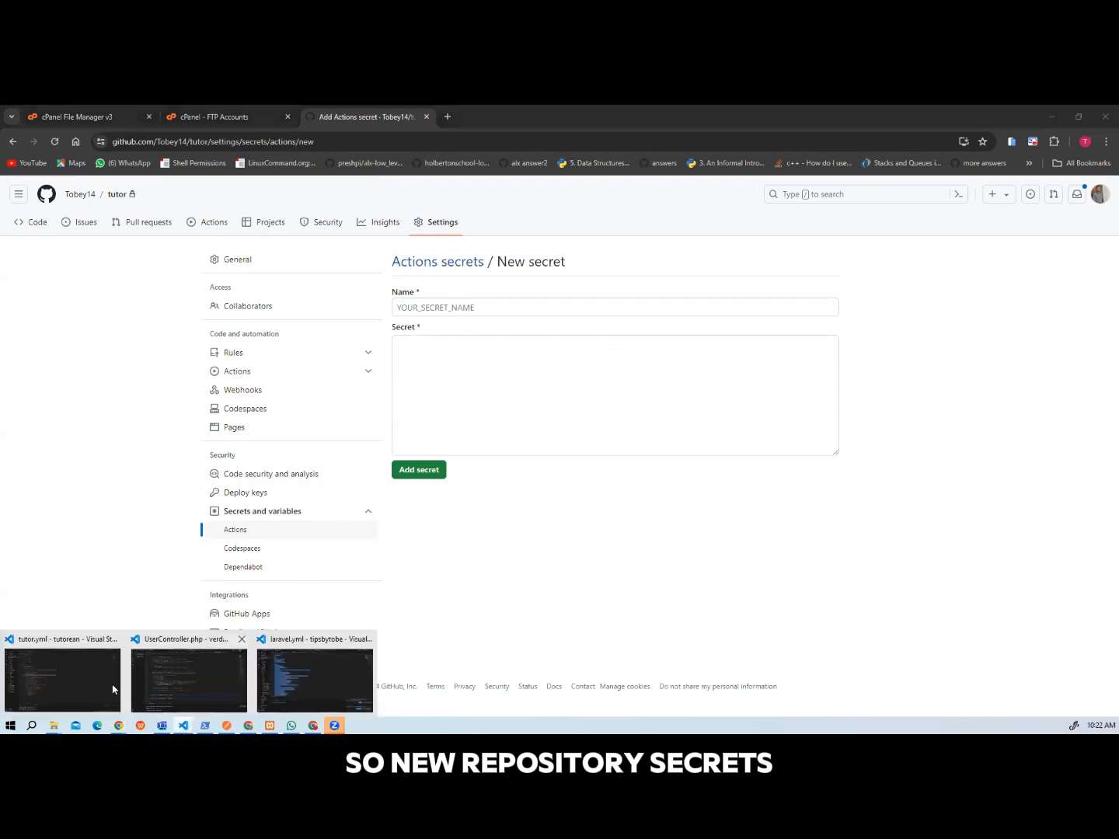
click(62, 679)
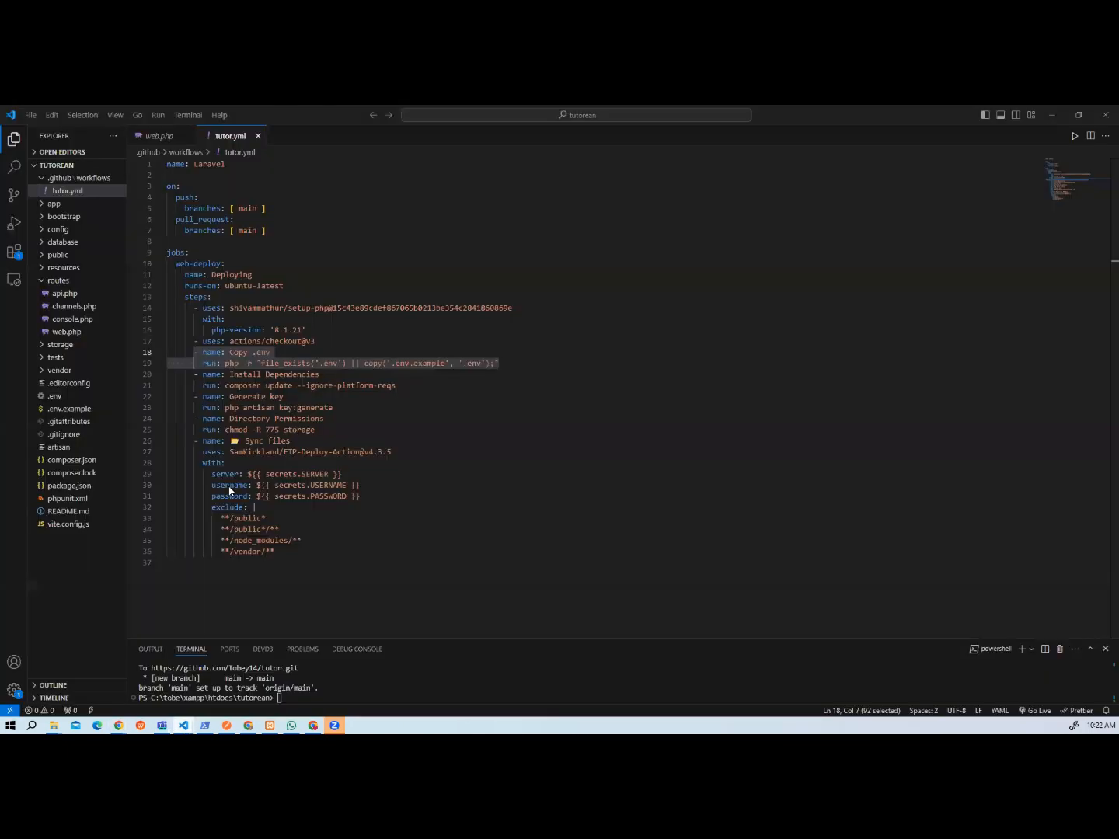
click(322, 485)
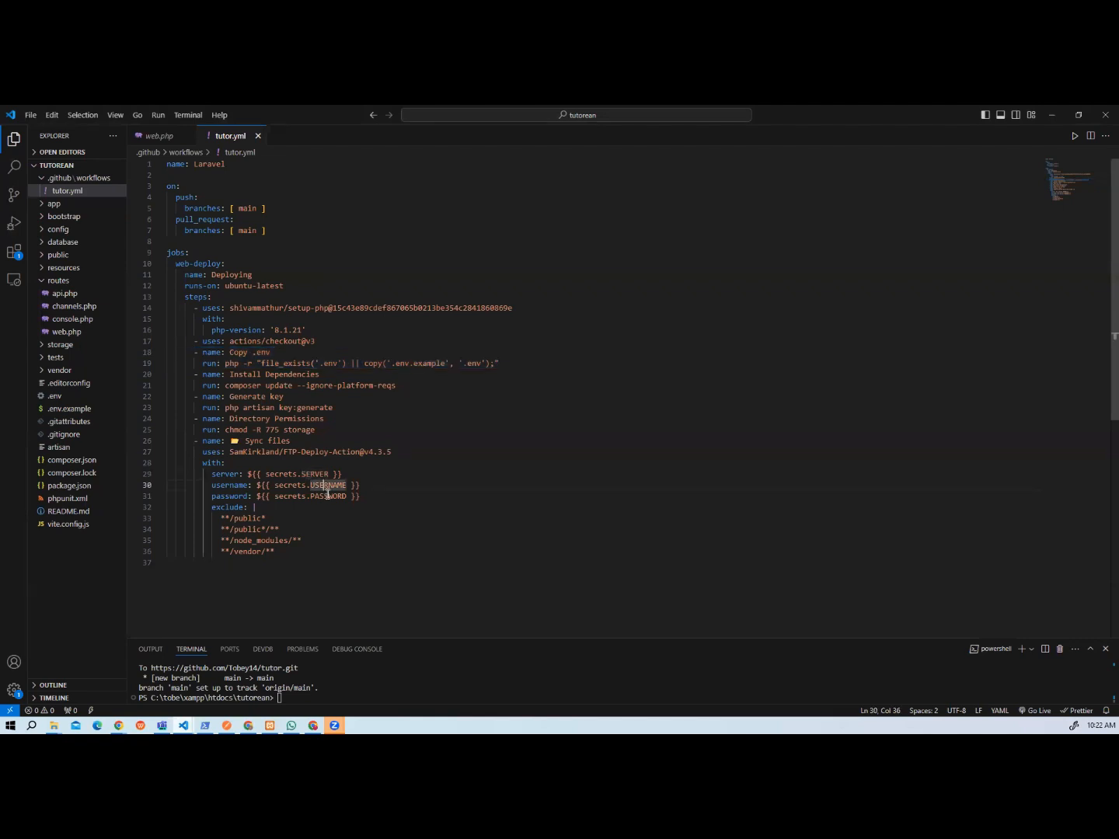
click(327, 495)
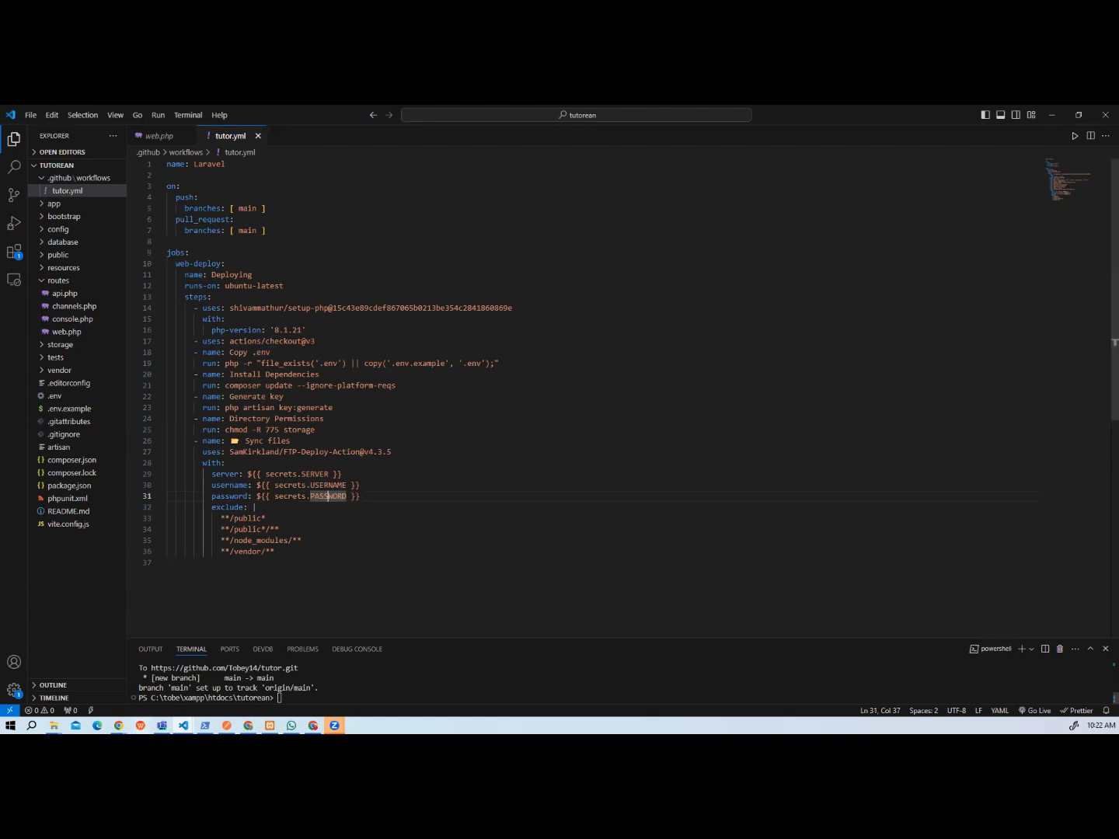
Return to the GitHub secret form and add a SERVER secret with the FTP server ftp.tipsbytobe.com.ng copied from cPanel's FTP account settings.
mouse_move(118, 725)
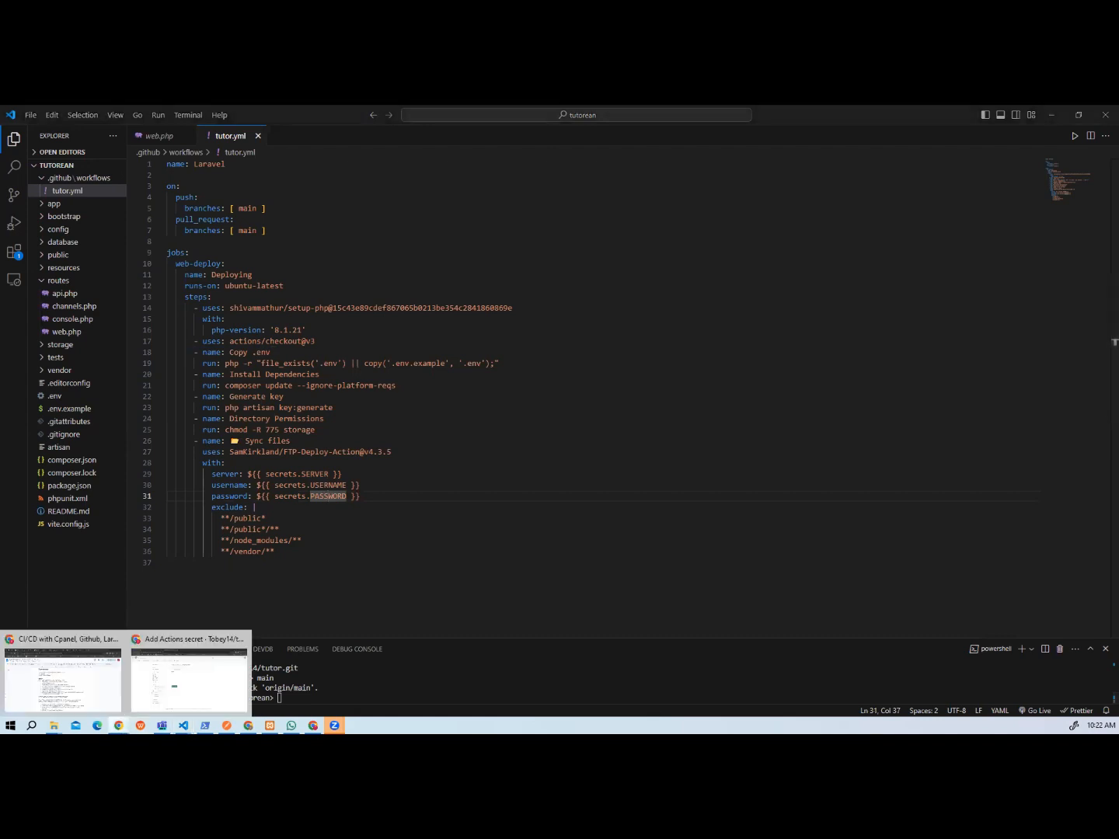
click(184, 664)
click(425, 313)
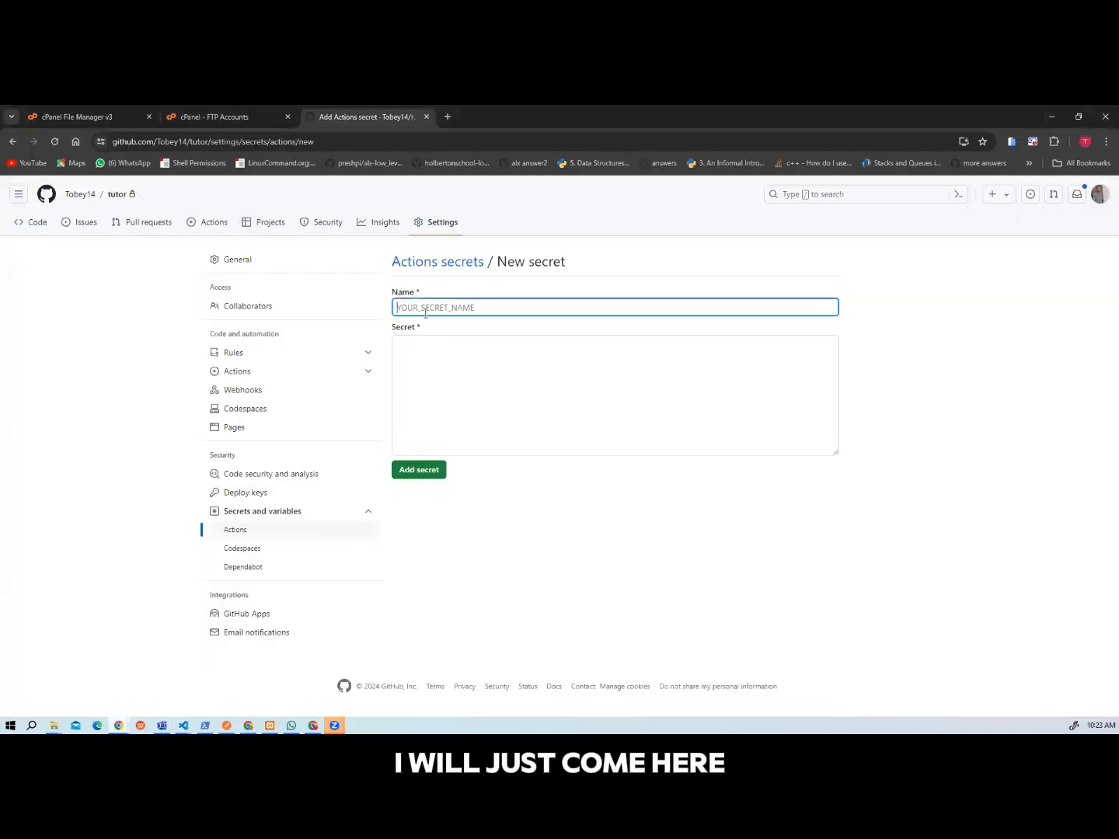
text(SE)
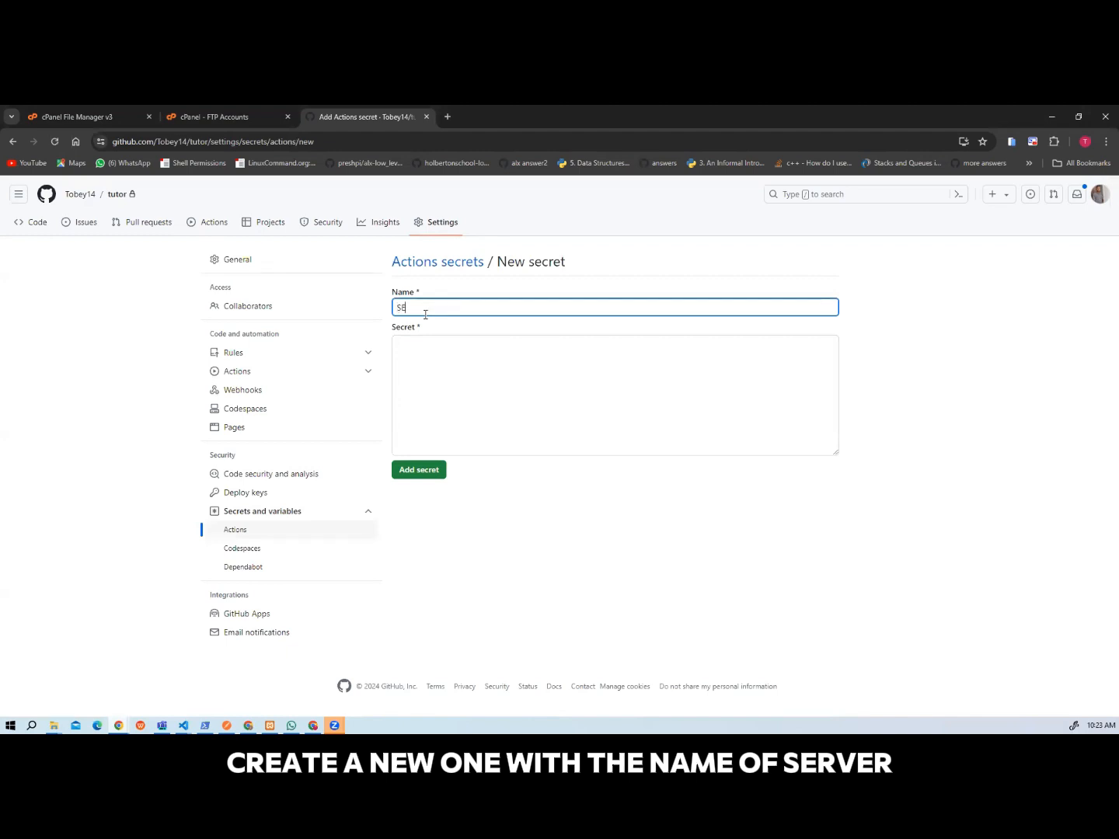
text(RVER)
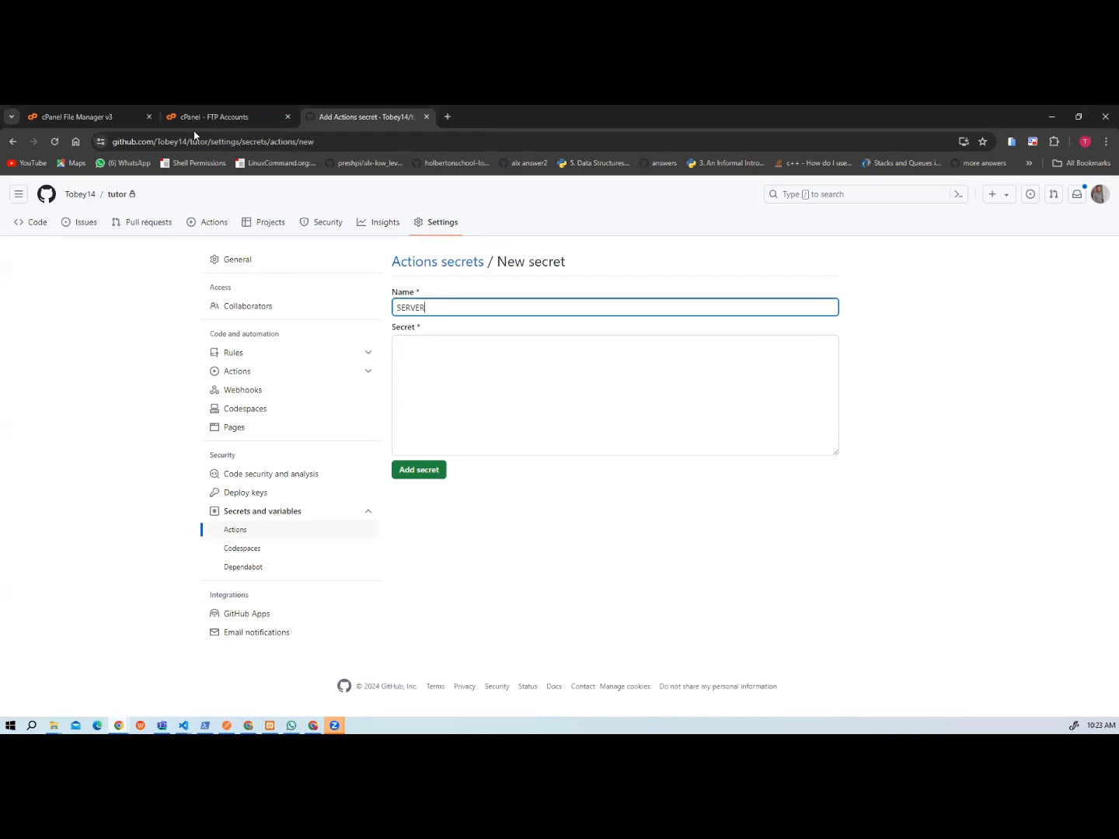
click(189, 115)
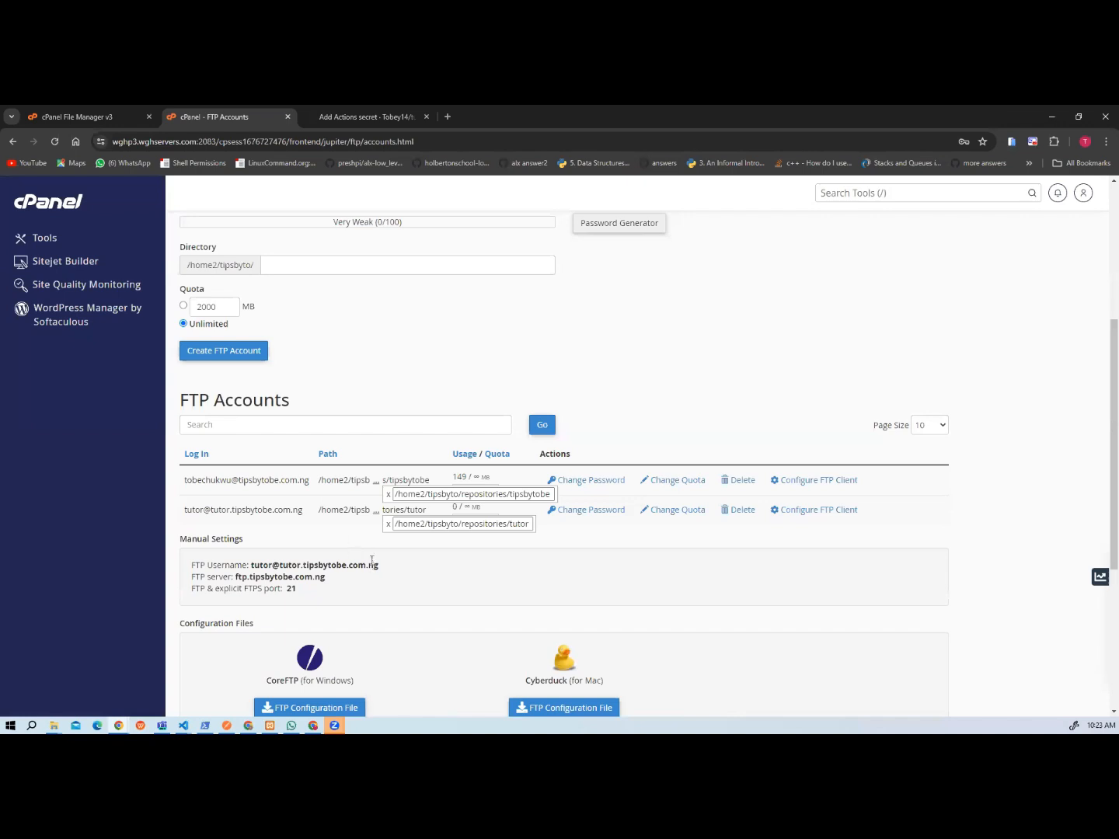
drag(322, 576, 236, 576)
key(ctrl+c)
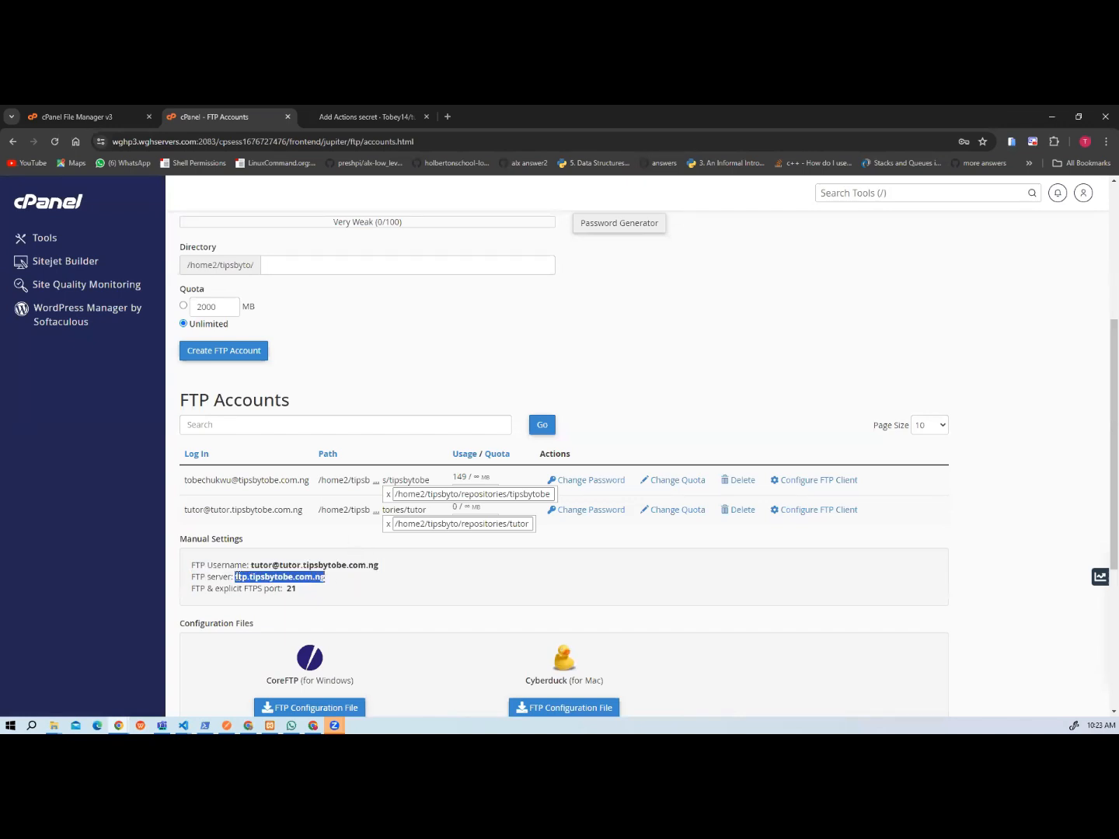
click(342, 115)
click(464, 364)
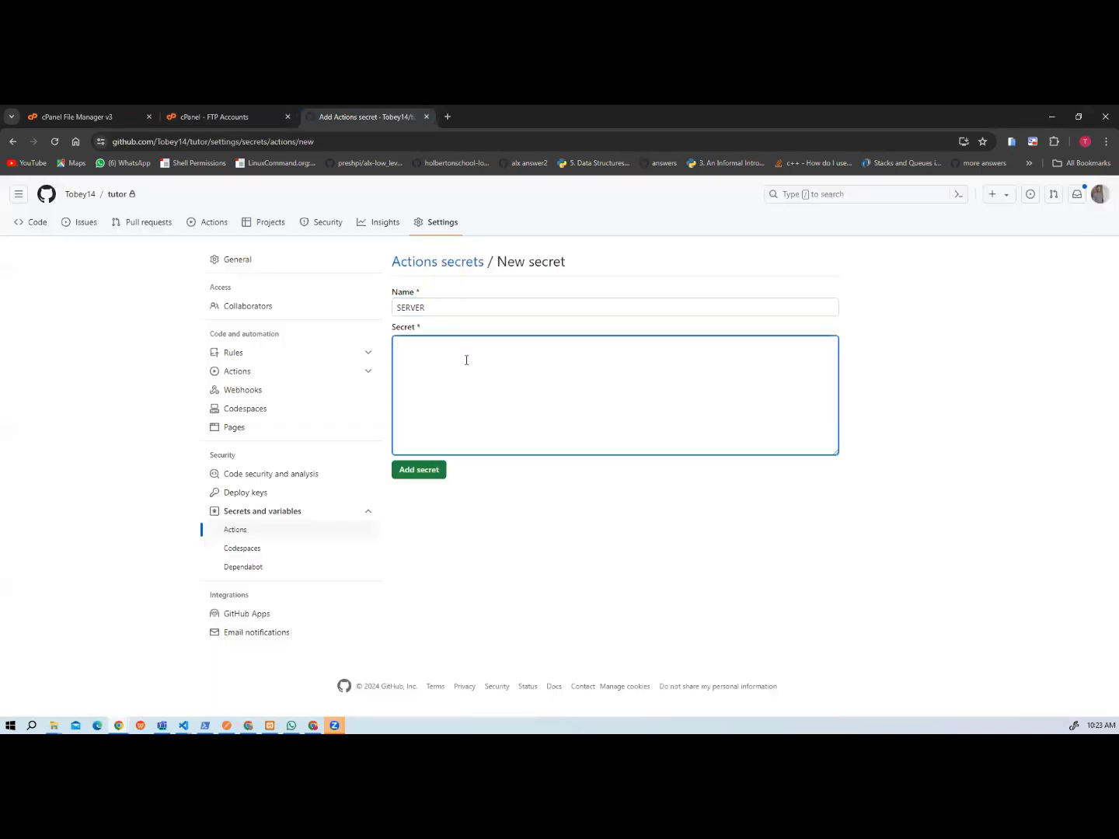
key(ctrl+v)
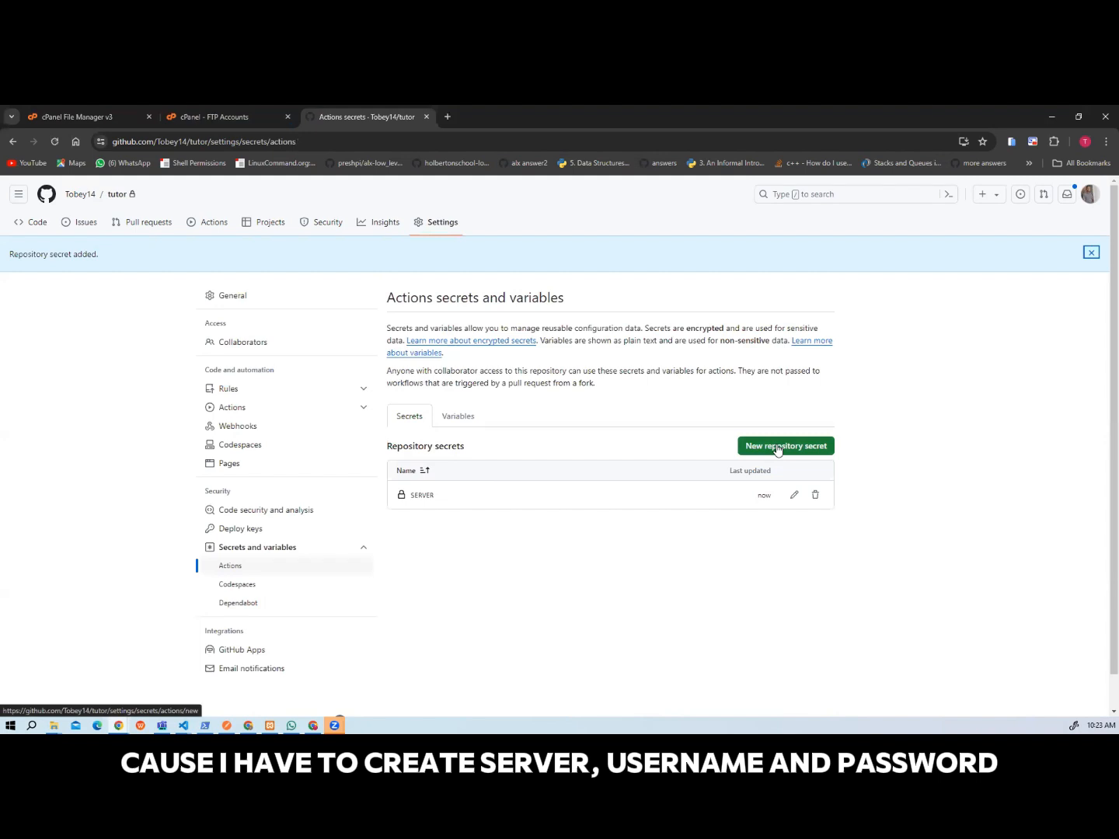
Add another repository secret named USERNAME with the tutor account's FTP username copied from the cPanel FTP settings.
click(777, 448)
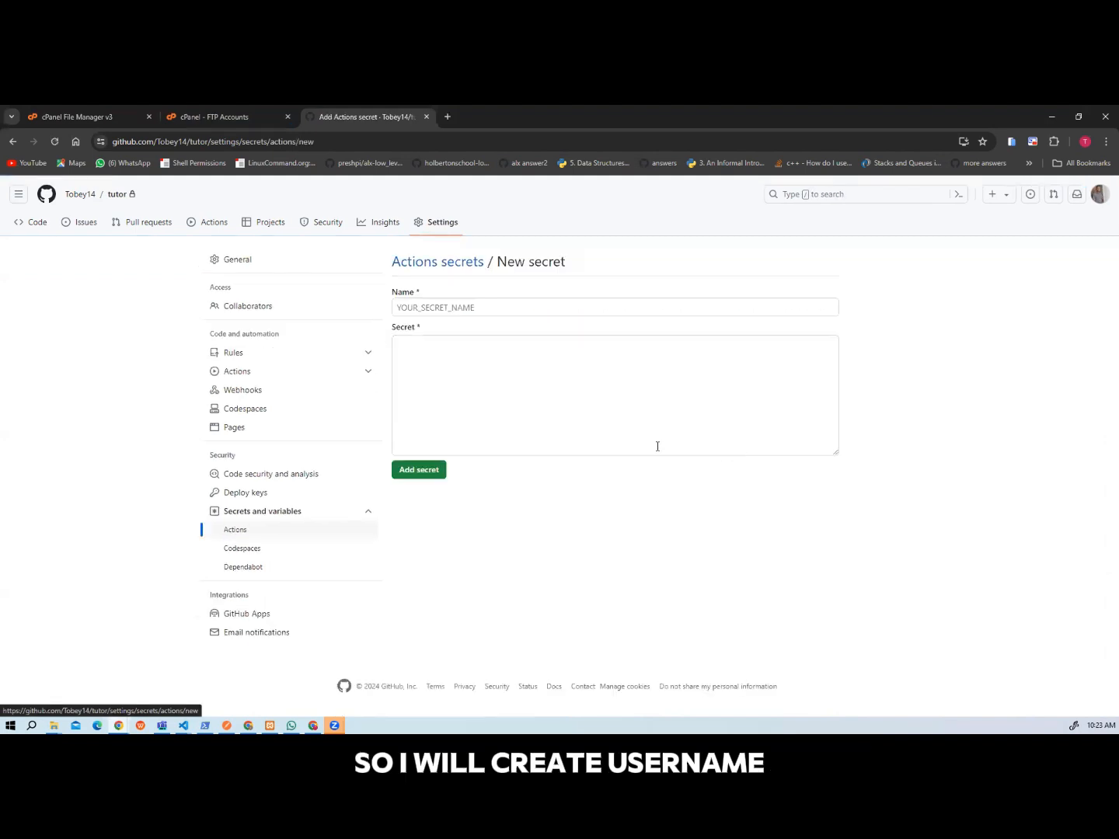
click(405, 306)
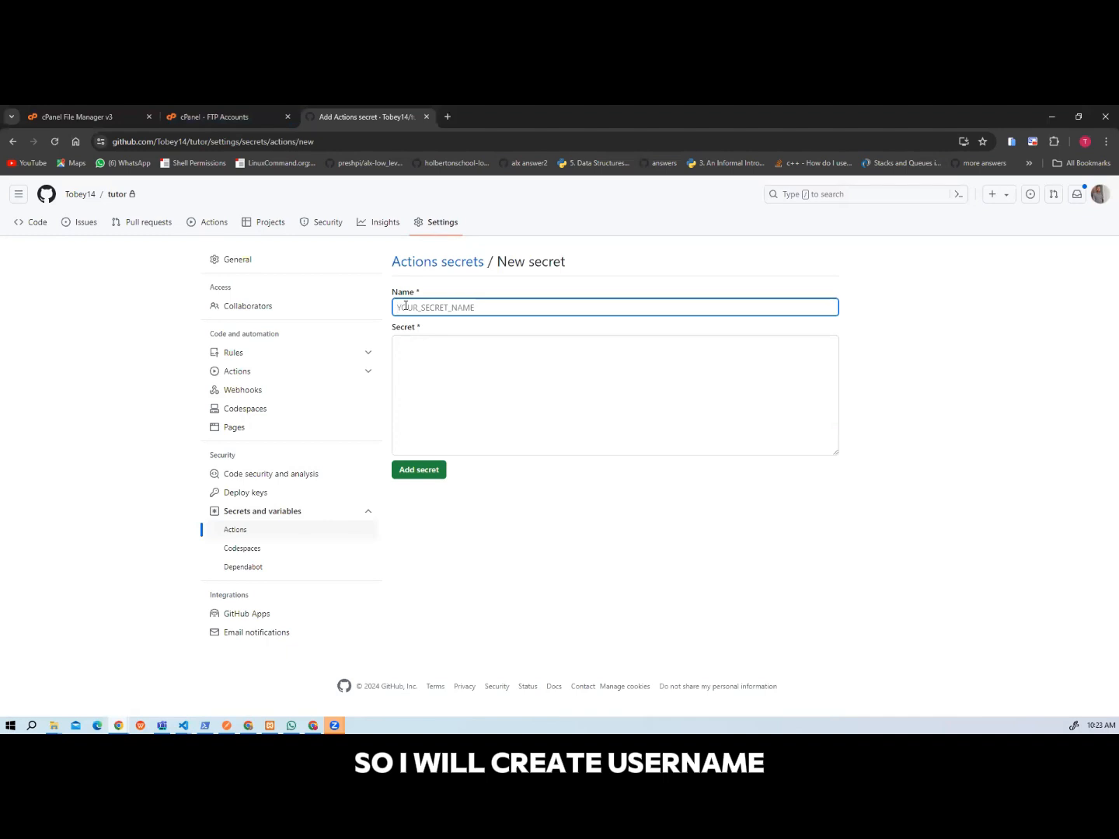
text(USERNAM)
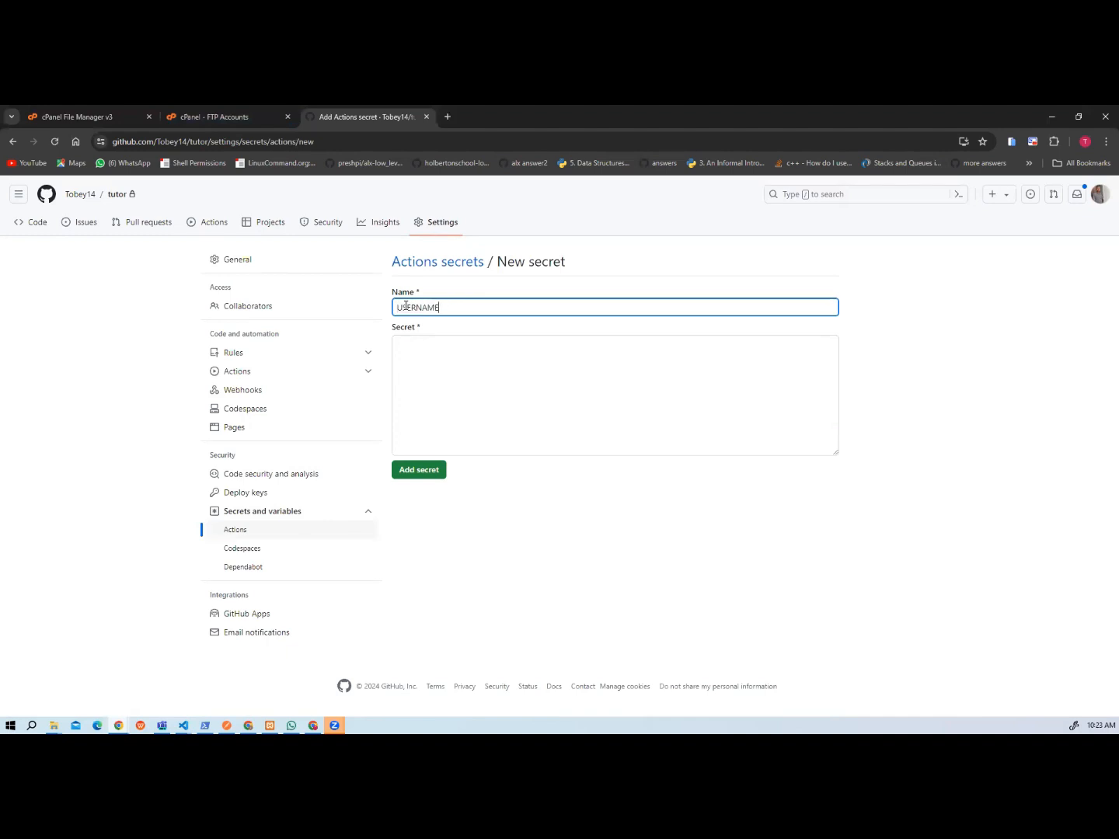
text(E)
click(422, 364)
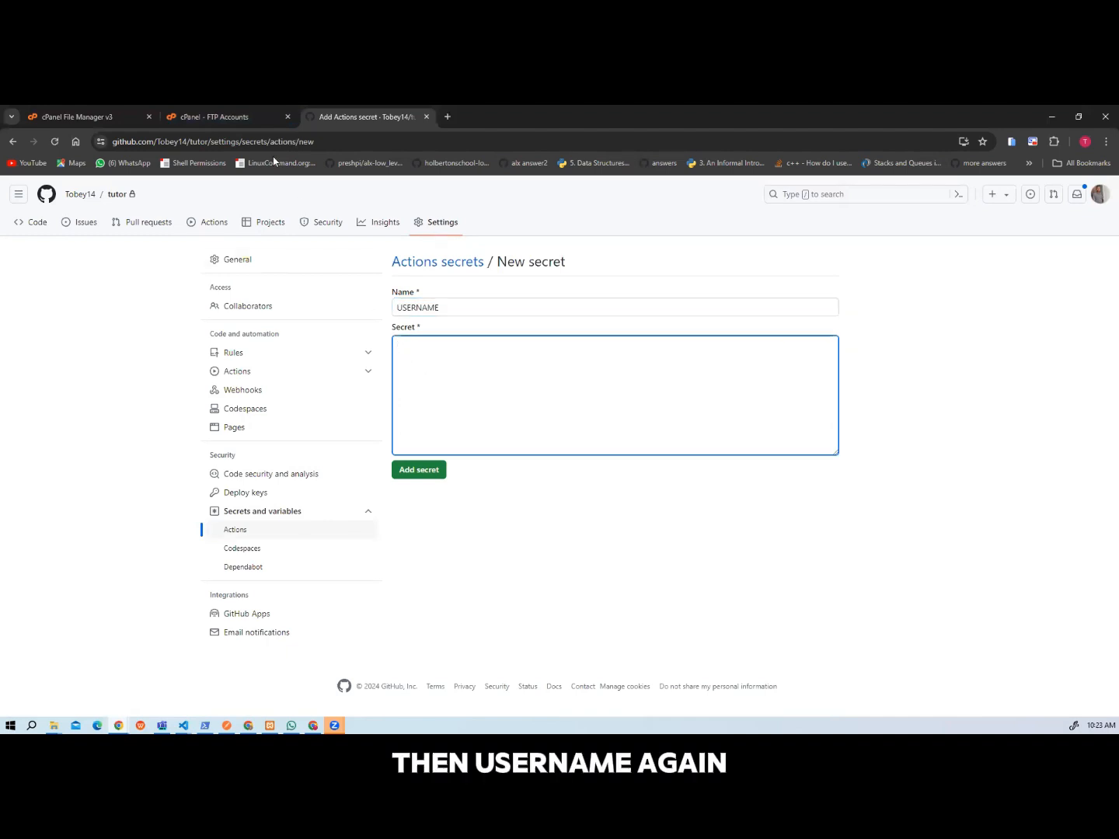
click(180, 116)
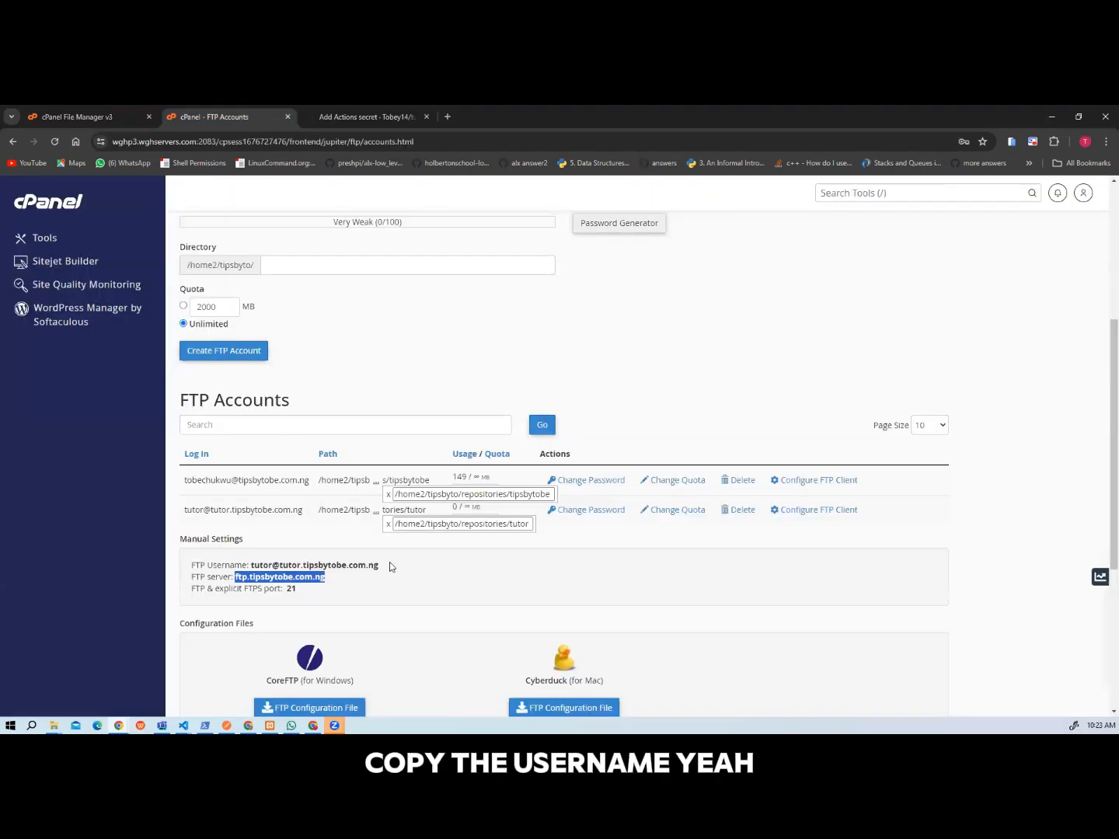
drag(390, 562, 254, 561)
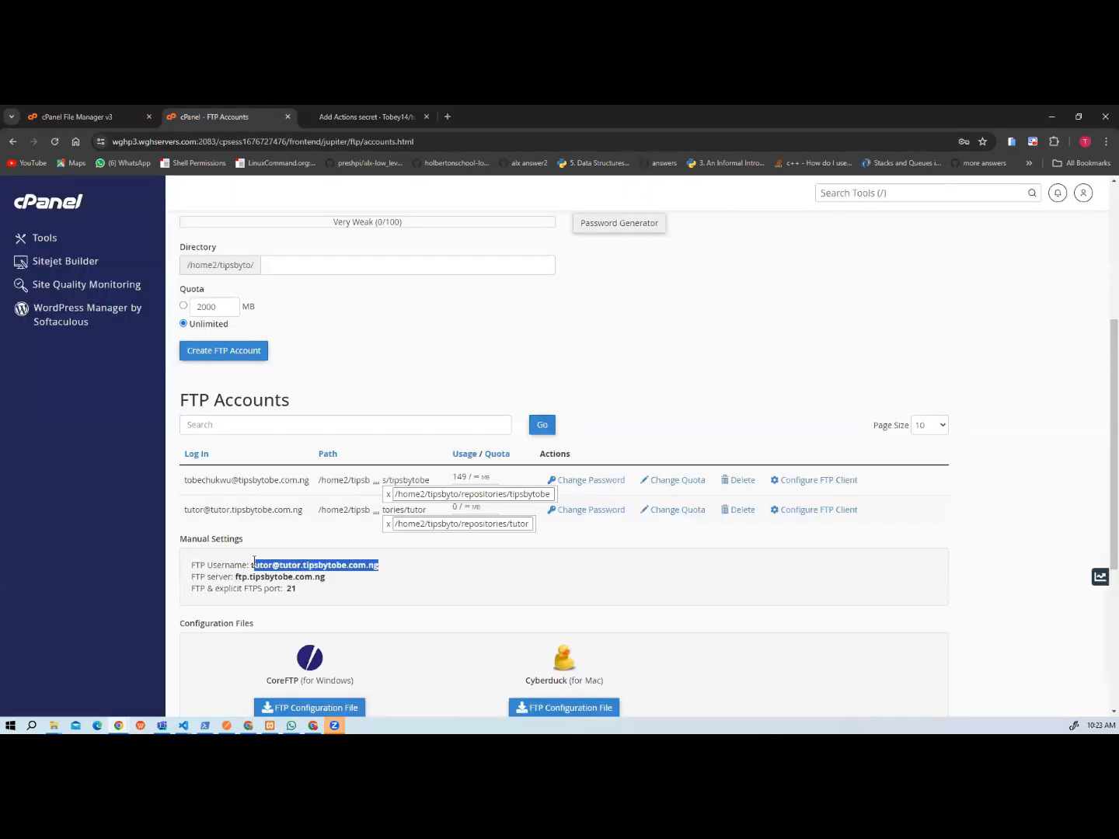
click(346, 118)
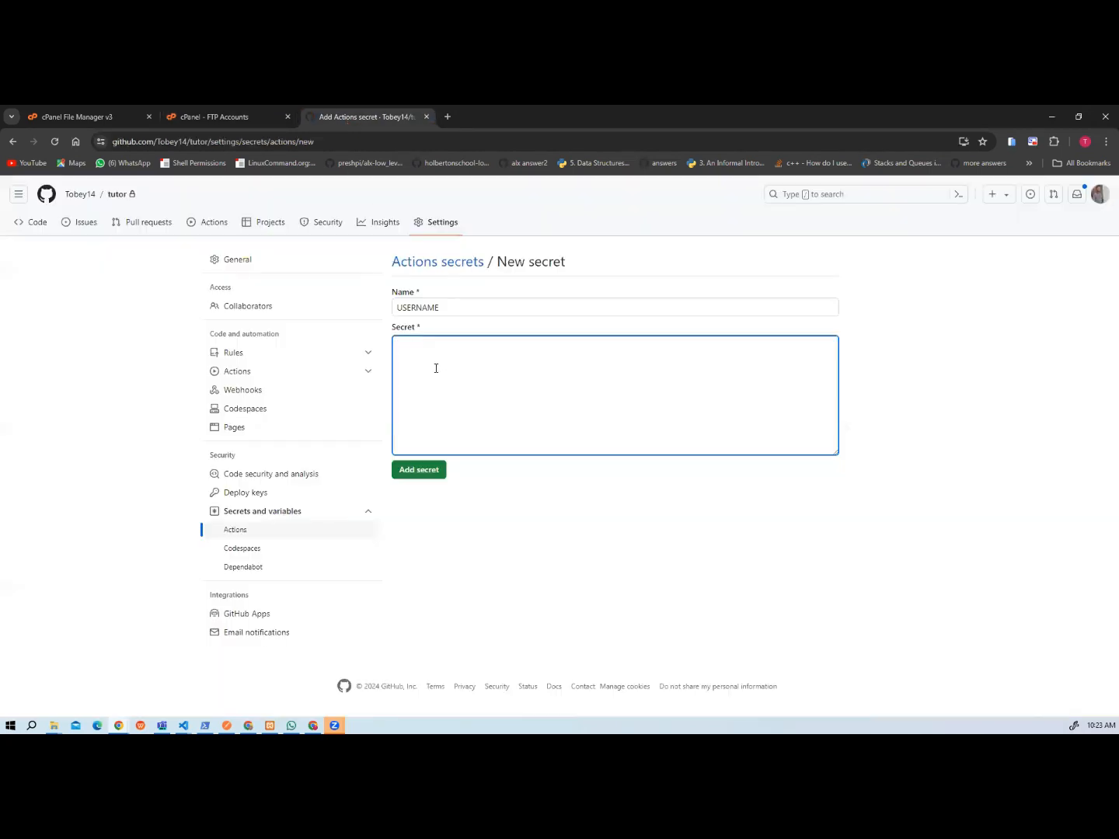
key(ctrl+v)
click(429, 467)
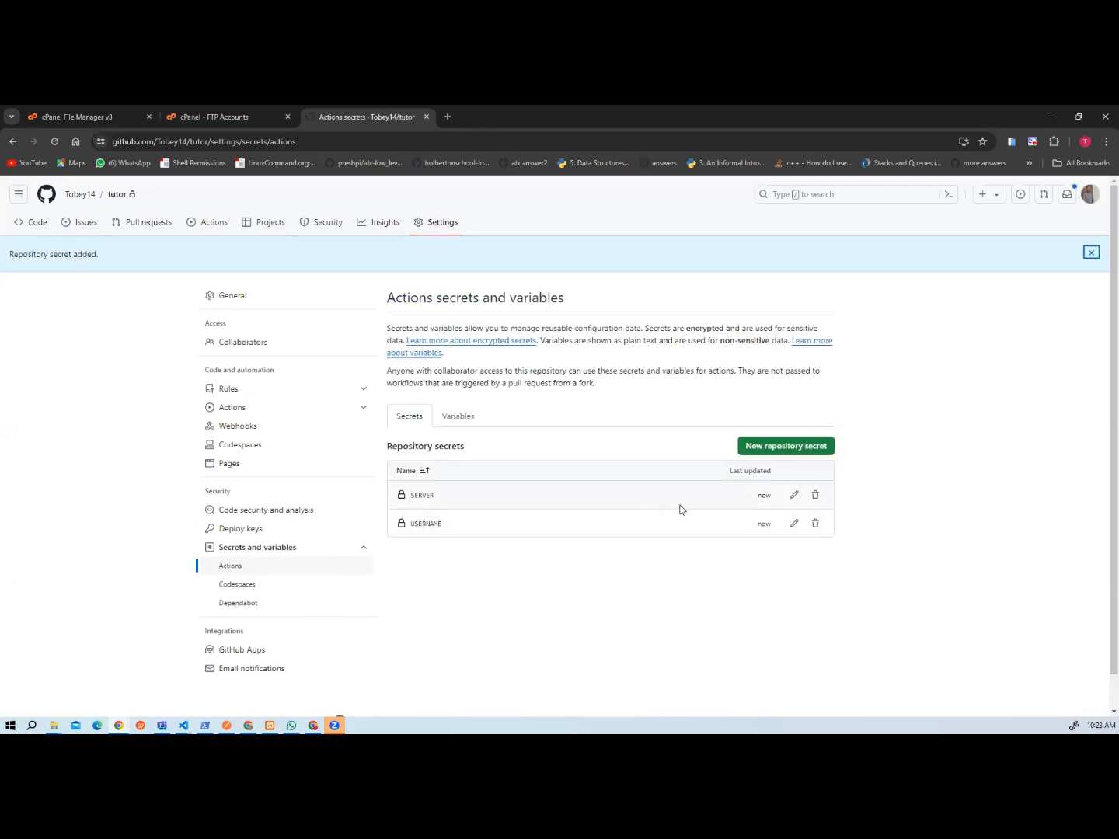
Add a third repository secret named PASSWORD and enter the tutor FTP account's password as its value.
click(761, 449)
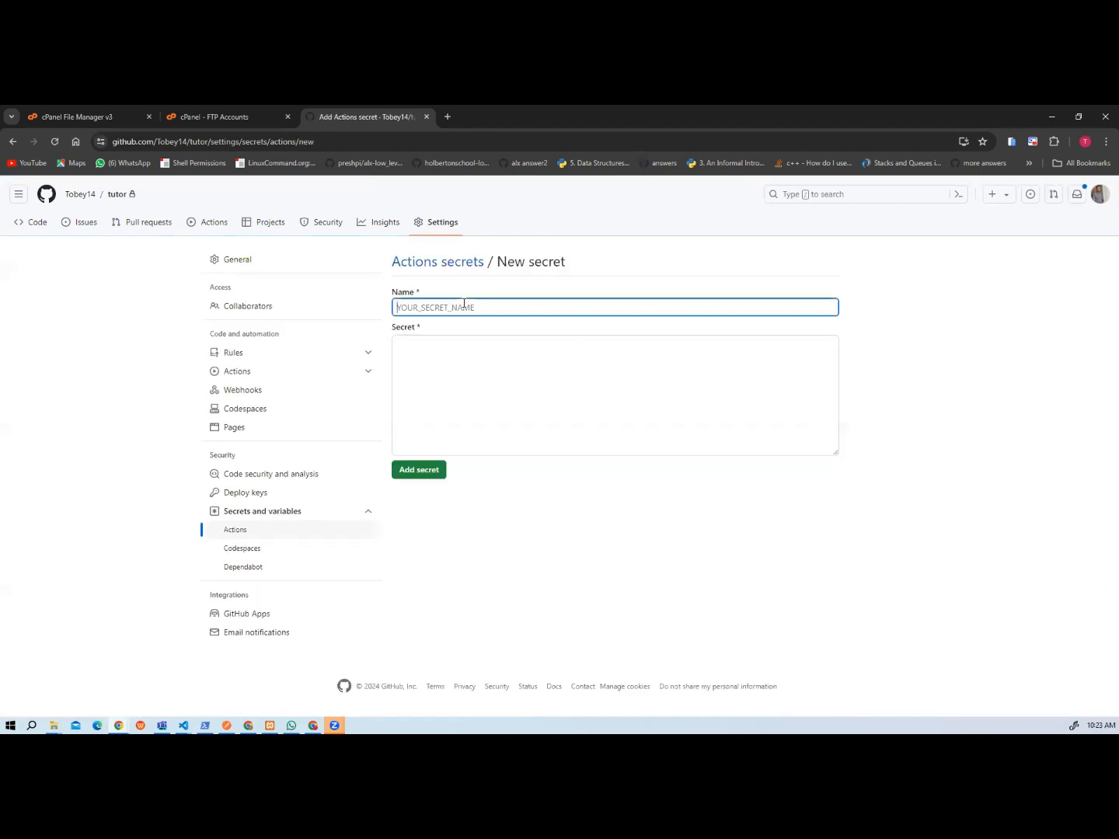
text(PASSWORD)
click(464, 344)
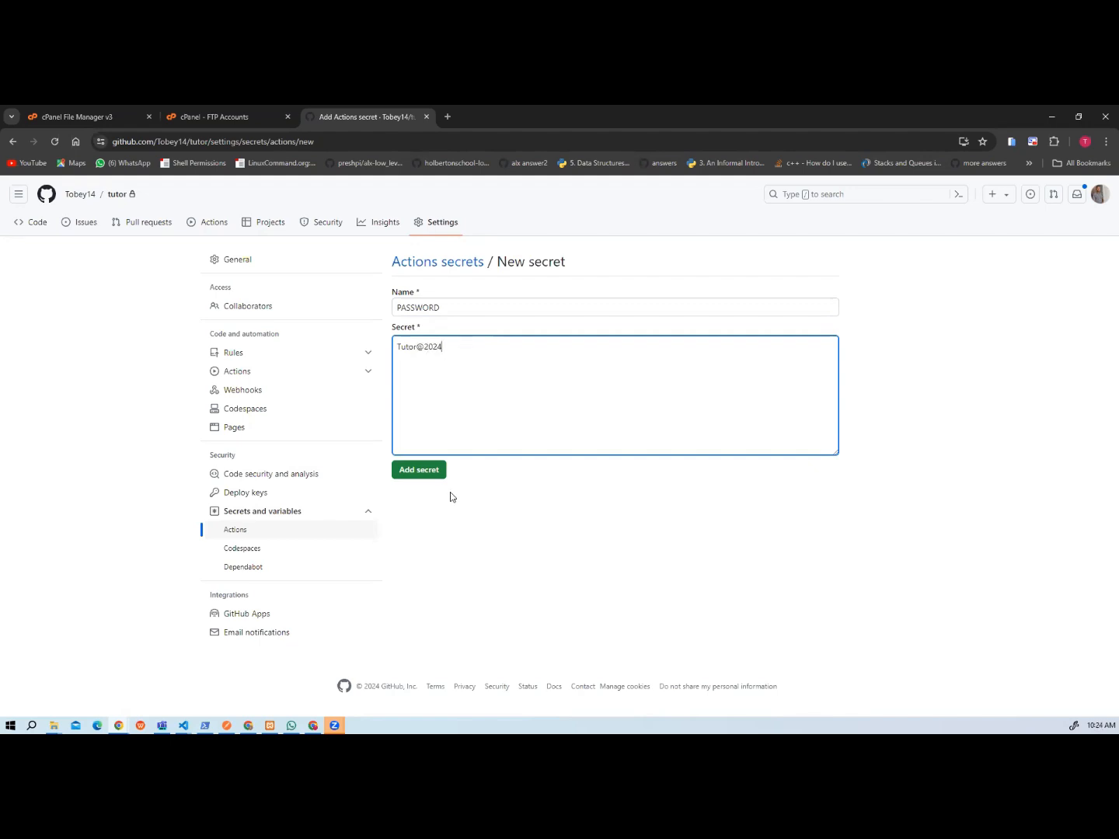
click(439, 469)
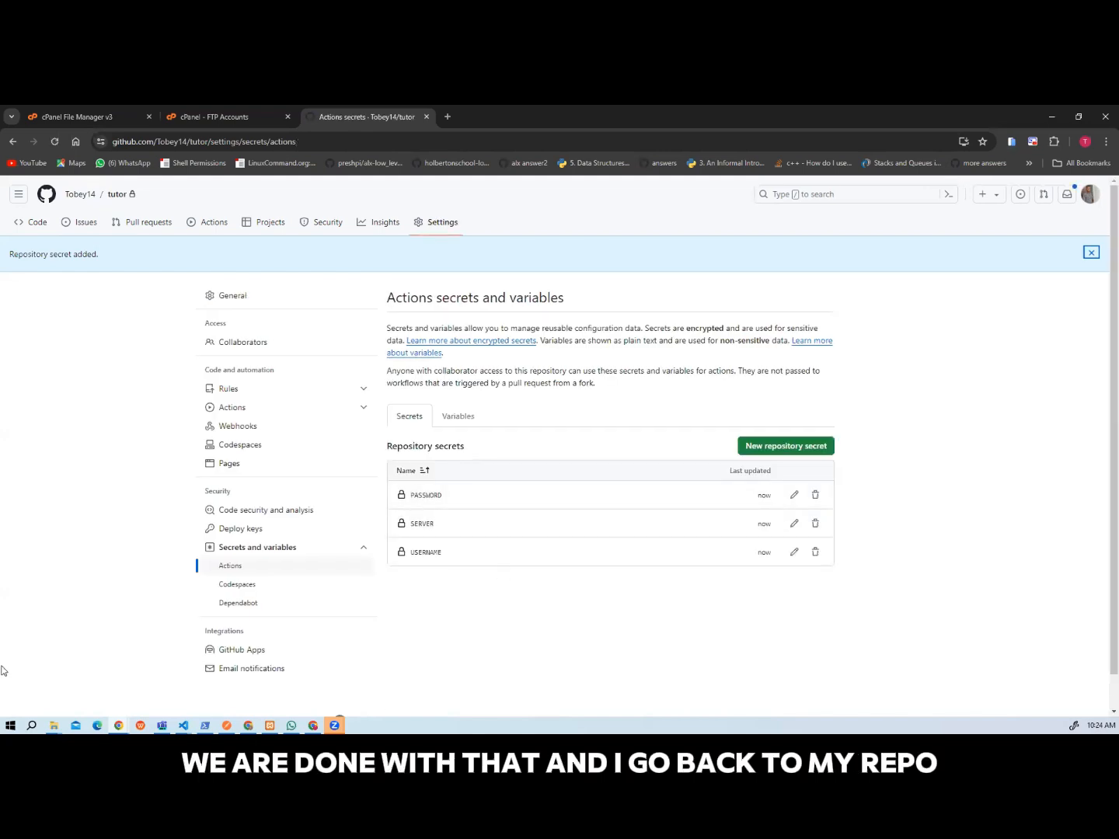
Open the tutor repository's code page, and start a new terminal with a taller pane for the tutorean project in Visual Studio Code.
click(116, 195)
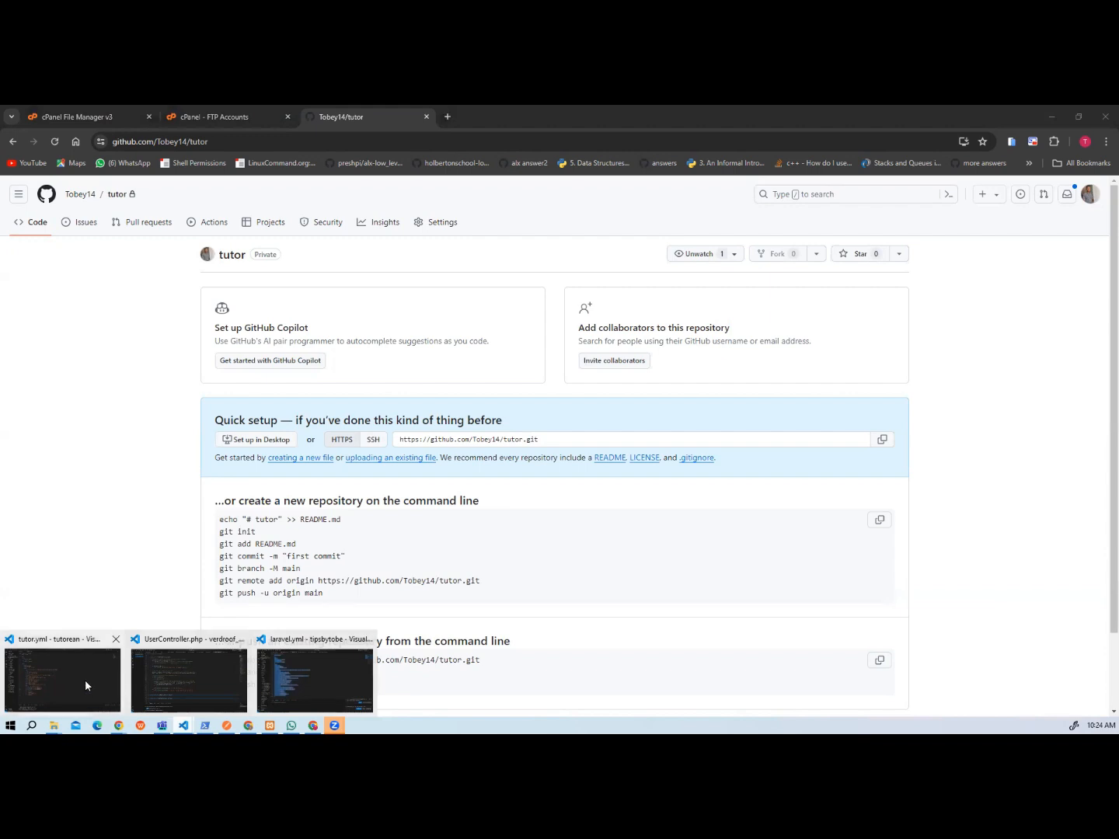
click(85, 679)
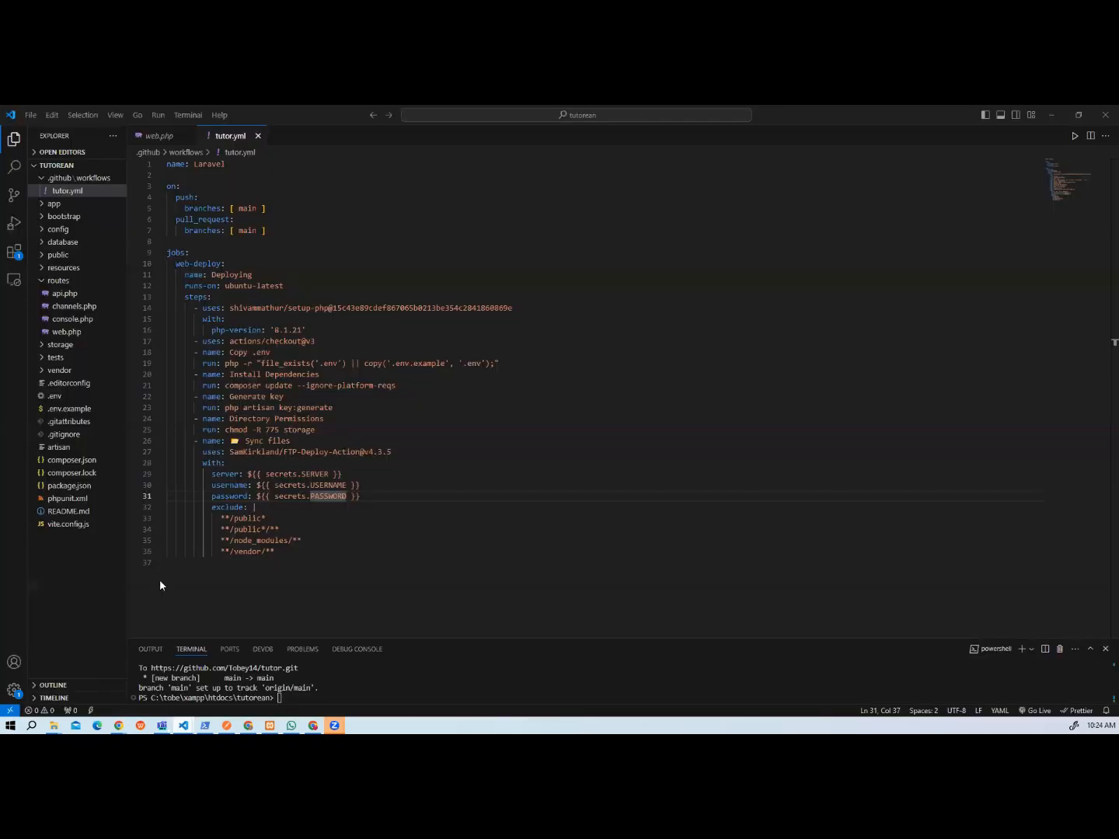
click(186, 116)
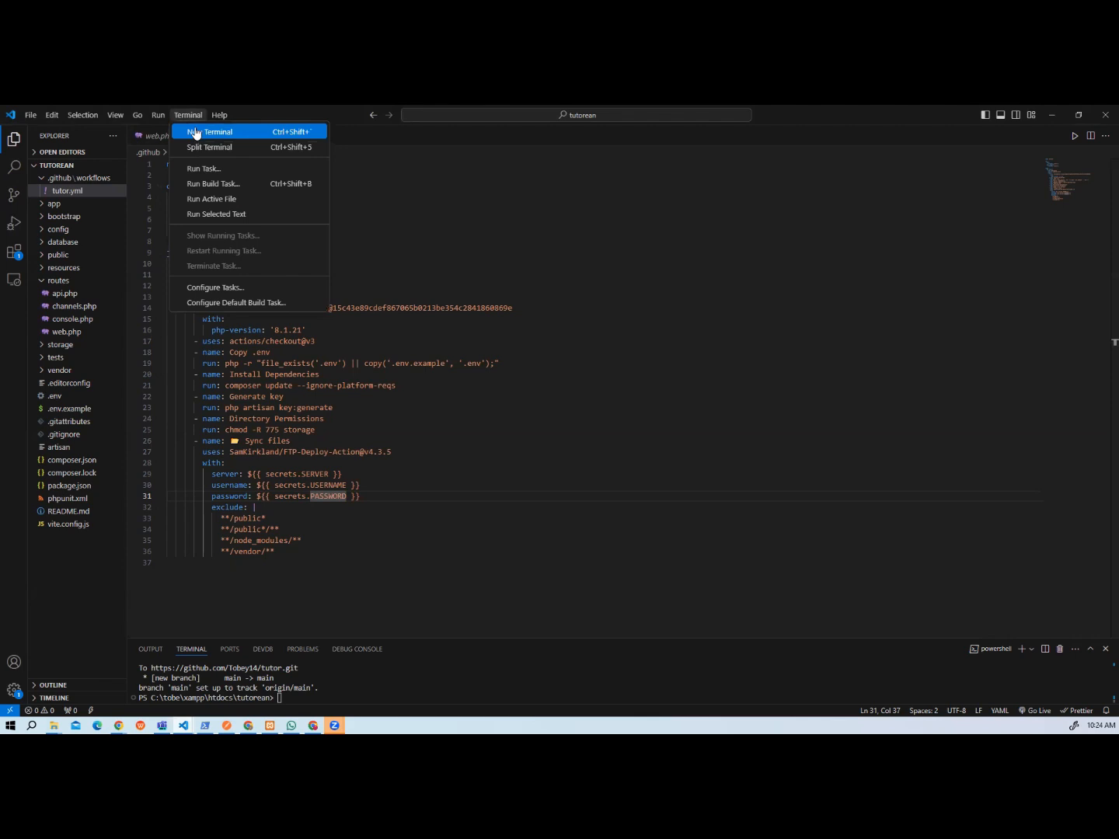
click(195, 134)
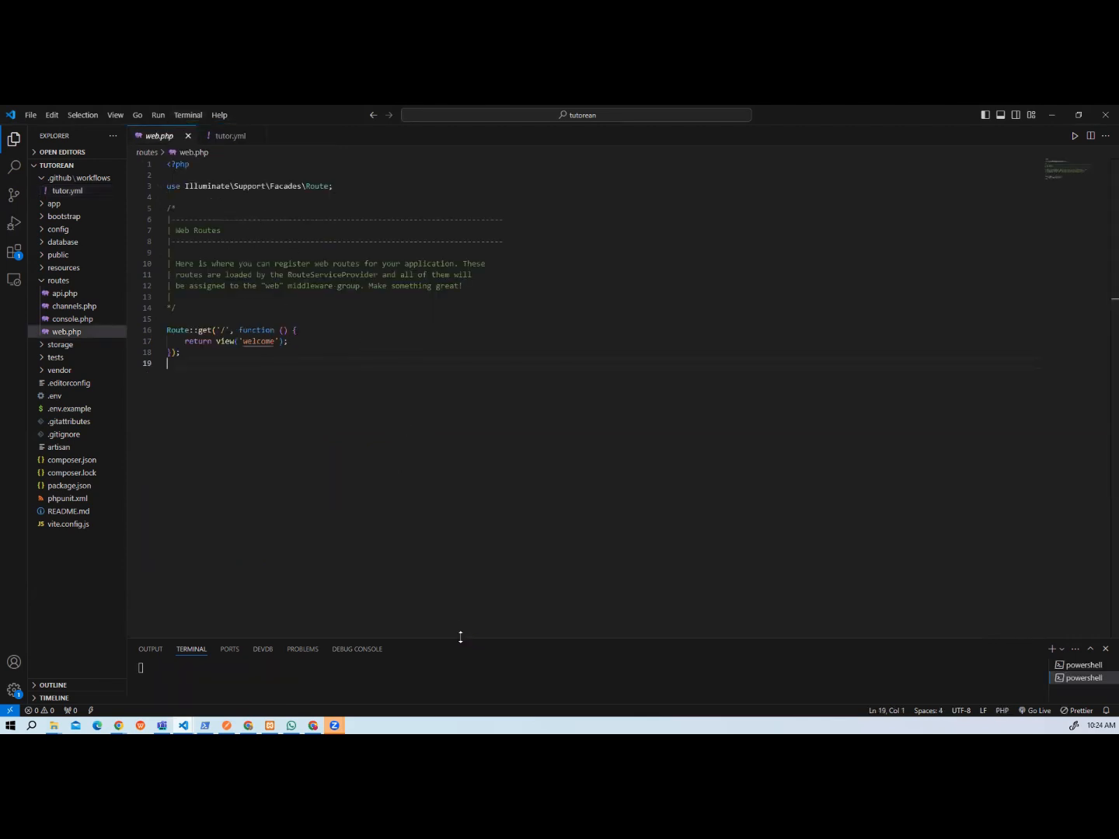
drag(459, 635, 440, 441)
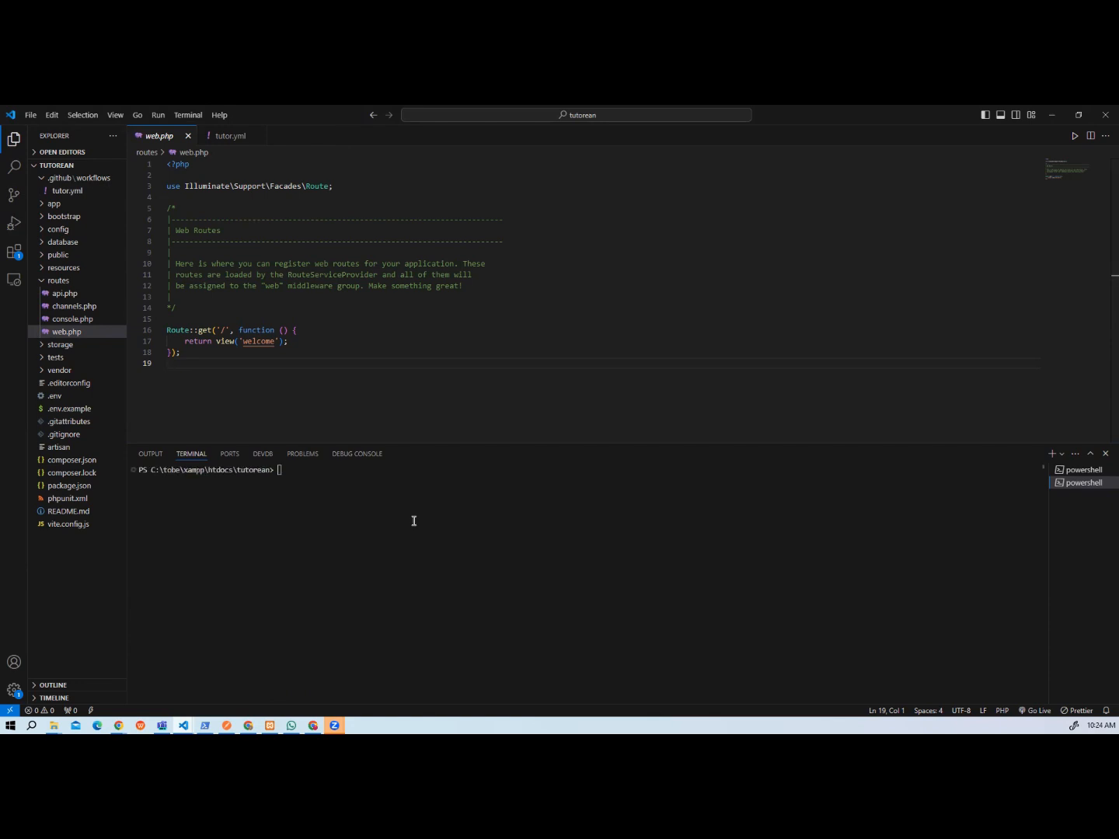
Initialize a Git repository in the tutorean project folder by running git init in the terminal.
text(git)
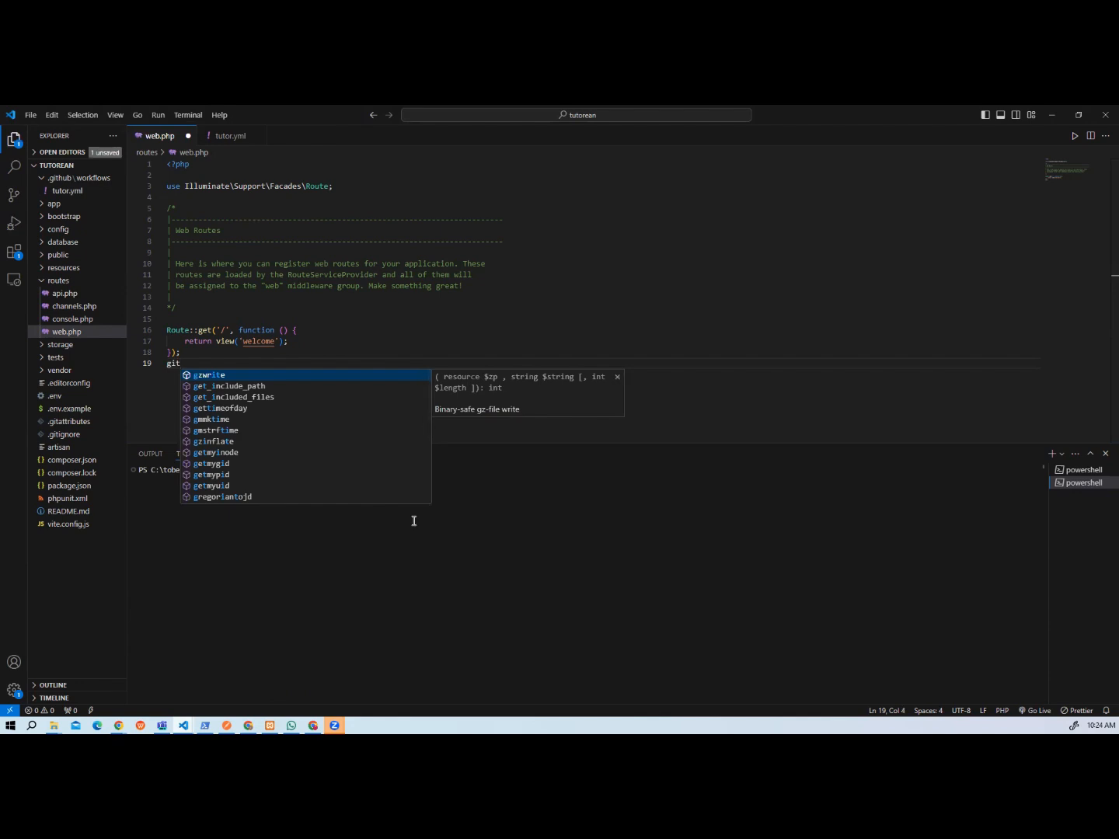
key(ctrl+z)
click(315, 457)
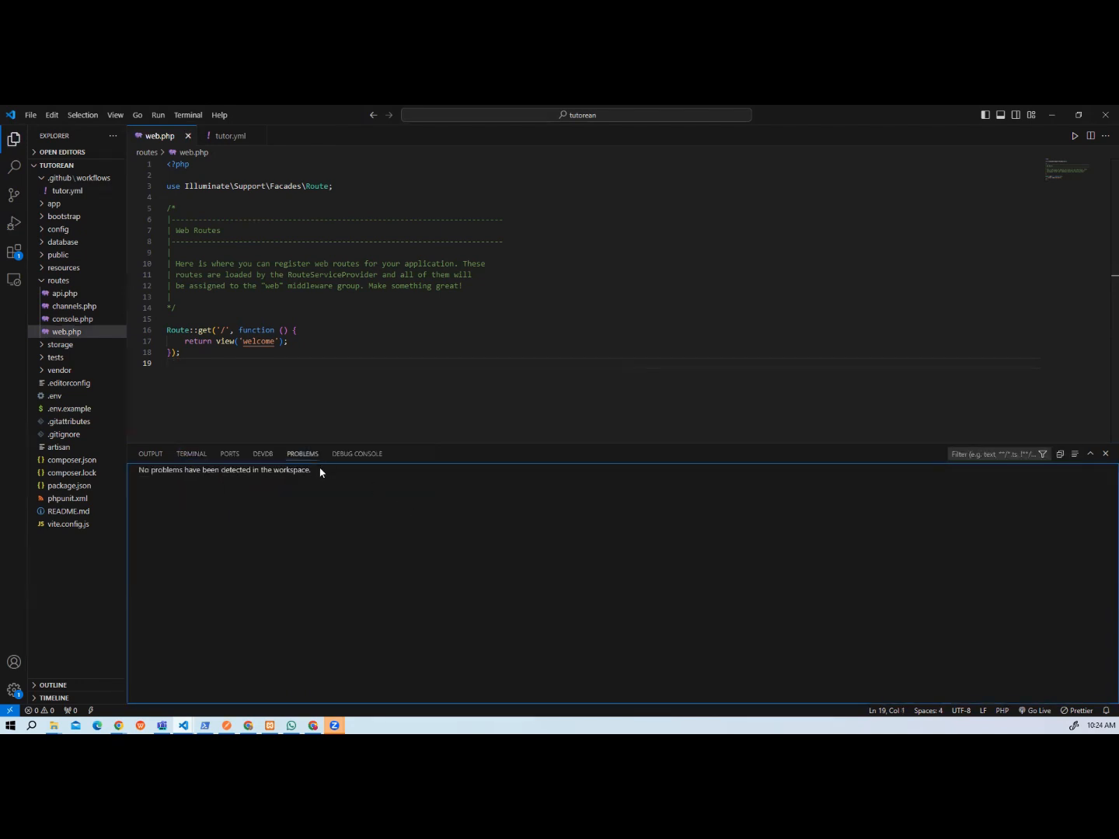
click(189, 455)
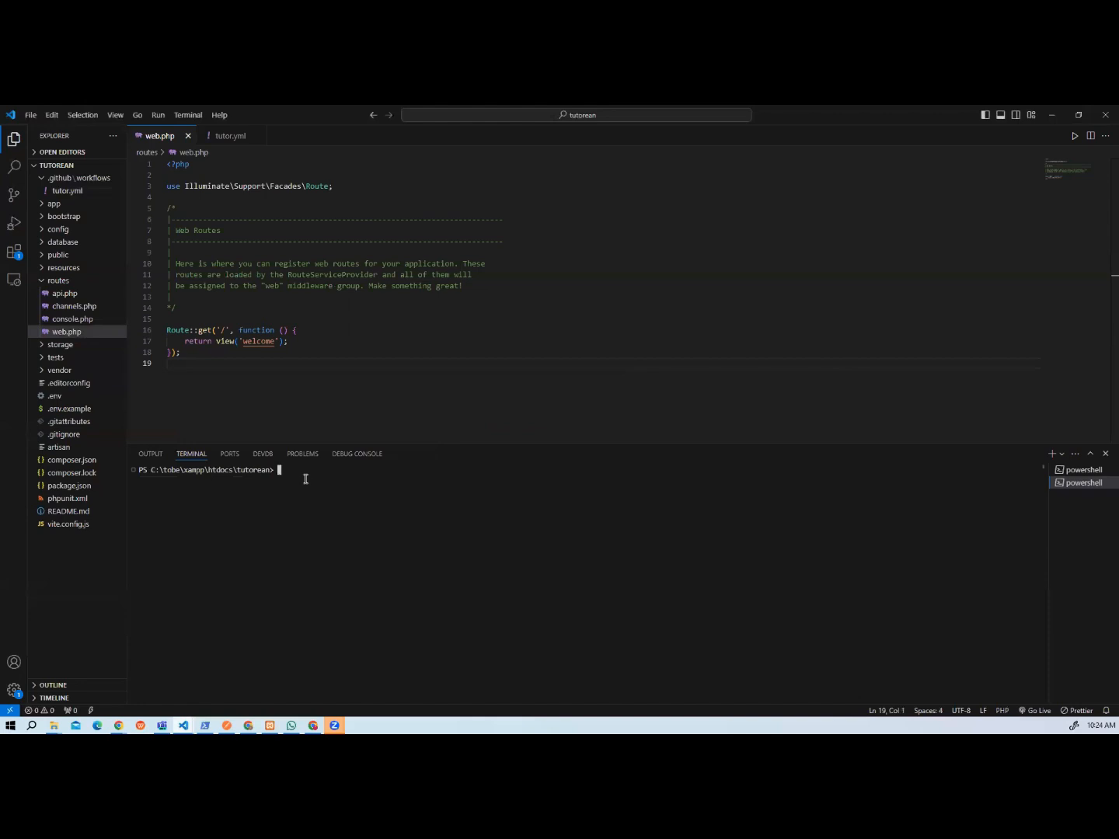
text(git init)
key(Return)
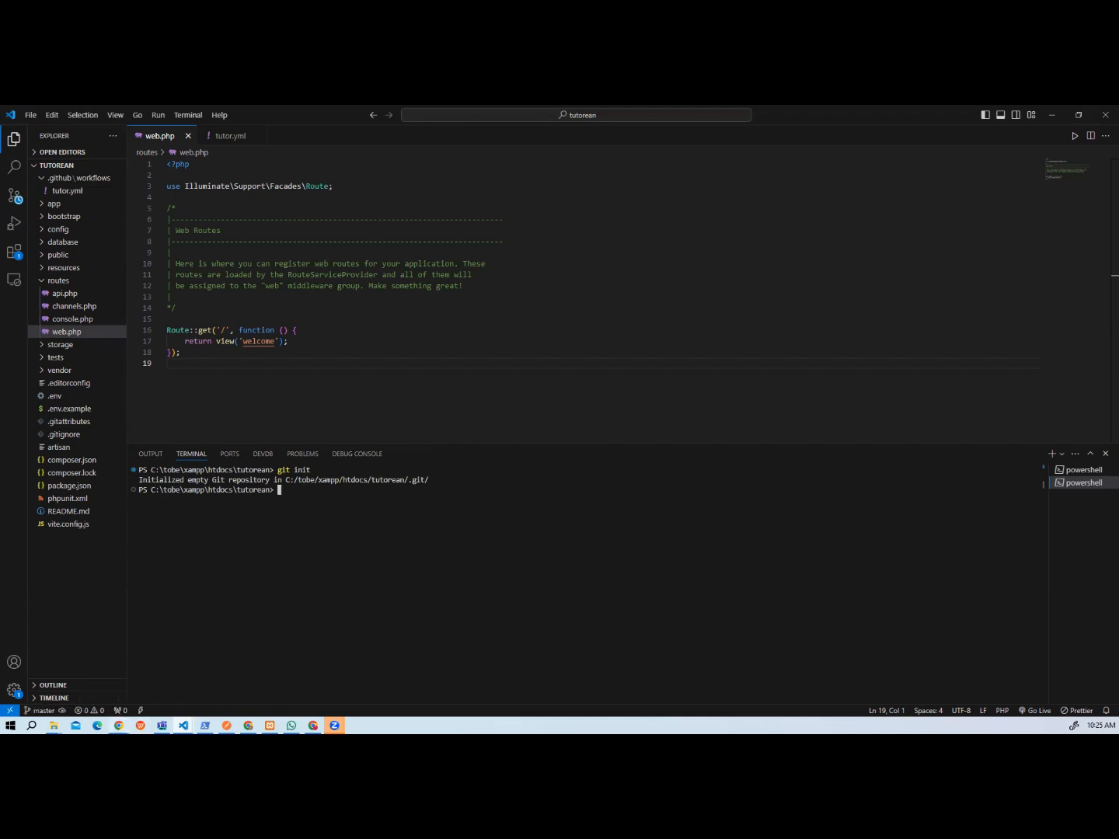
Check the command-line setup instructions on the tutor repository's GitHub page and return to the tutorean project in Visual Studio Code.
mouse_move(119, 725)
click(170, 675)
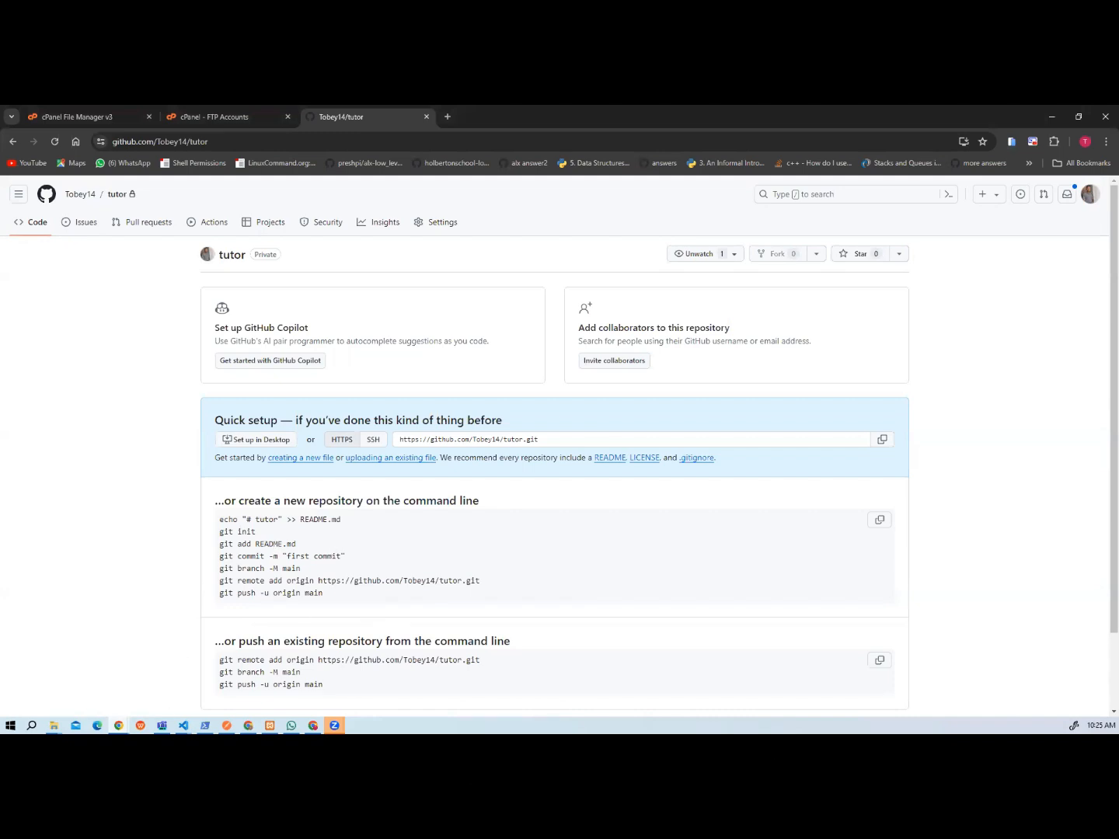
click(183, 725)
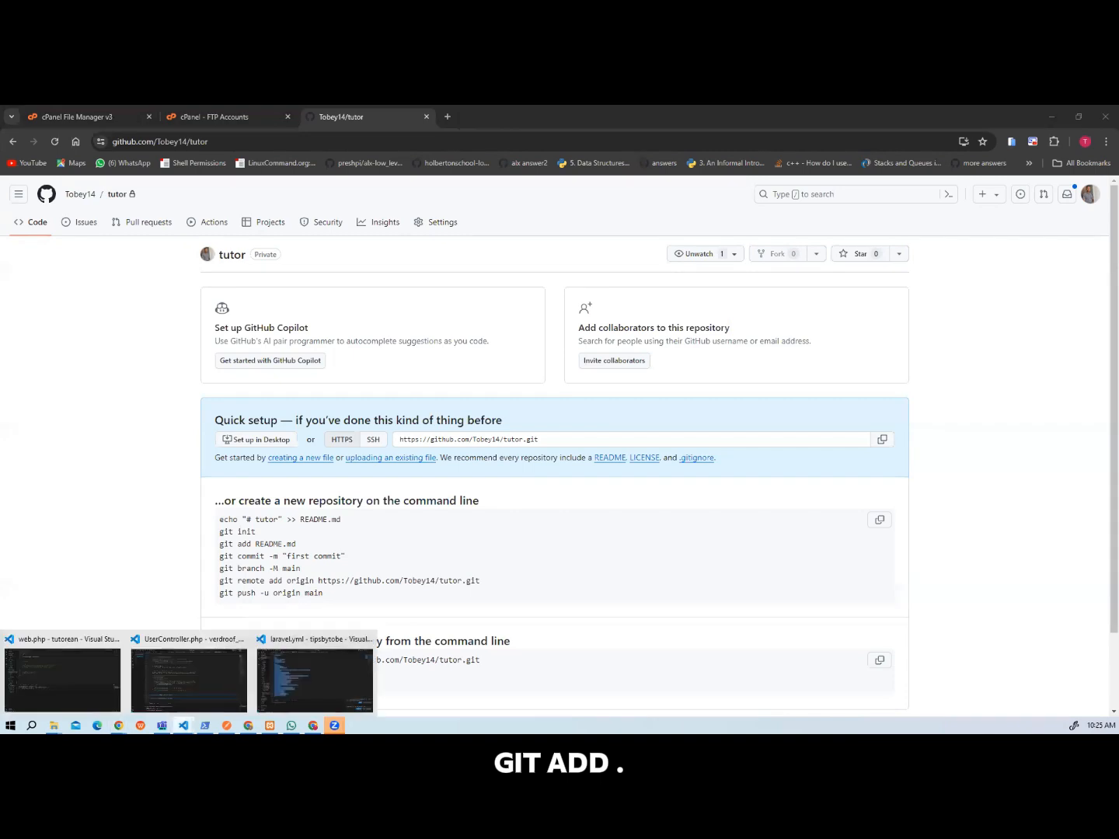
click(96, 673)
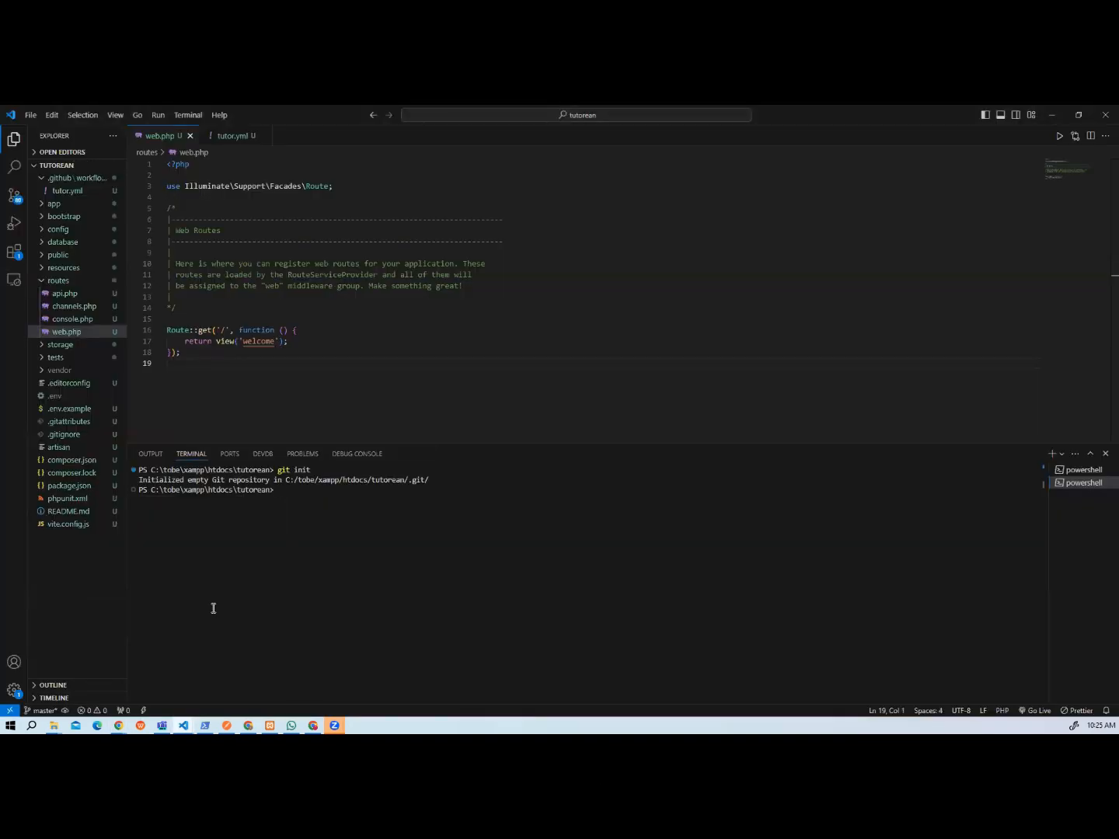
Stage all files of the tutorean project by running git add . in the terminal.
text(git)
key(BackSpace)
key(BackSpace)
text(add .)
key(Return)
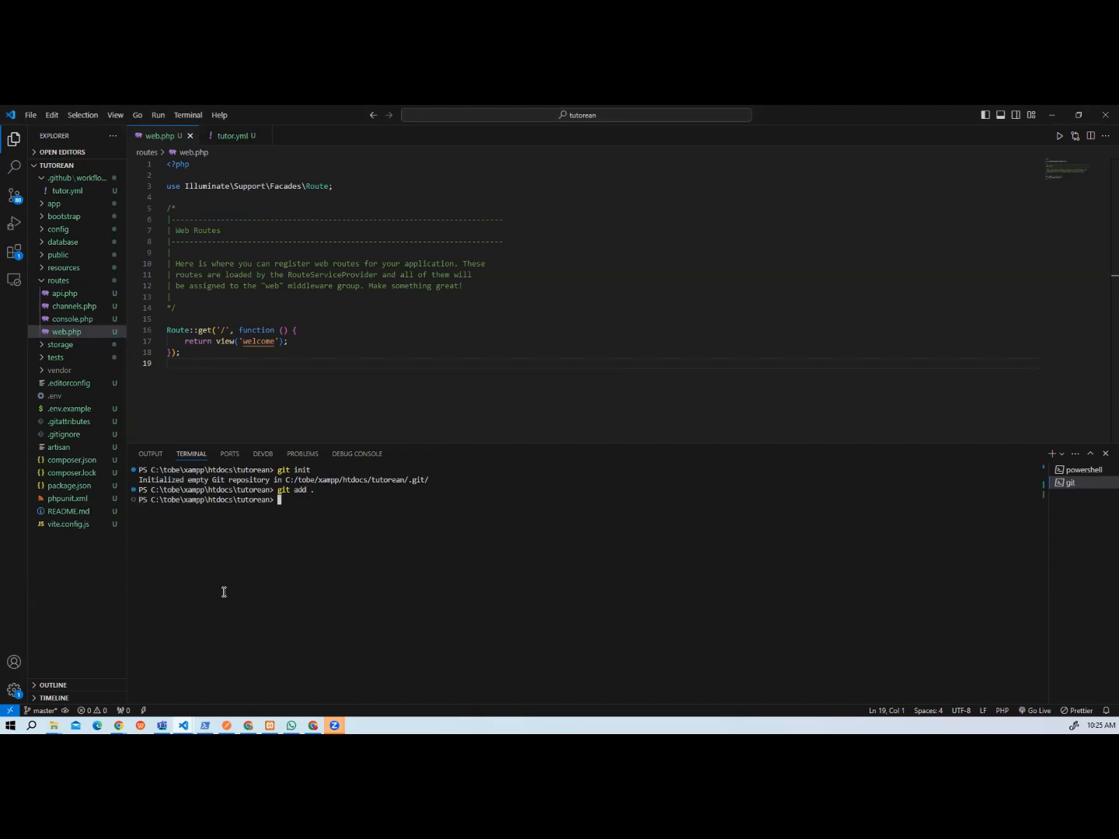
Check the branch names in tutor.yml, and commit the staged files with git commit -m "first commit" taken from the tutor repository's GitHub setup instructions.
click(234, 139)
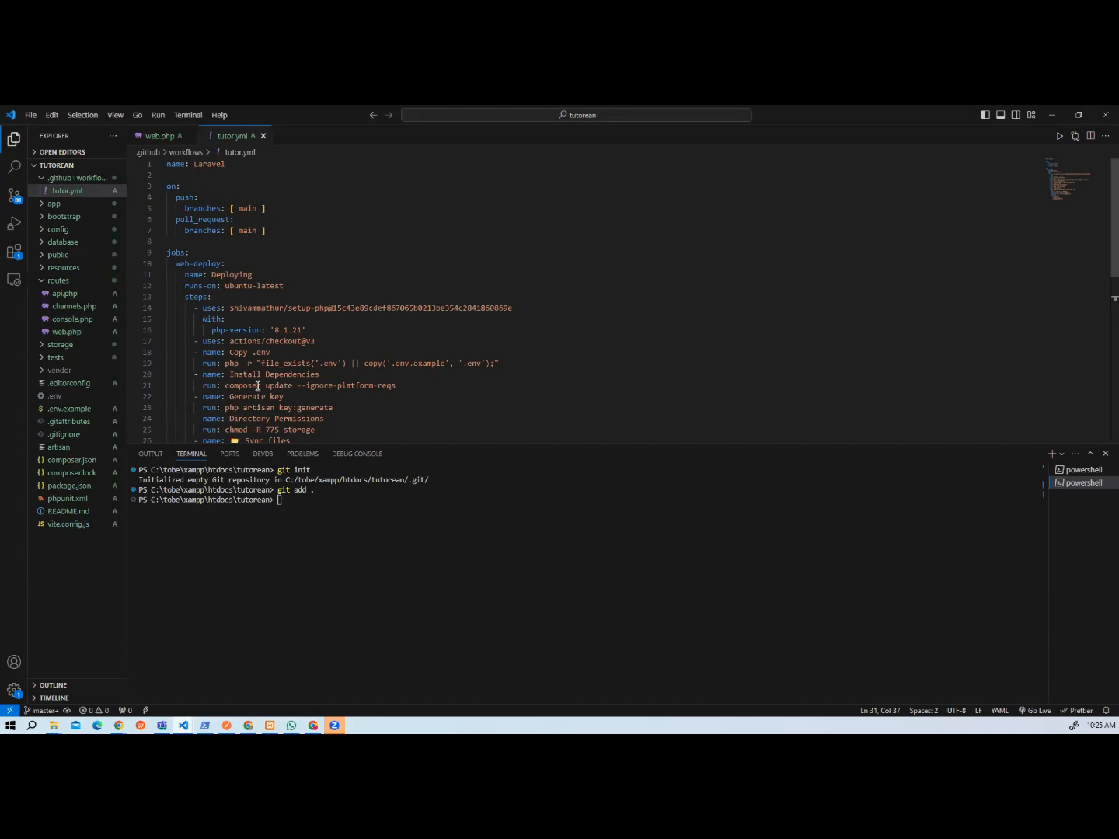
click(287, 506)
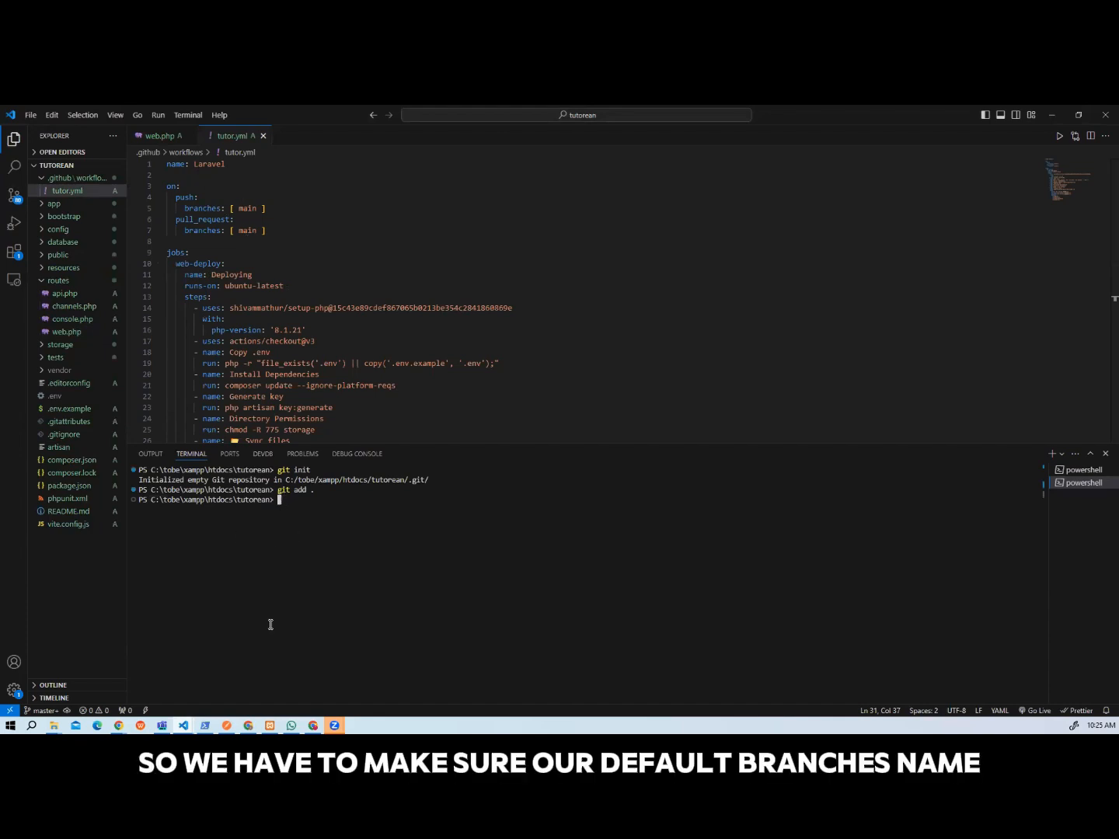
mouse_move(118, 726)
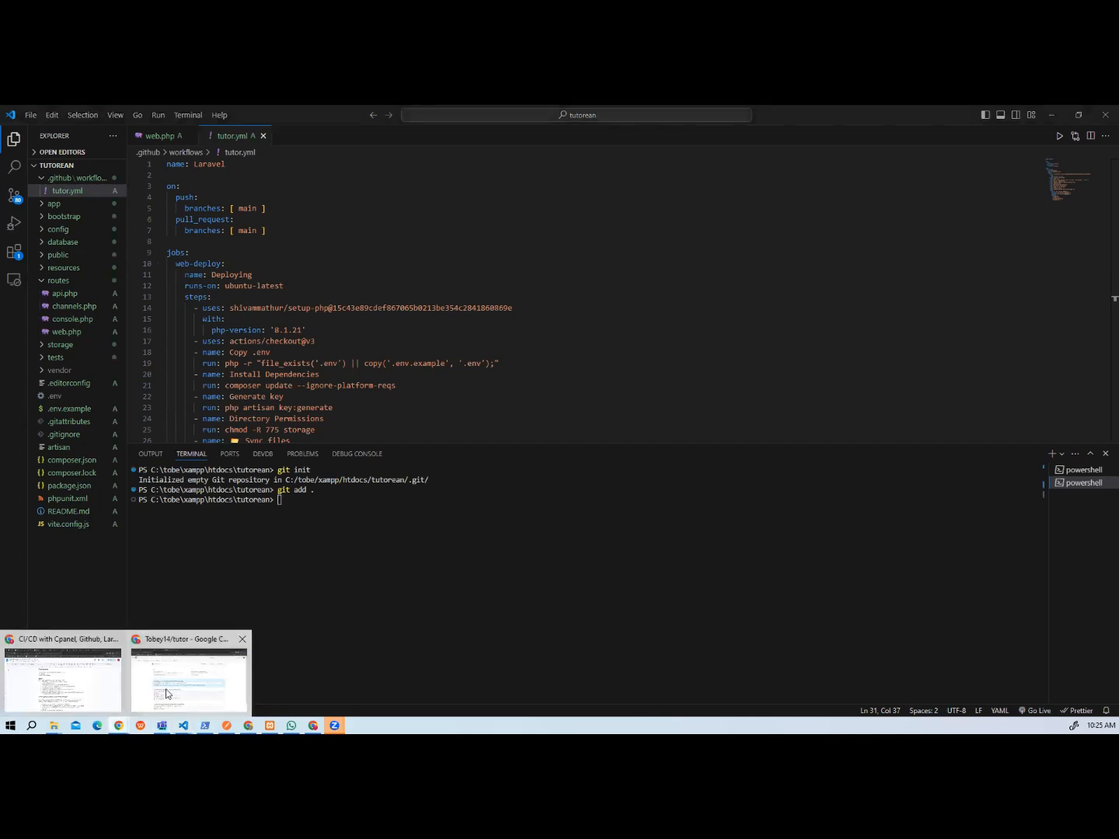
click(191, 674)
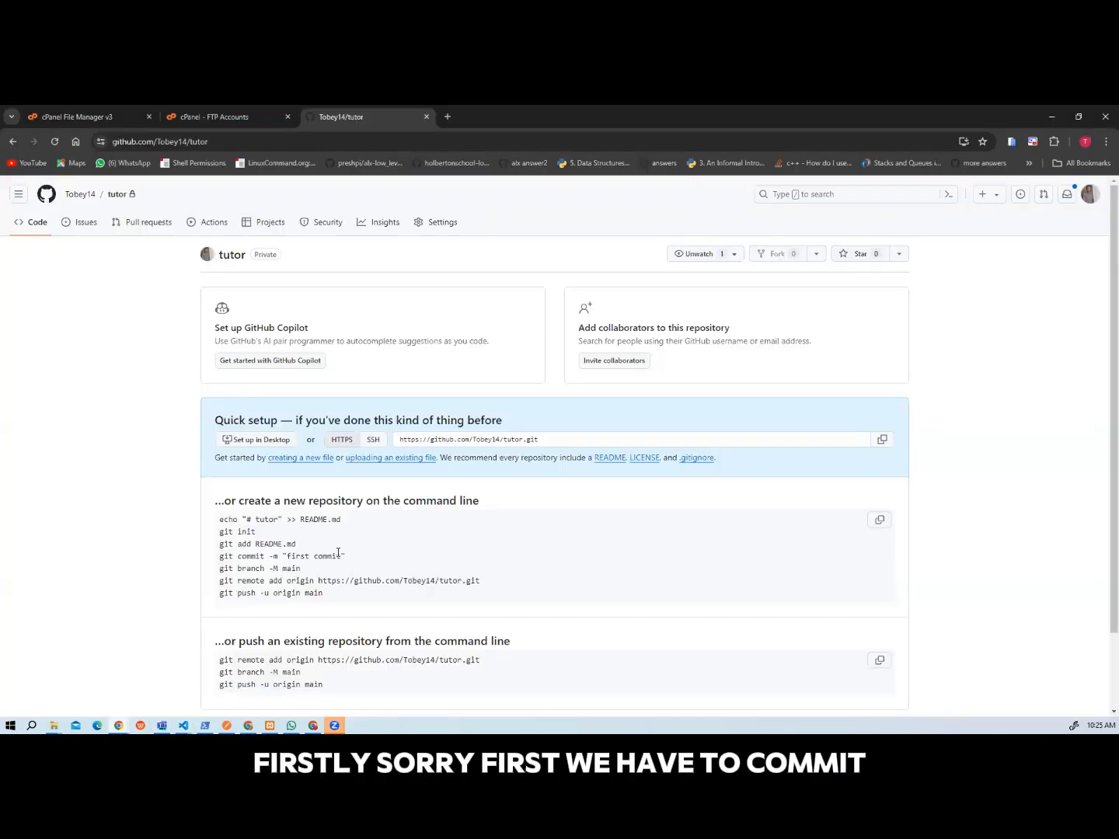
drag(346, 557, 225, 555)
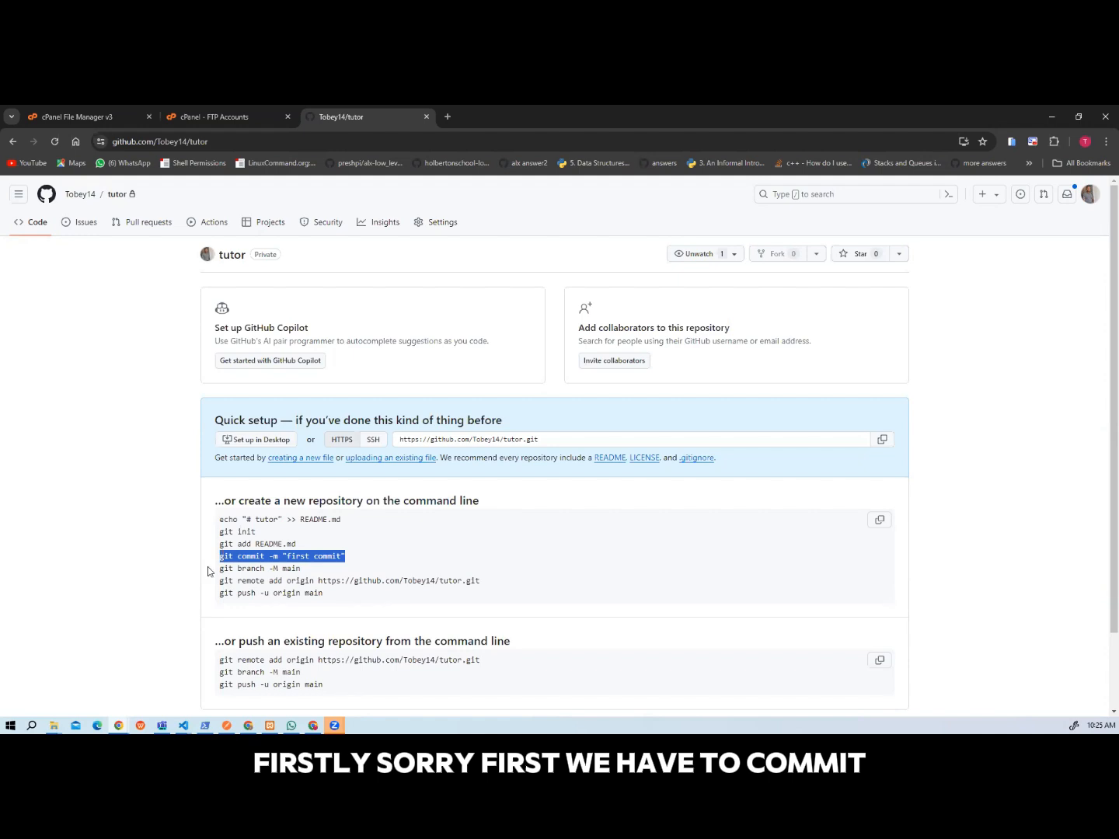
click(183, 726)
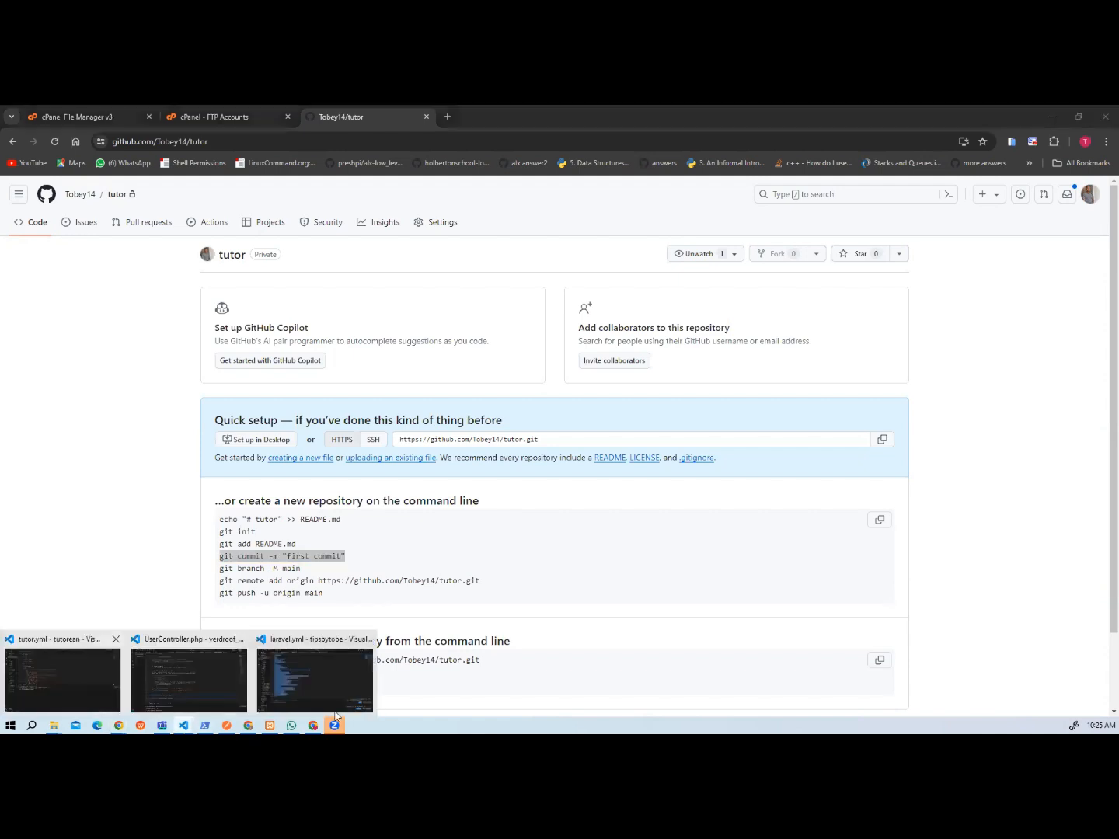
click(62, 678)
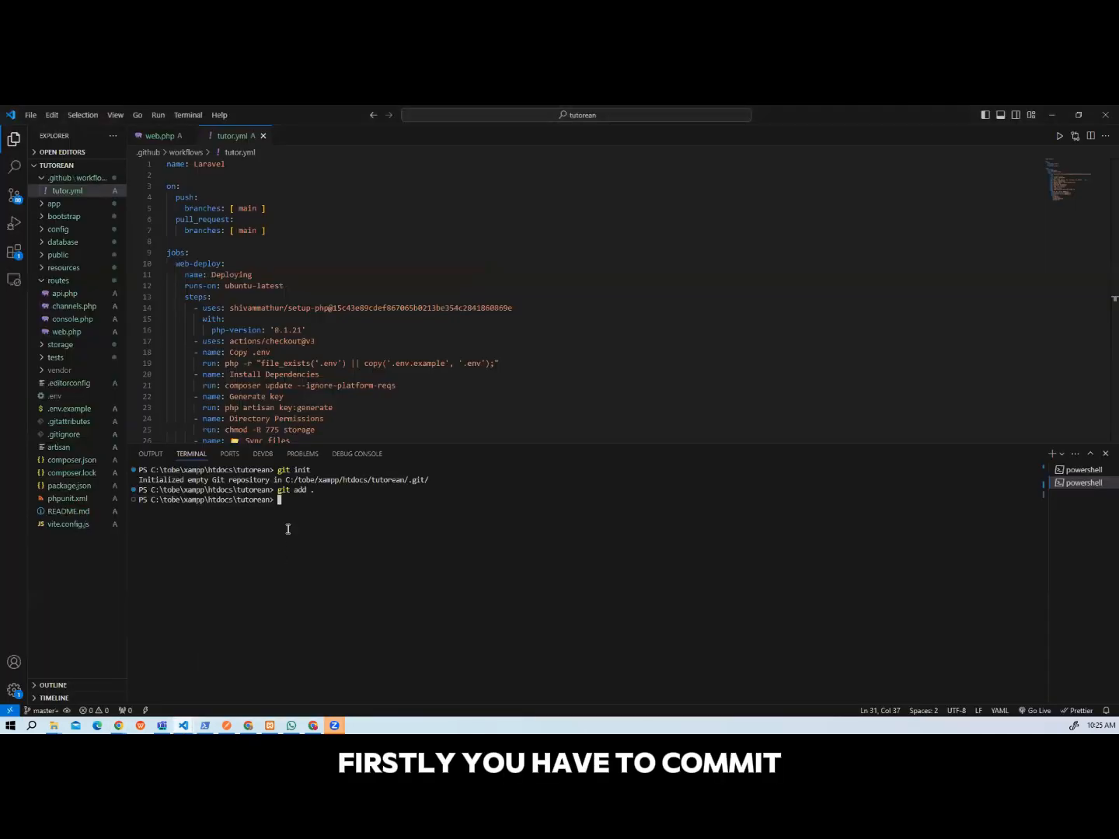
text(git commit -m "first commit")
key(Return)
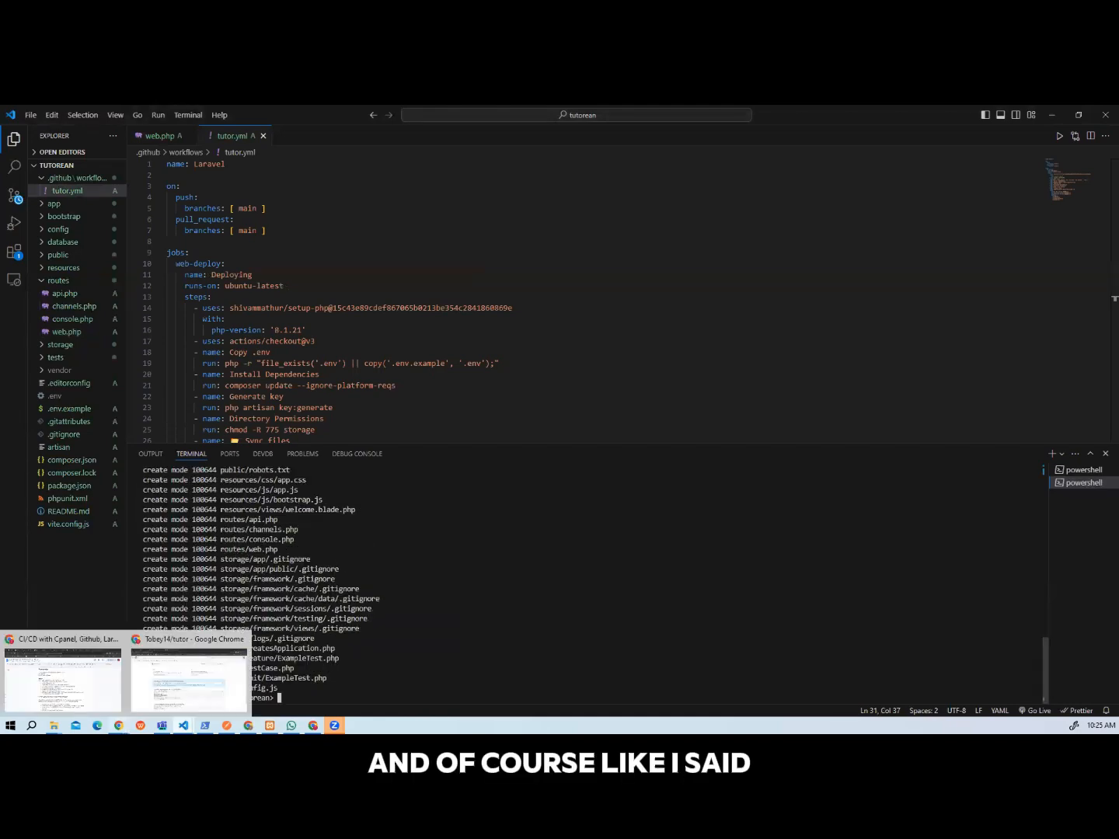
Rename the local branch by copying git branch -M main from the GitHub setup instructions and running it in the tutorean project's terminal.
click(163, 699)
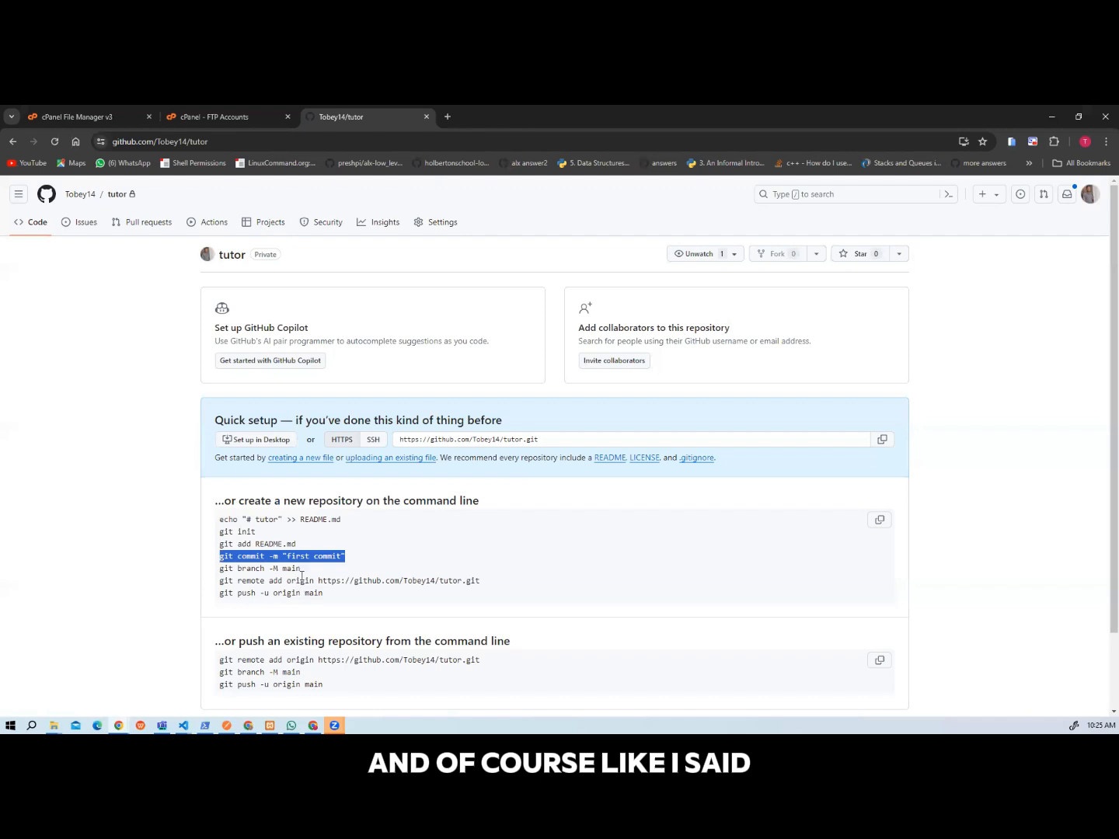
drag(301, 569, 220, 571)
key(ctrl+c)
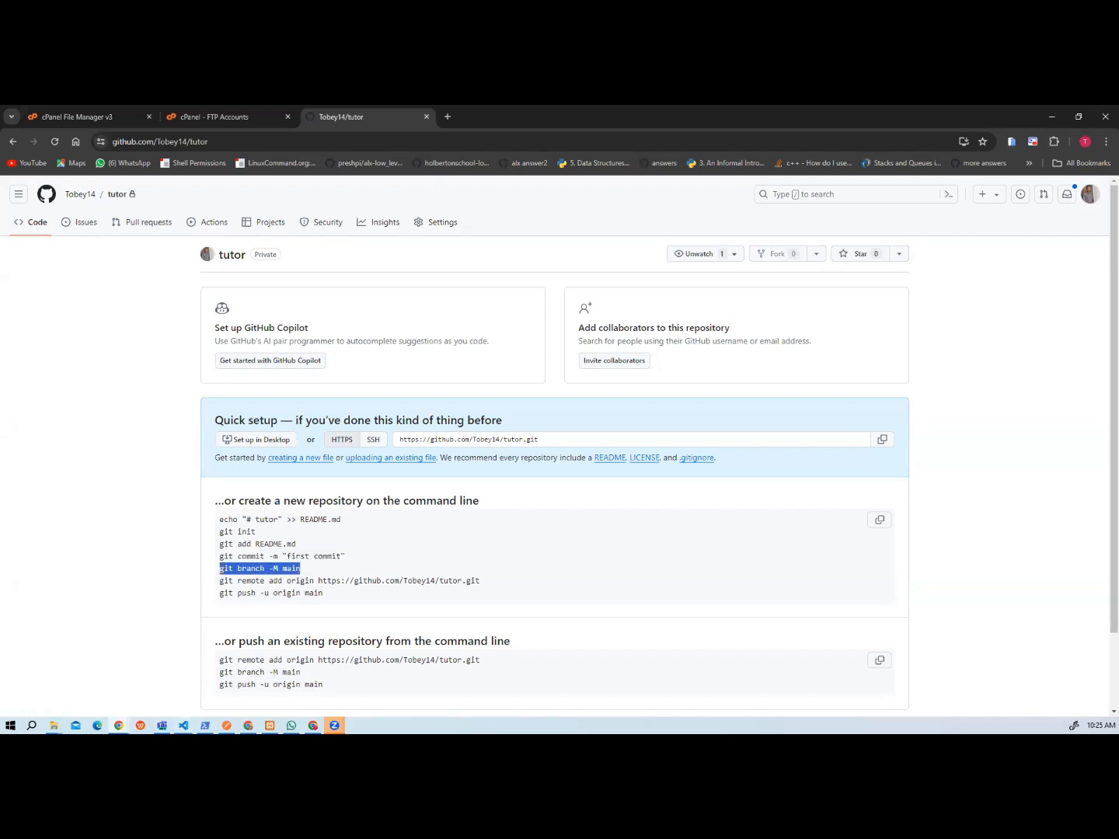
mouse_move(184, 725)
click(246, 697)
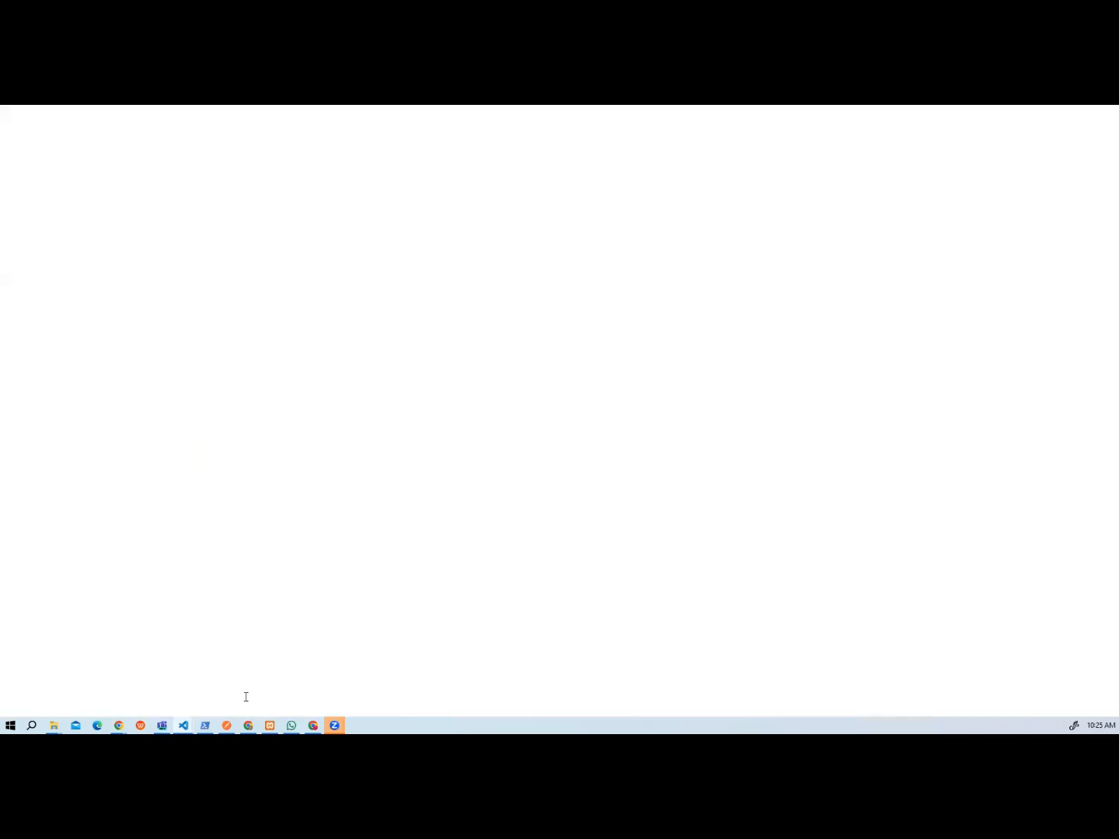
mouse_move(183, 725)
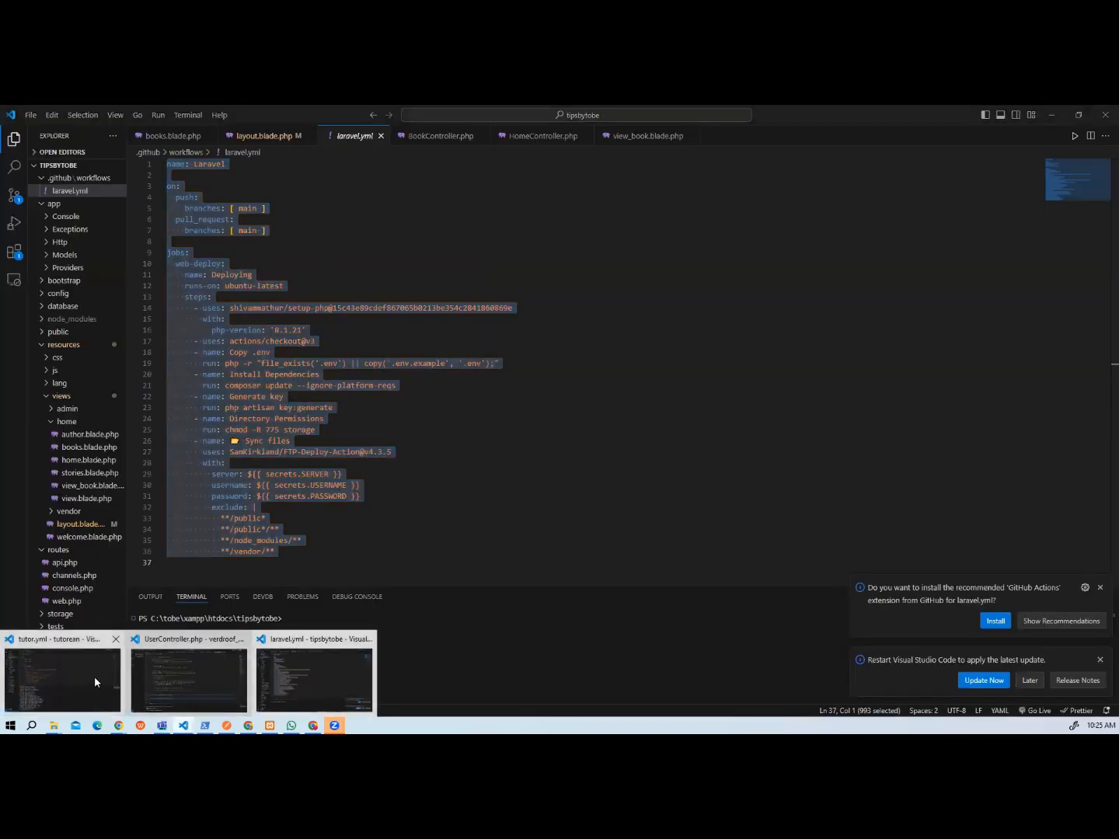
click(95, 676)
key(ctrl+v)
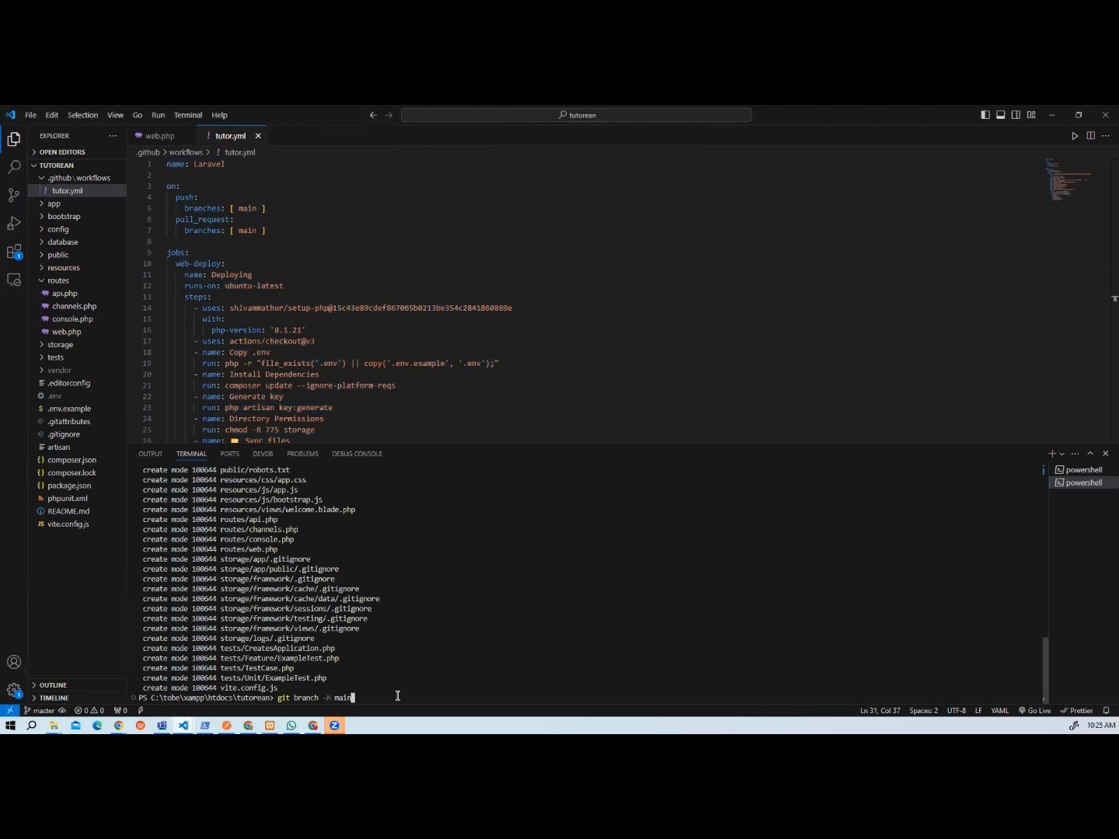
key(Return)
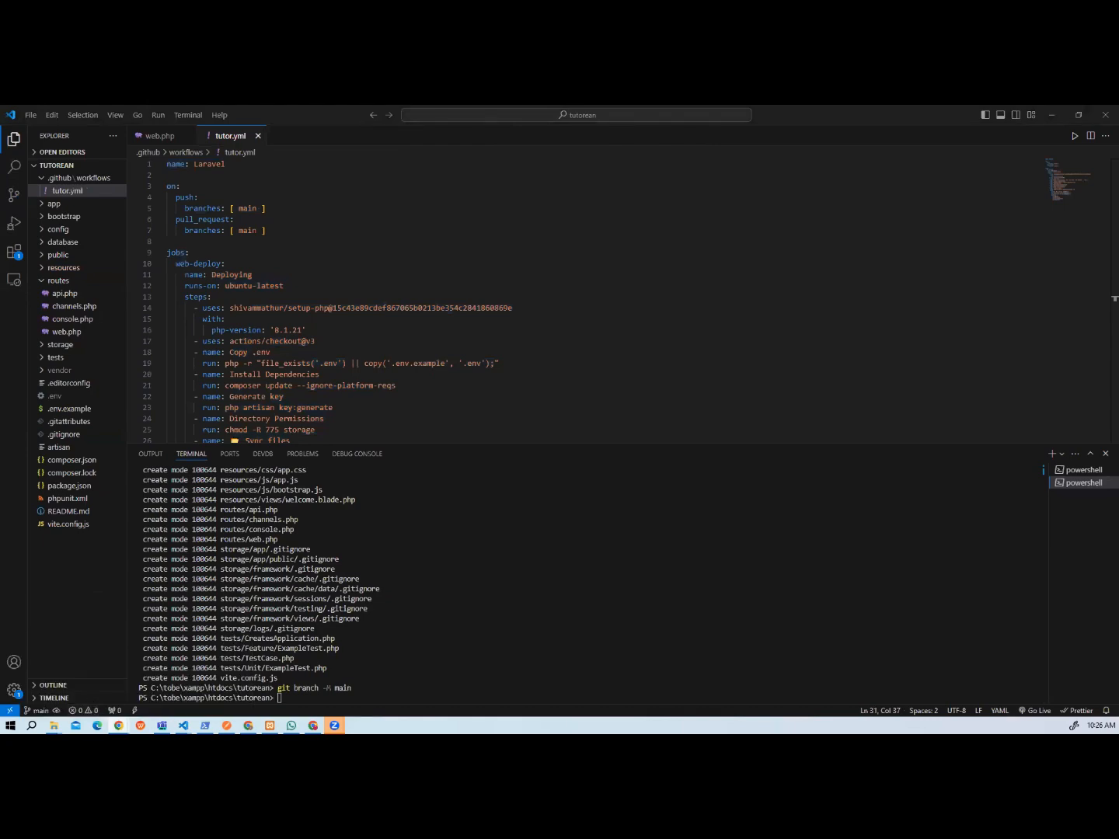
Copy the git remote add origin command for the tutor repository from GitHub and run it in the tutorean project's terminal.
mouse_move(118, 726)
click(191, 675)
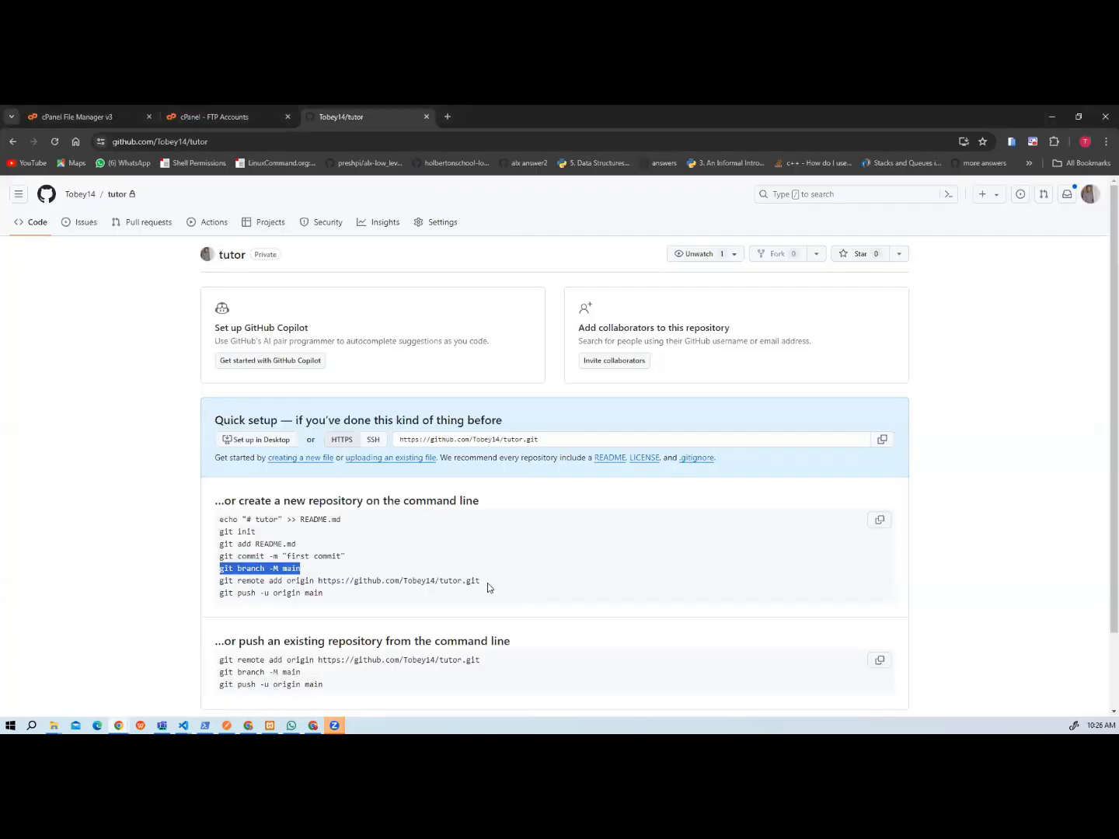
drag(487, 583, 220, 580)
key(ctrl+c)
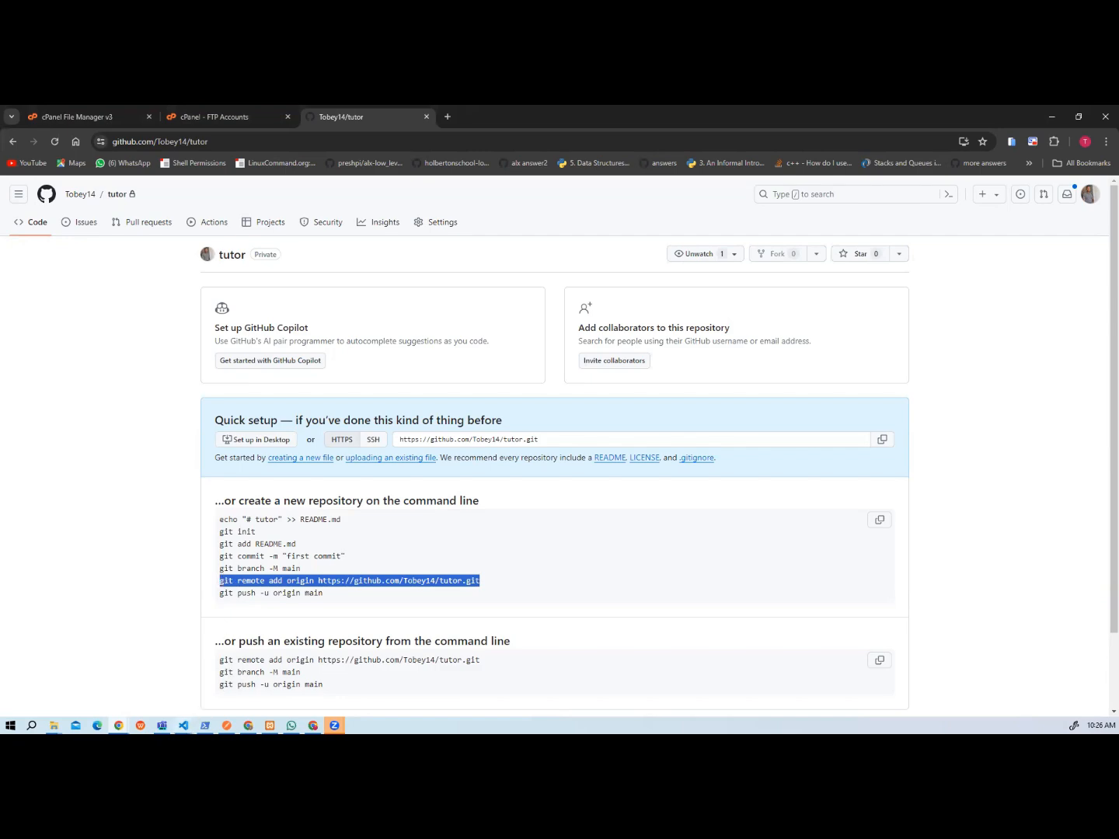
mouse_move(183, 726)
click(105, 639)
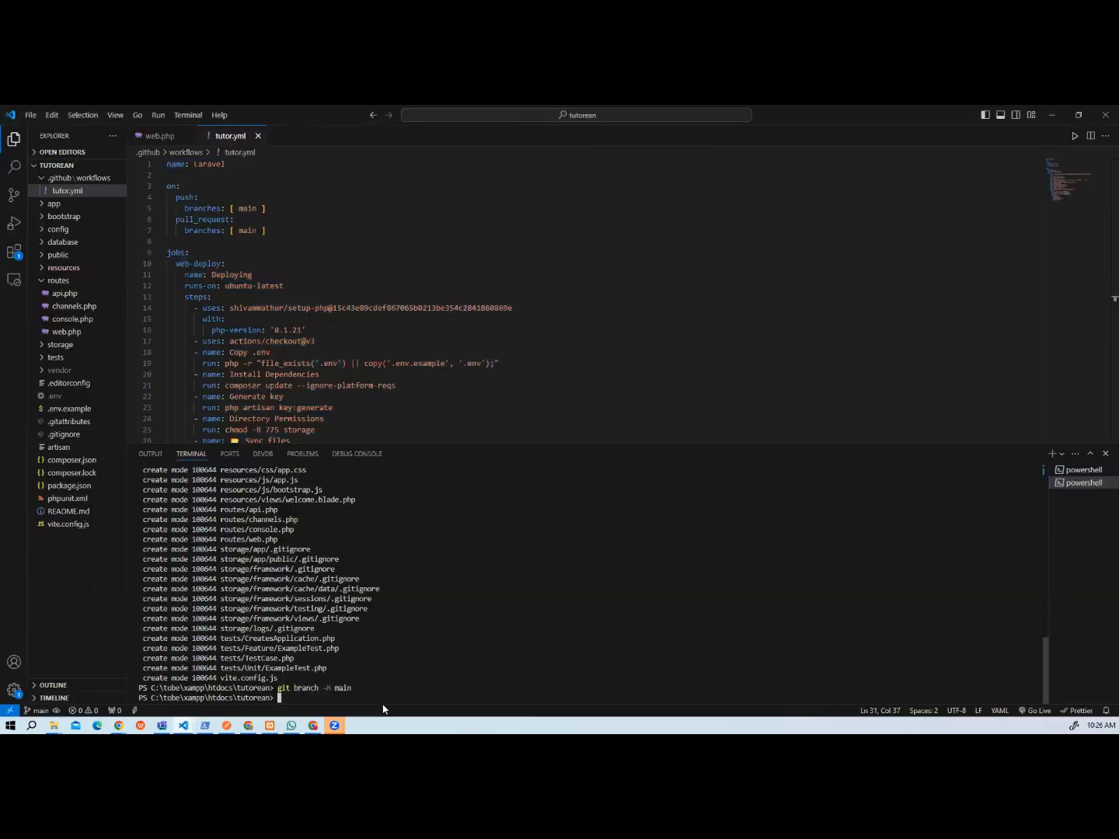
key(ctrl+v)
key(Return)
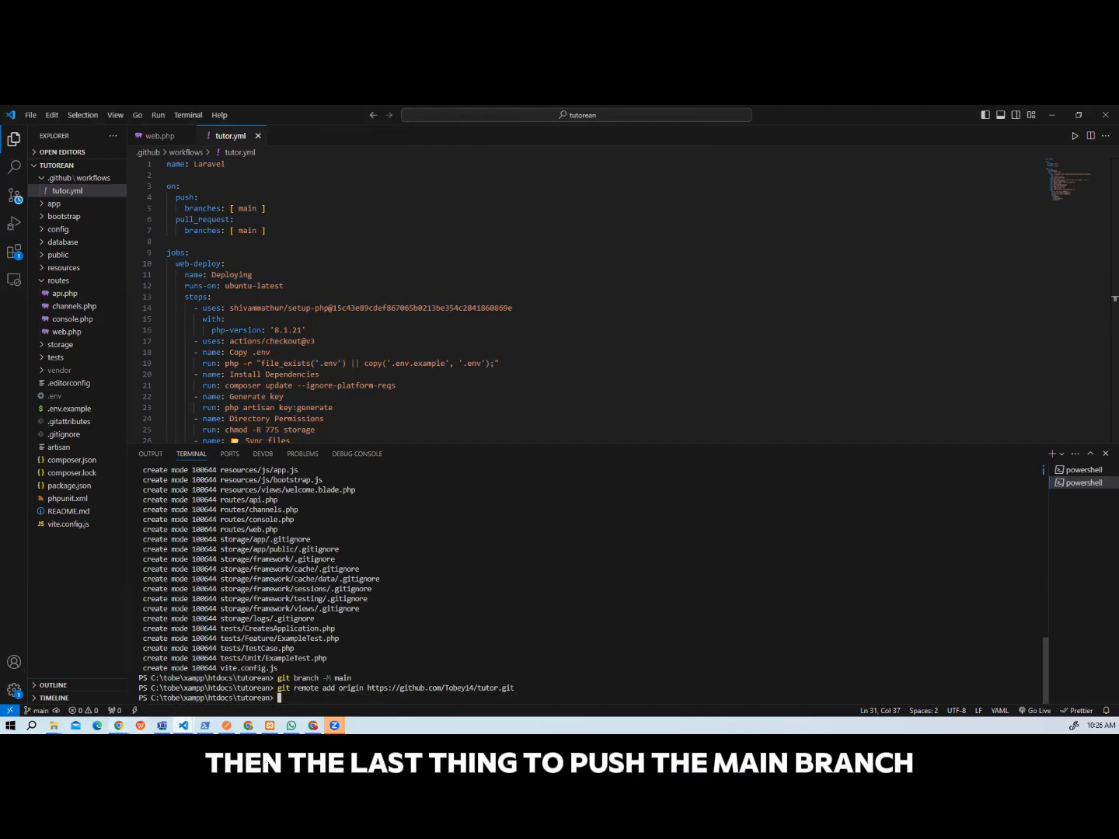
Push the main branch to GitHub by copying git push -u origin main from the setup instructions and running it in the tutorean terminal.
mouse_move(118, 726)
click(190, 676)
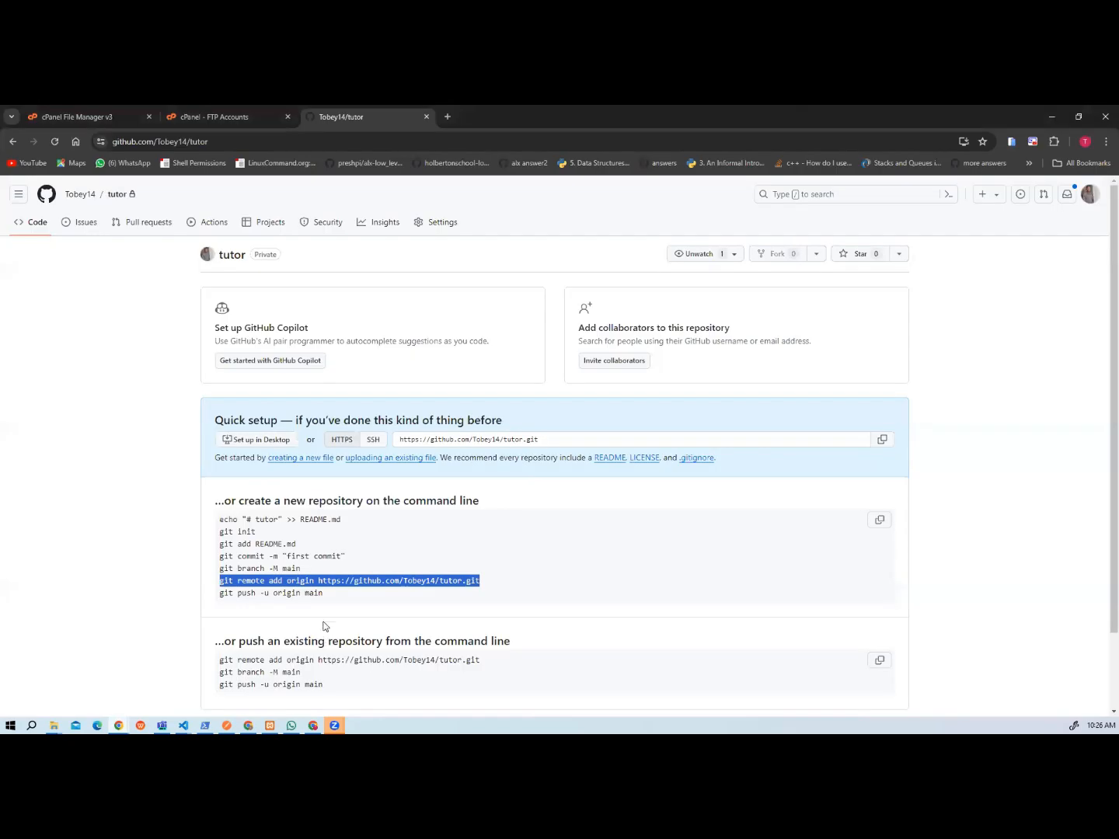
drag(322, 594, 219, 595)
key(ctrl+c)
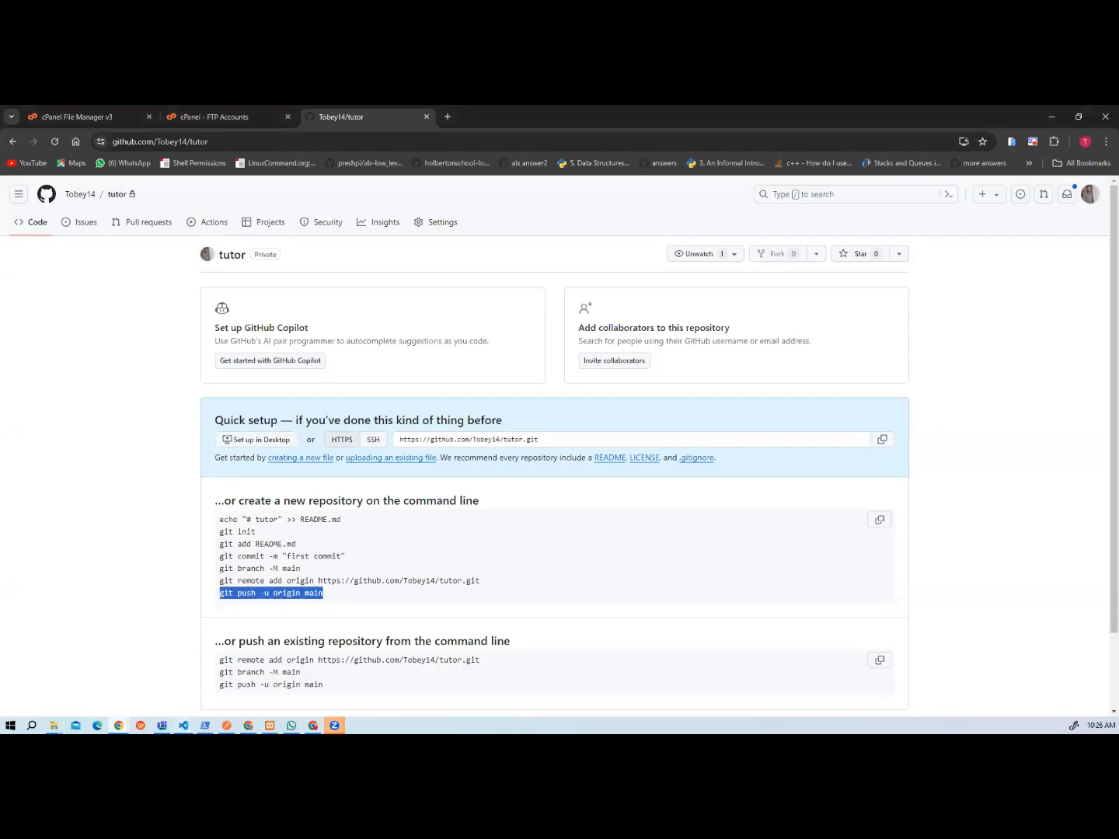
mouse_move(183, 726)
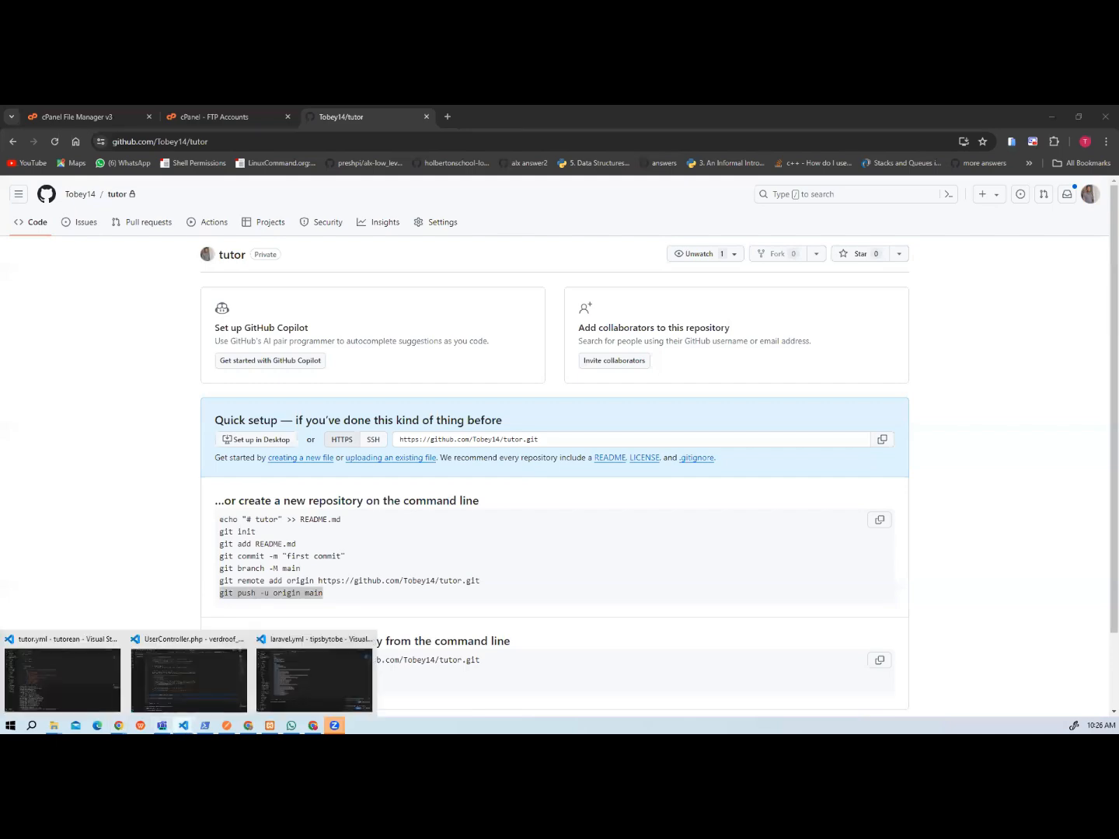
click(100, 677)
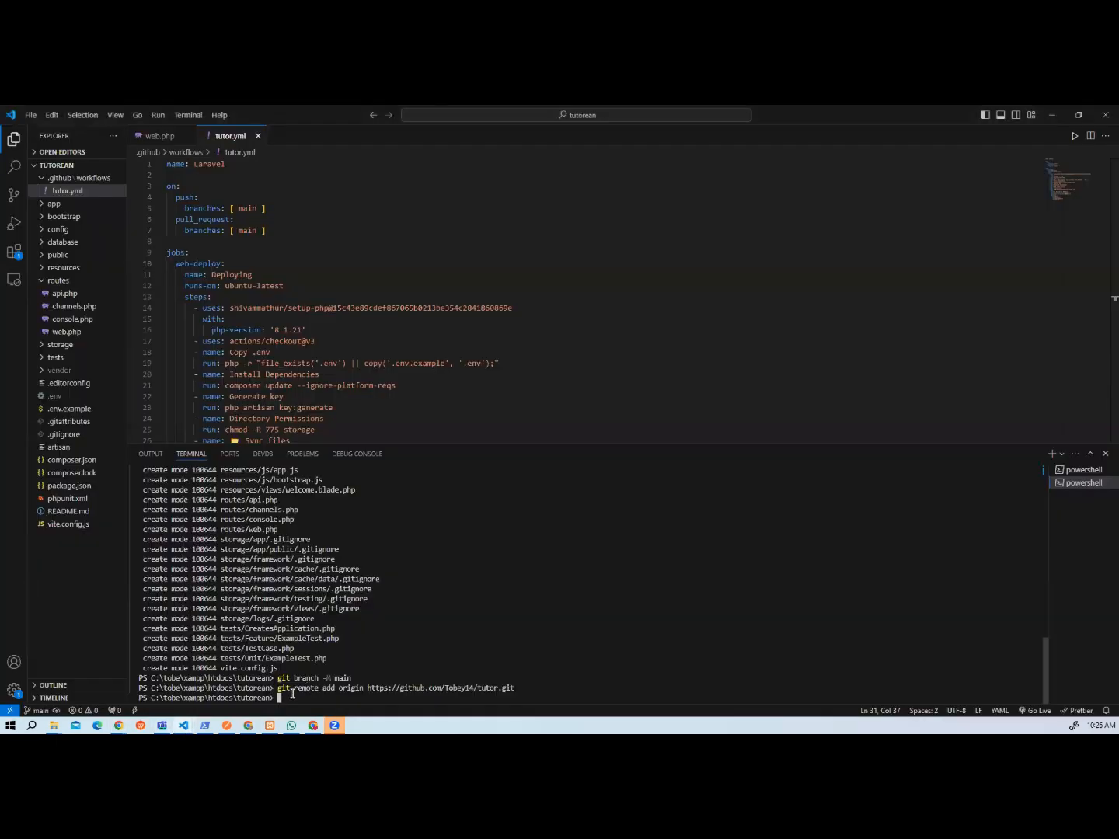
key(ctrl+v)
key(Return)
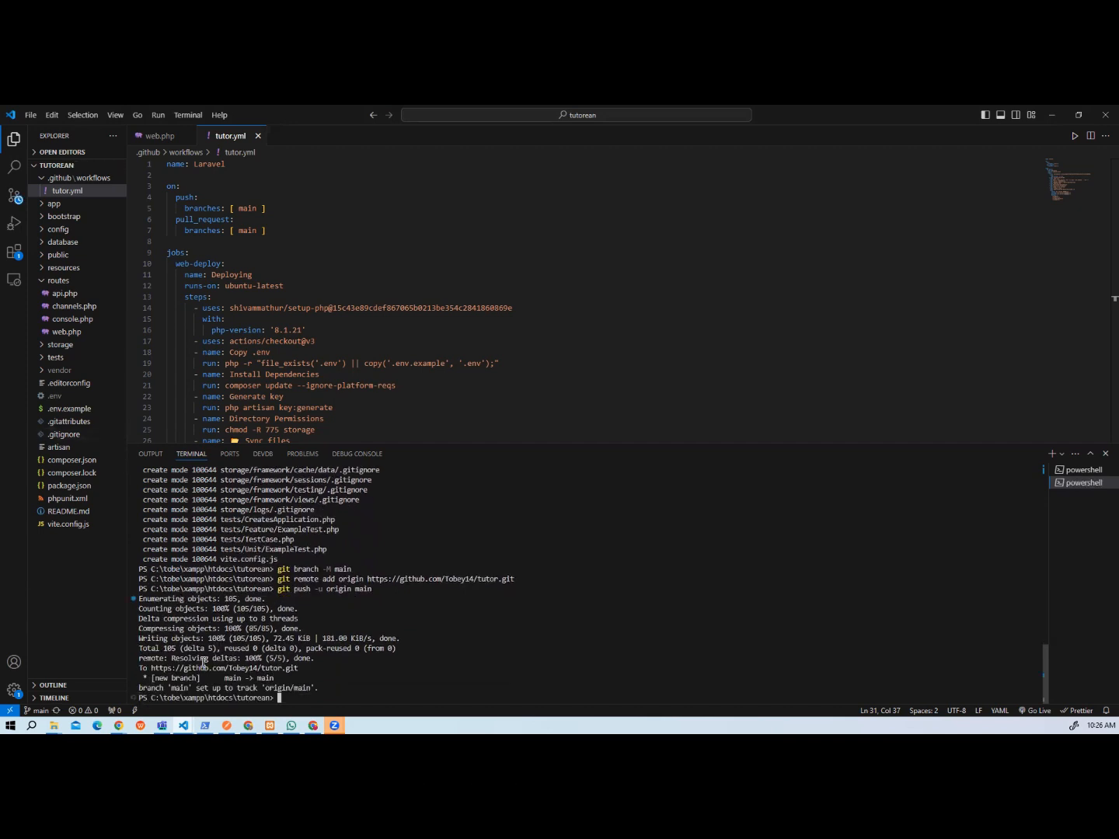
Reload the tutor repository page on GitHub, inspect the details of the first commit's Deploying check, and return to the repository page.
mouse_move(118, 725)
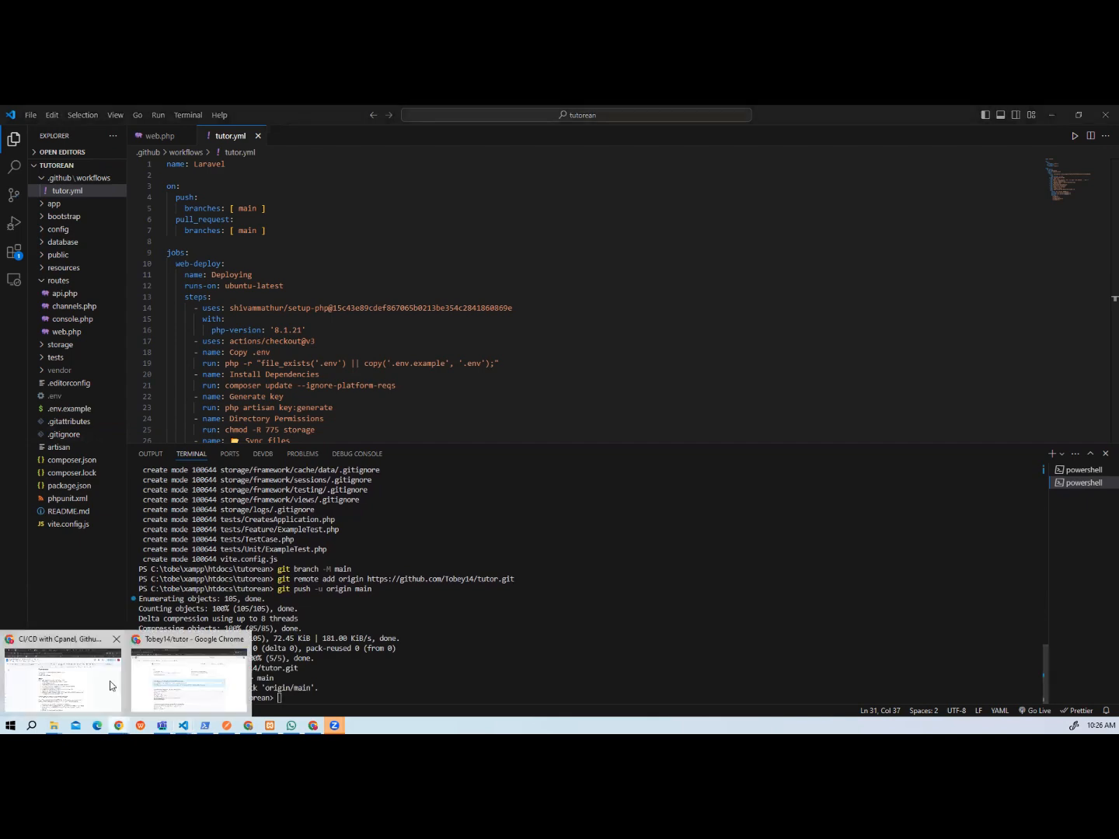
click(191, 672)
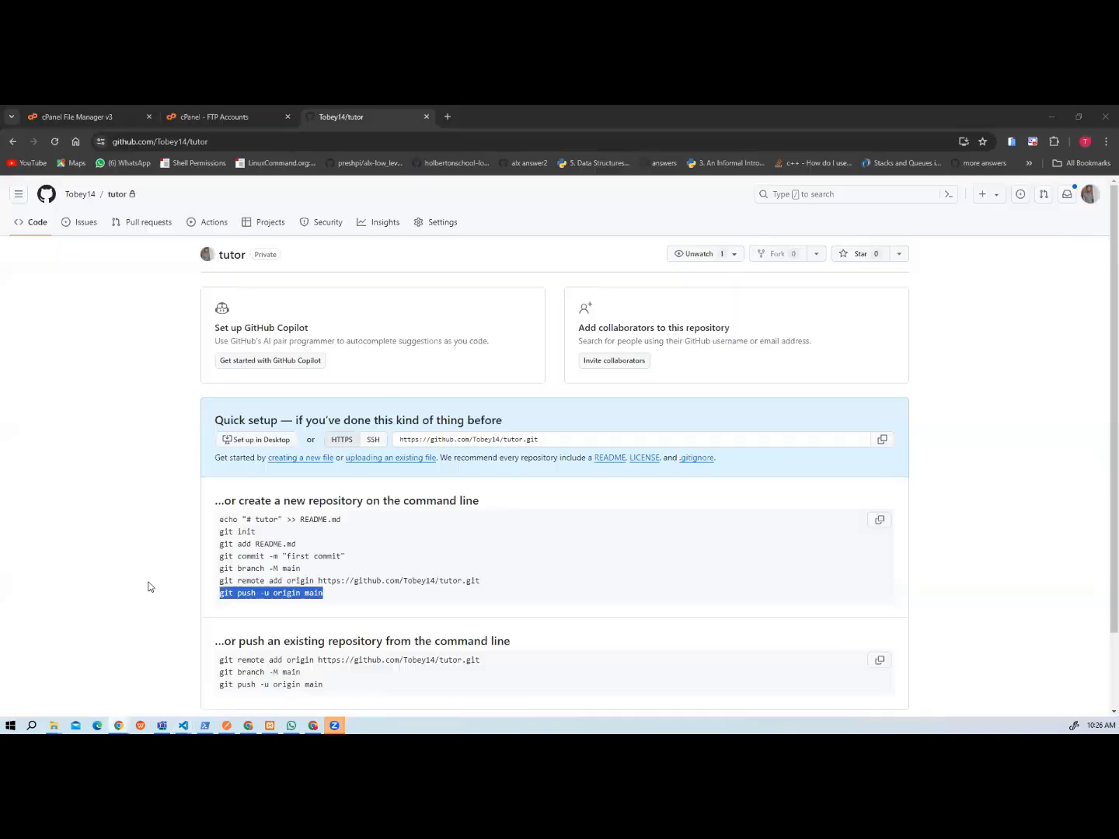
click(55, 142)
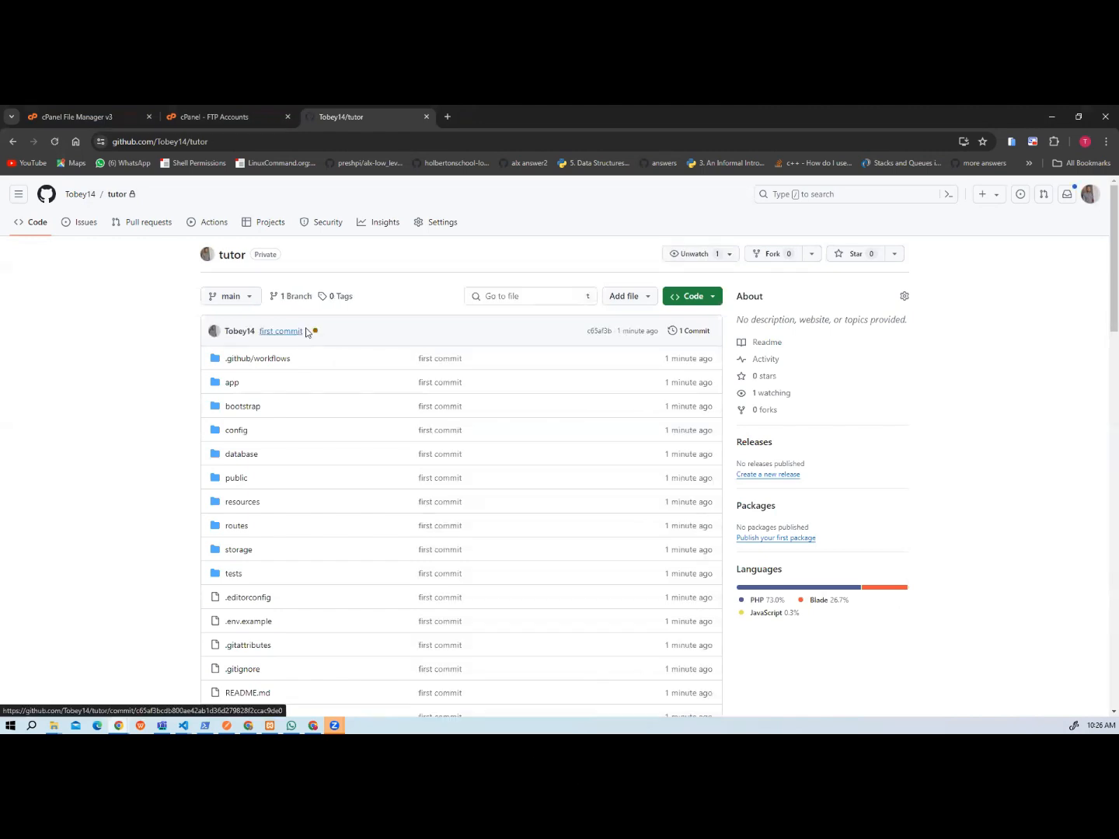
click(315, 332)
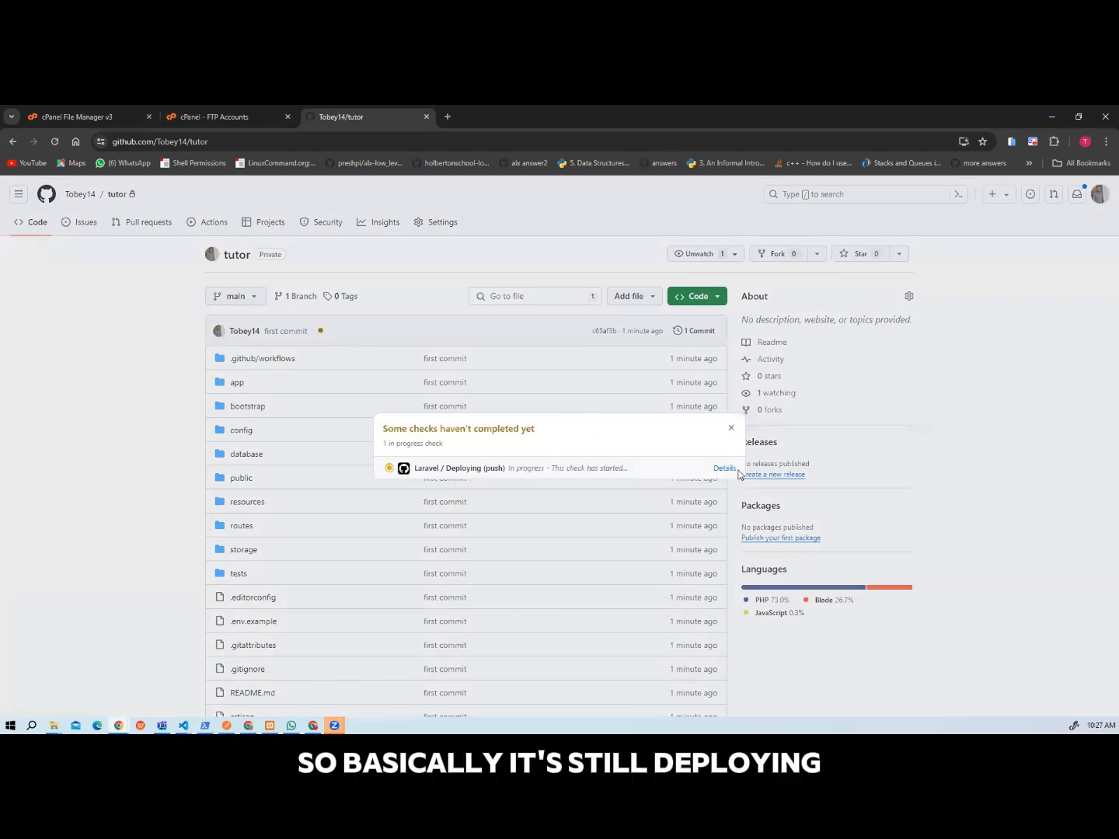
click(724, 469)
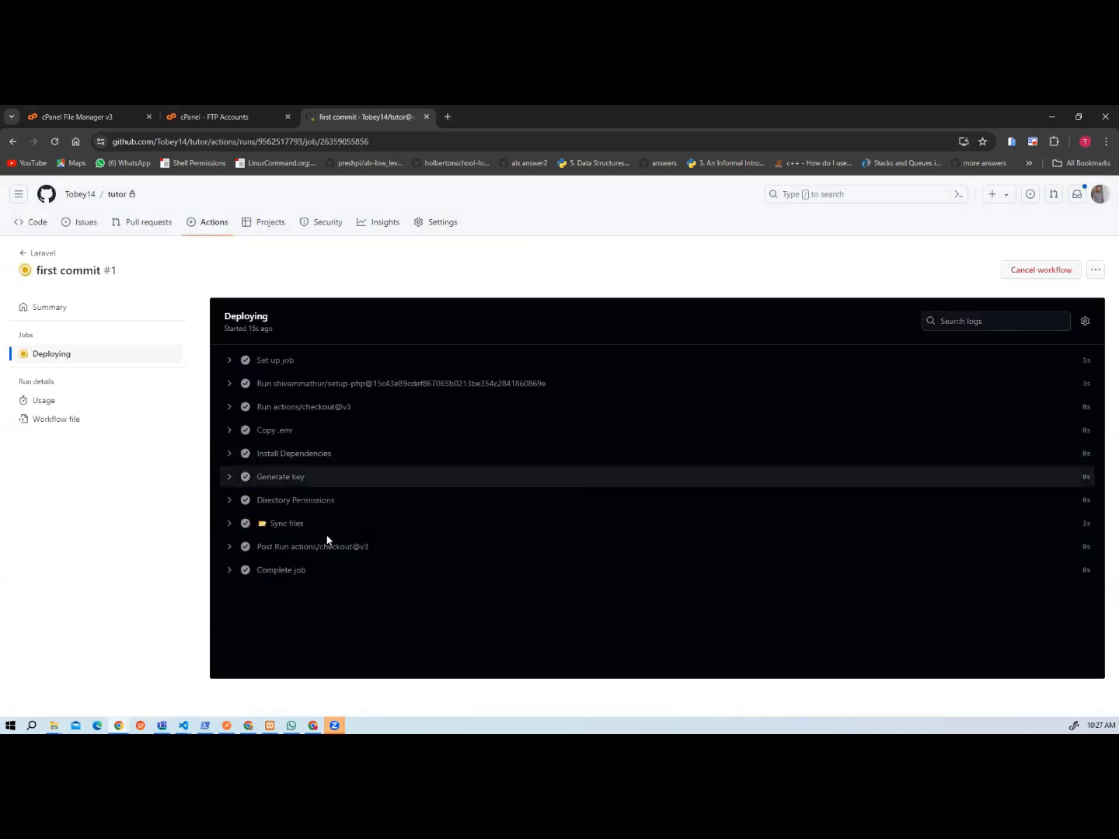
click(111, 195)
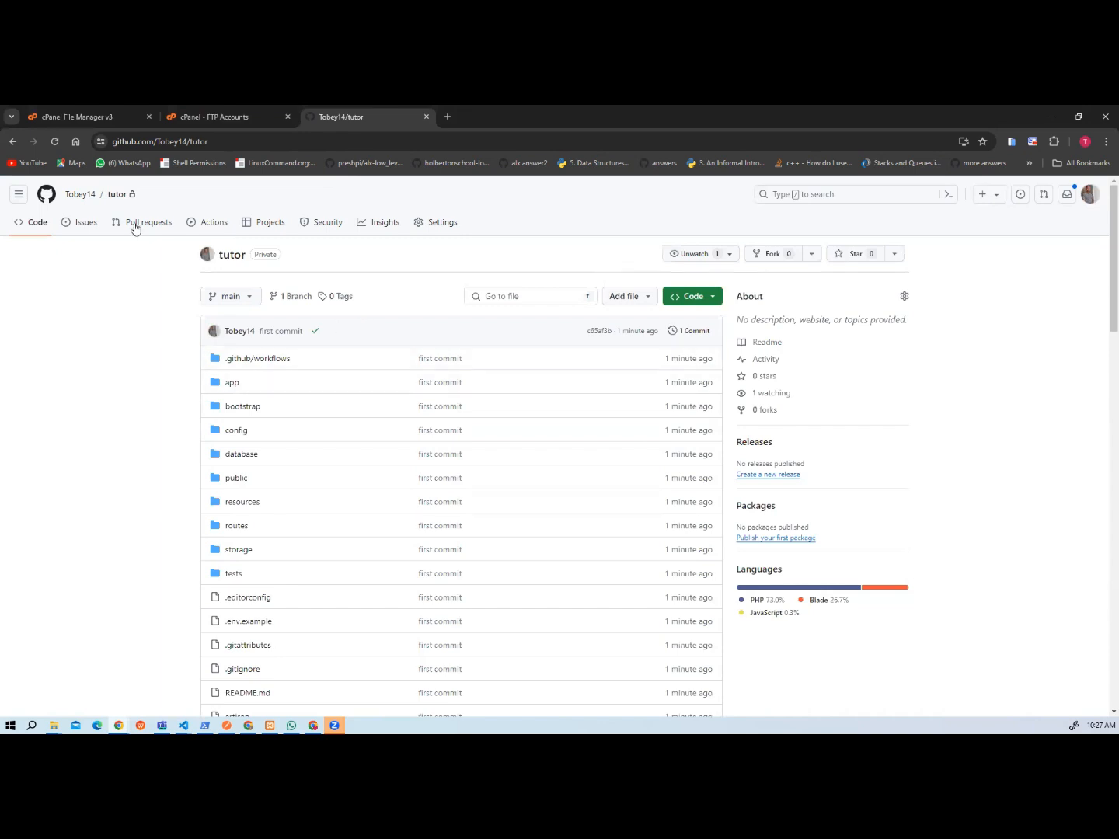
Switch to the cPanel File Manager, go to the tutor folder inside repositories, and open its .env file for editing.
click(87, 116)
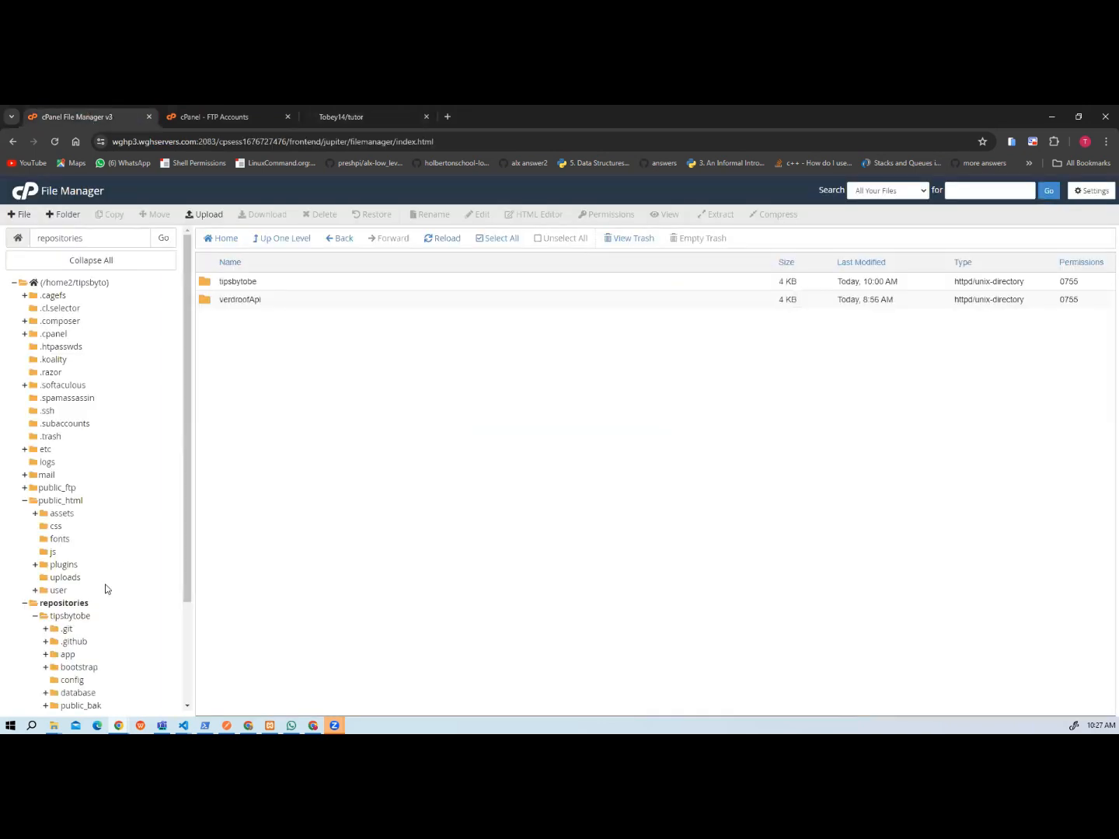
click(62, 603)
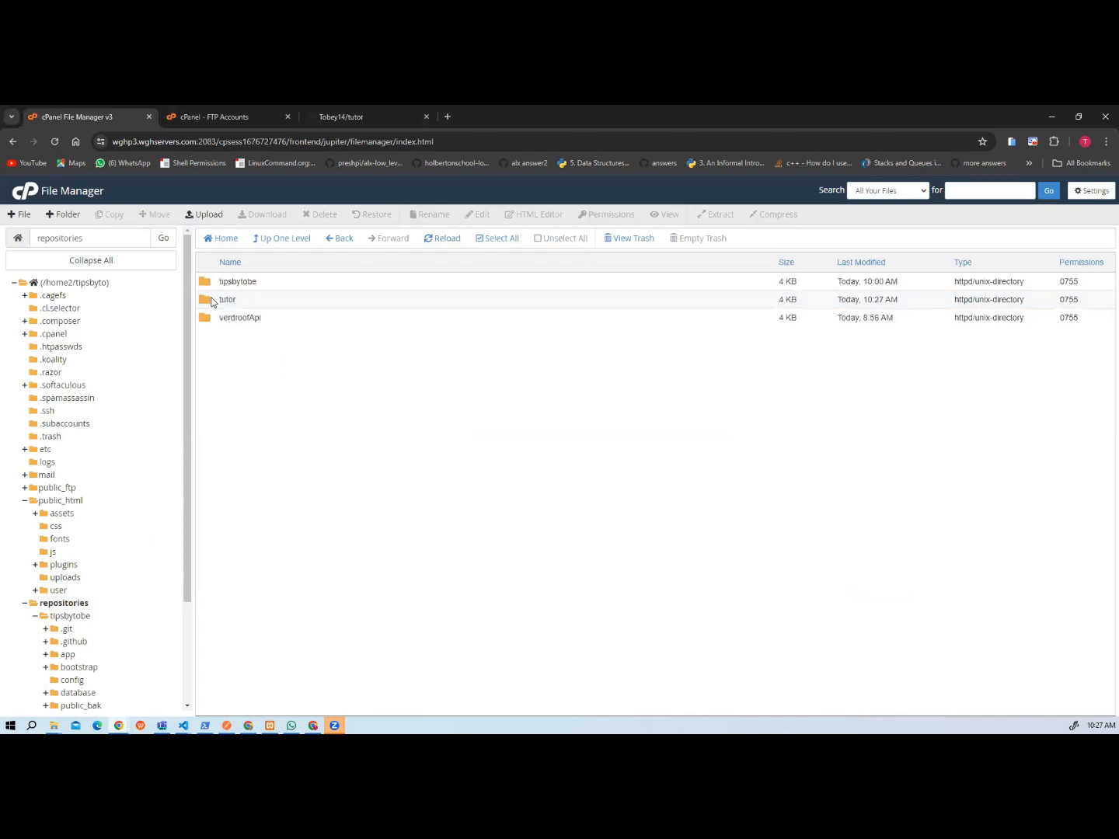
double_click(212, 300)
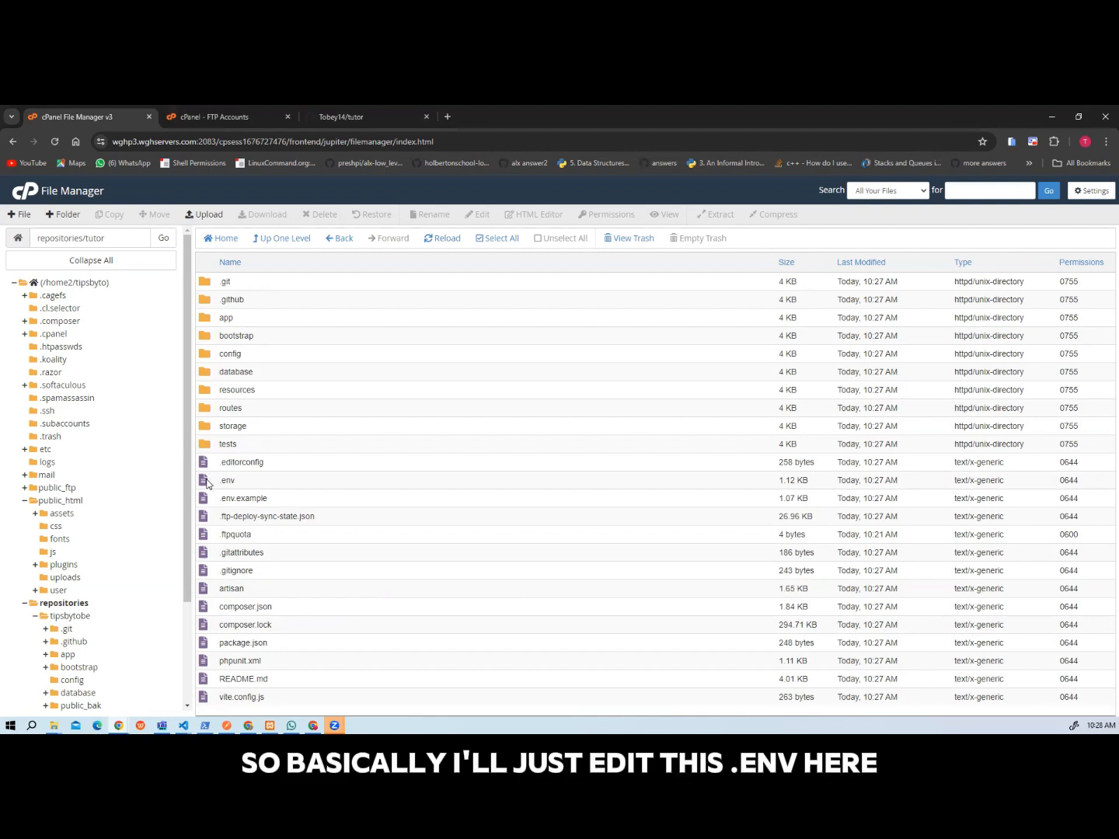
right_click(207, 484)
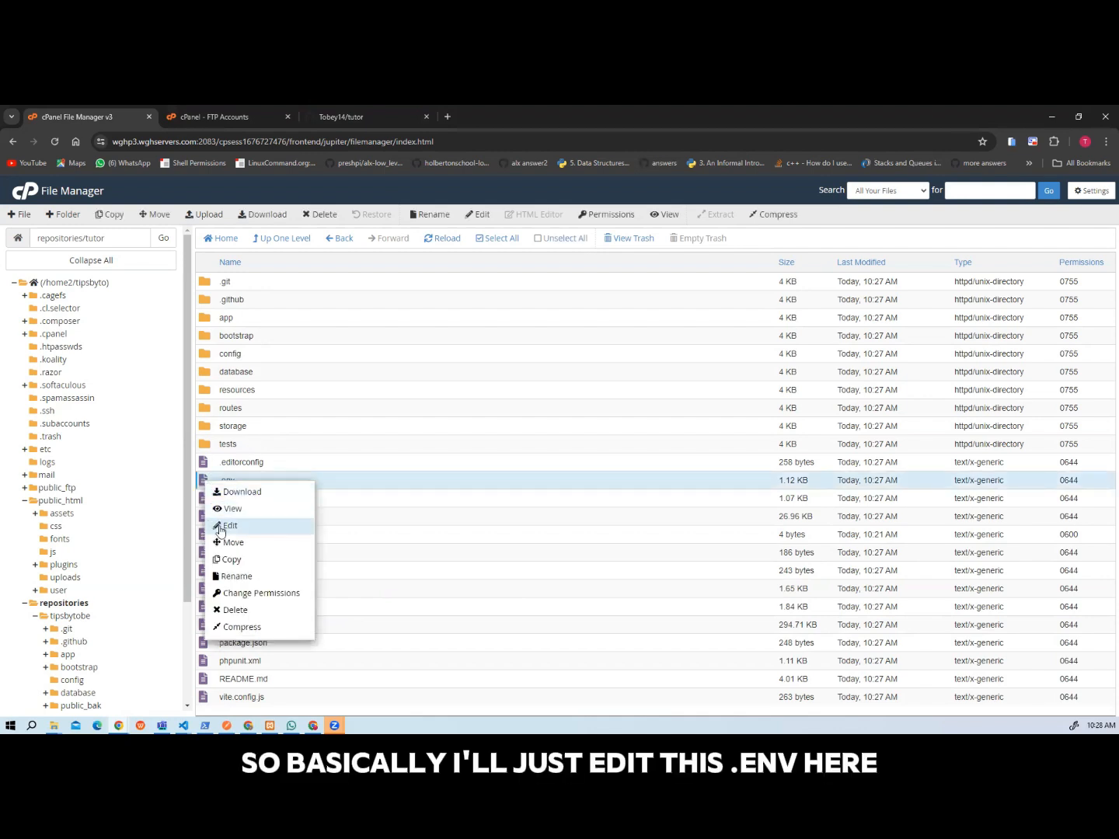
click(221, 528)
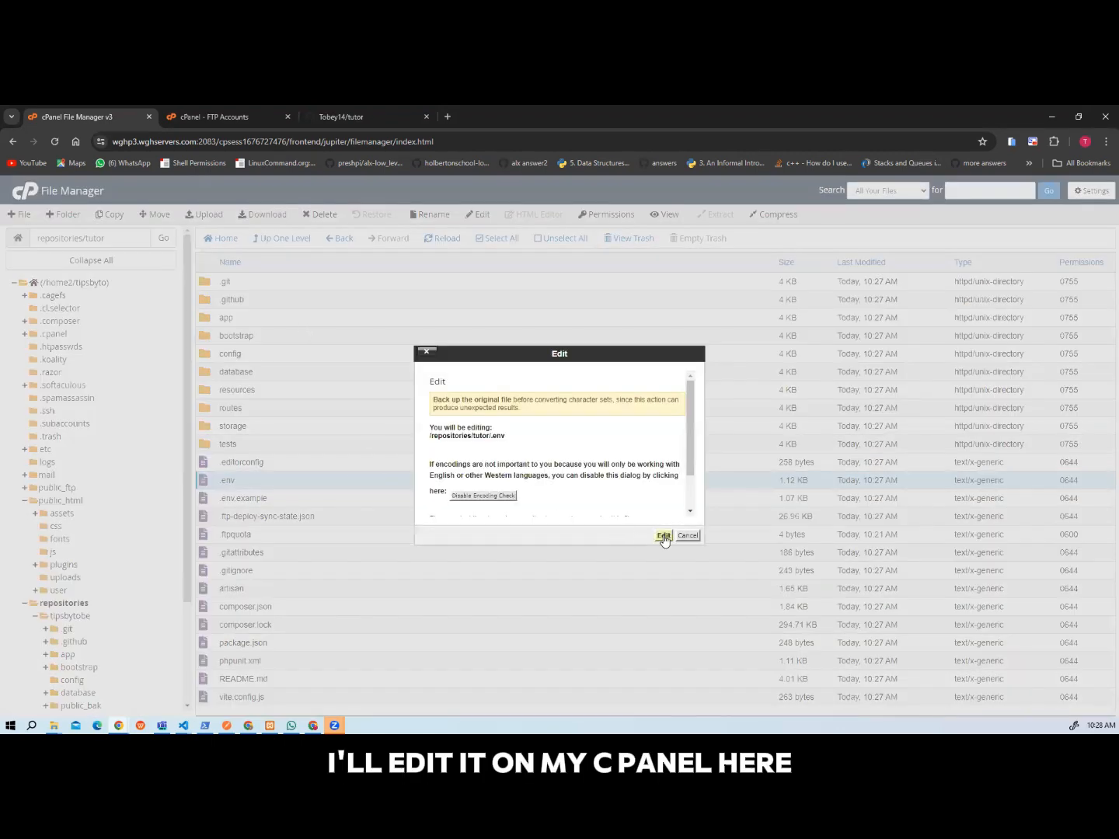
click(664, 537)
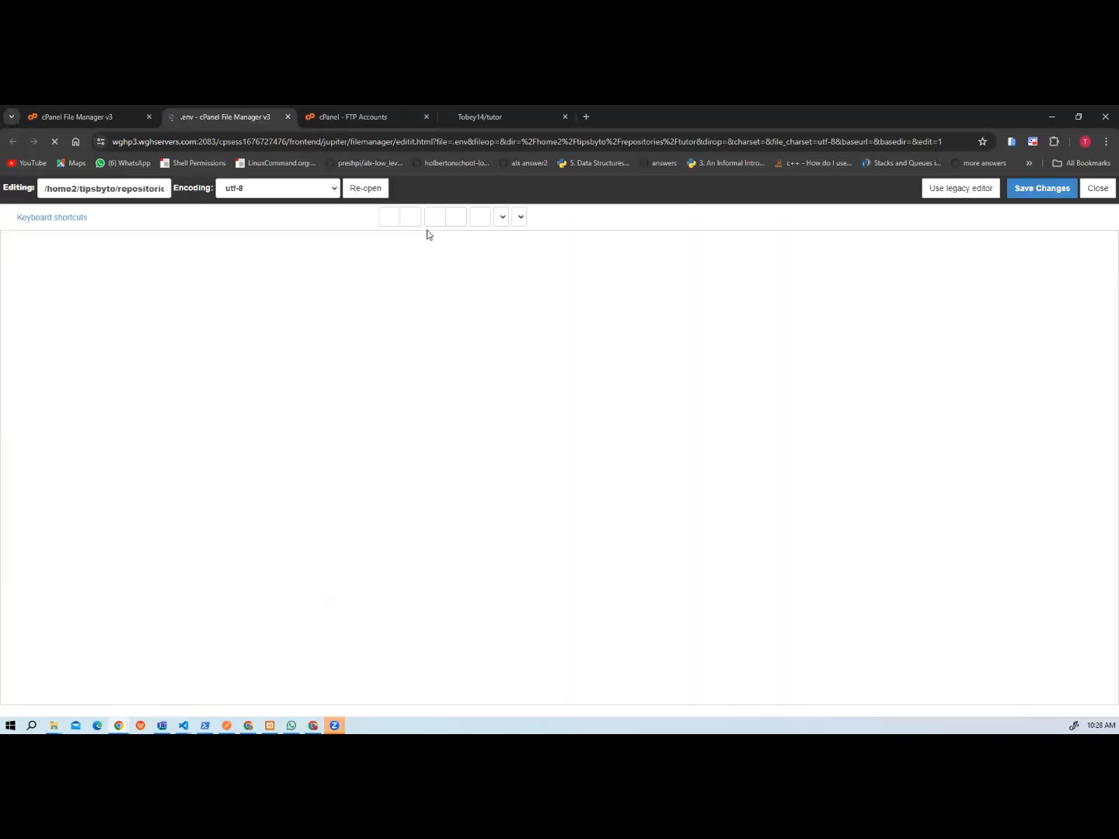
Create a new database with the name tutor in cPanel's Manage My Databases and return to the database overview.
click(71, 123)
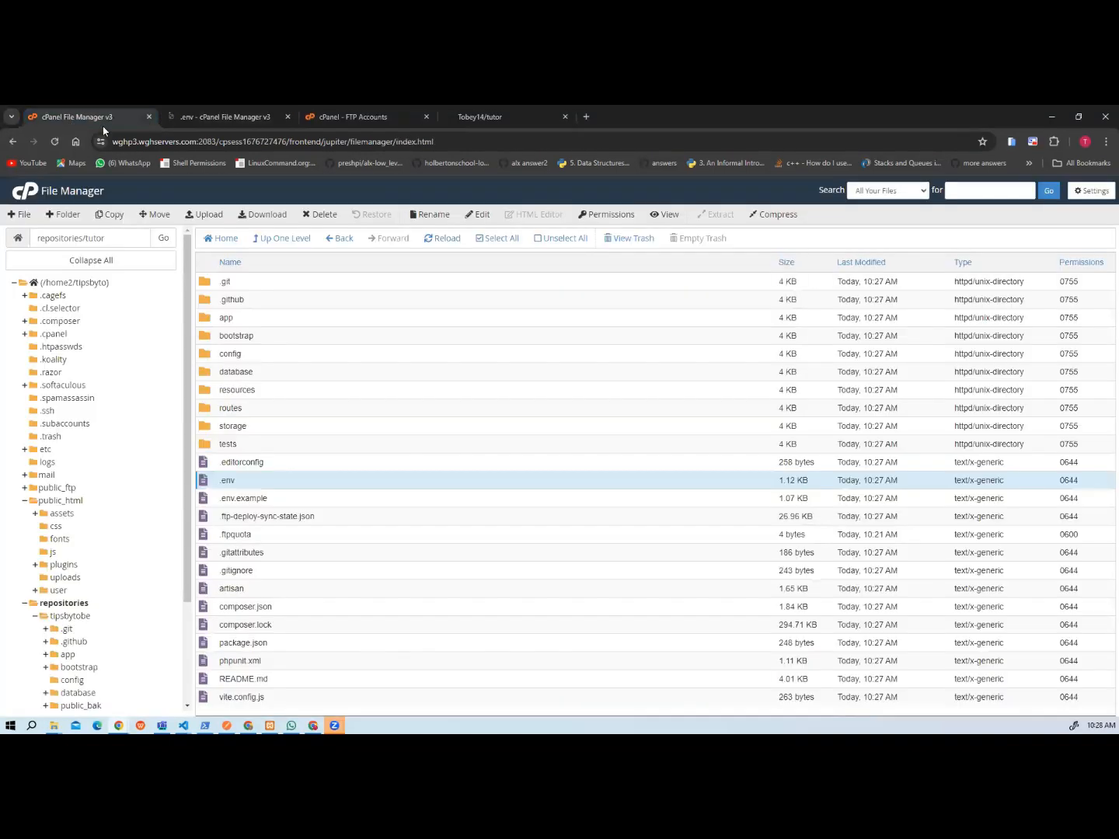
click(349, 118)
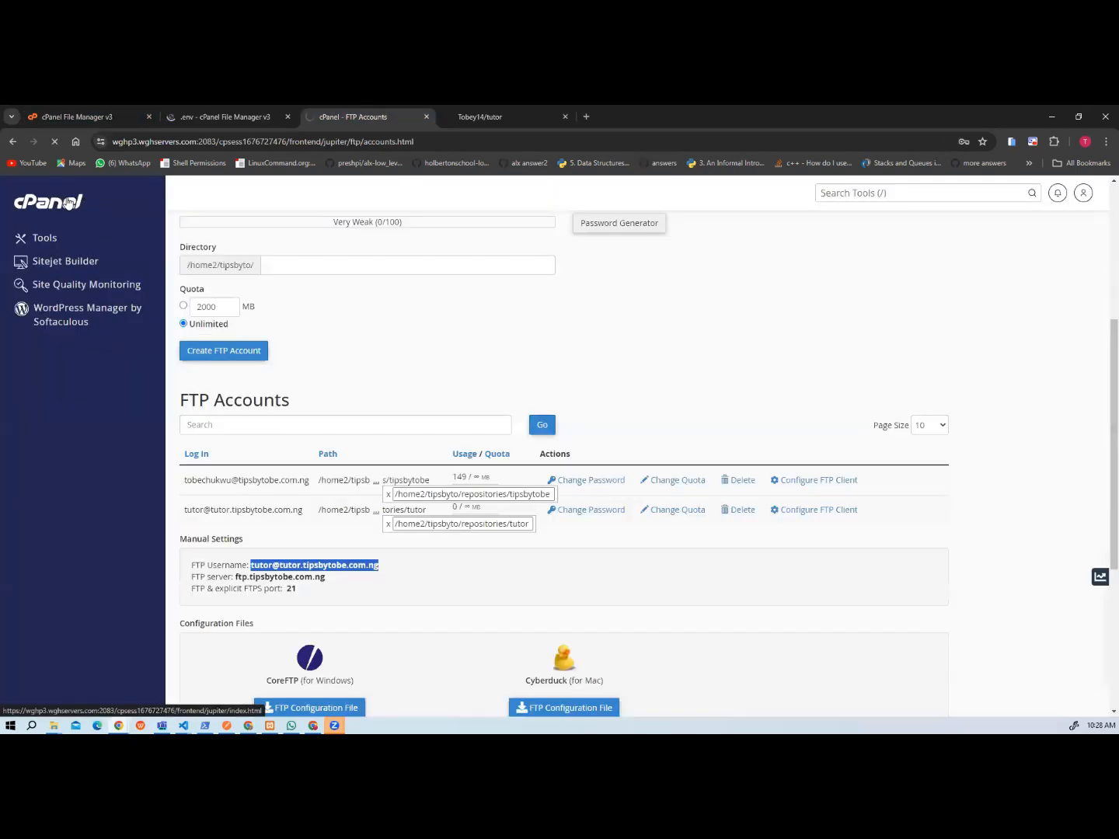
click(68, 202)
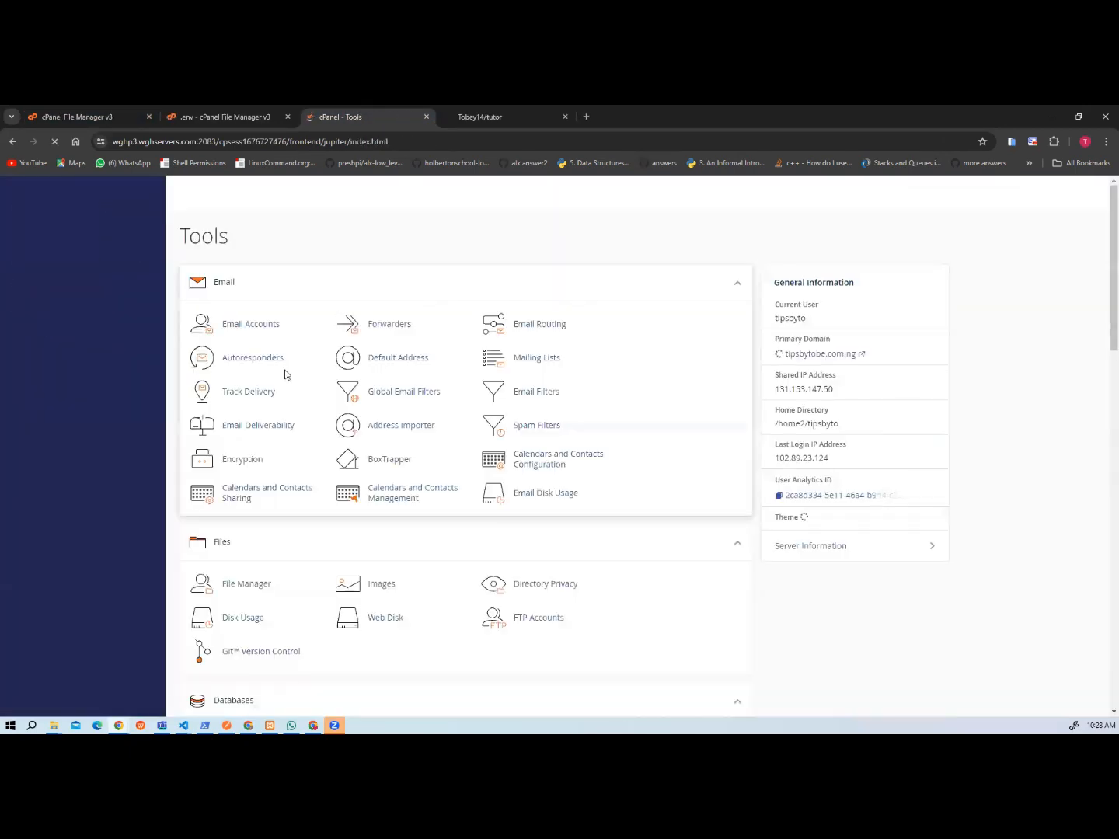
scroll(292, 564, down, 3)
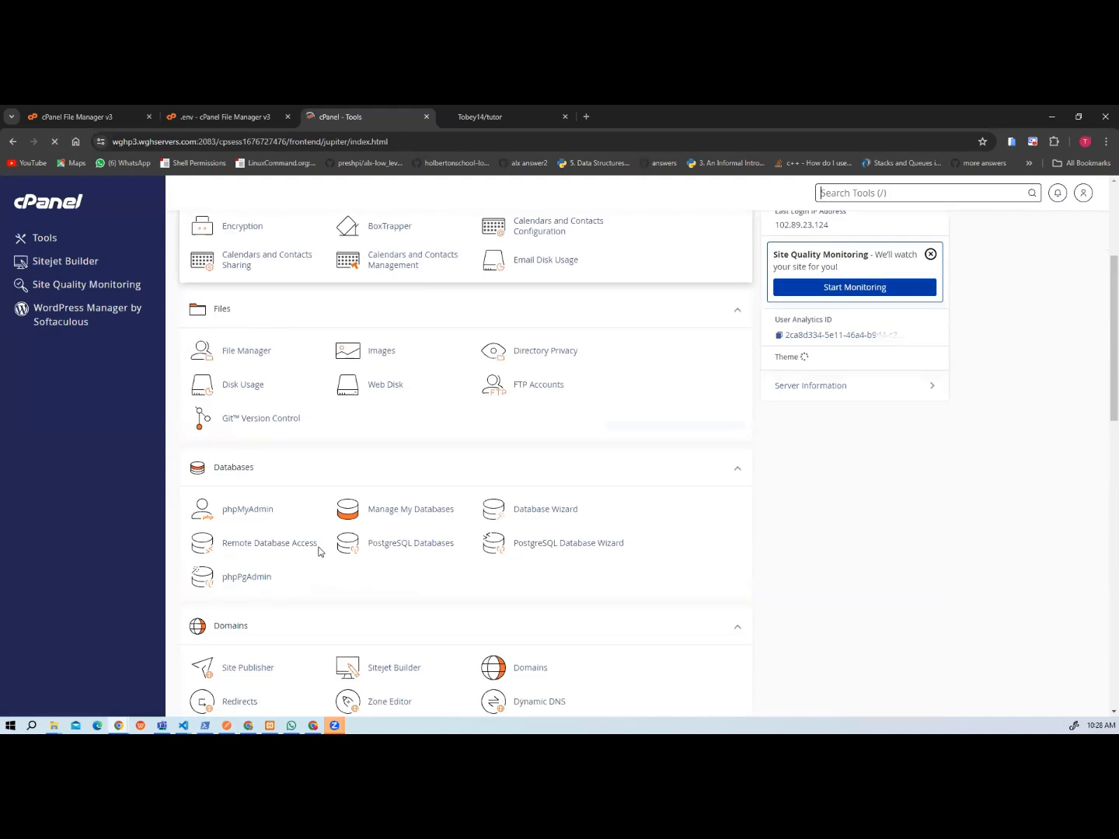
click(418, 512)
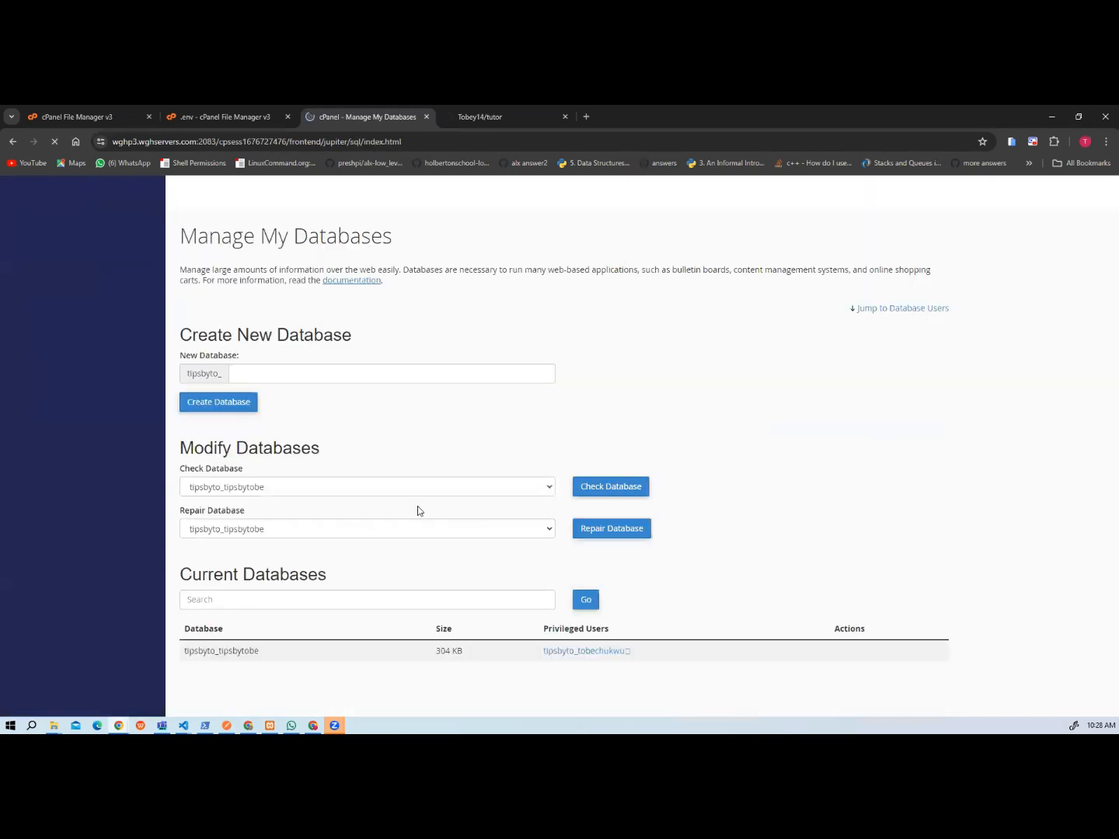
click(241, 376)
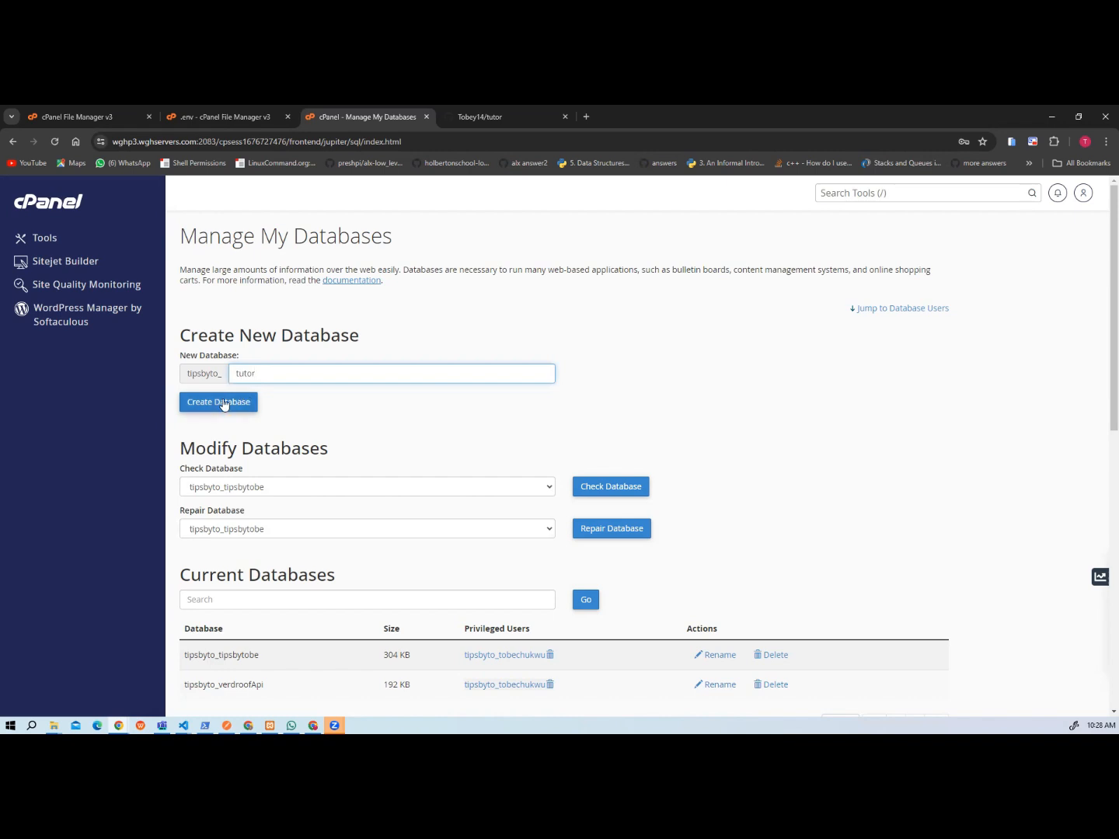
click(225, 403)
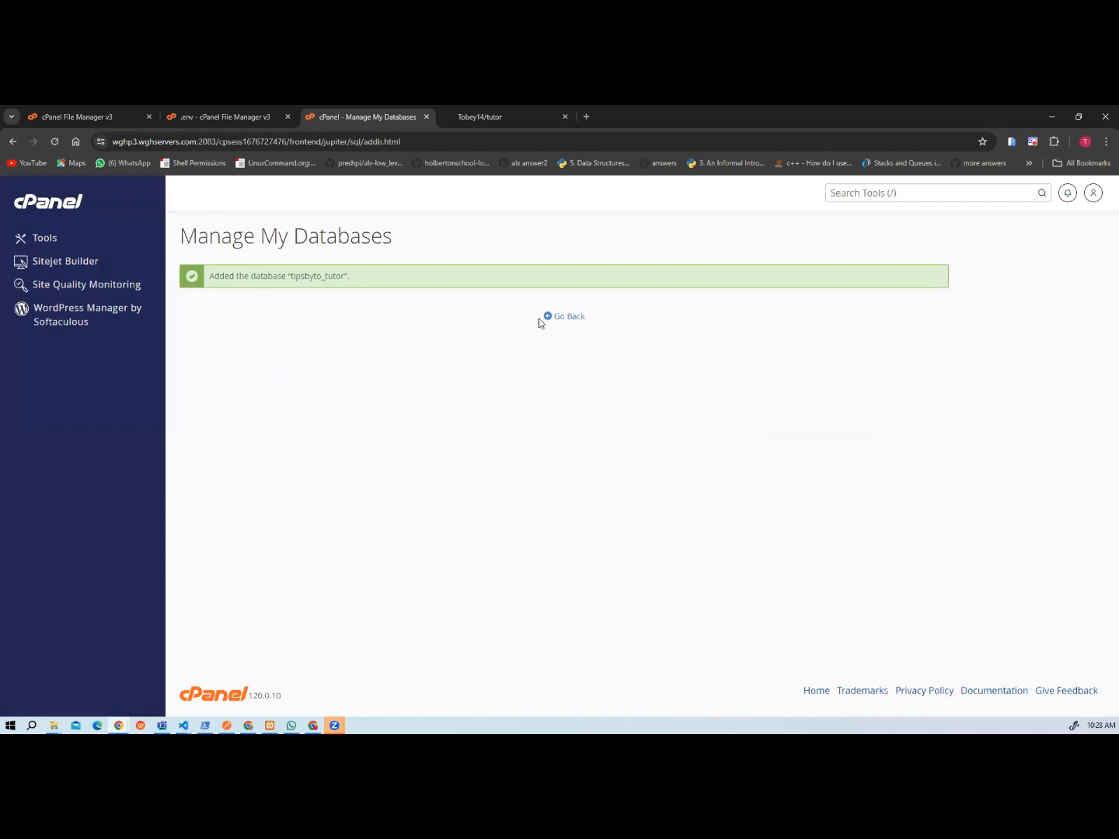
click(572, 317)
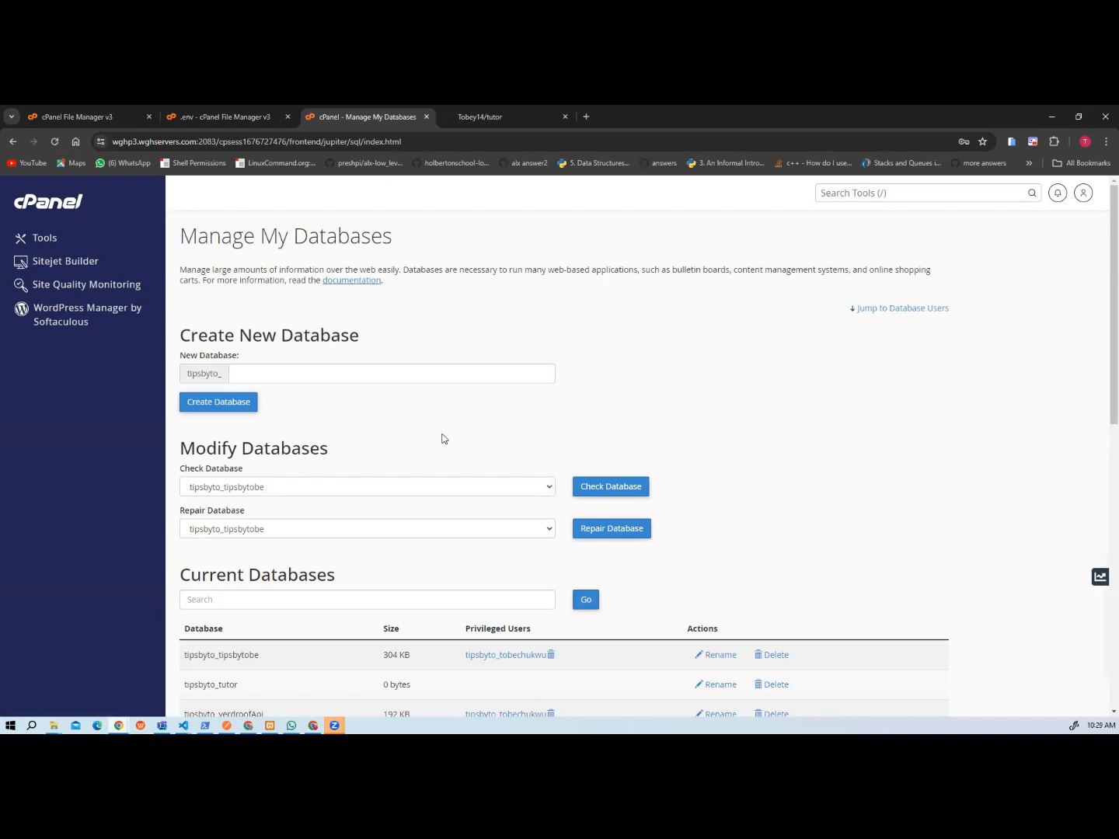
Create a database user with the username tutor, entering and repeating the user's password, and dismiss the browser's offer to save it.
scroll(443, 439, down, 3)
scroll(392, 566, down, 2)
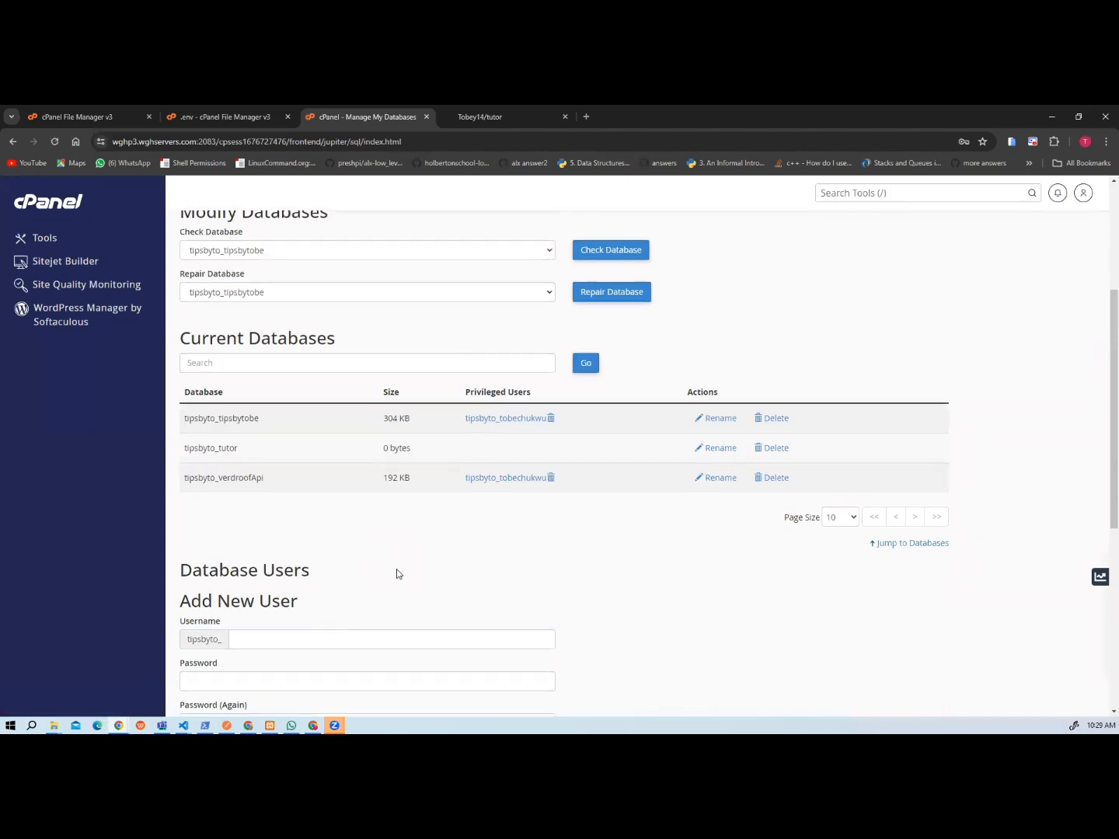
click(254, 523)
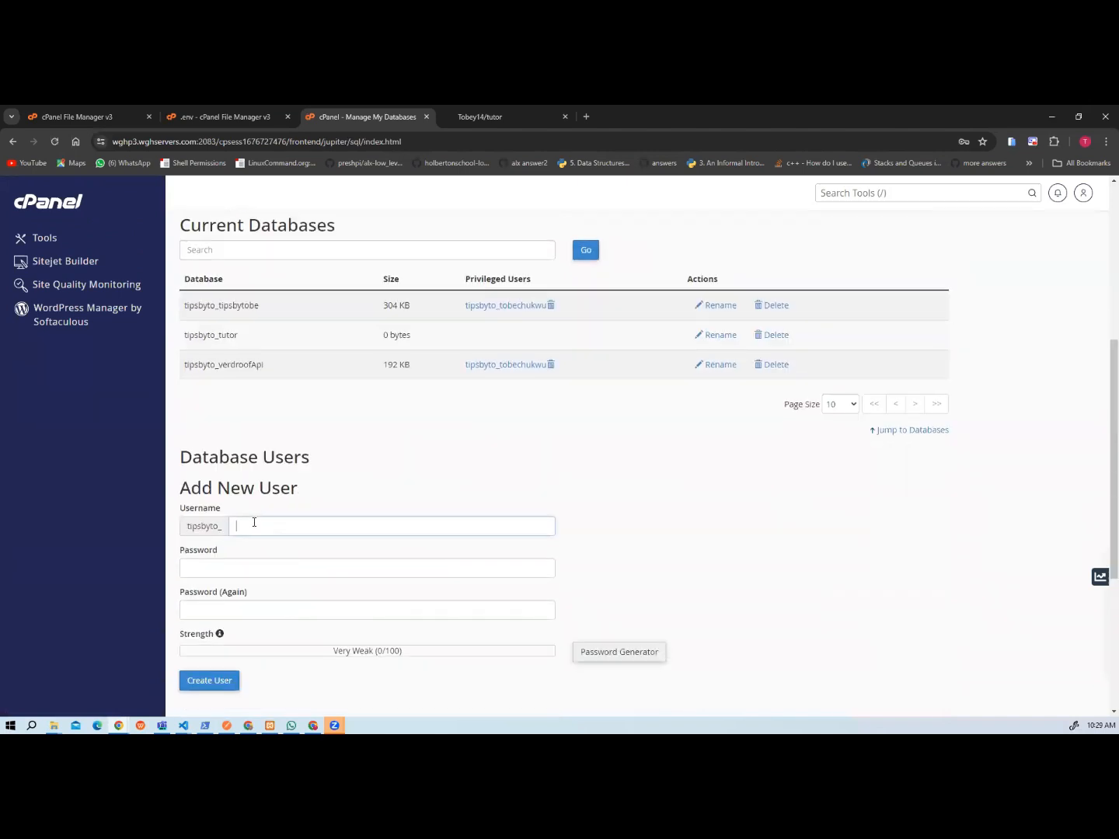
click(243, 563)
text(•••••)
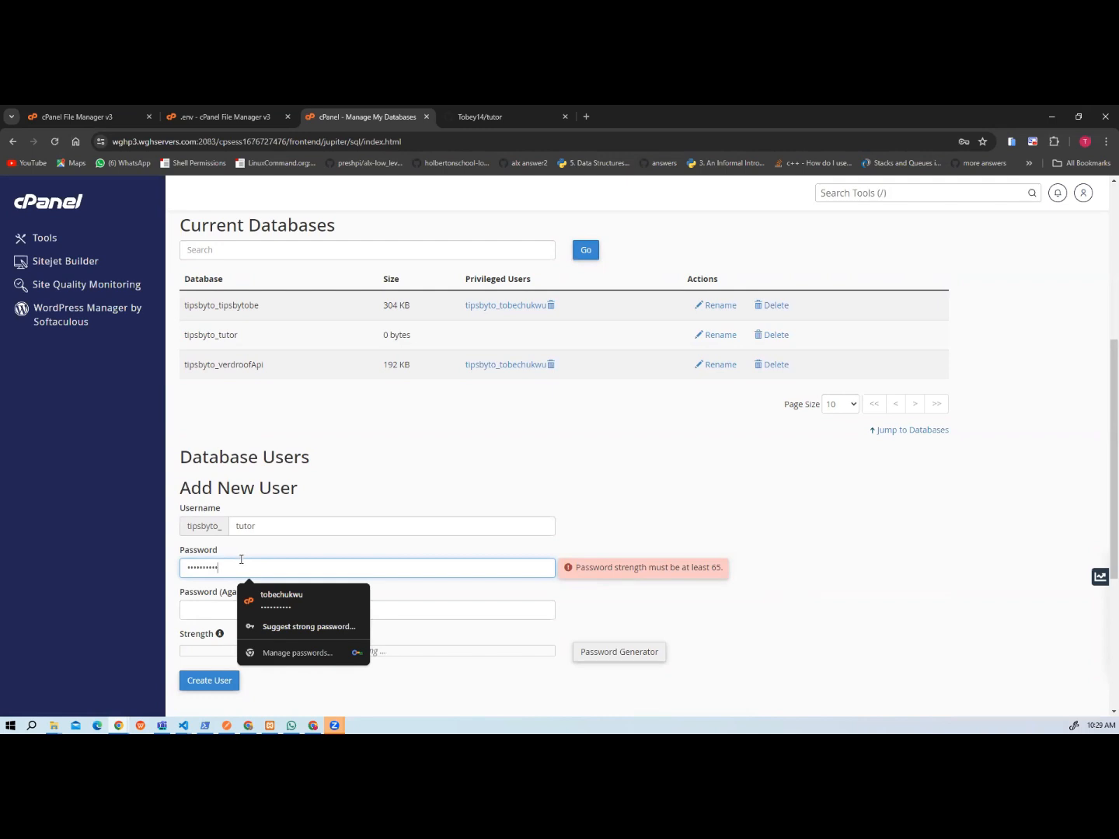
click(235, 602)
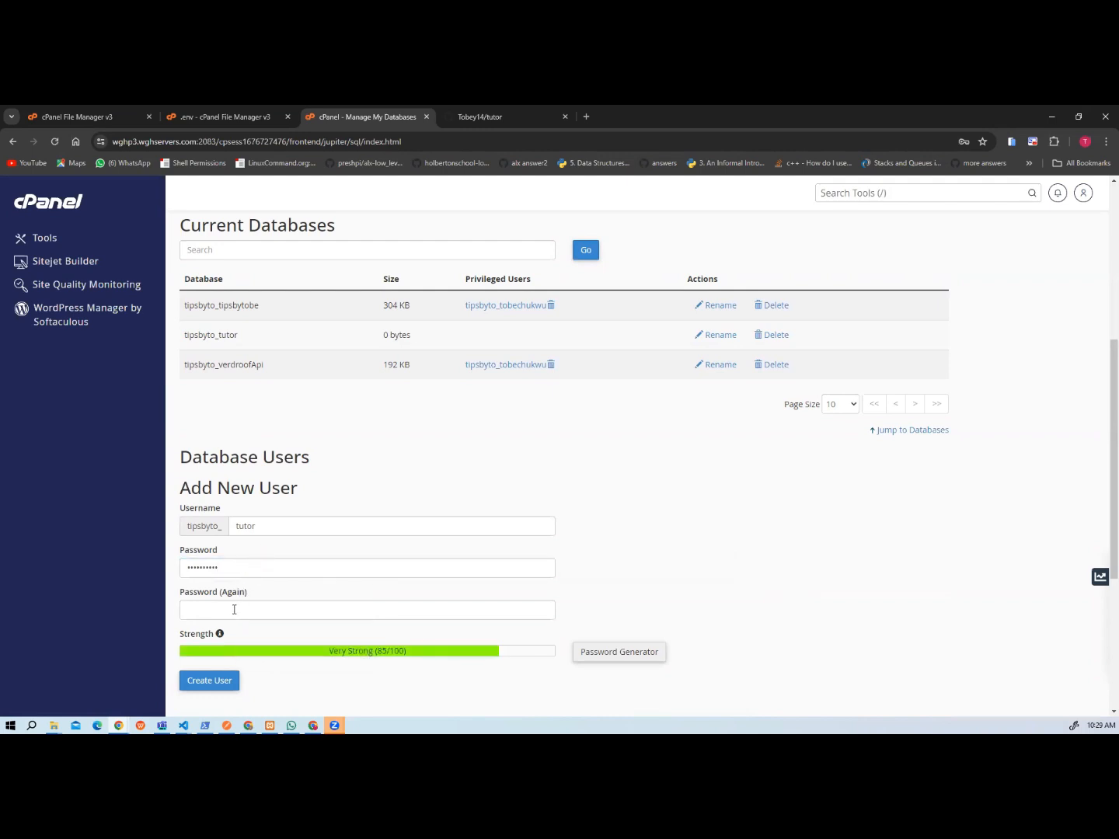
click(234, 609)
text(abc)
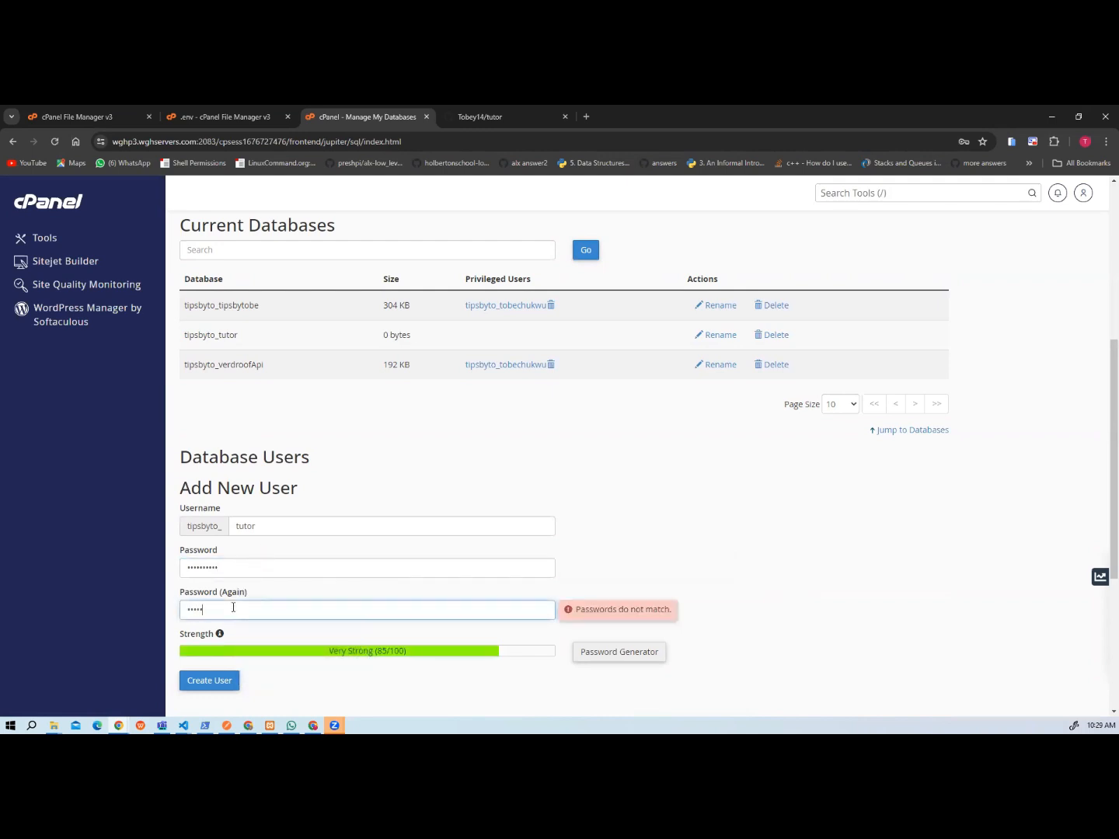
text(abc)
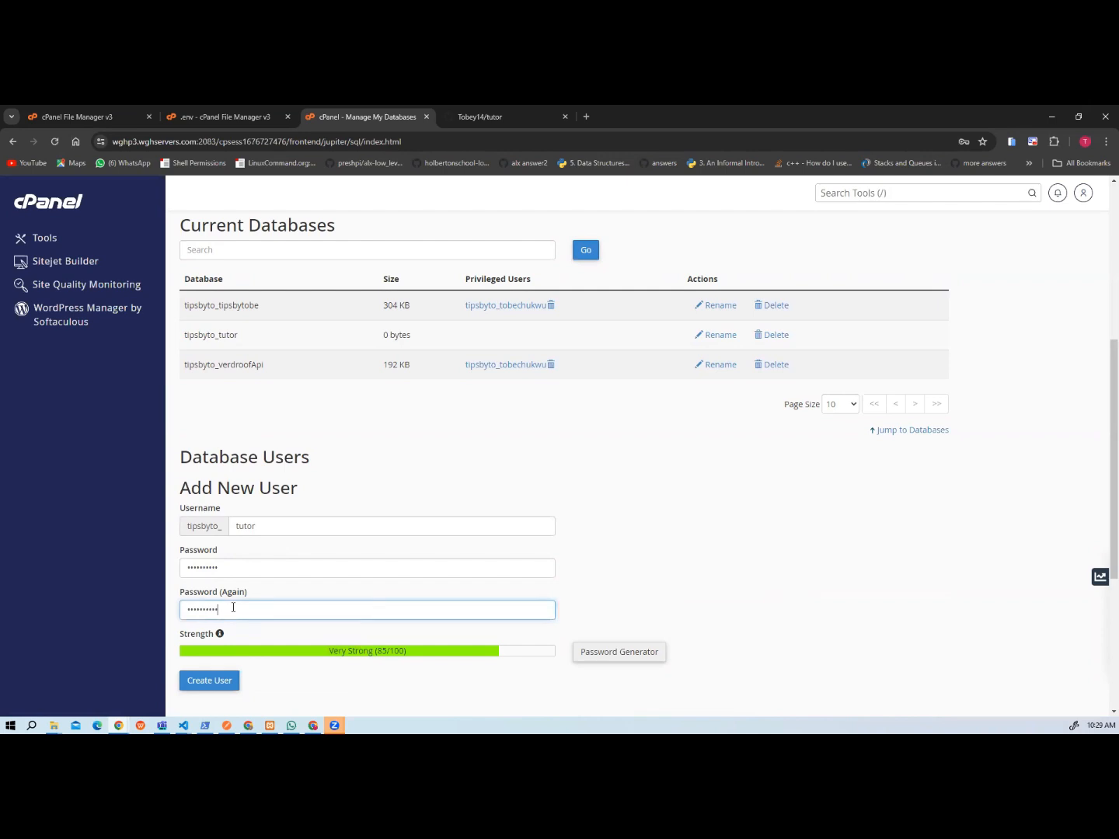
click(220, 681)
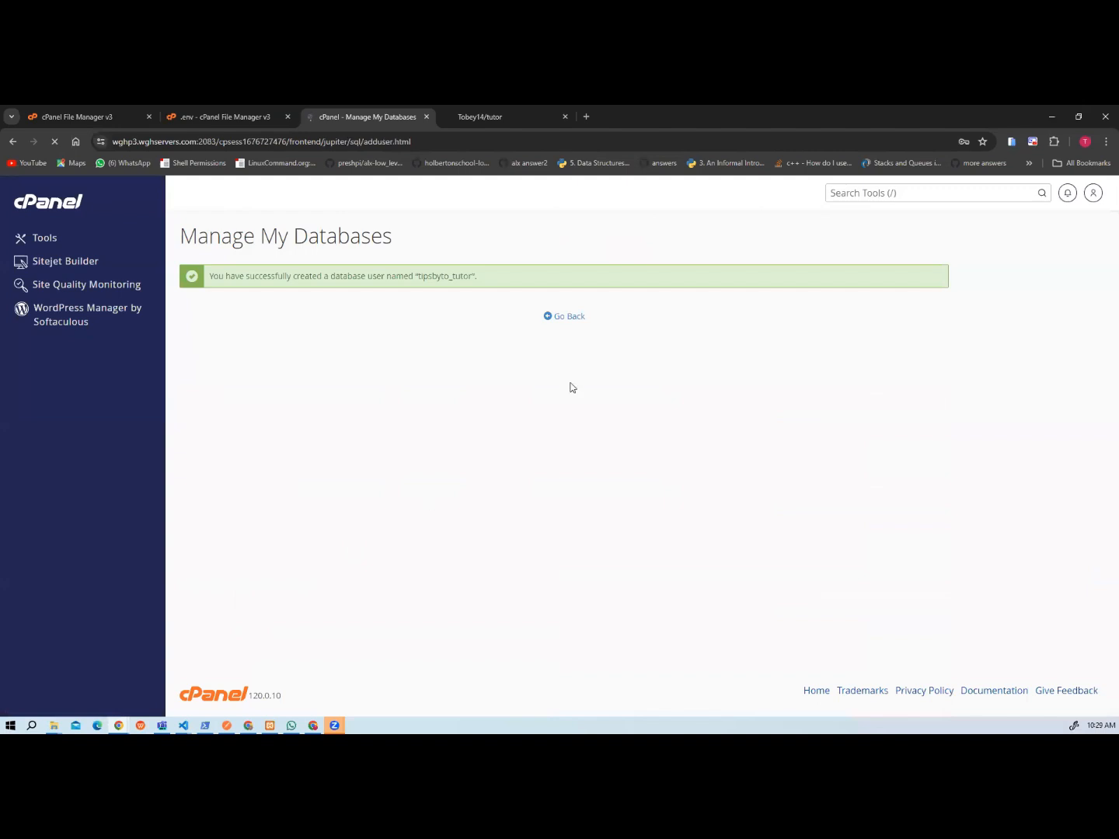
click(561, 318)
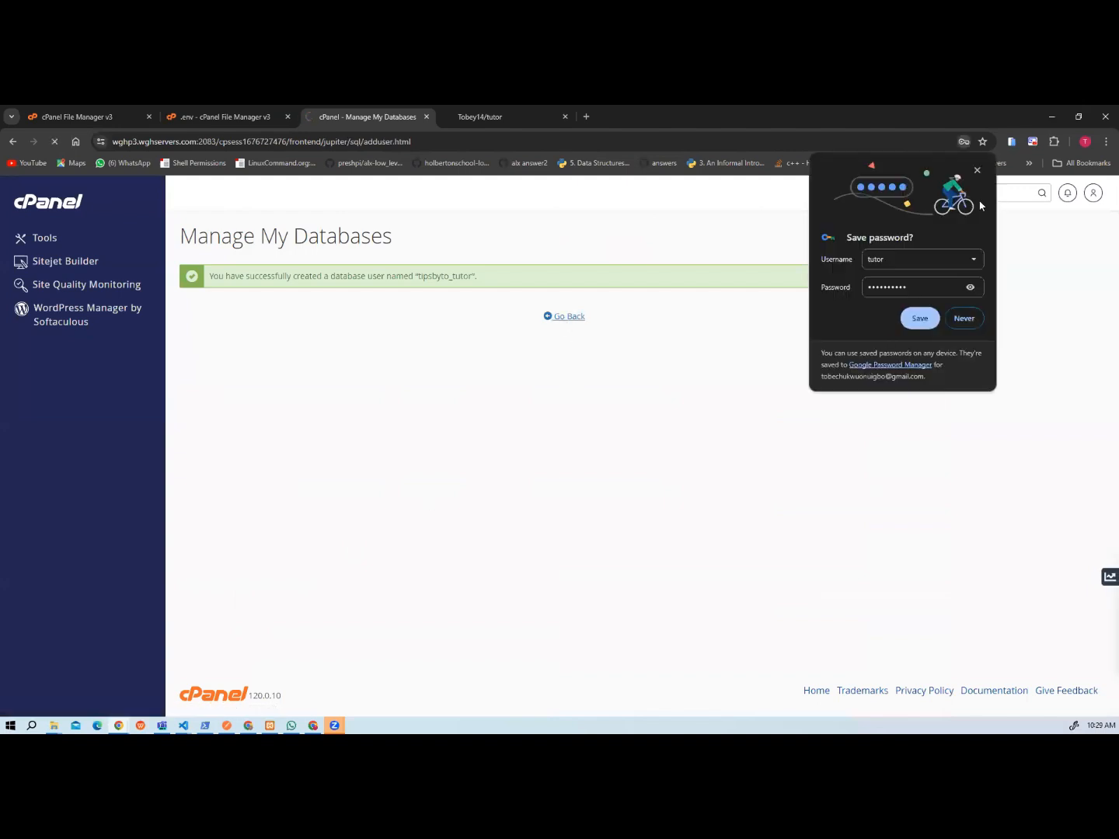
click(978, 172)
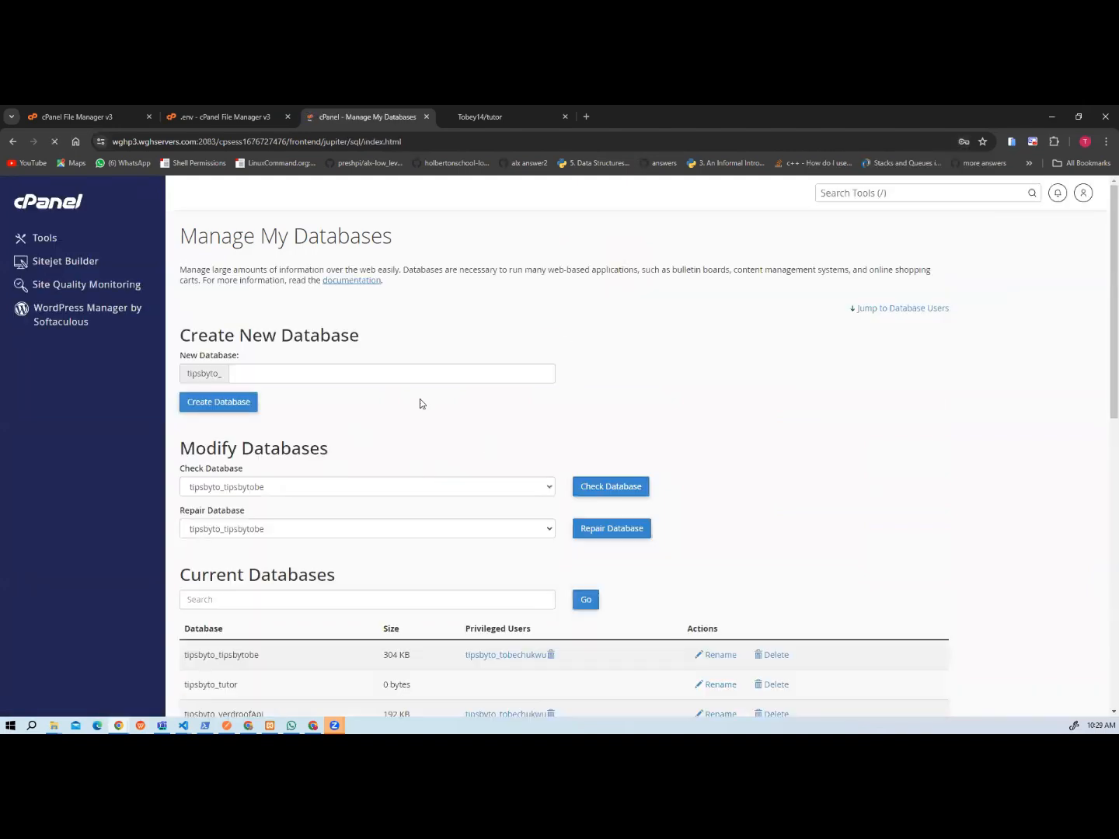
Add the user tipsbyto_tutor to the tipsbyto_tutor database.
scroll(412, 415, down, 2)
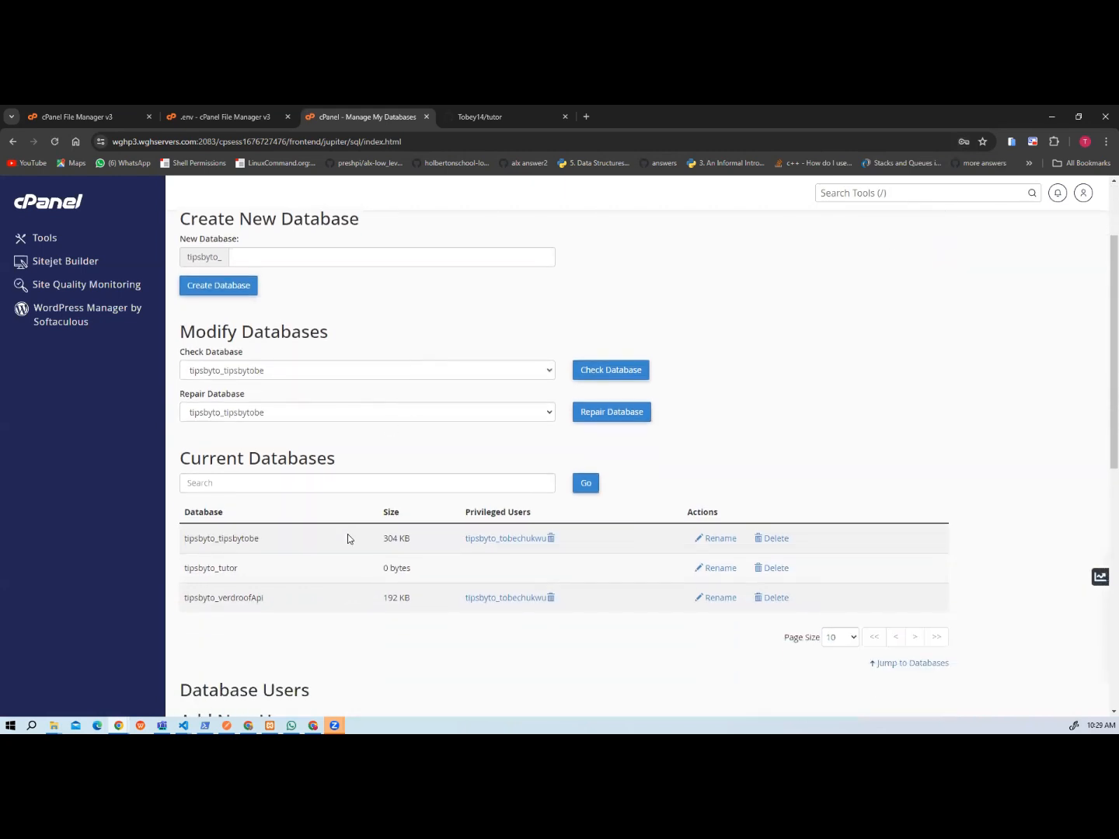
scroll(353, 559, down, 7)
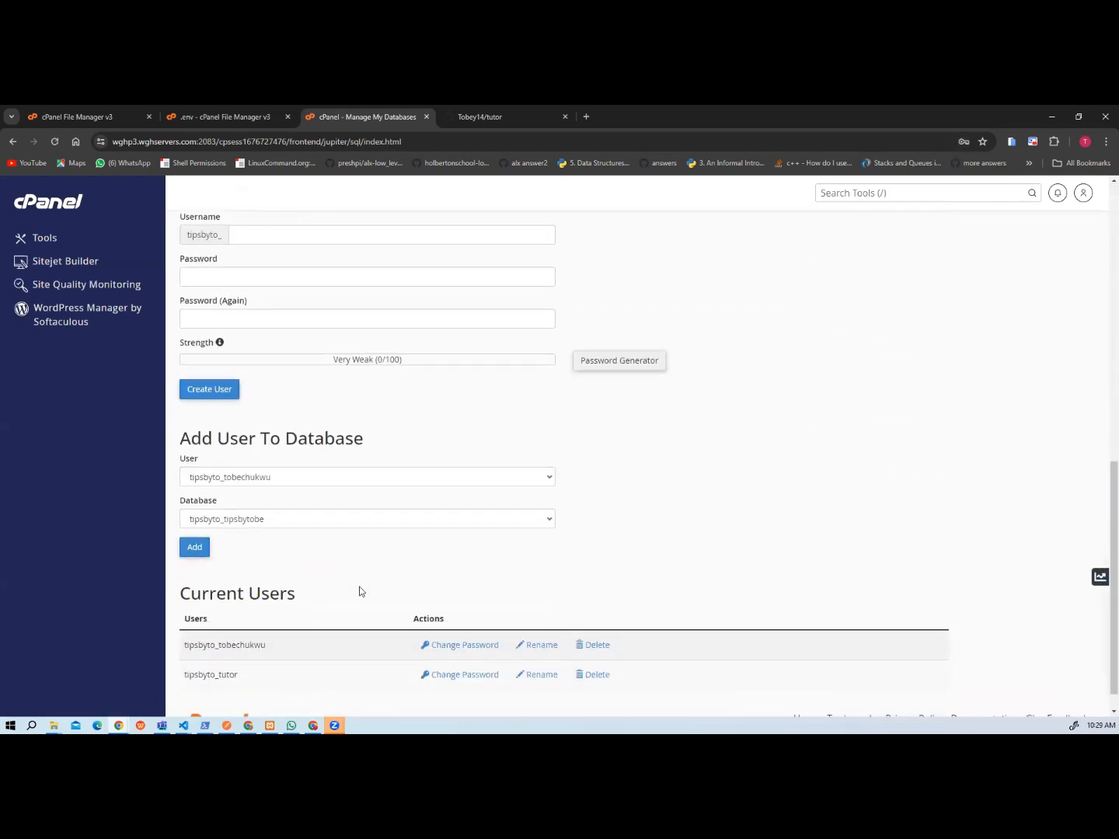
click(307, 482)
click(269, 502)
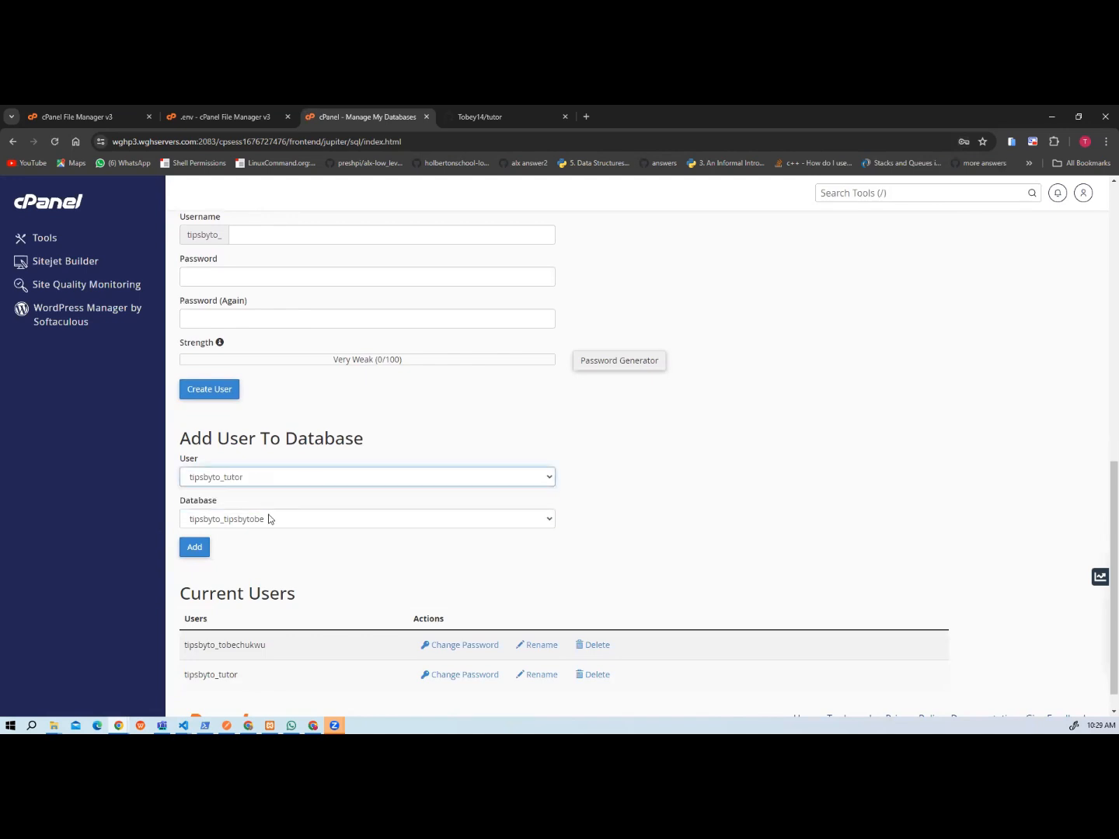
click(269, 519)
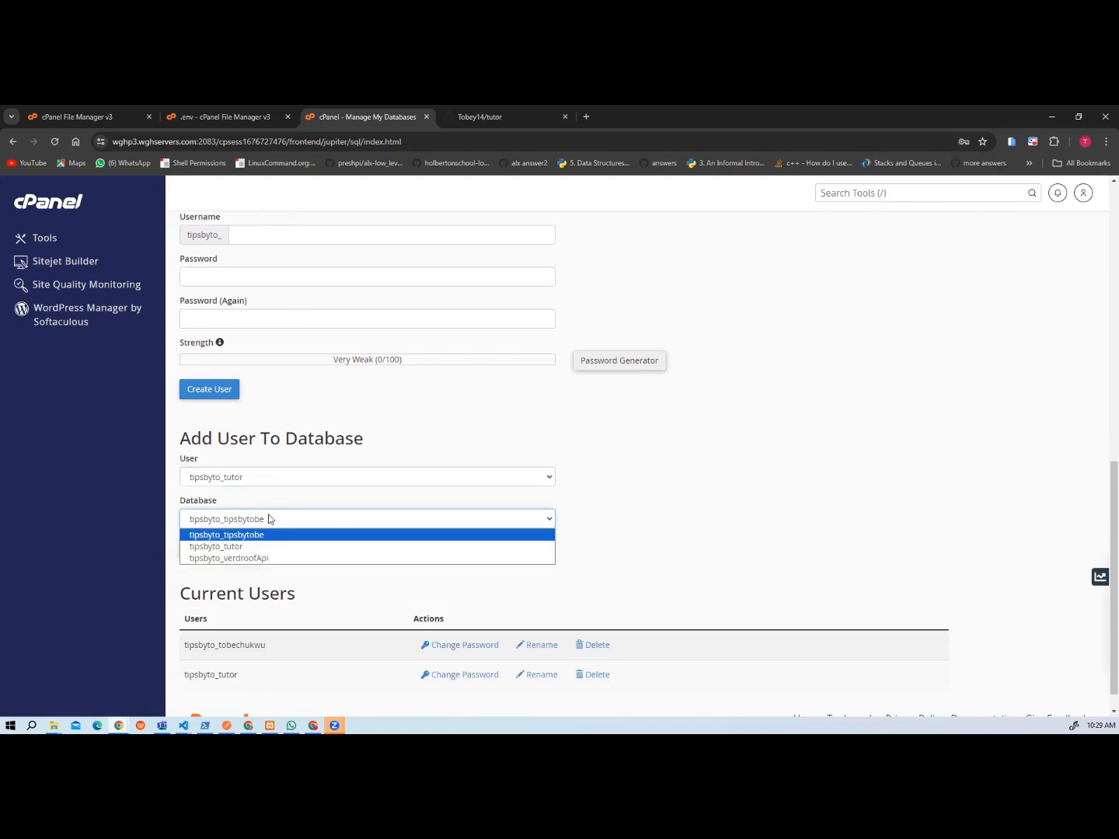
click(226, 549)
click(199, 553)
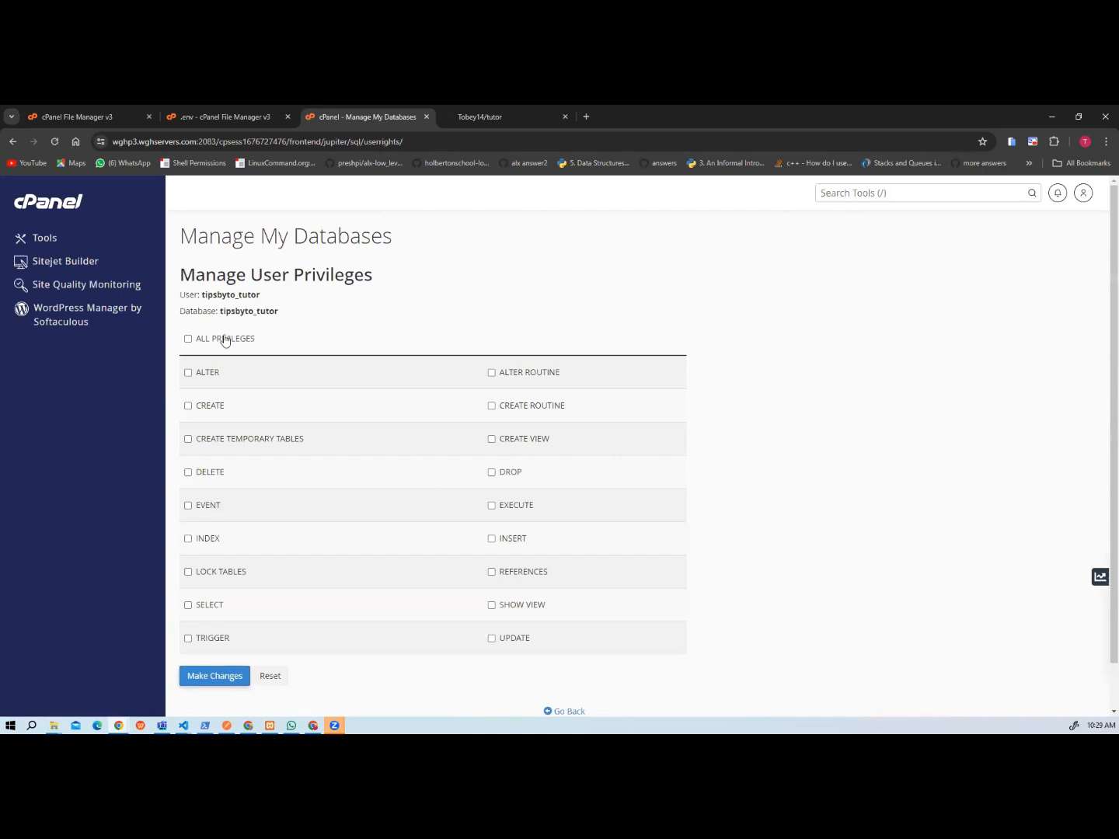
Grant tipsbyto_tutor all privileges on the tipsbyto_tutor database, save them, and return to the File Manager.
click(188, 339)
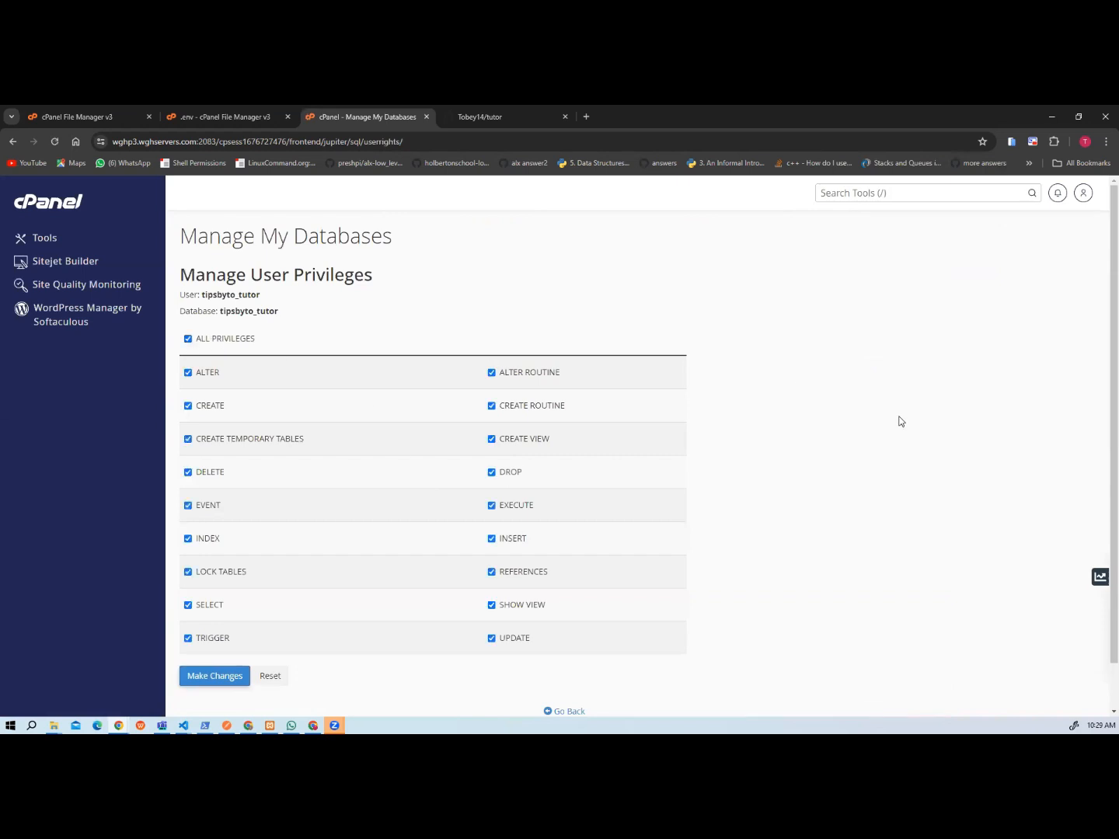
scroll(900, 418, down, 1)
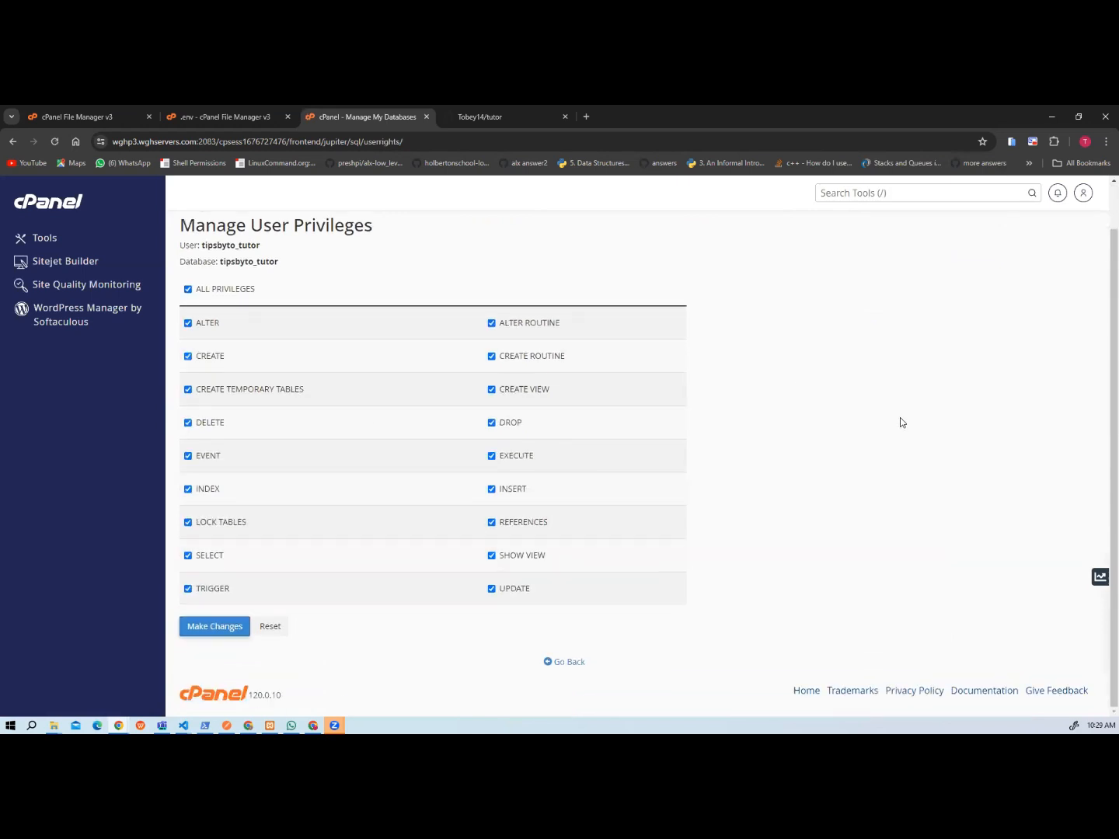
click(216, 628)
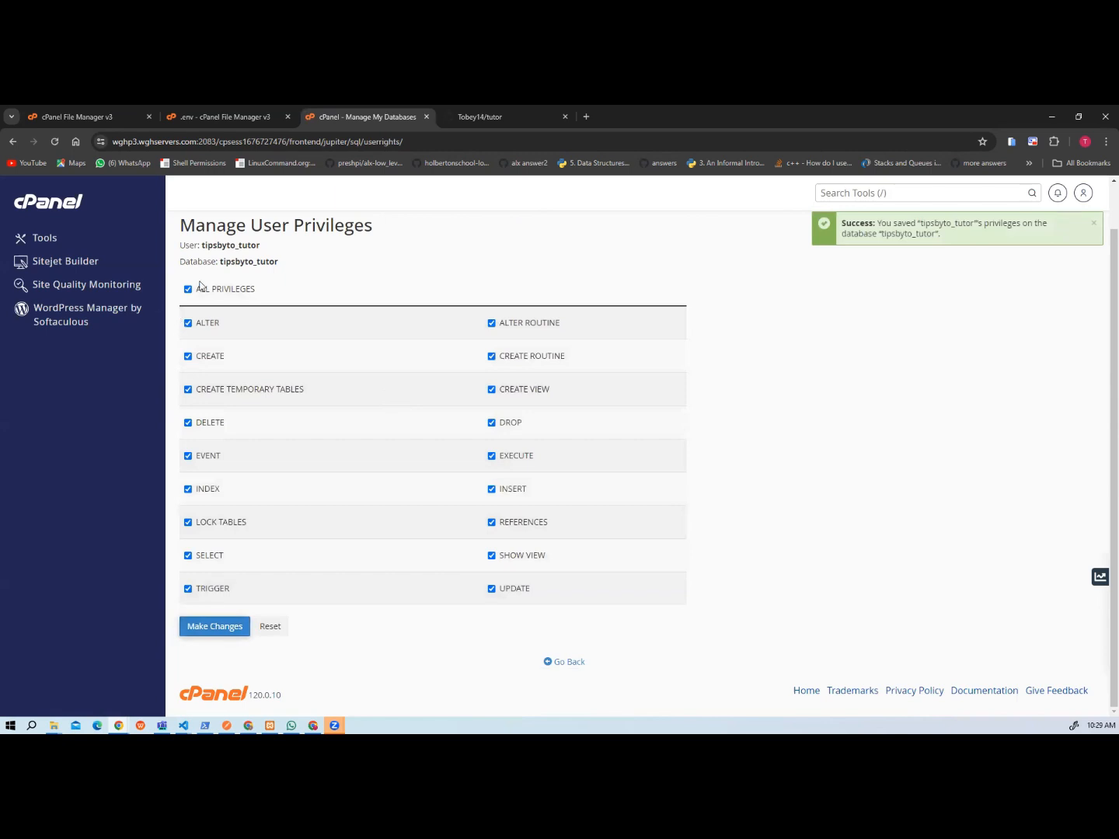
scroll(430, 278, up, 1)
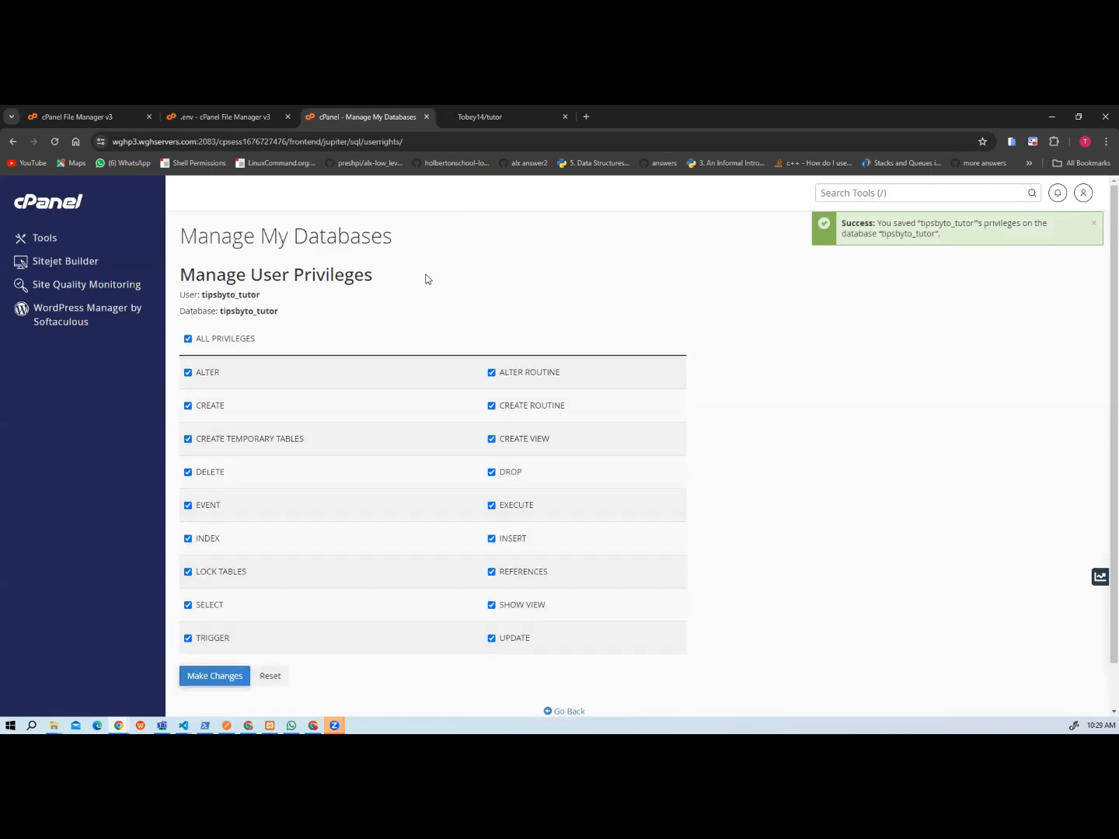
scroll(426, 279, down, 1)
click(554, 663)
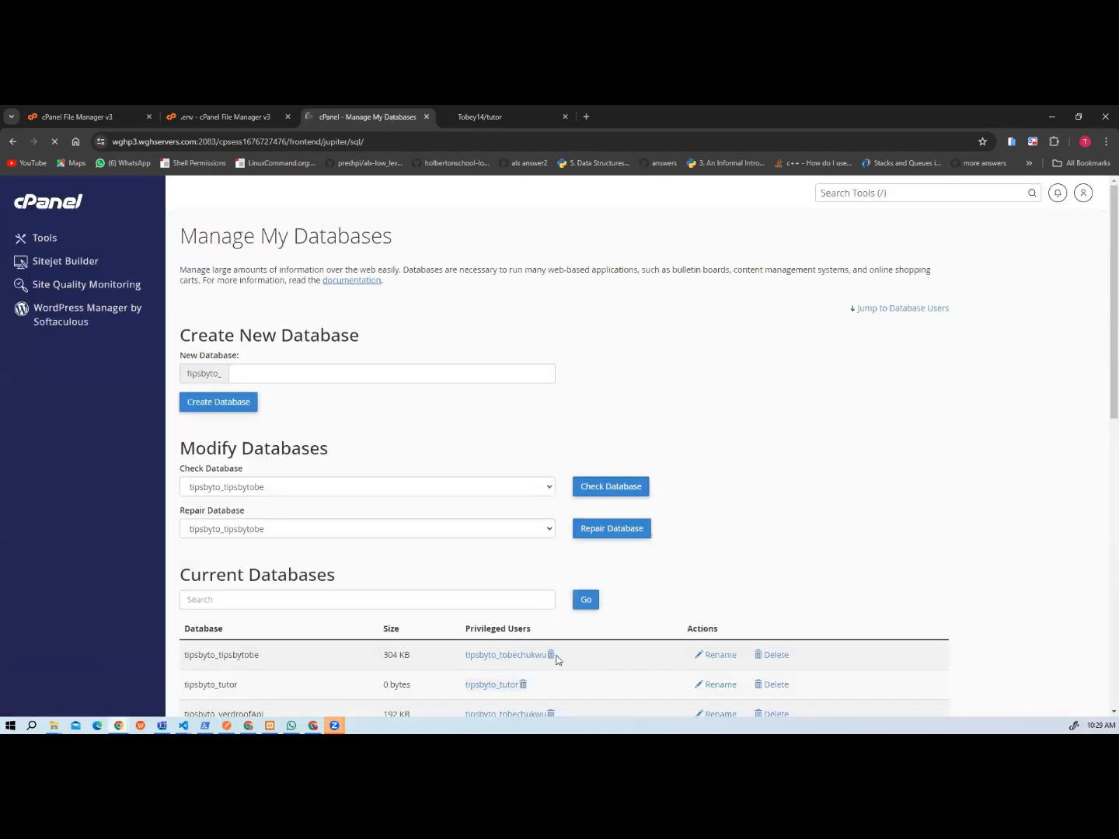
scroll(795, 489, down, 1)
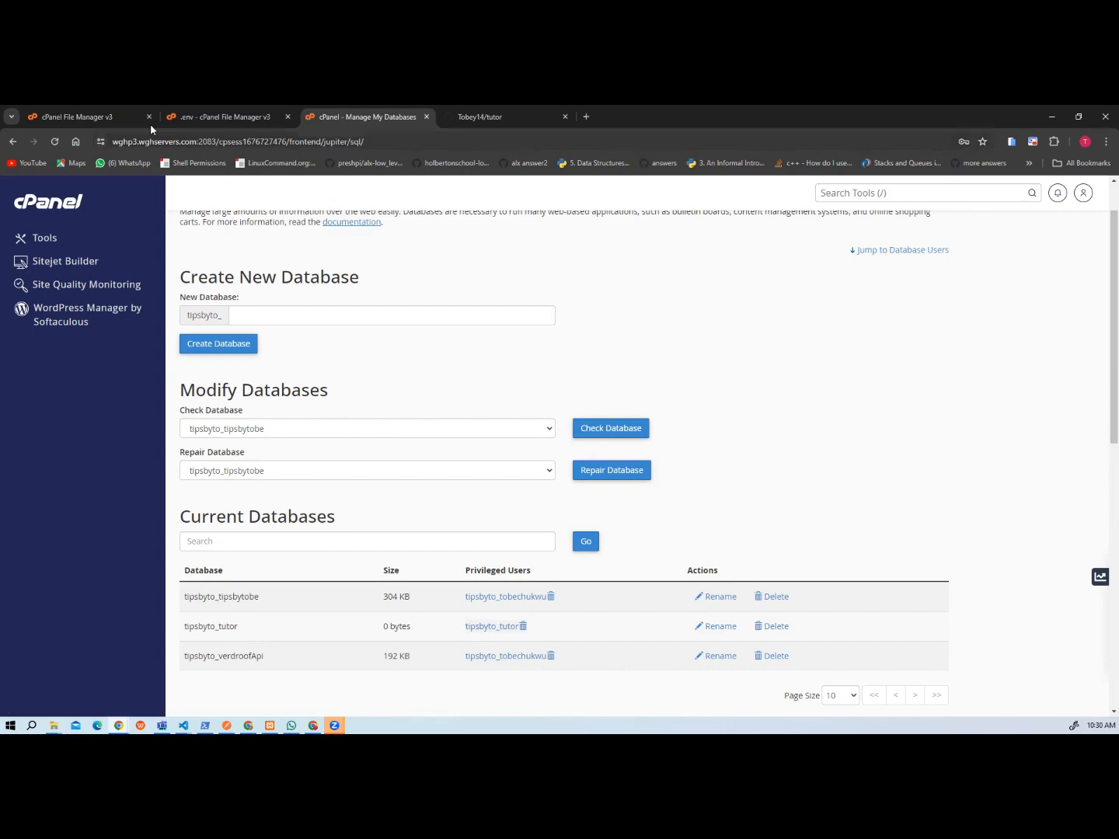
click(88, 118)
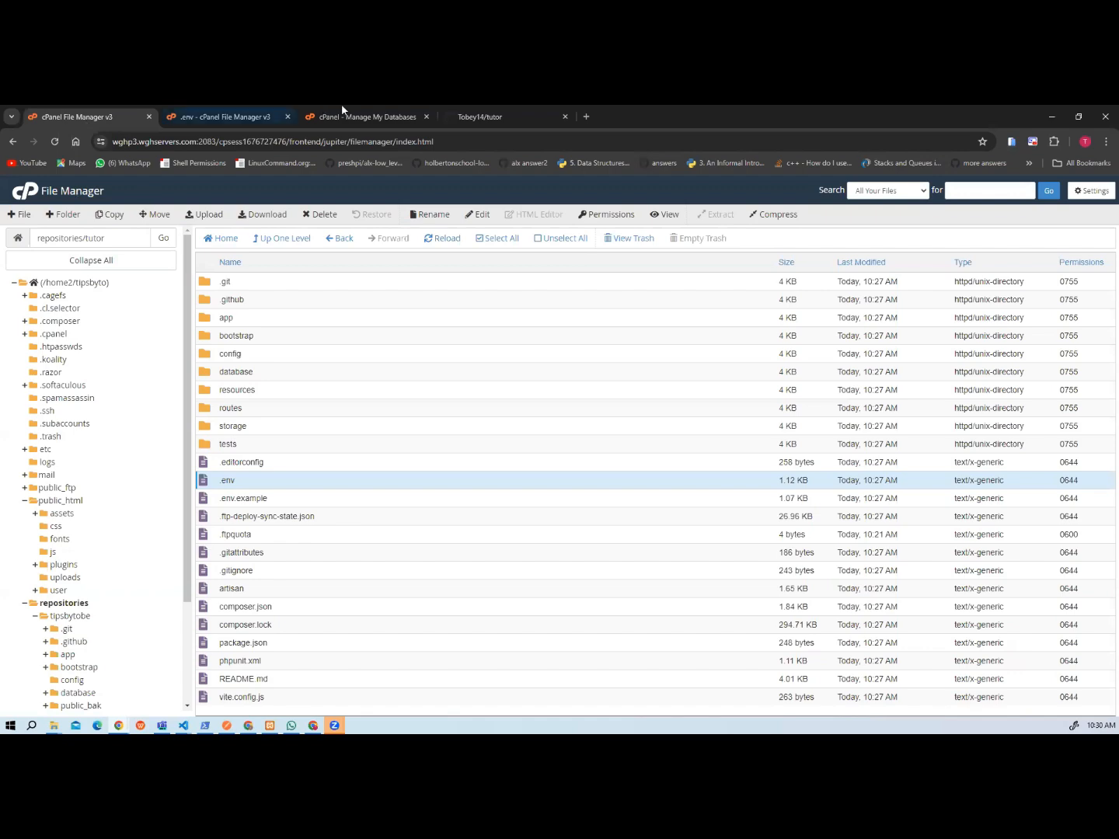
Open phpMyAdmin from the cPanel tools and show the structure of the tipsbyto_tutor database.
click(345, 117)
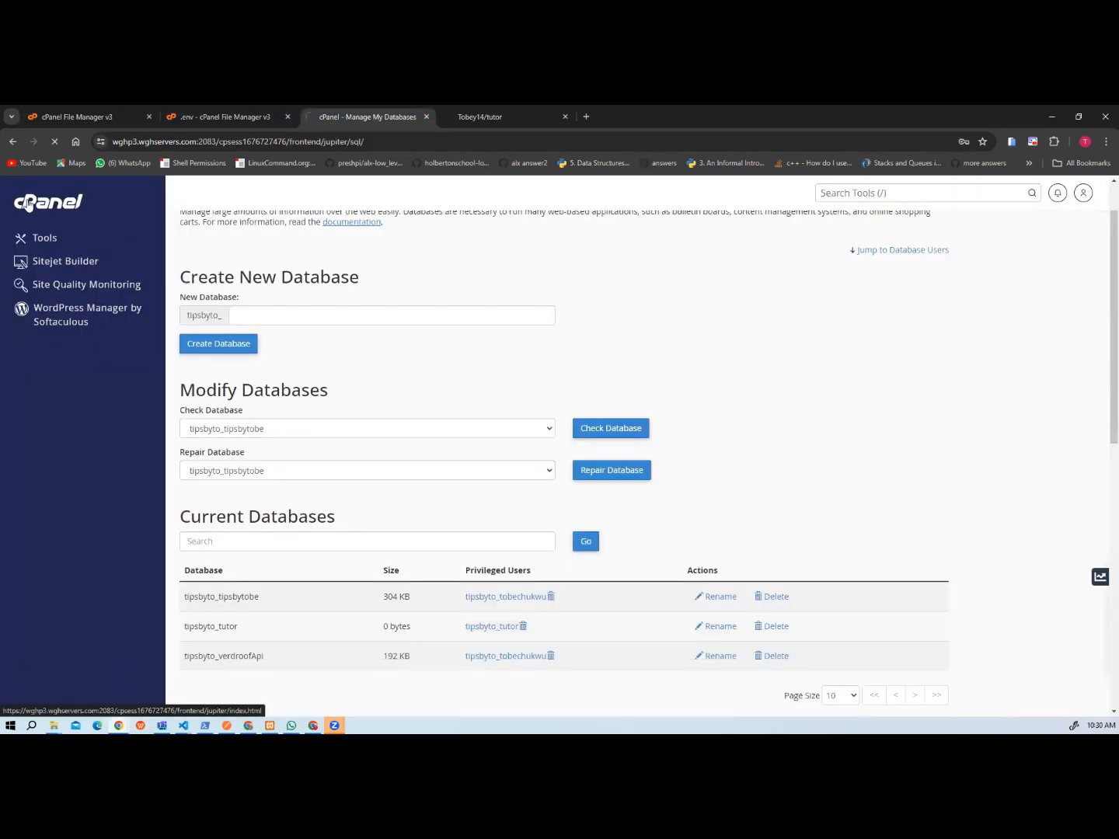
click(28, 204)
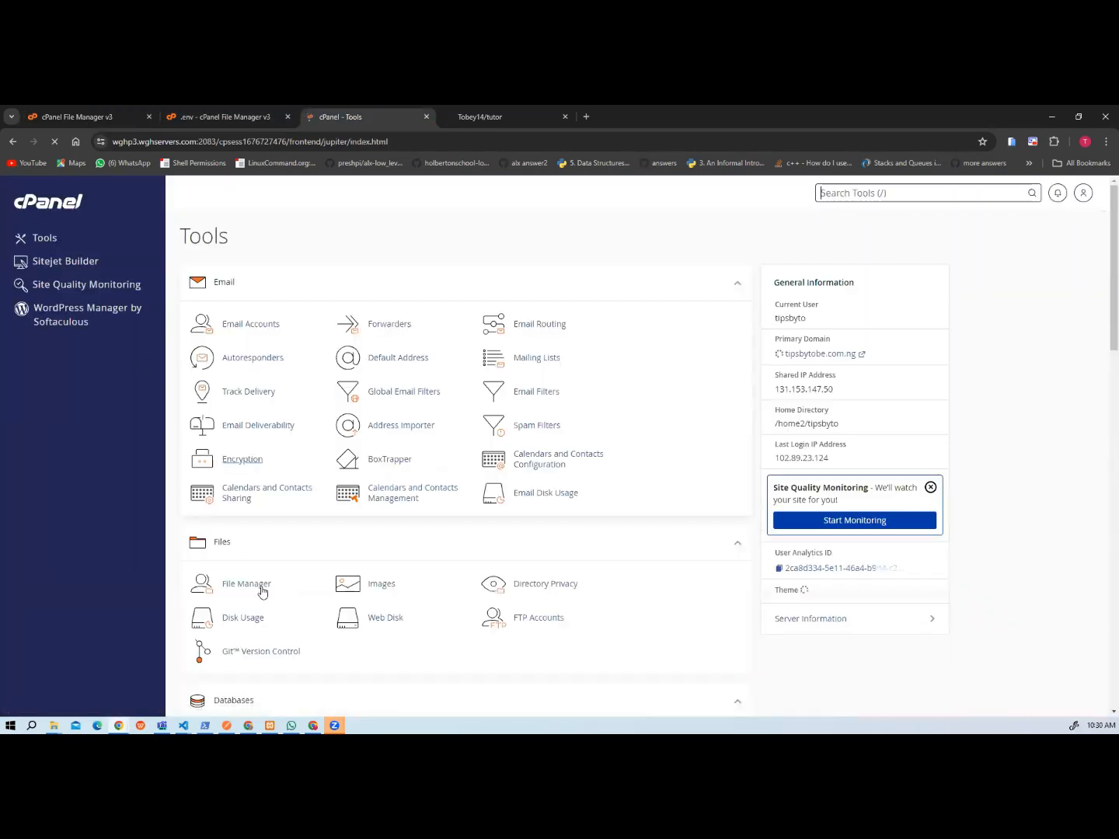
scroll(280, 591, down, 3)
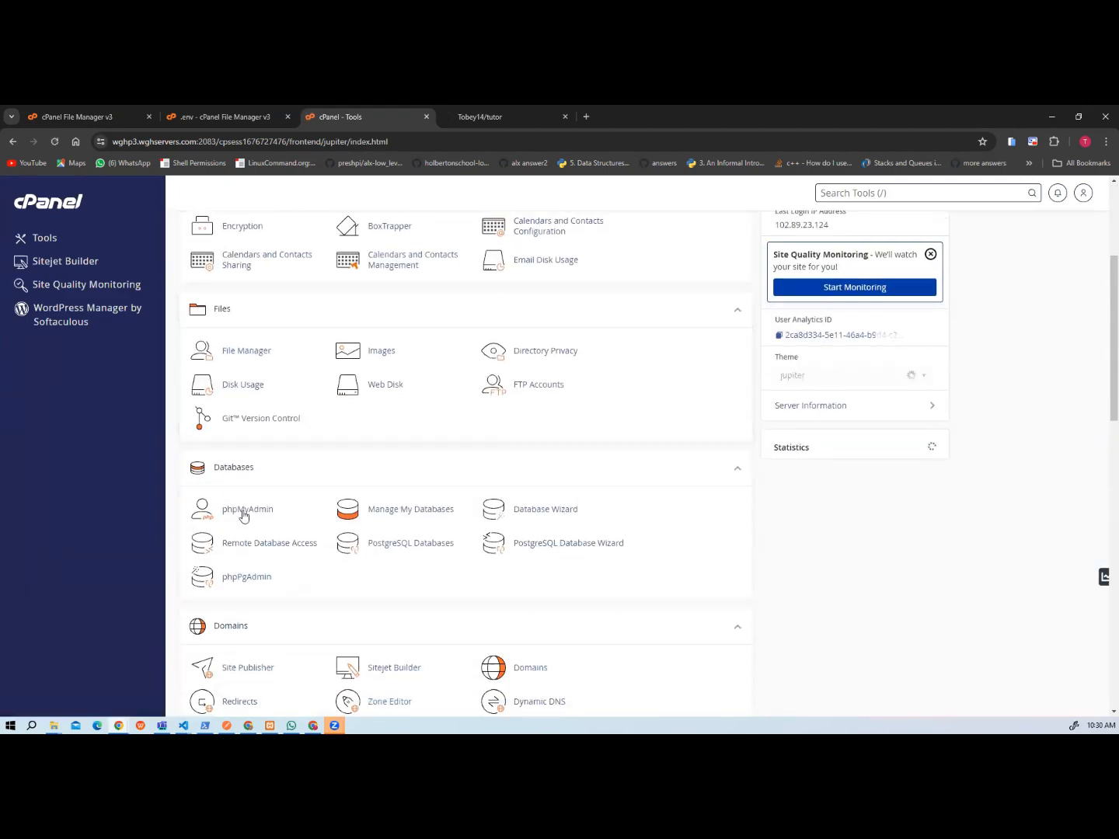
click(244, 512)
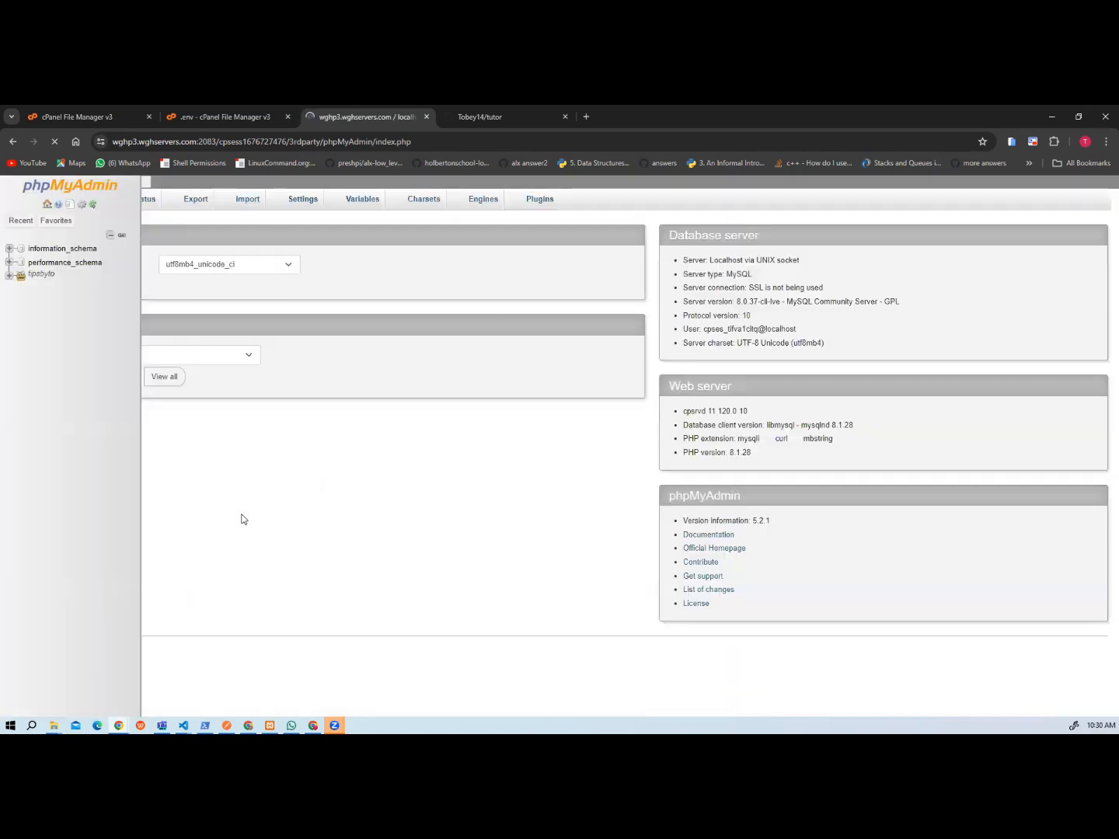
click(8, 276)
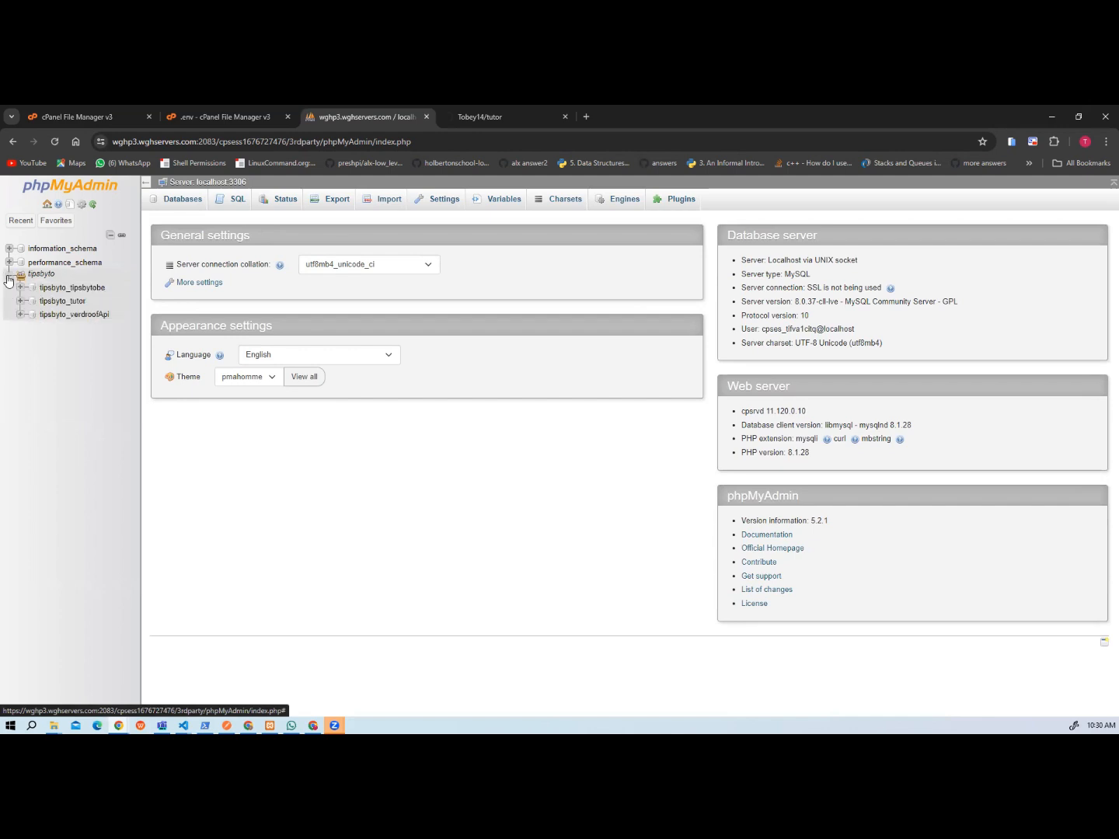
click(59, 302)
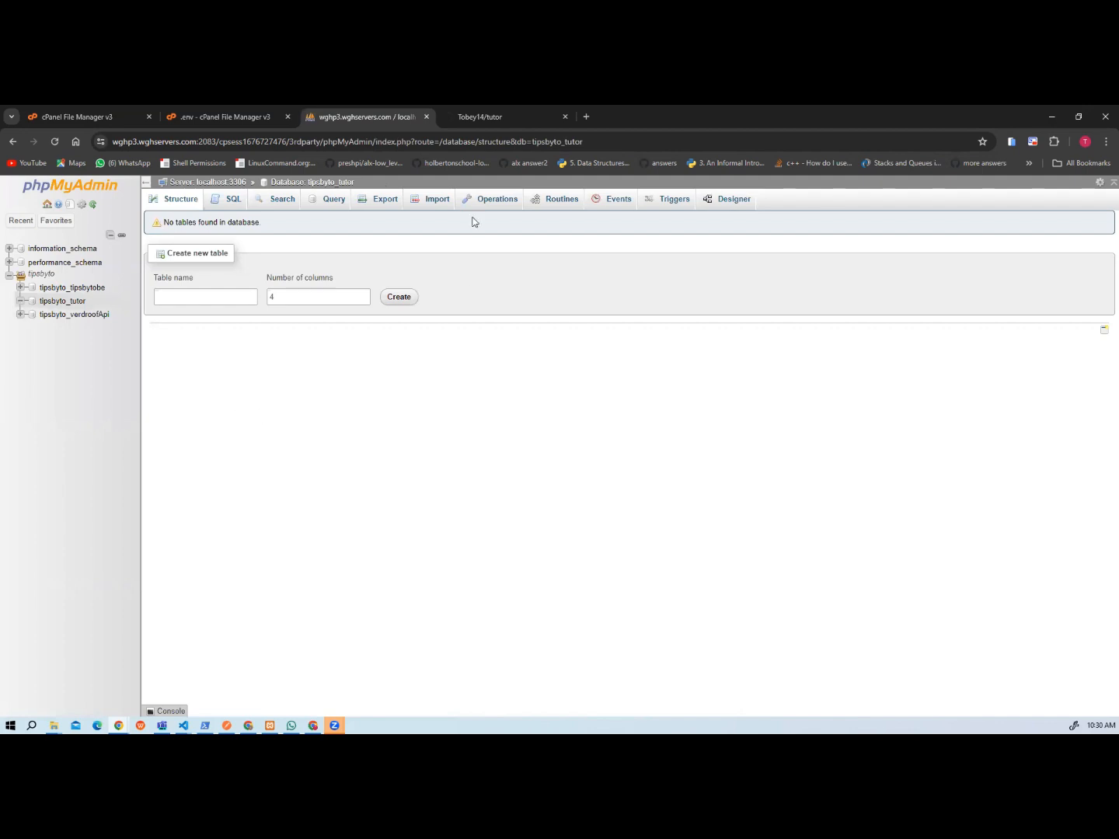
Set APP_NAME to Tutor in the deployed project's .env file.
click(186, 122)
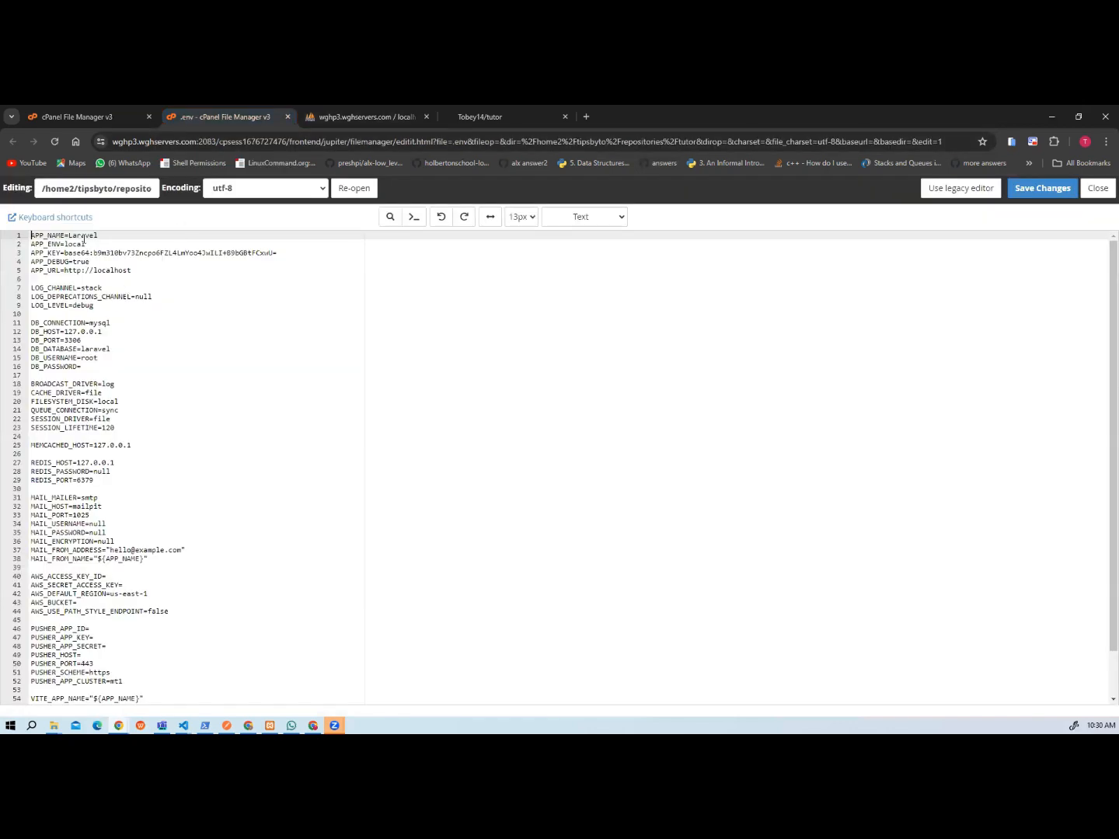
double_click(83, 236)
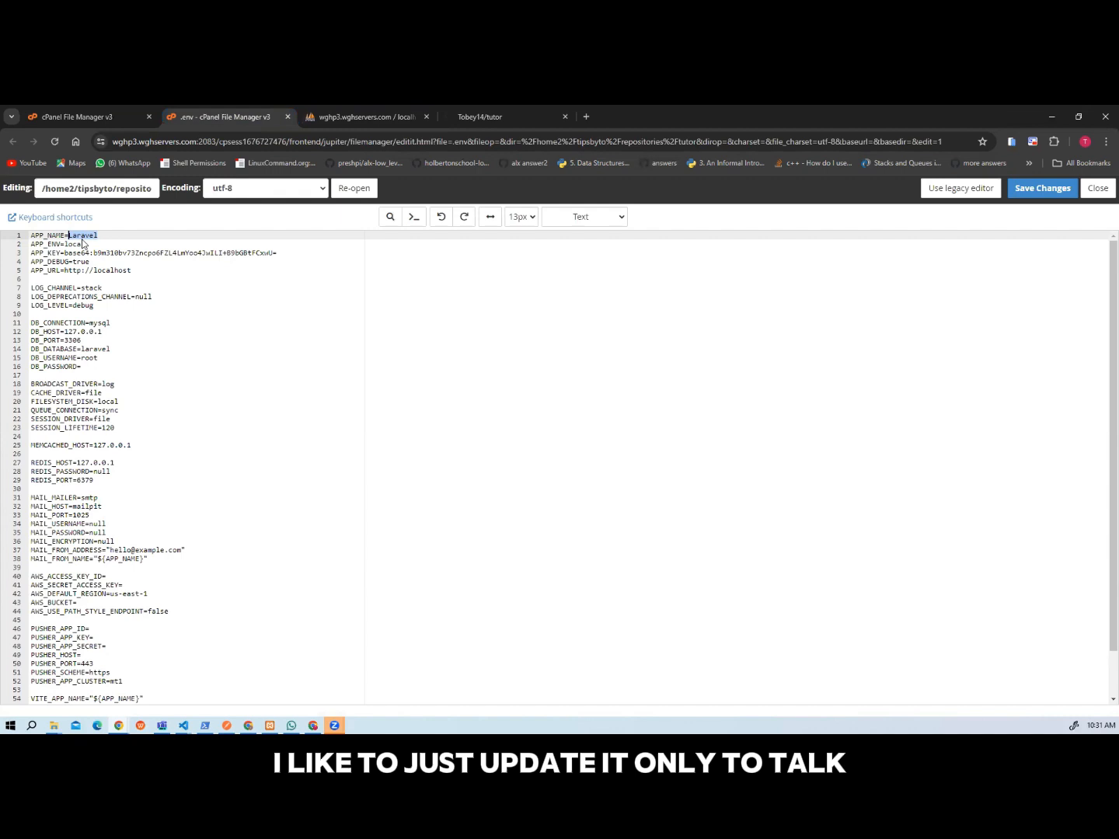
text(Tutor)
click(94, 253)
click(101, 261)
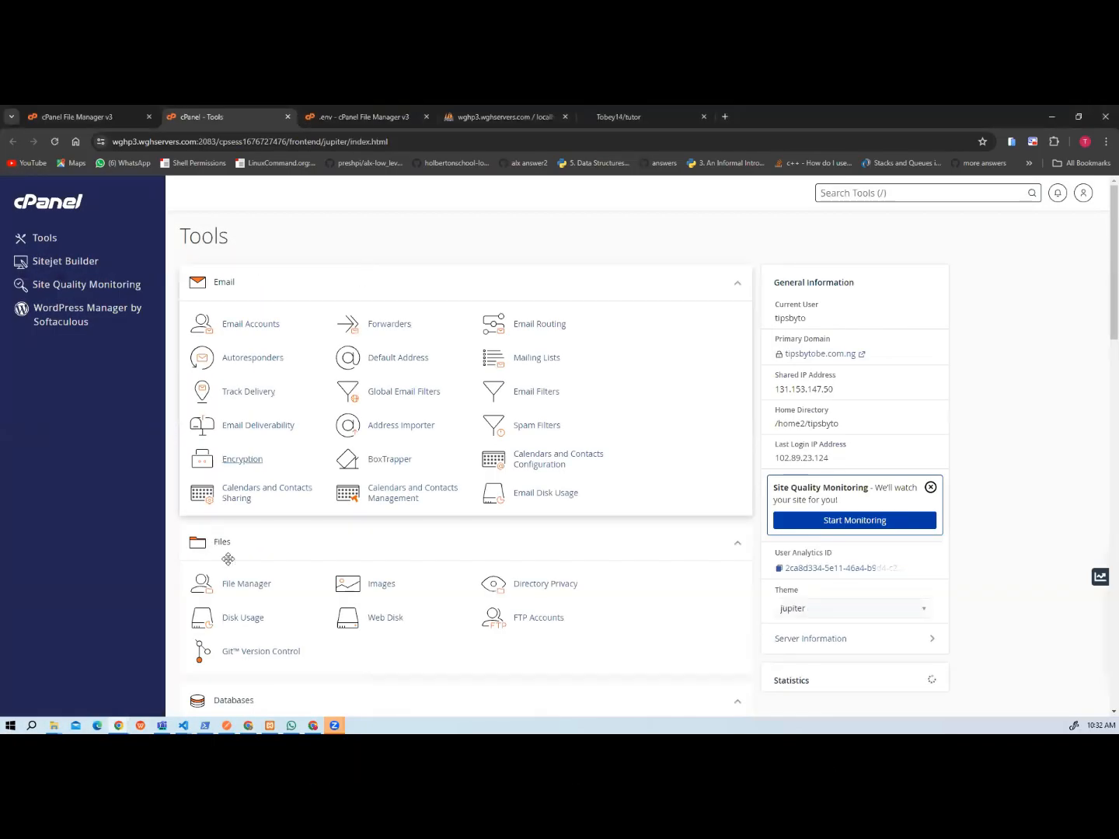
Copy the tutor database's full name from Manage My Databases and set DB_DATABASE to tipsbyto_tutor in the .env file.
scroll(350, 575, down, 3)
click(385, 454)
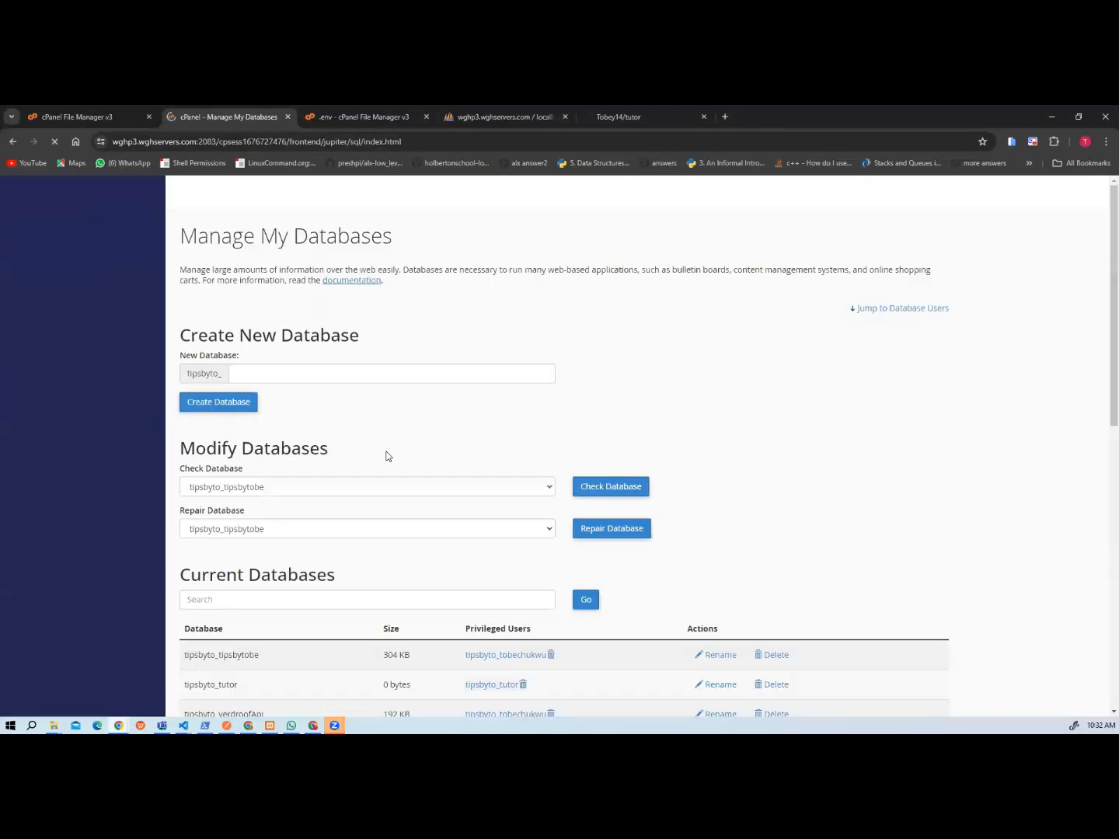
scroll(387, 525, down, 2)
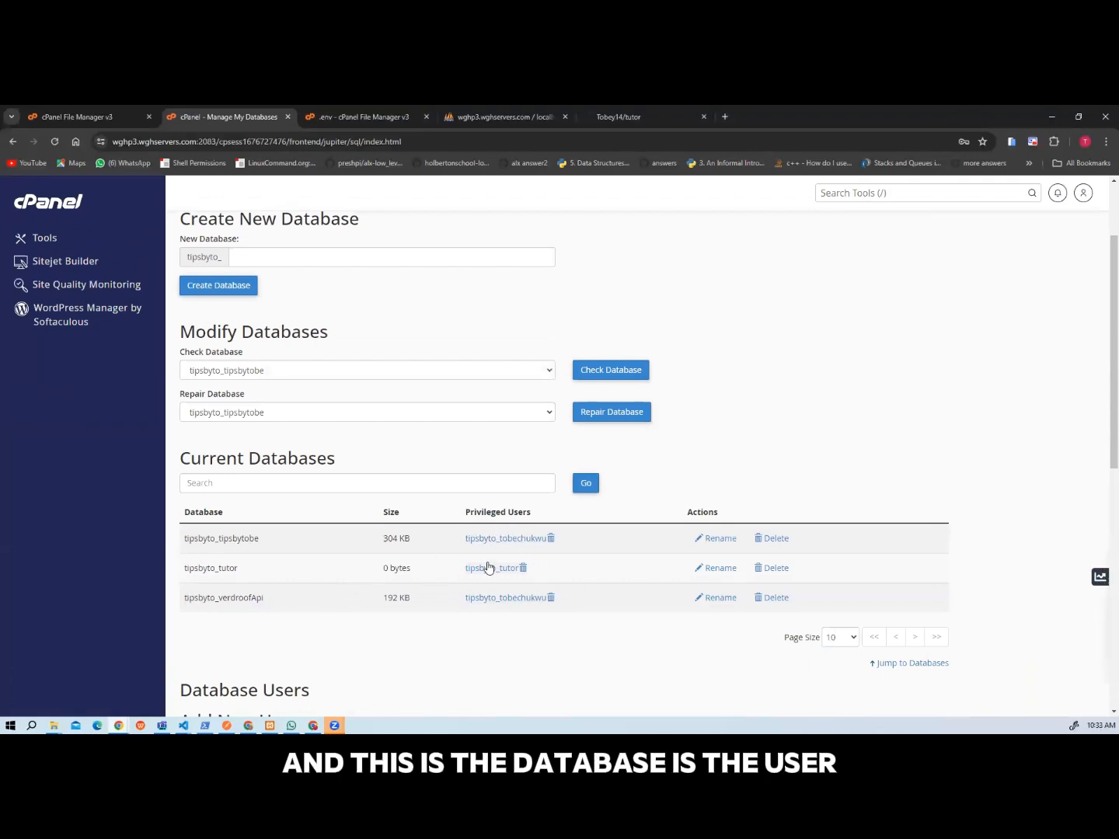
drag(247, 571, 173, 572)
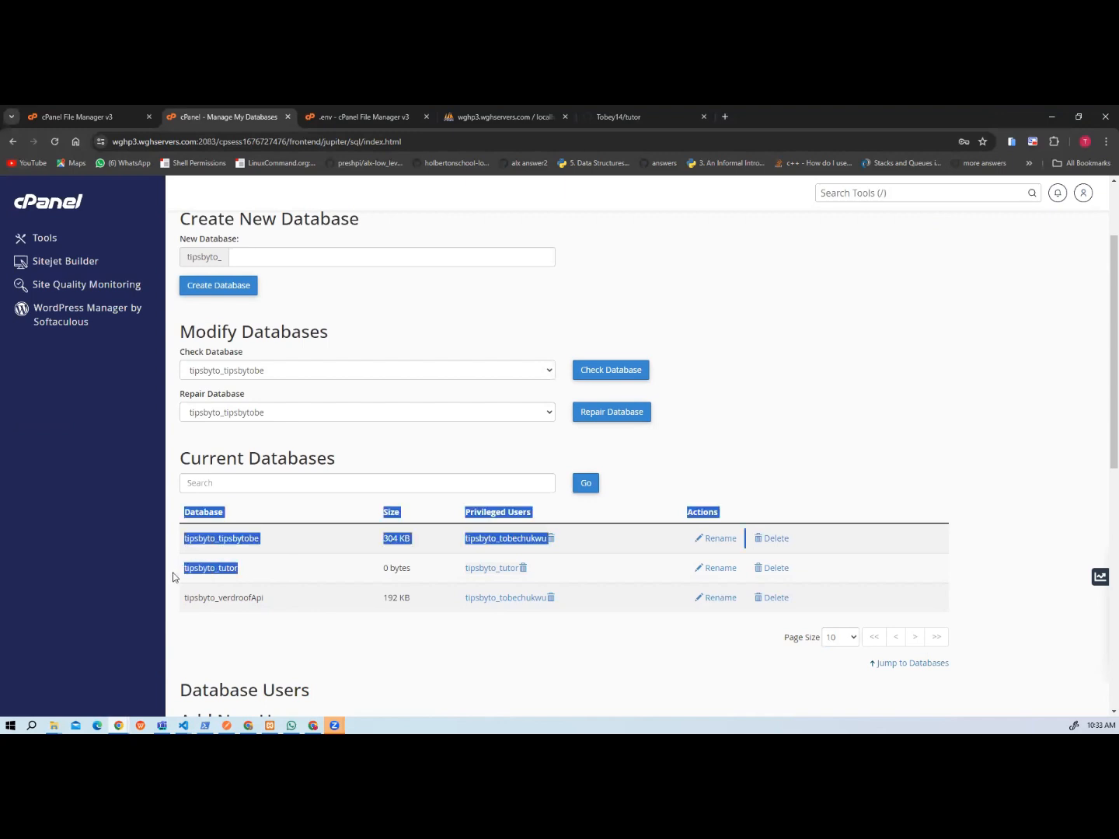
click(244, 572)
drag(241, 572, 184, 568)
key(ctrl+c)
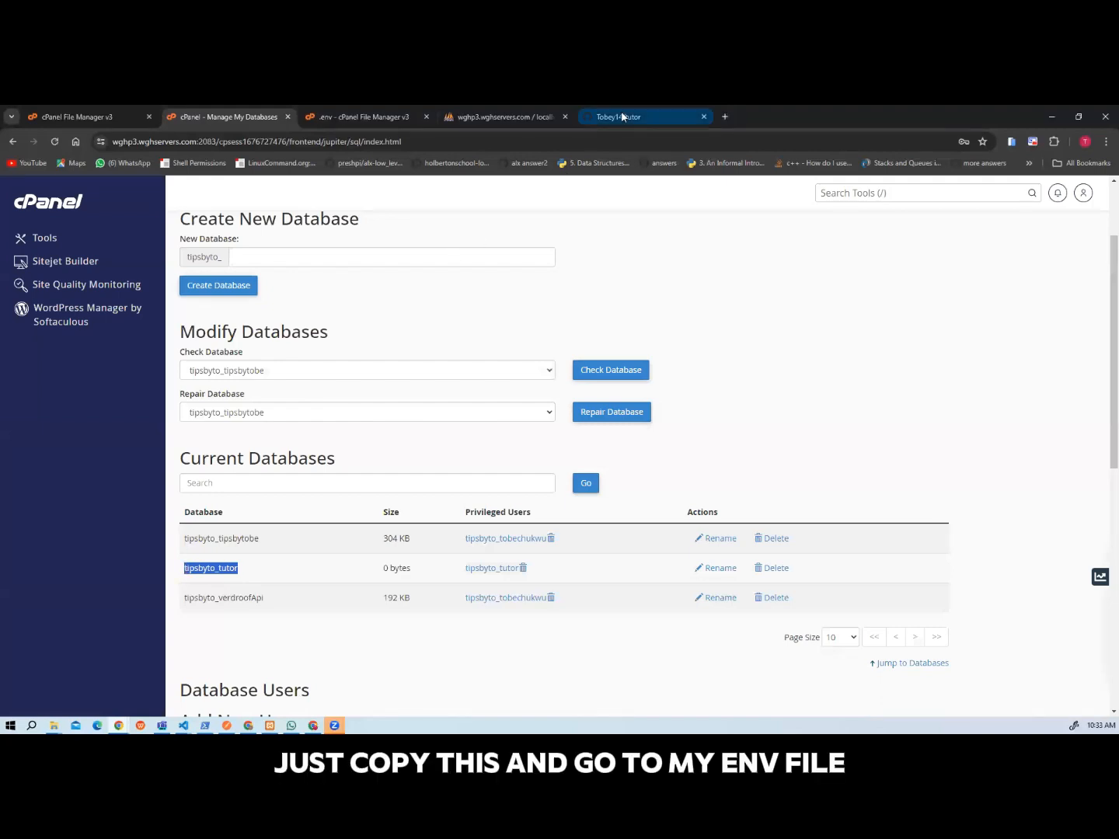
click(360, 116)
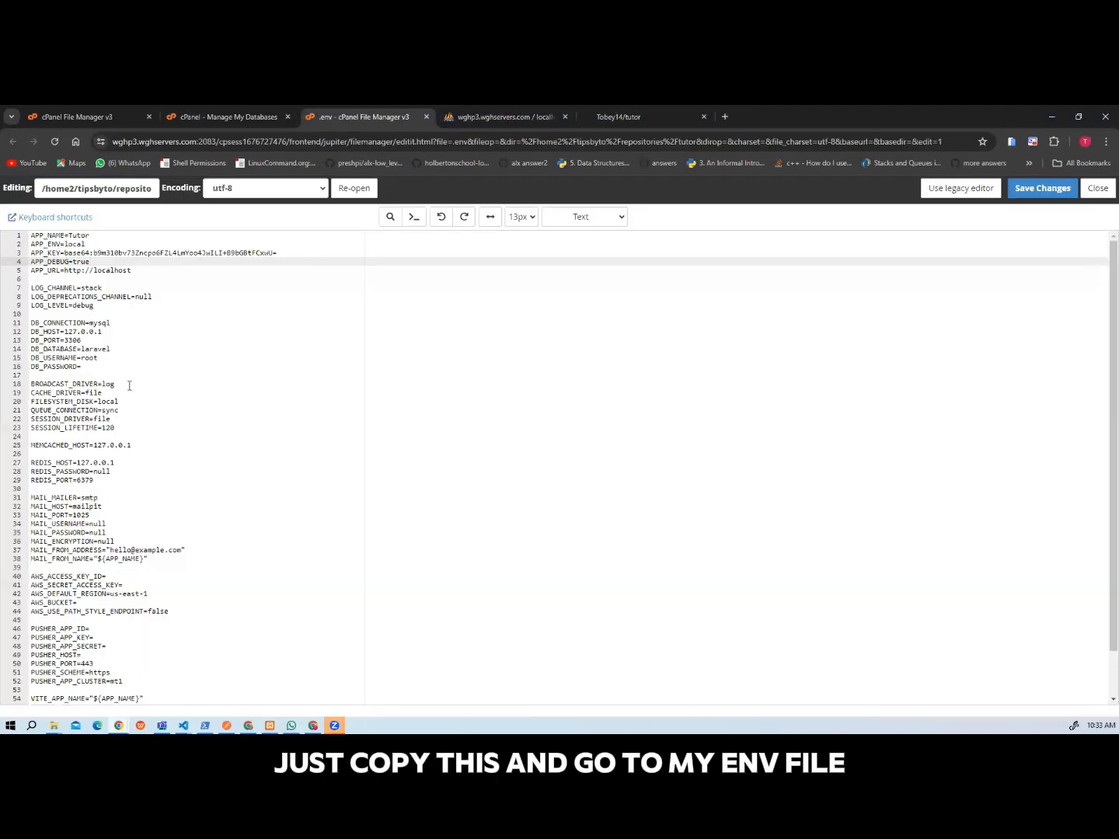
double_click(101, 350)
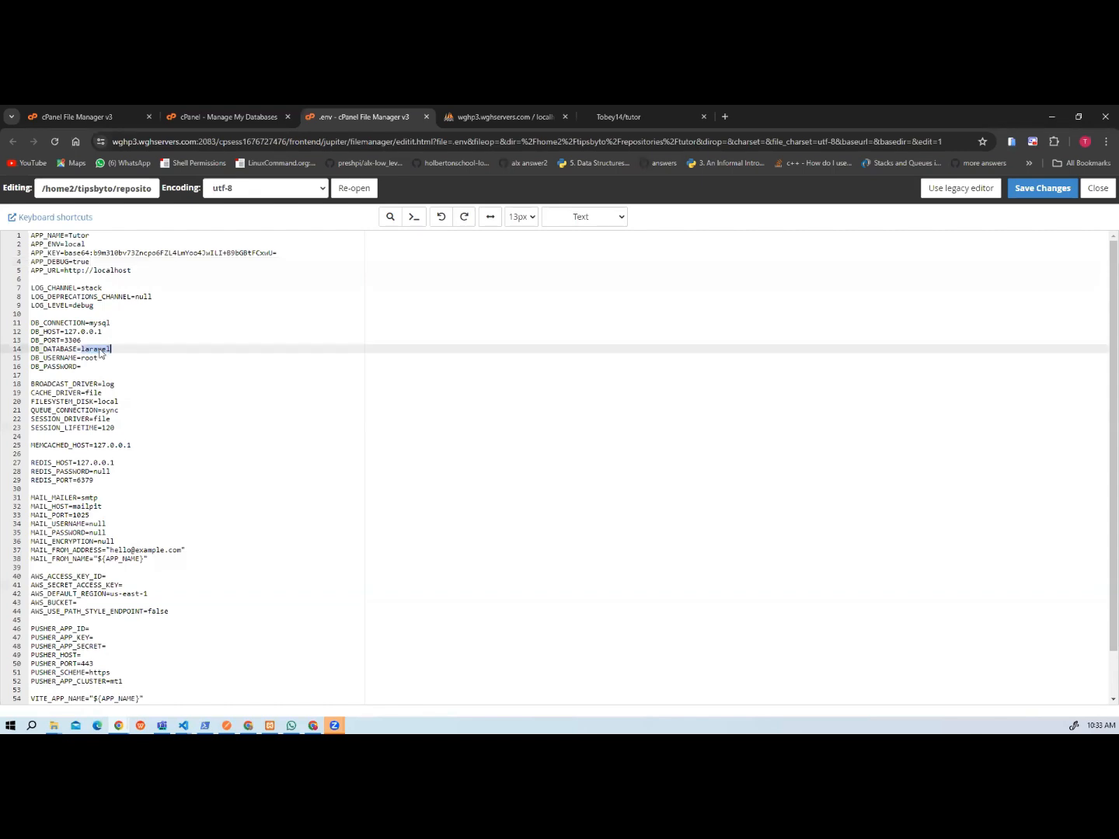
key(ctrl+v)
Copy the tutor database's privileged user into DB_USERNAME as tipsbyto_tutor and remove the extra line breaks around it.
mouse_move(65, 118)
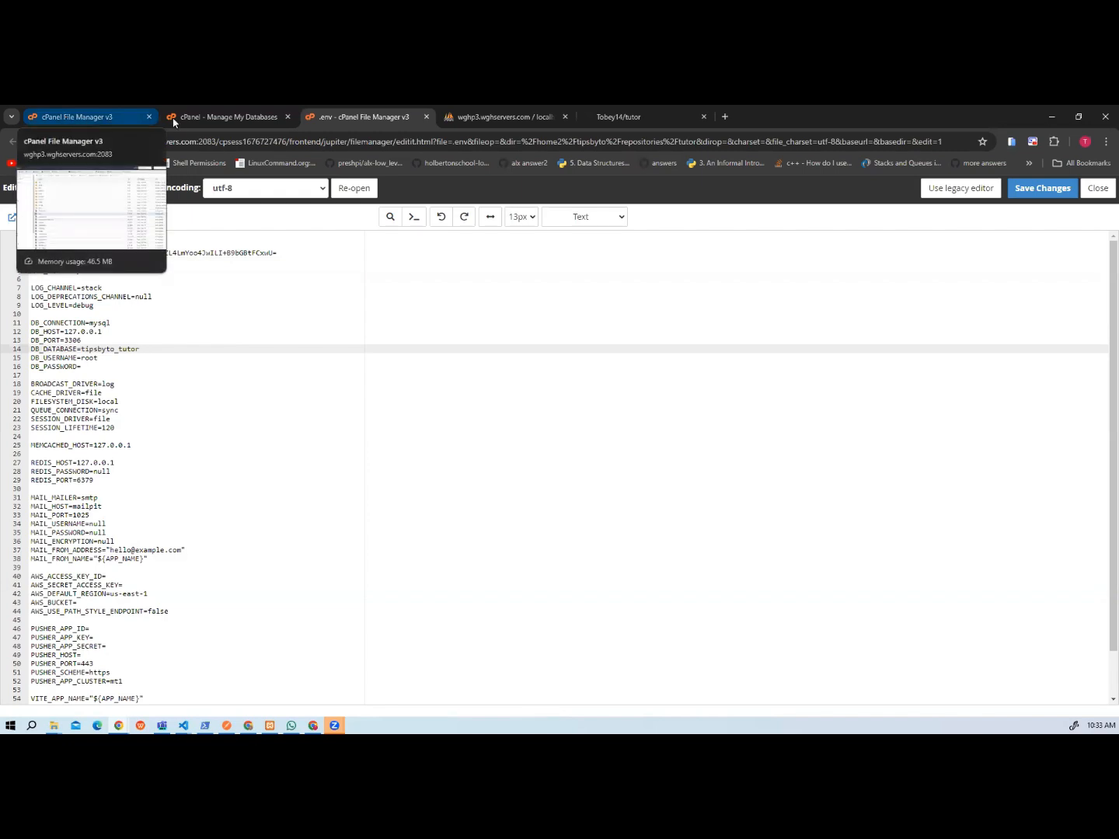
click(227, 118)
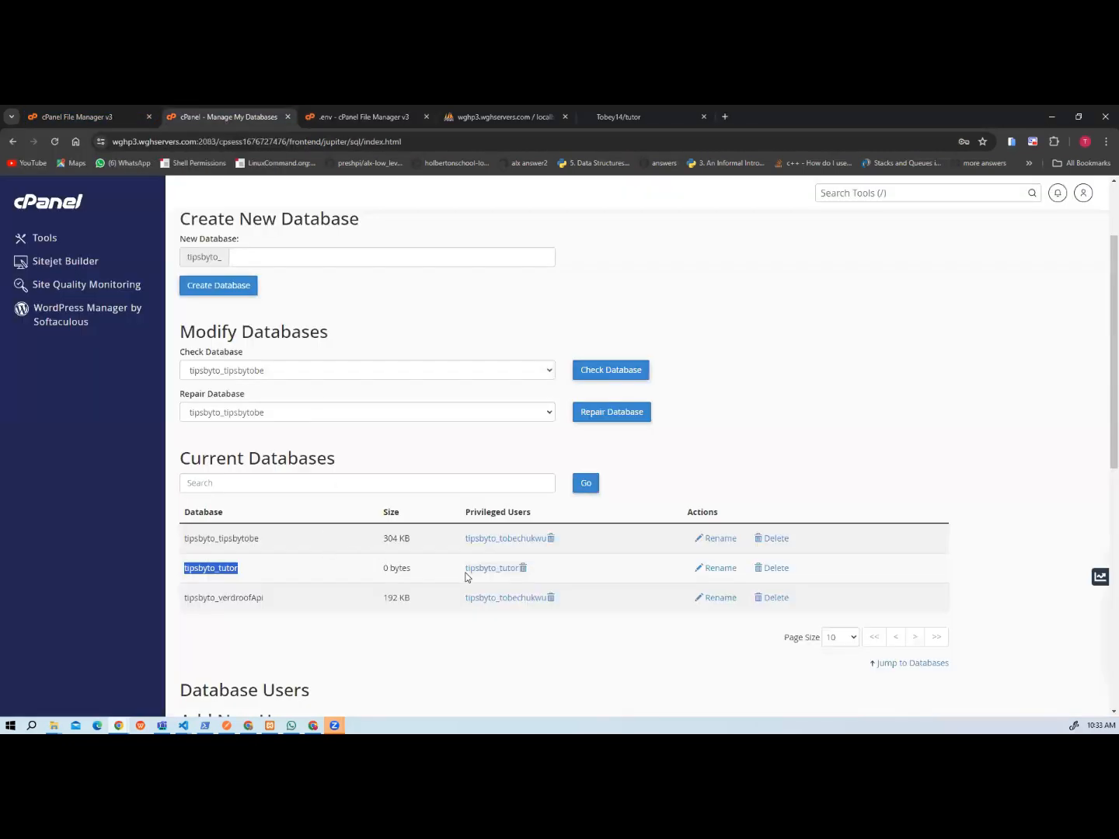
drag(465, 569, 517, 576)
key(ctrl+c)
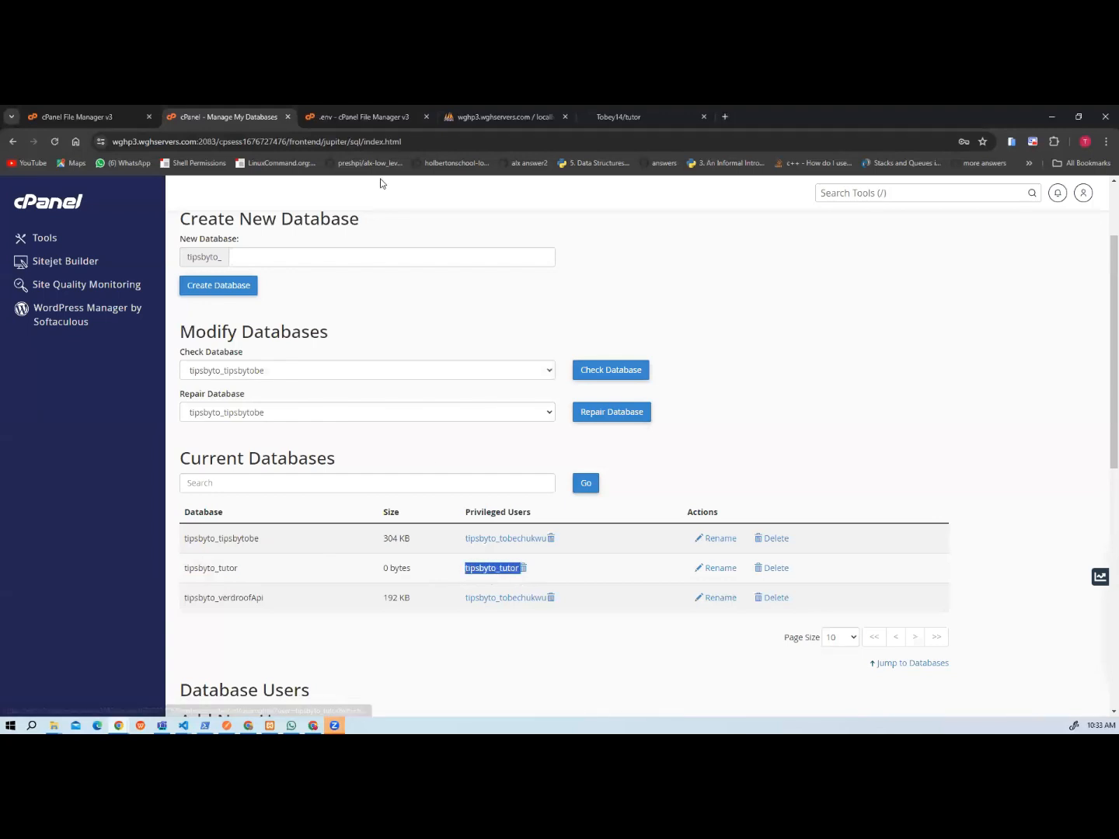
click(371, 117)
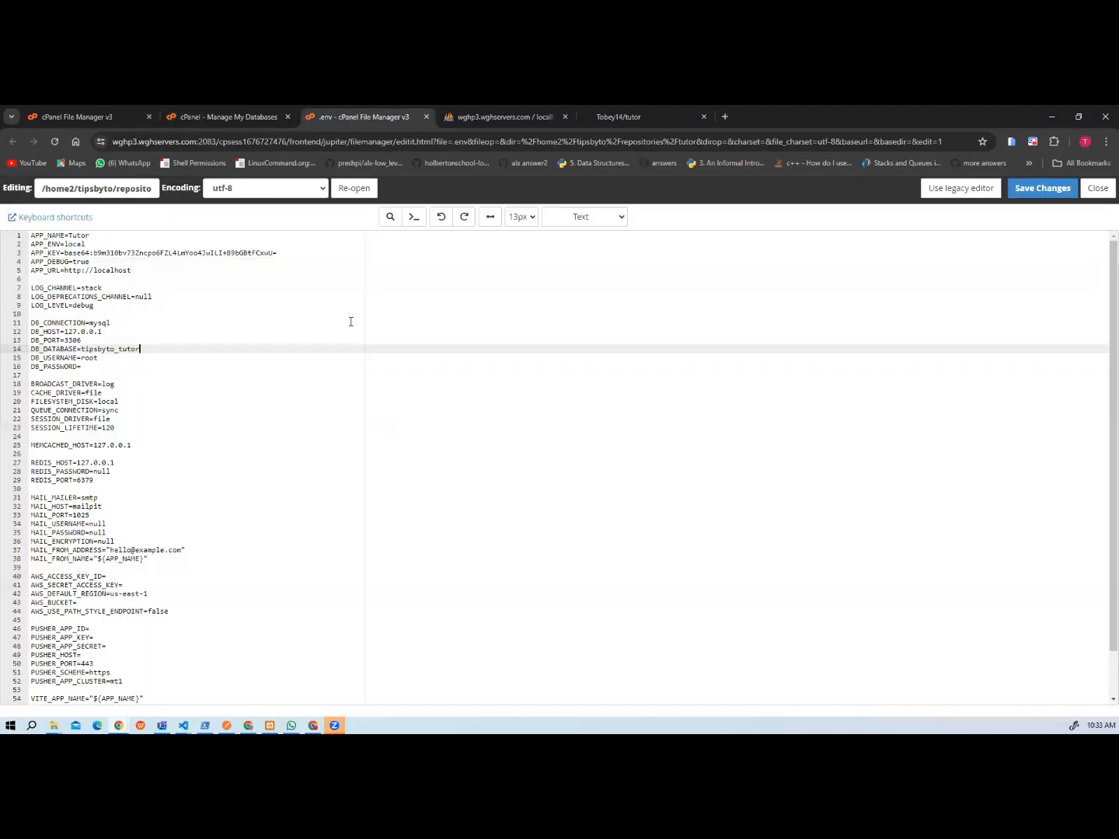
double_click(88, 359)
key(ctrl+v)
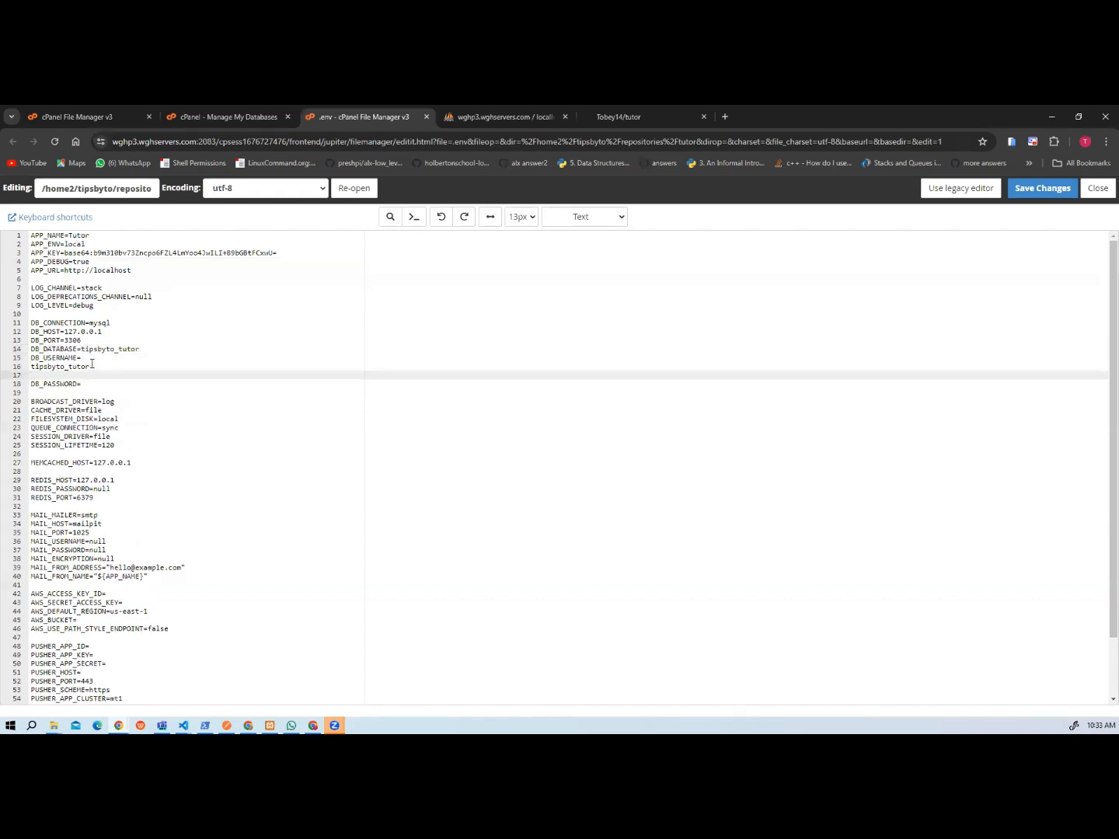
click(90, 359)
key(Delete)
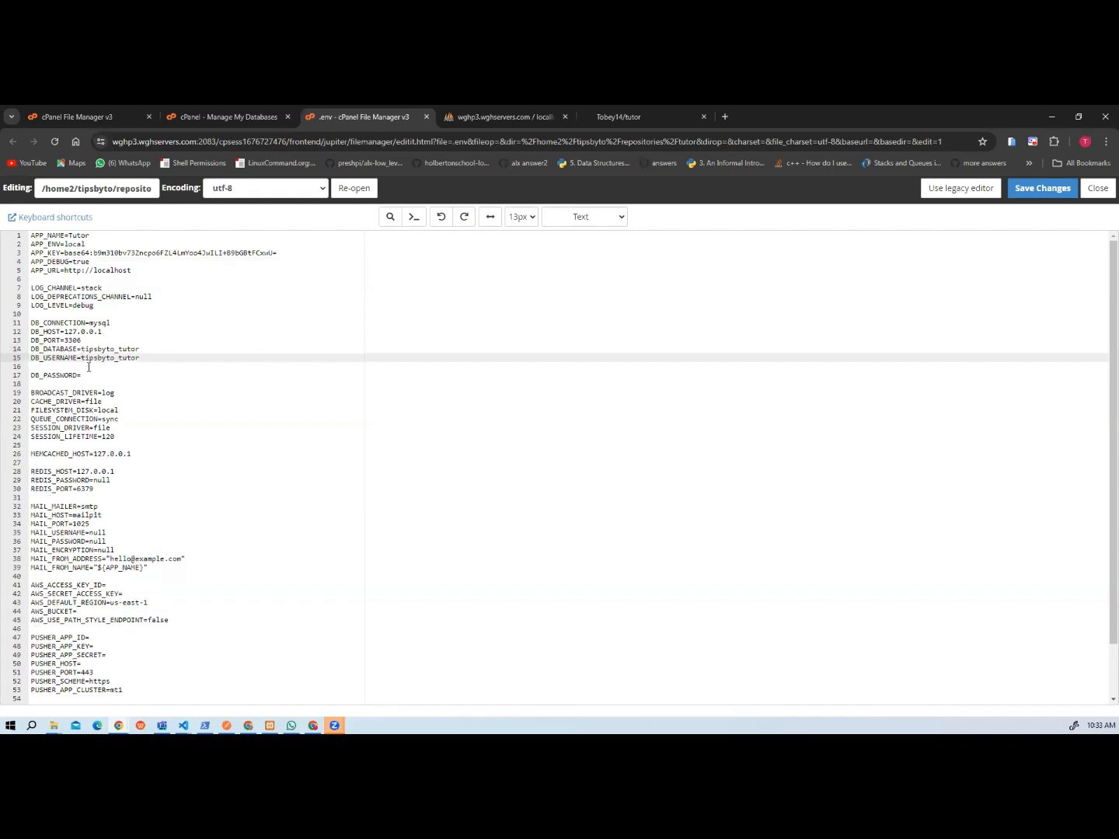
click(87, 368)
key(BackSpace)
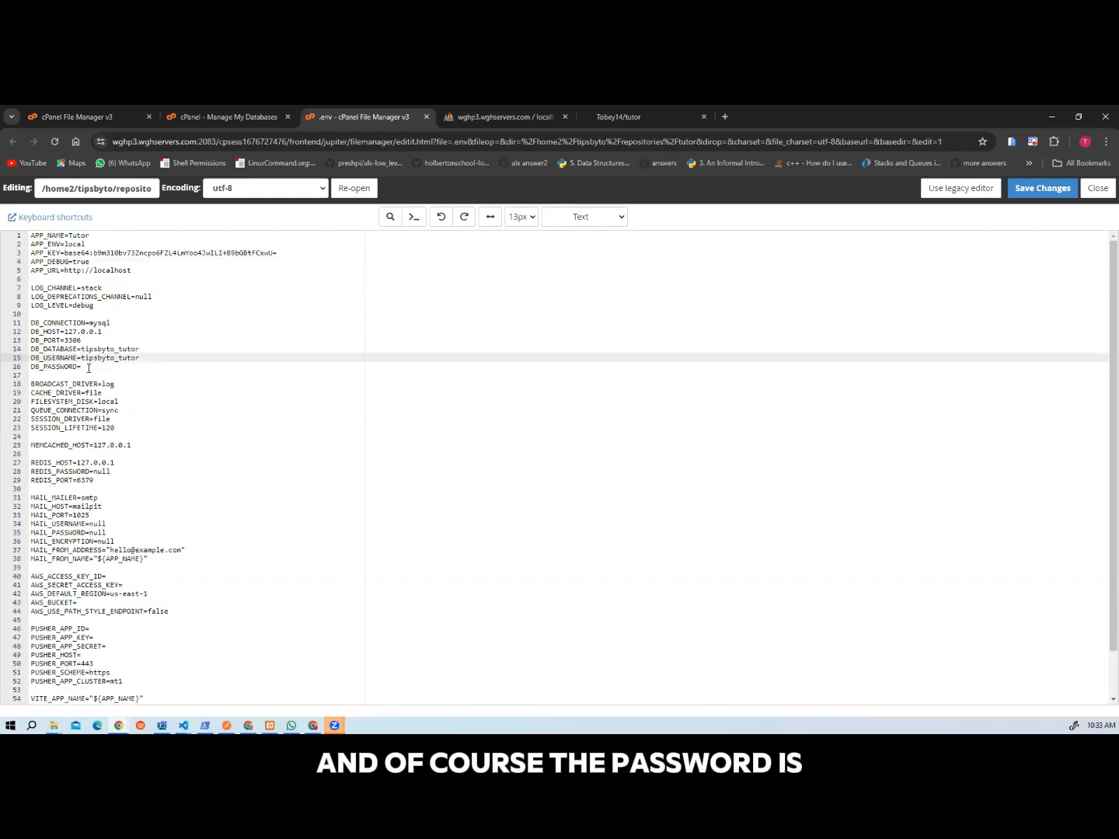
Enter the database user's password as DB_PASSWORD and save the .env file.
key(Down)
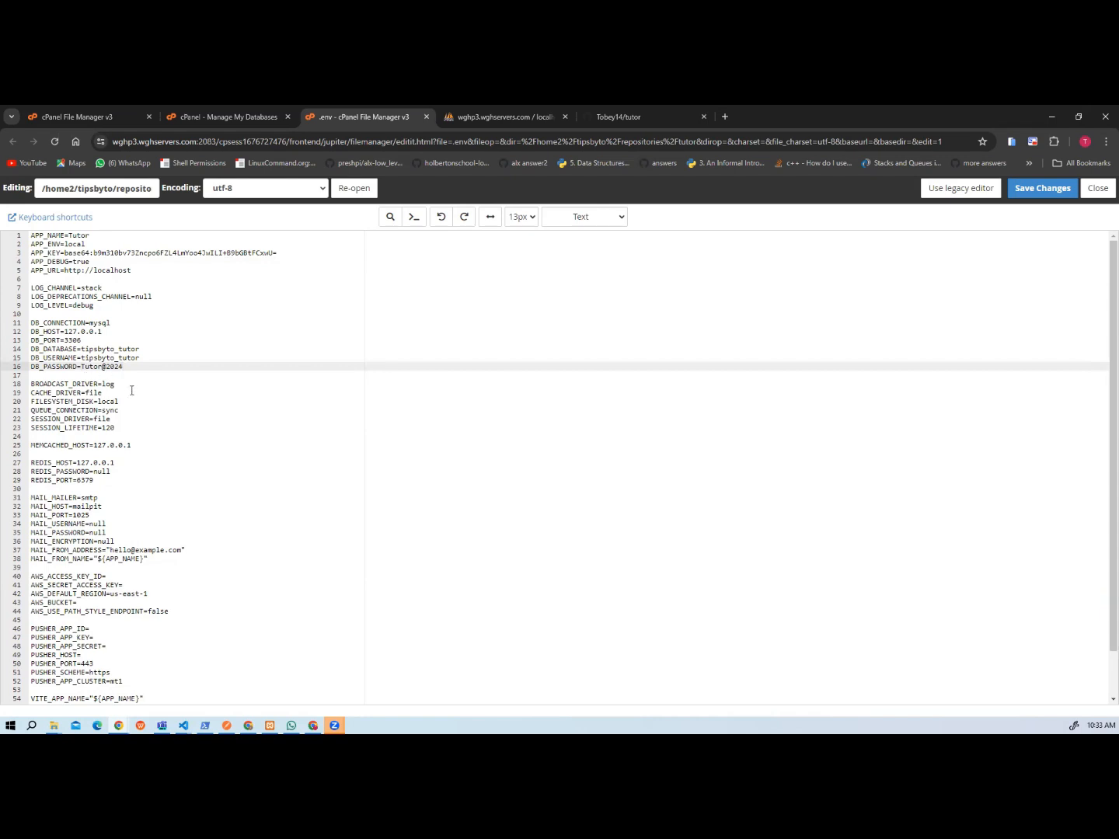
click(132, 390)
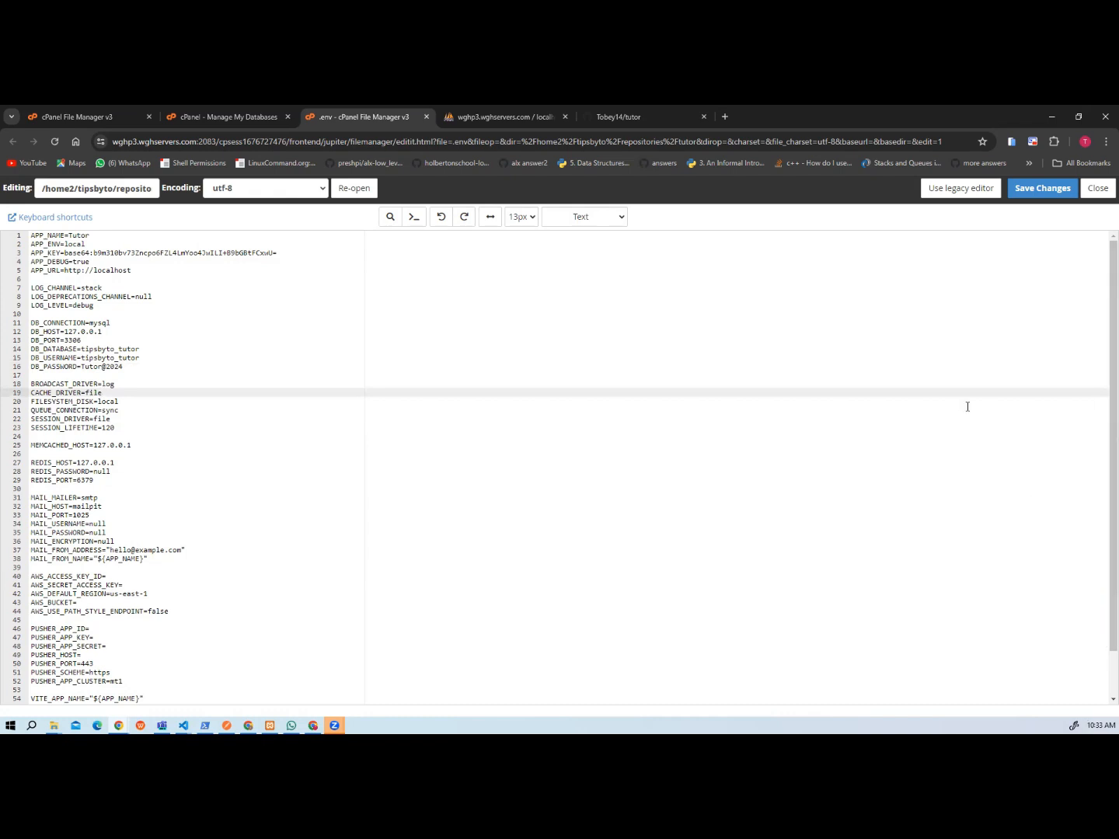
click(1022, 199)
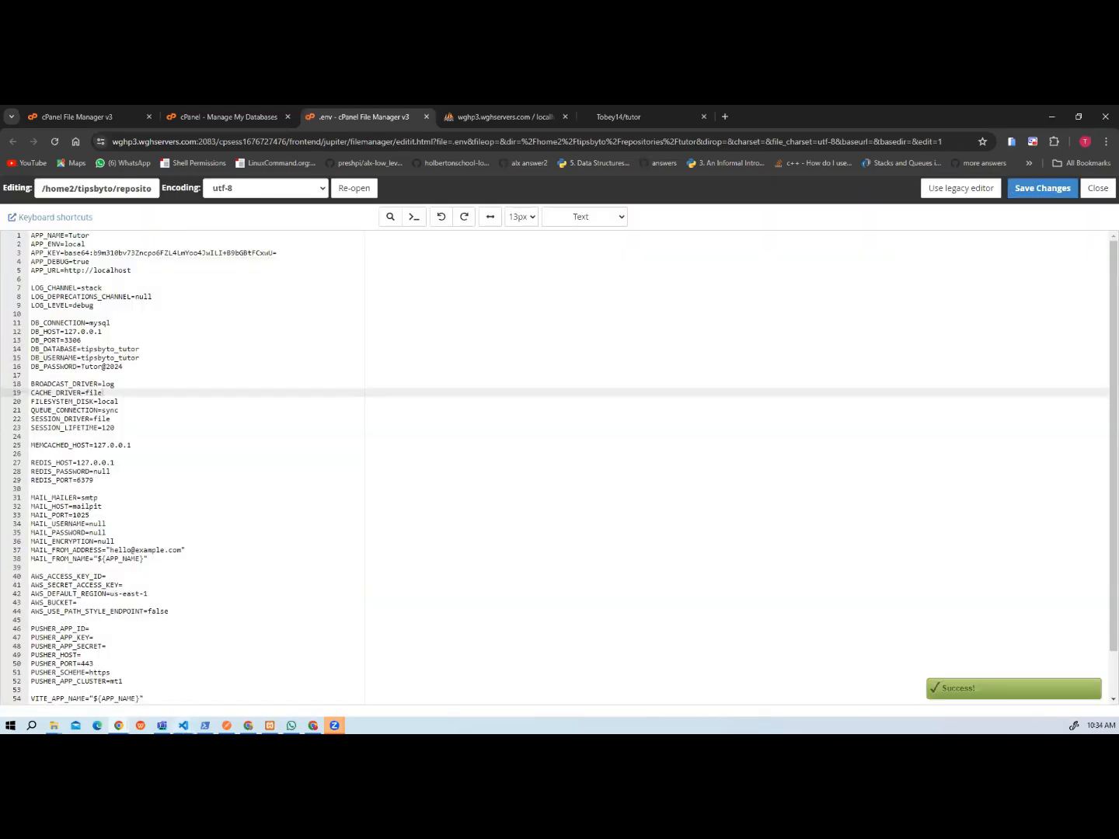
Switch to the tutorean project in VS Code, comment out the Copy .env step in tutor.yml, and save the workflow.
click(183, 725)
click(62, 677)
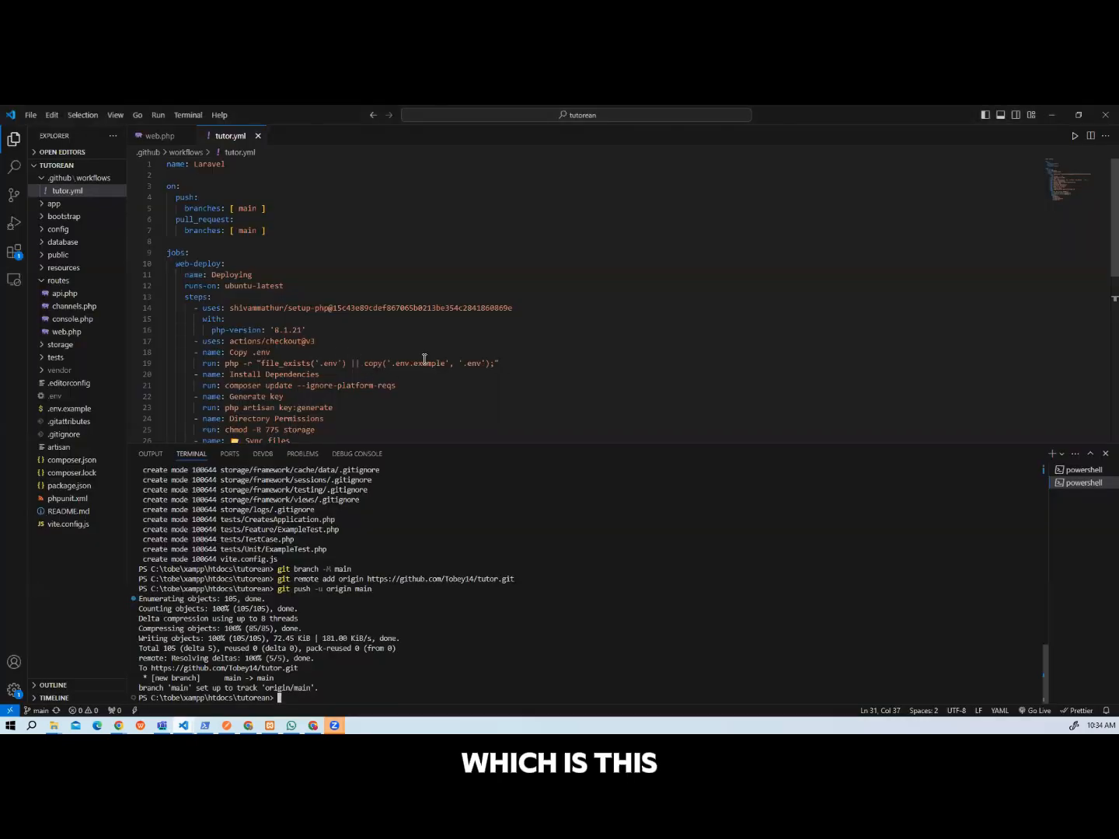
drag(424, 355, 537, 369)
click(193, 355)
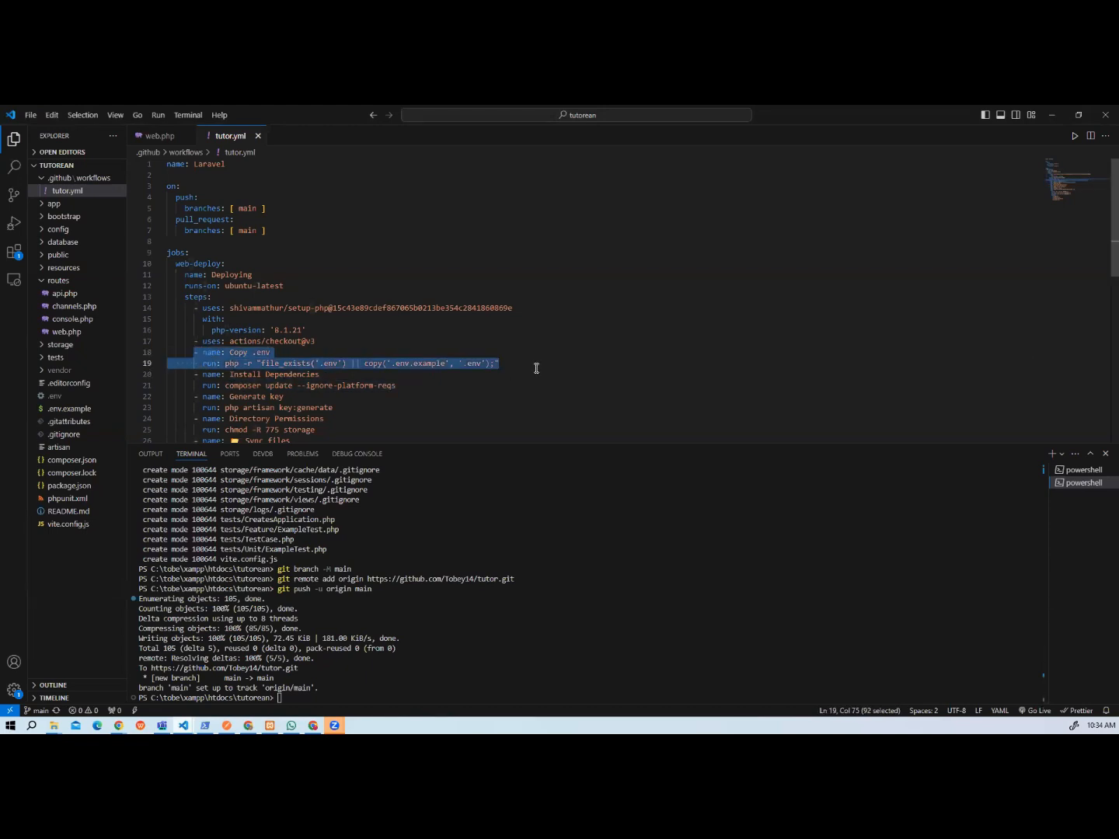
key(ctrl+slash)
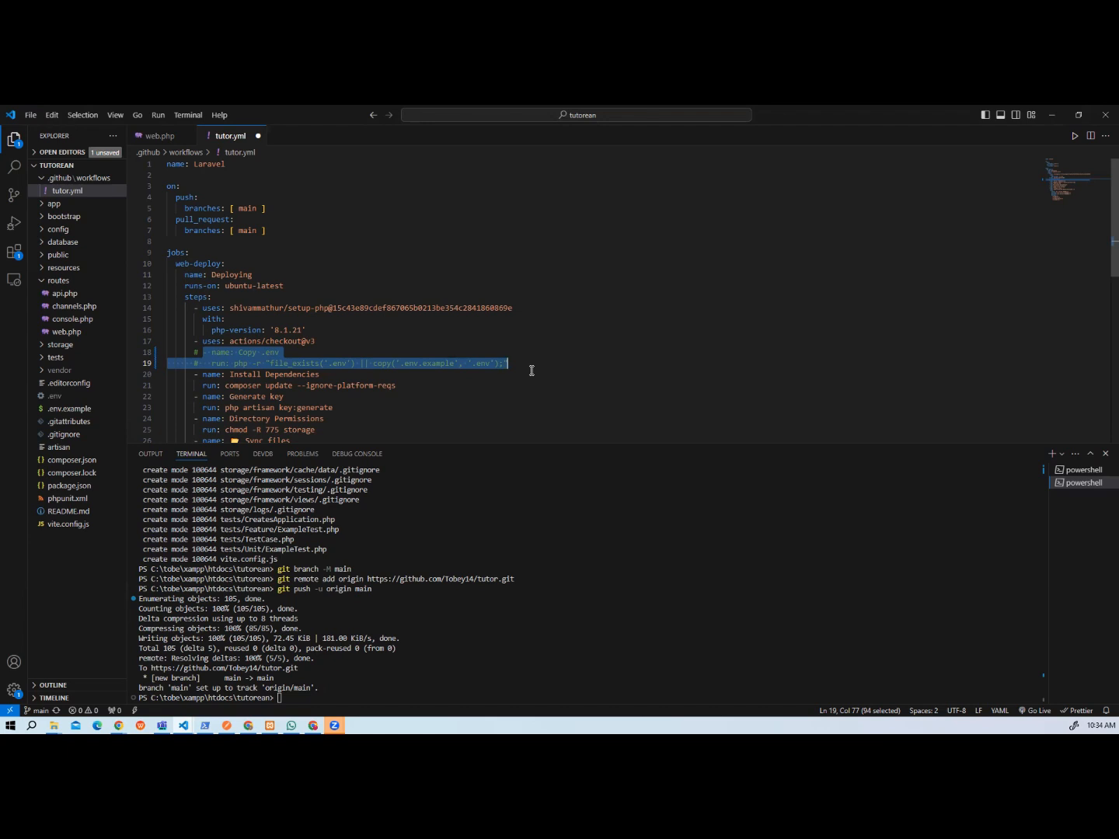
key(ctrl+s)
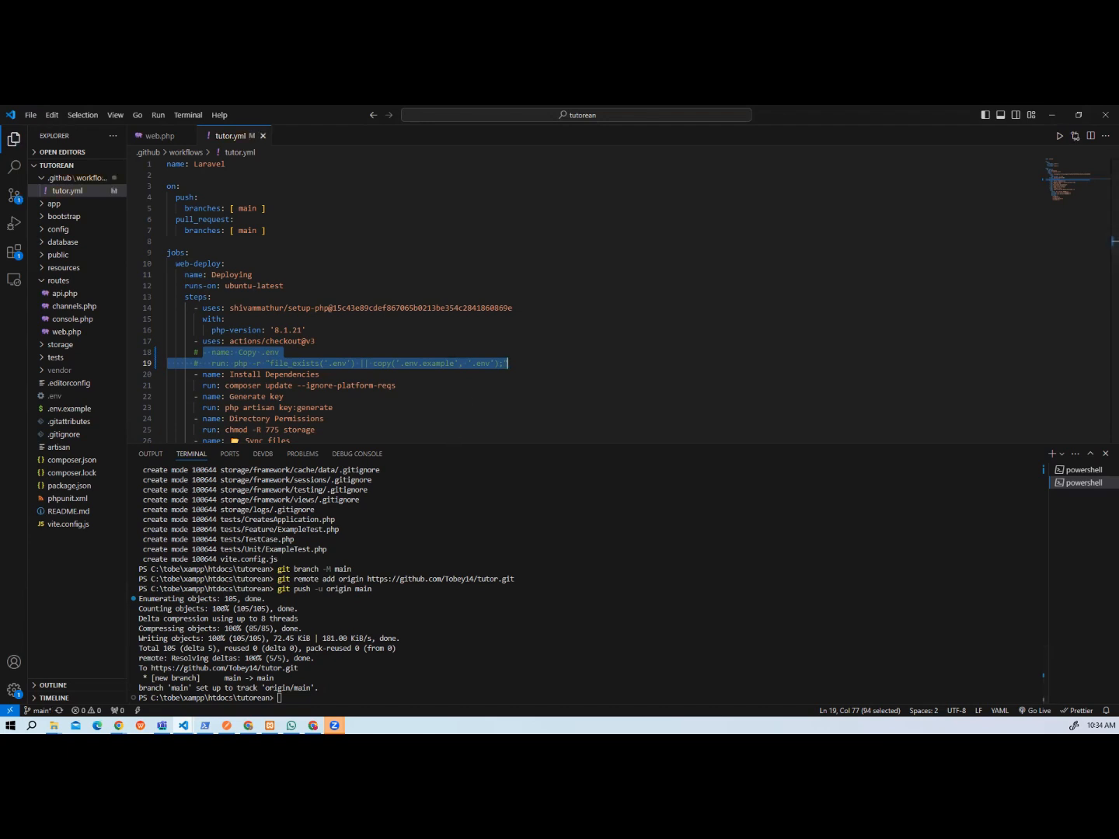
Return to the browser, save and close the .env file, and open the import page for tipsbyto_tutor in phpMyAdmin.
mouse_move(183, 725)
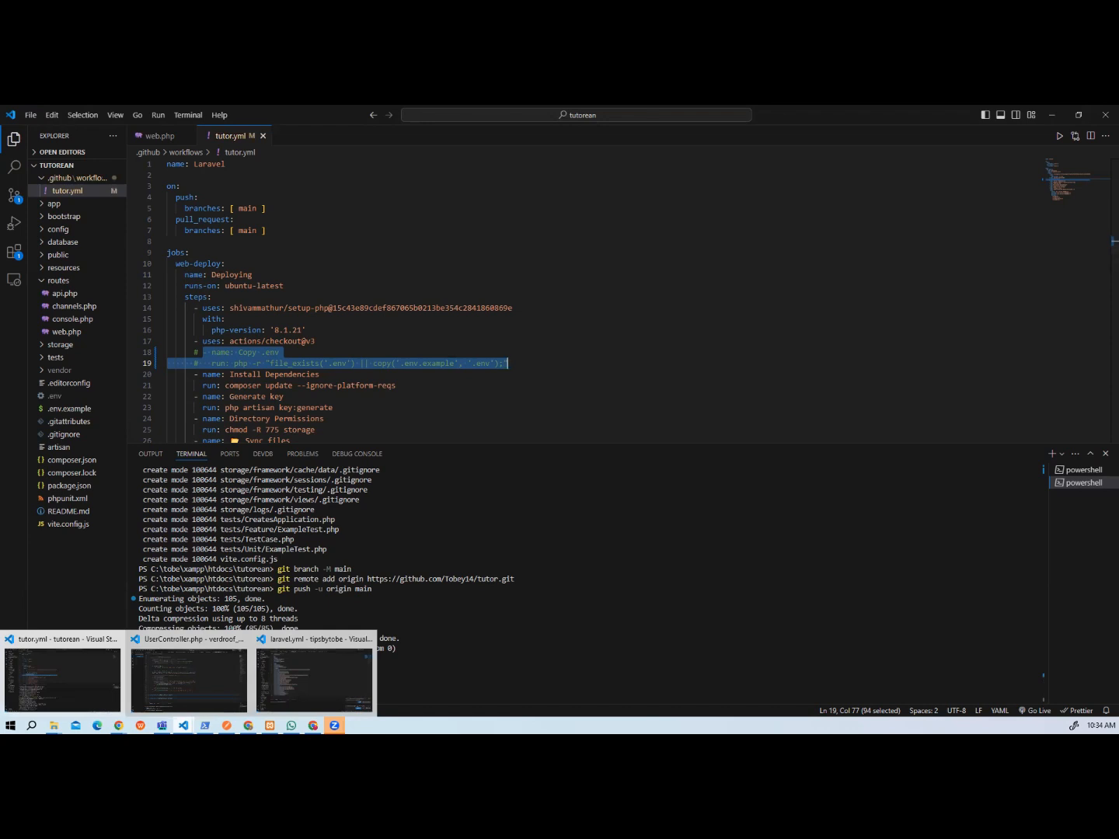
mouse_move(119, 725)
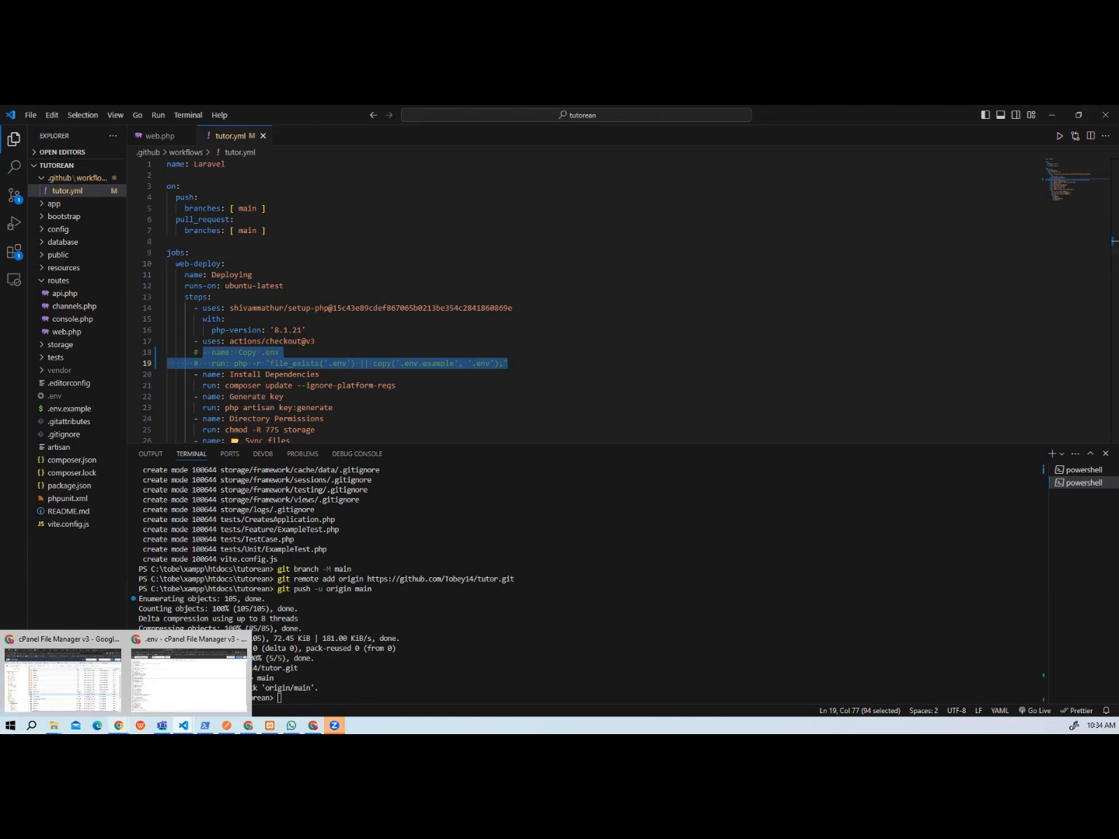
click(148, 684)
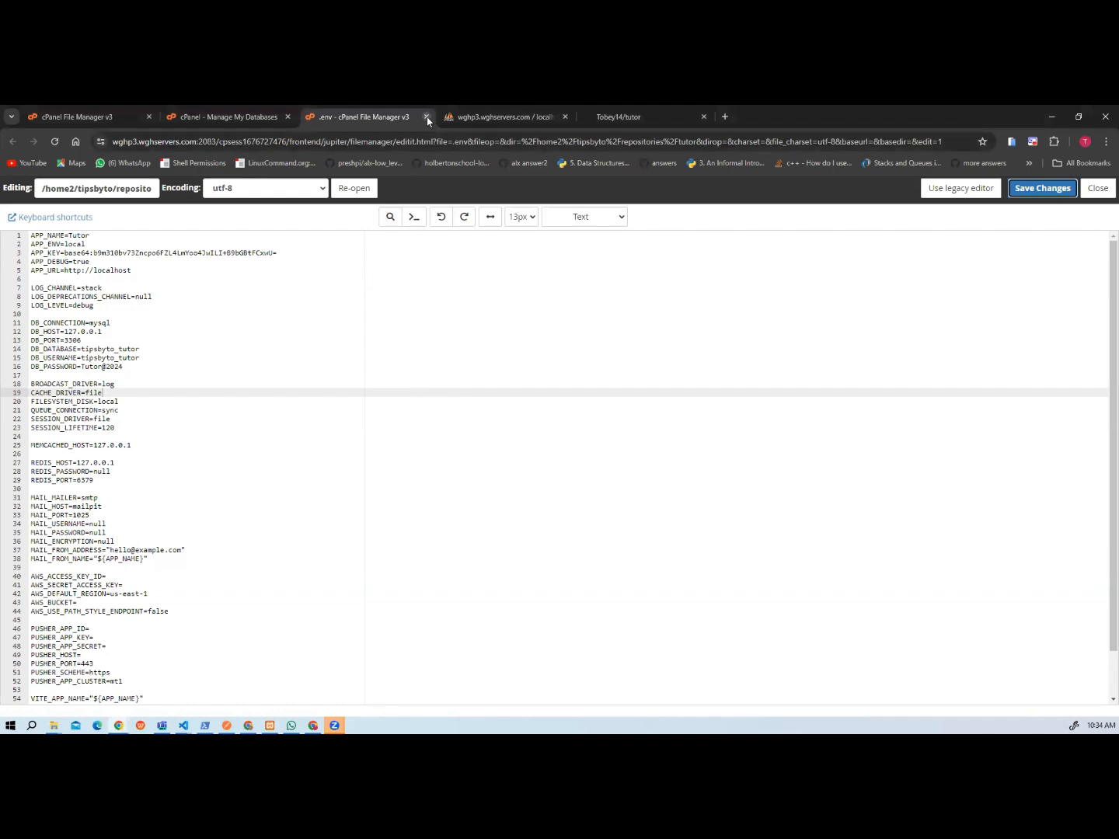
click(1057, 199)
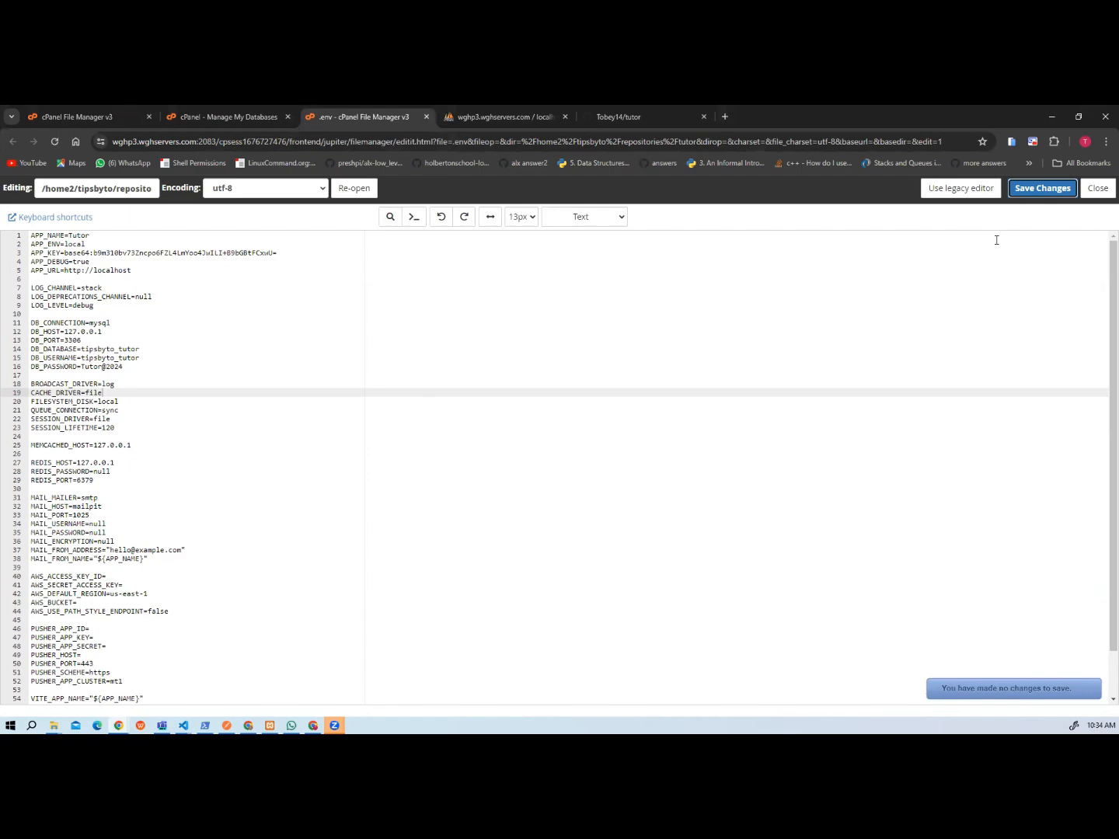
click(426, 118)
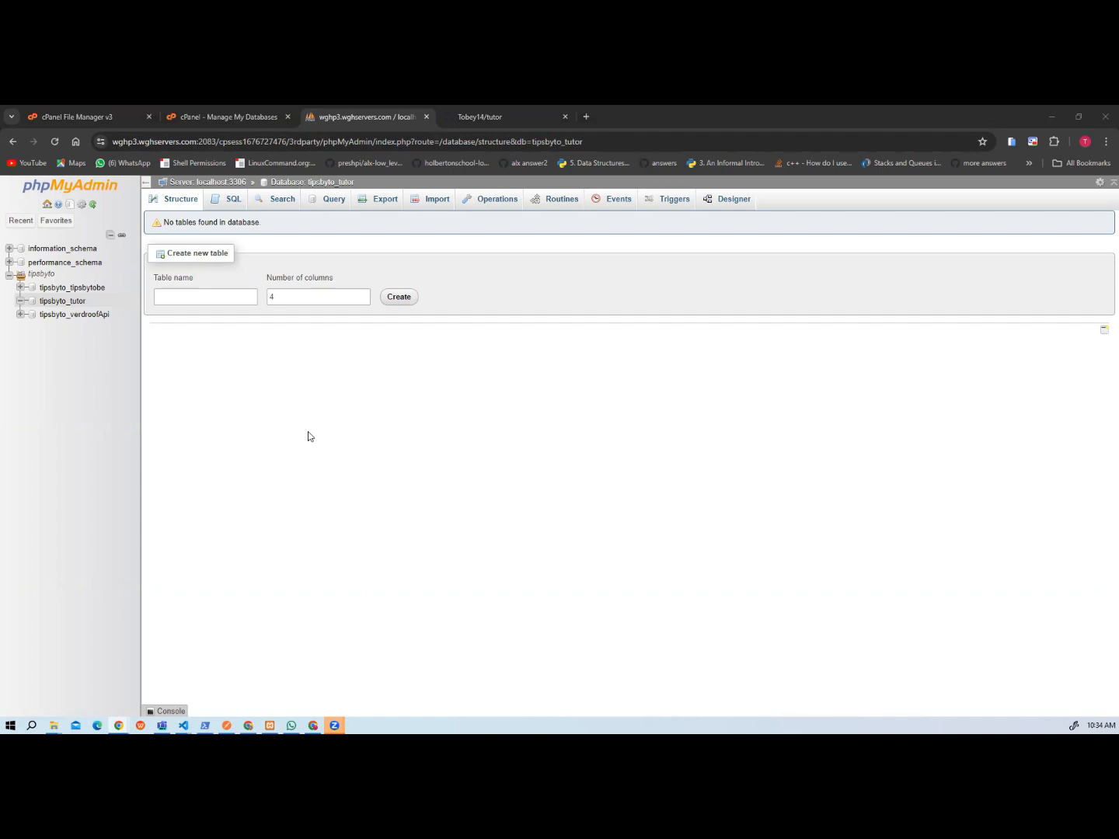
click(428, 206)
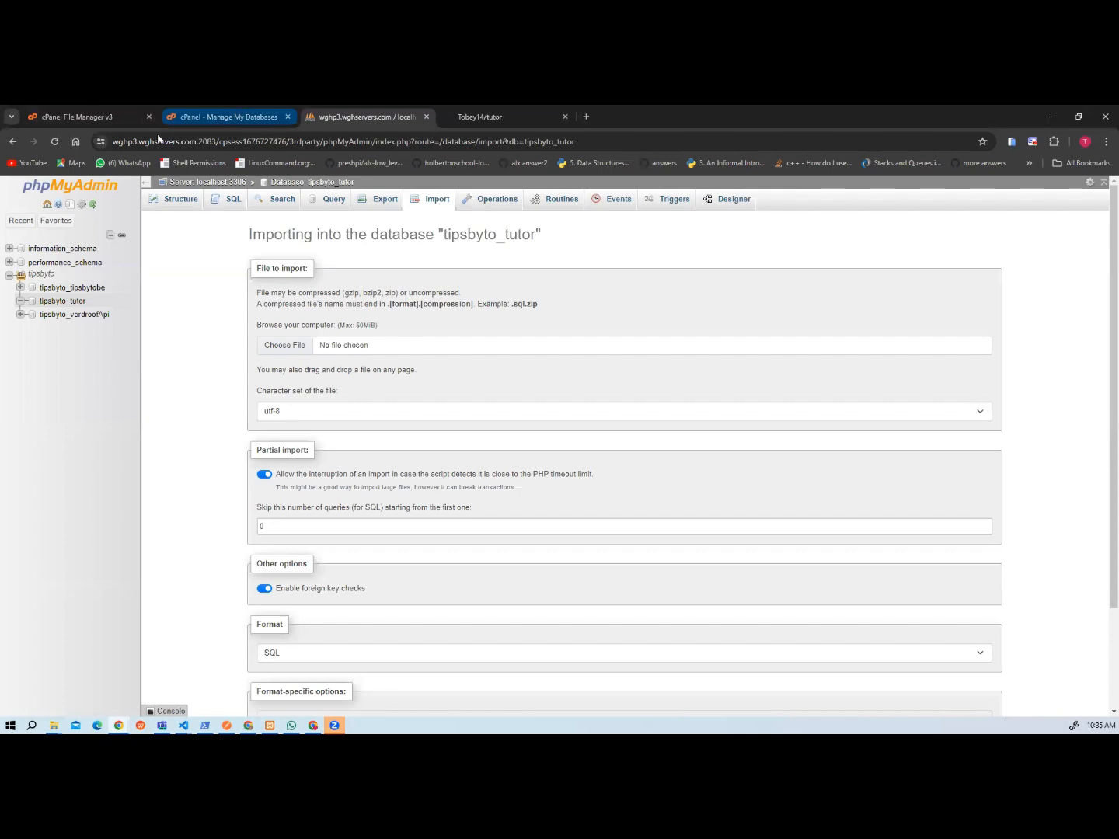
Return to the cPanel Tools page and open the Terminal from the Advanced section.
click(210, 115)
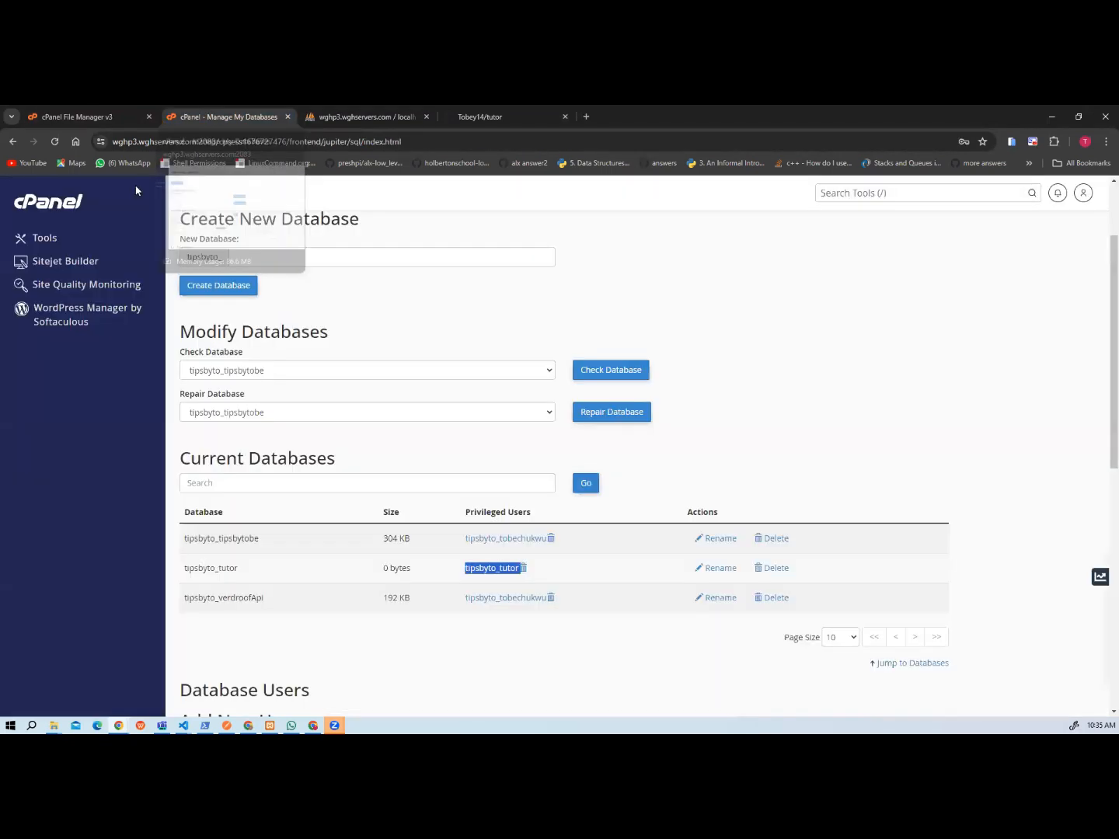
click(36, 206)
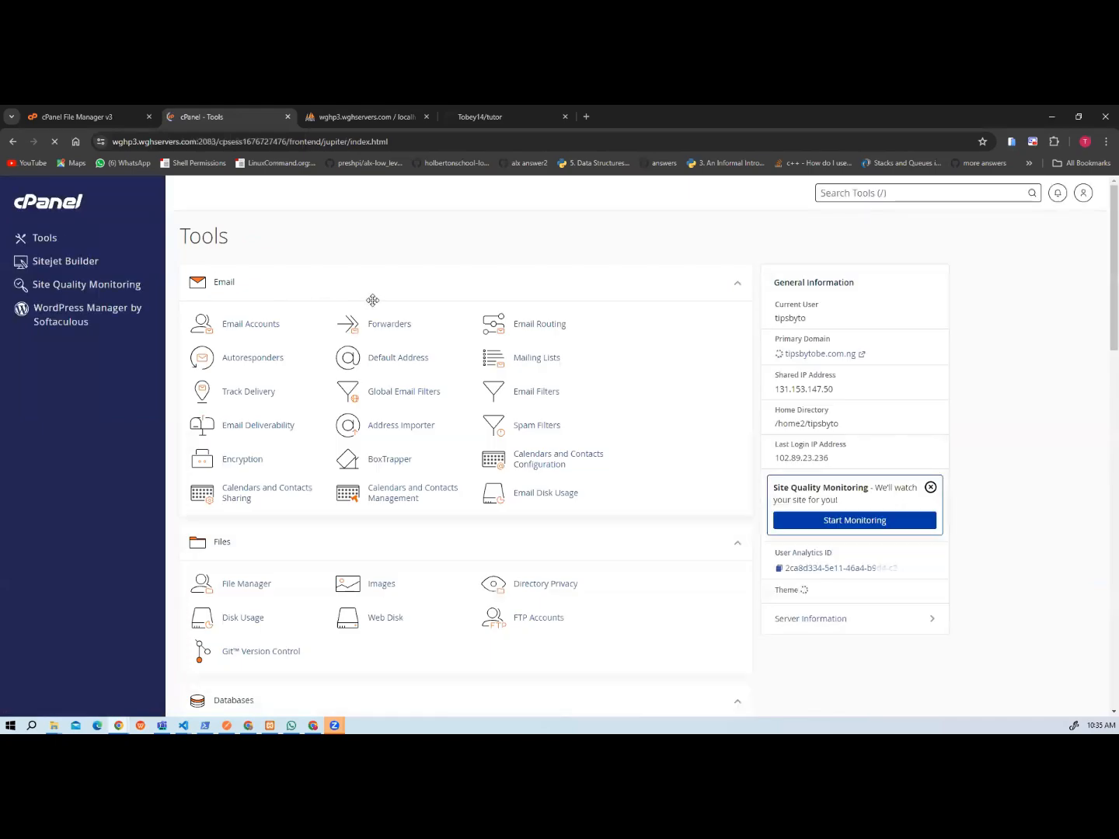
scroll(424, 365, down, 2)
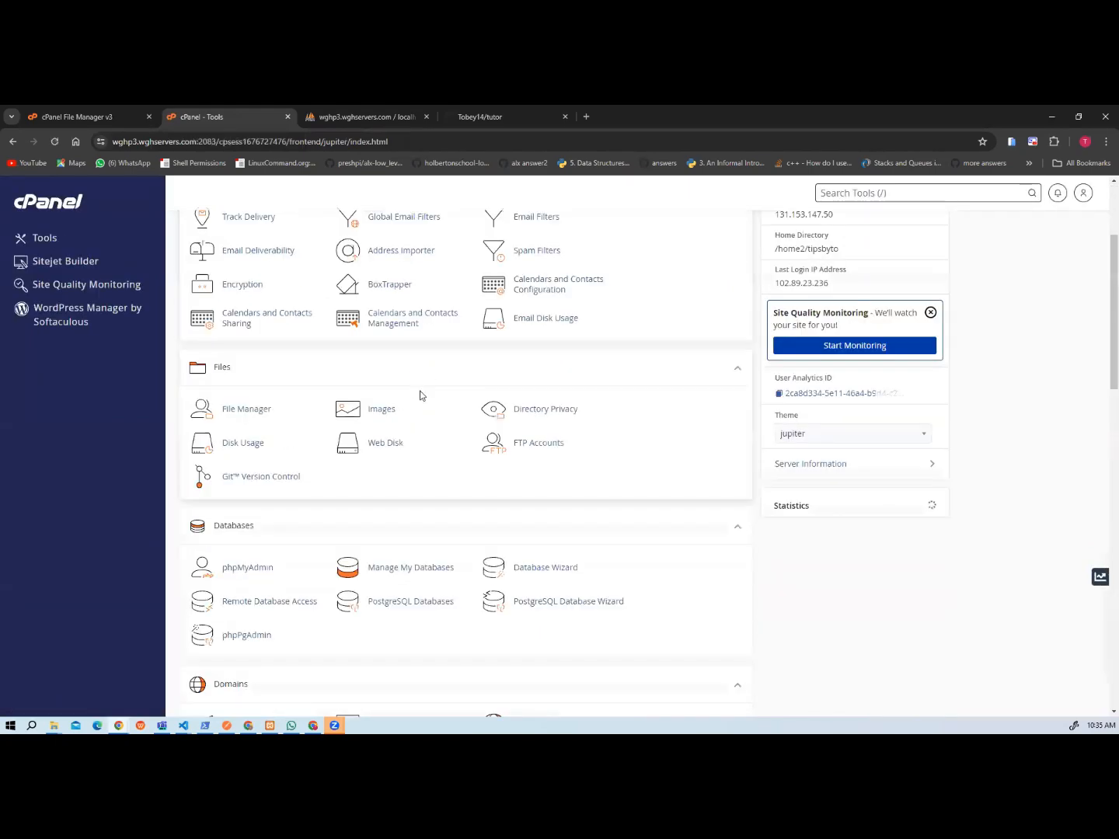
scroll(421, 400, down, 3)
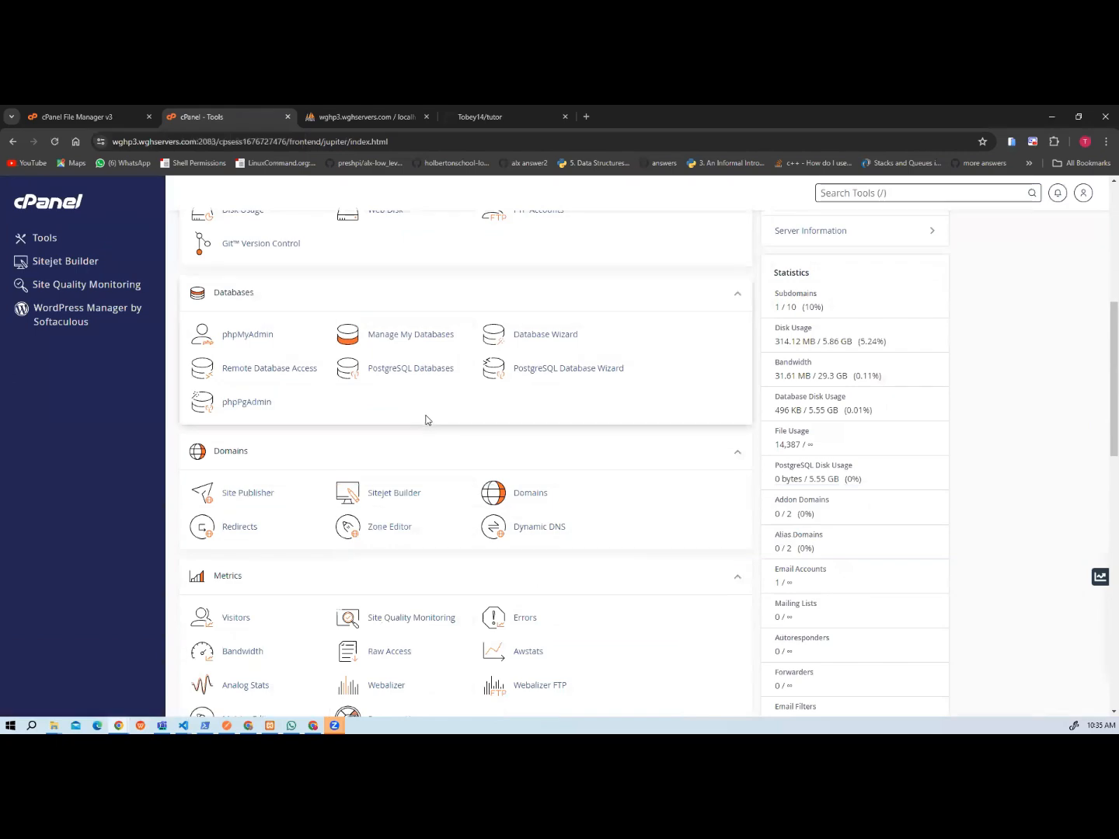
scroll(426, 419, down, 7)
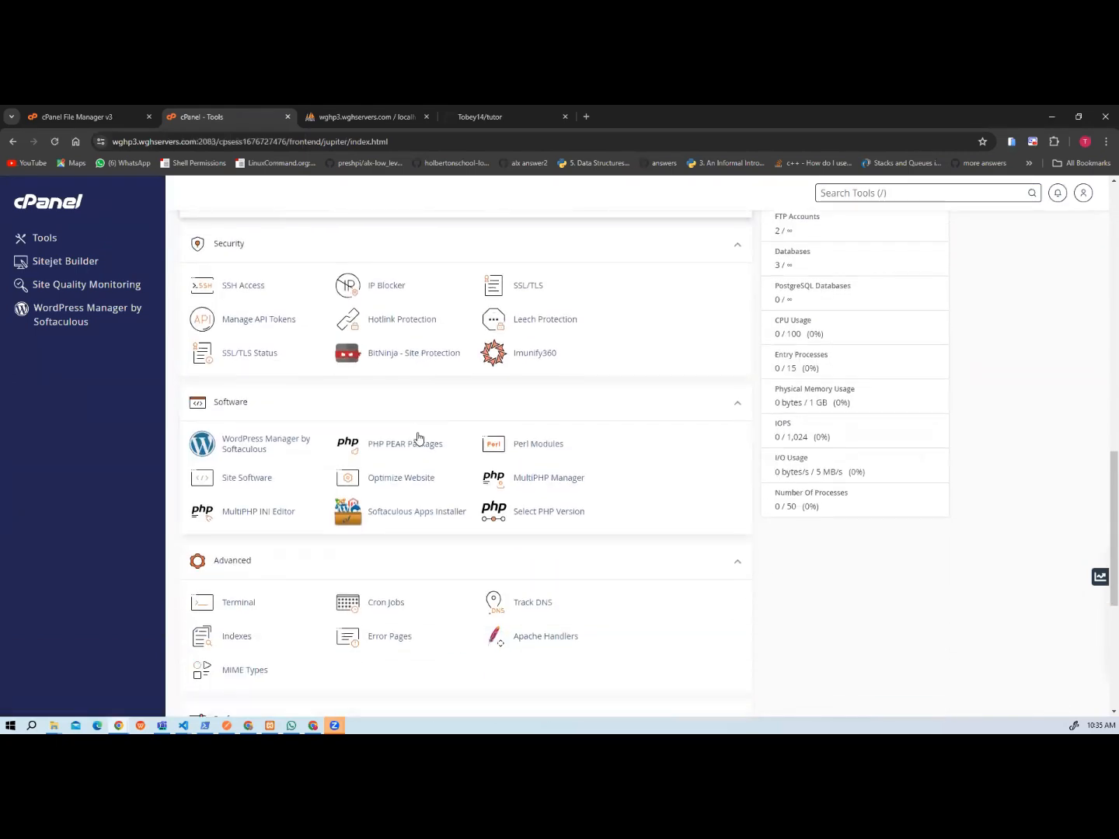
scroll(418, 437, down, 2)
click(244, 436)
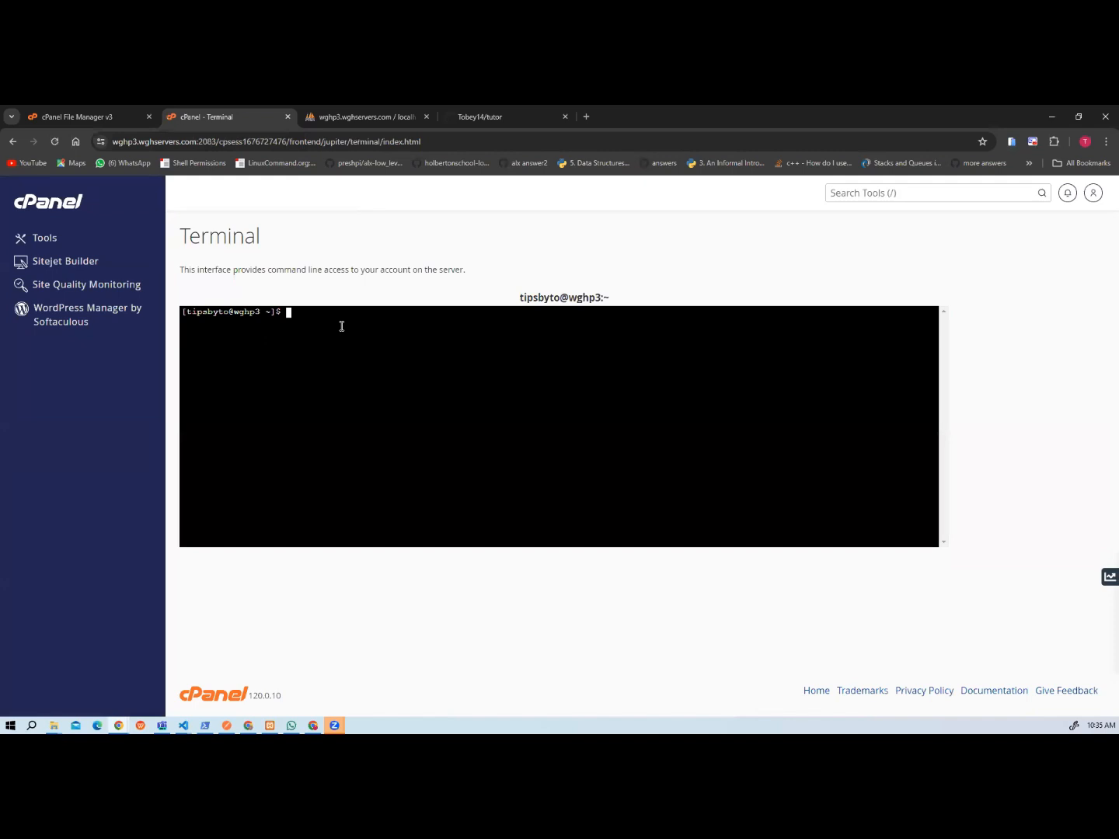
Change the terminal's working directory to repositories/tutor.
text(cd repositories/tutor)
key(Return)
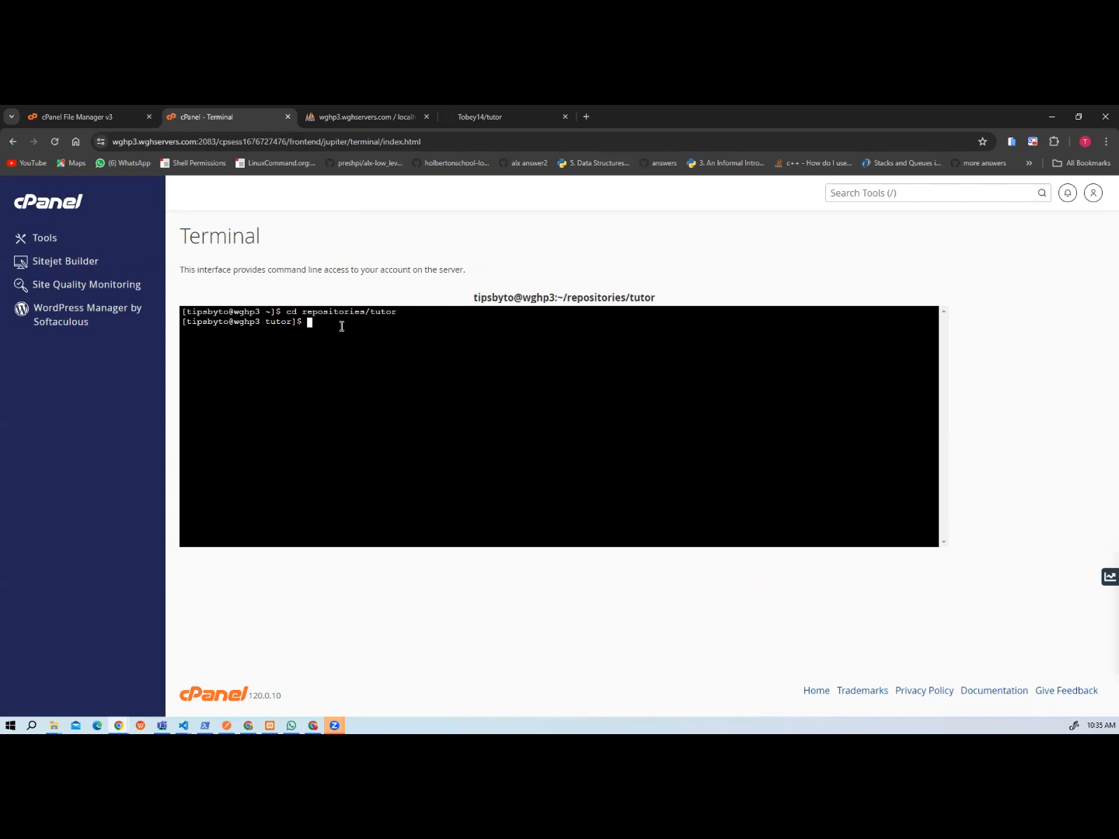
Run Composer in the tutor repository to download the project's dependencies.
text(composer)
key(BackSpace)
key(BackSpace)
key(BackSpace)
key(BackSpace)
key(BackSpace)
key(BackSpace)
key(BackSpace)
key(BackSpace)
click(62, 117)
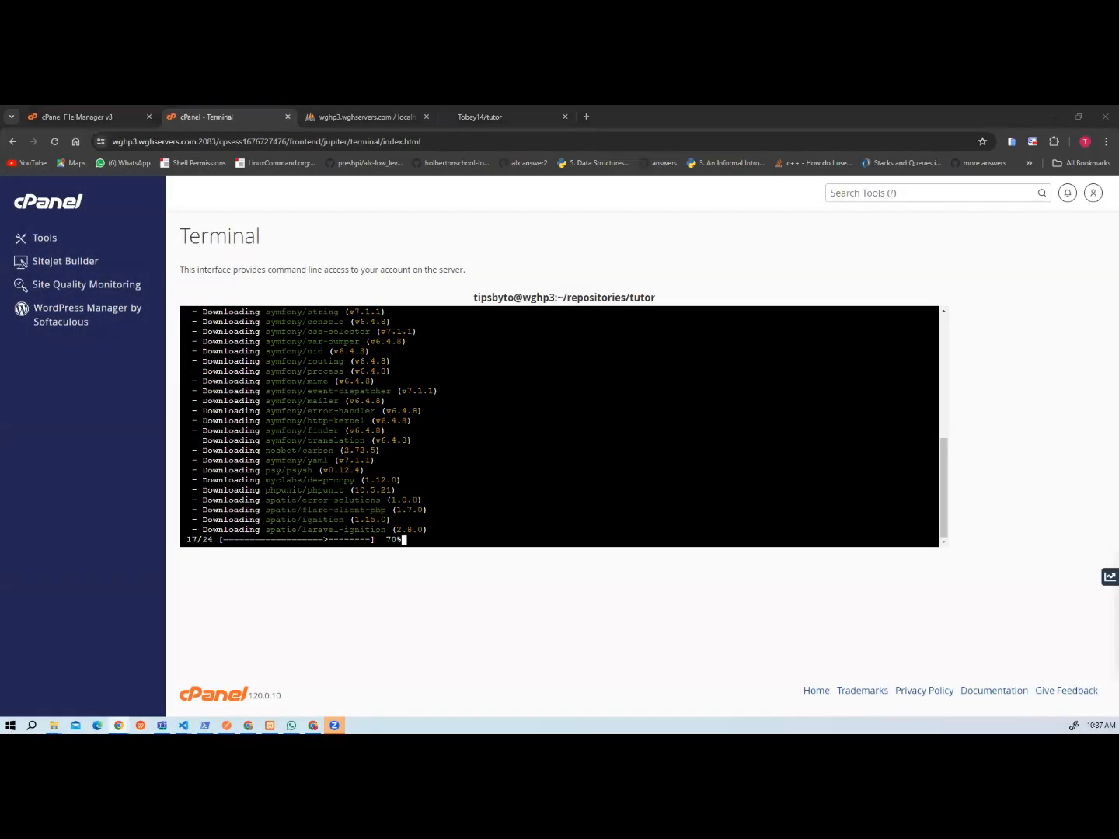
Switch to File Manager and look through the contents of the public_html folder.
click(91, 116)
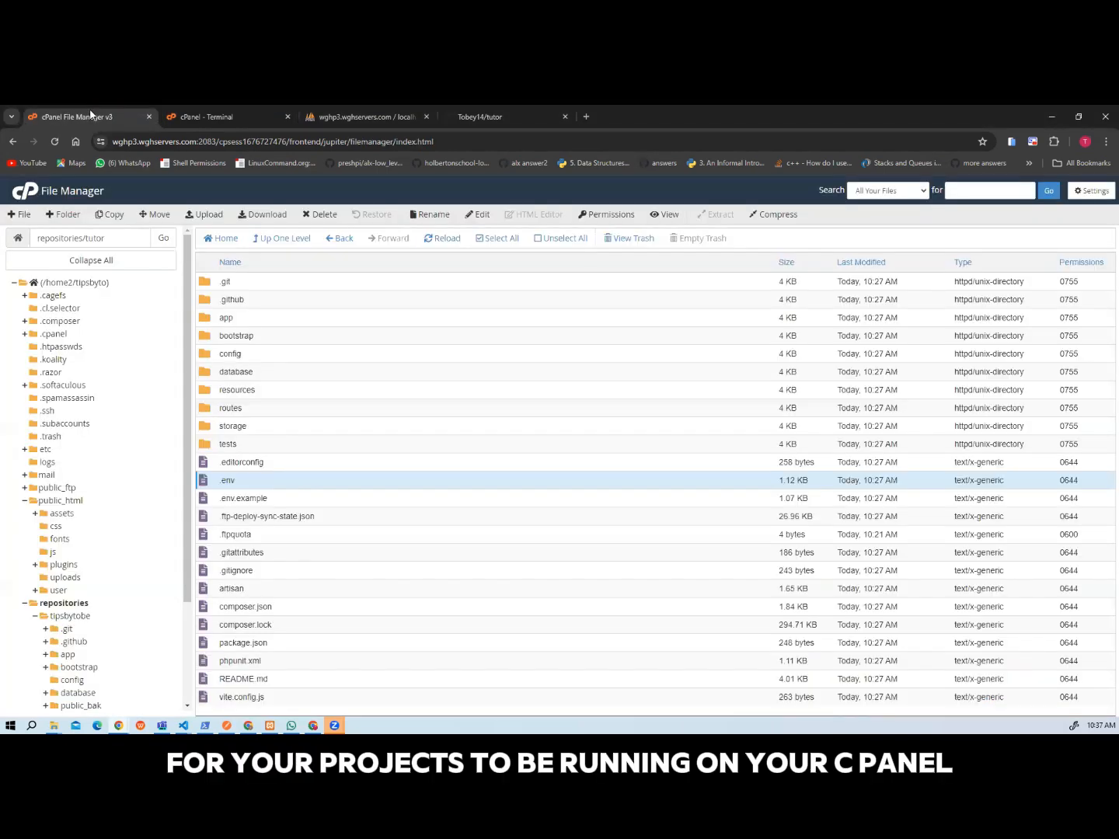
click(59, 502)
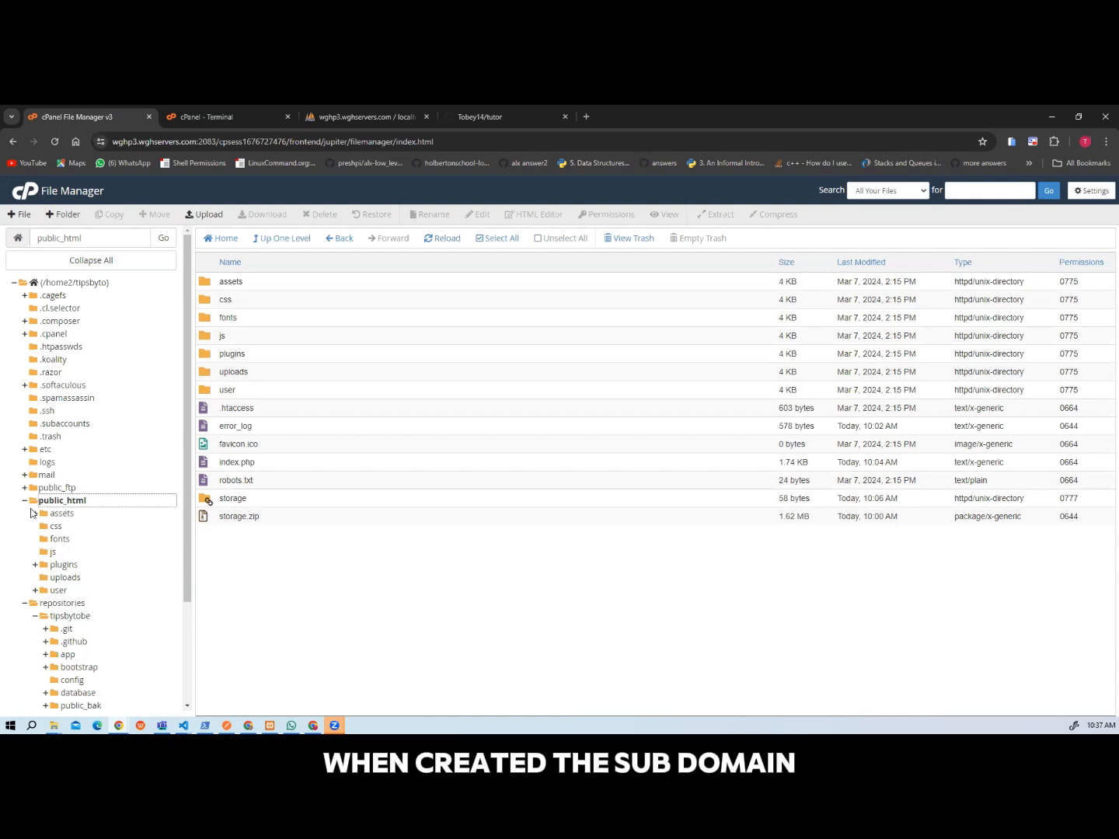
click(25, 501)
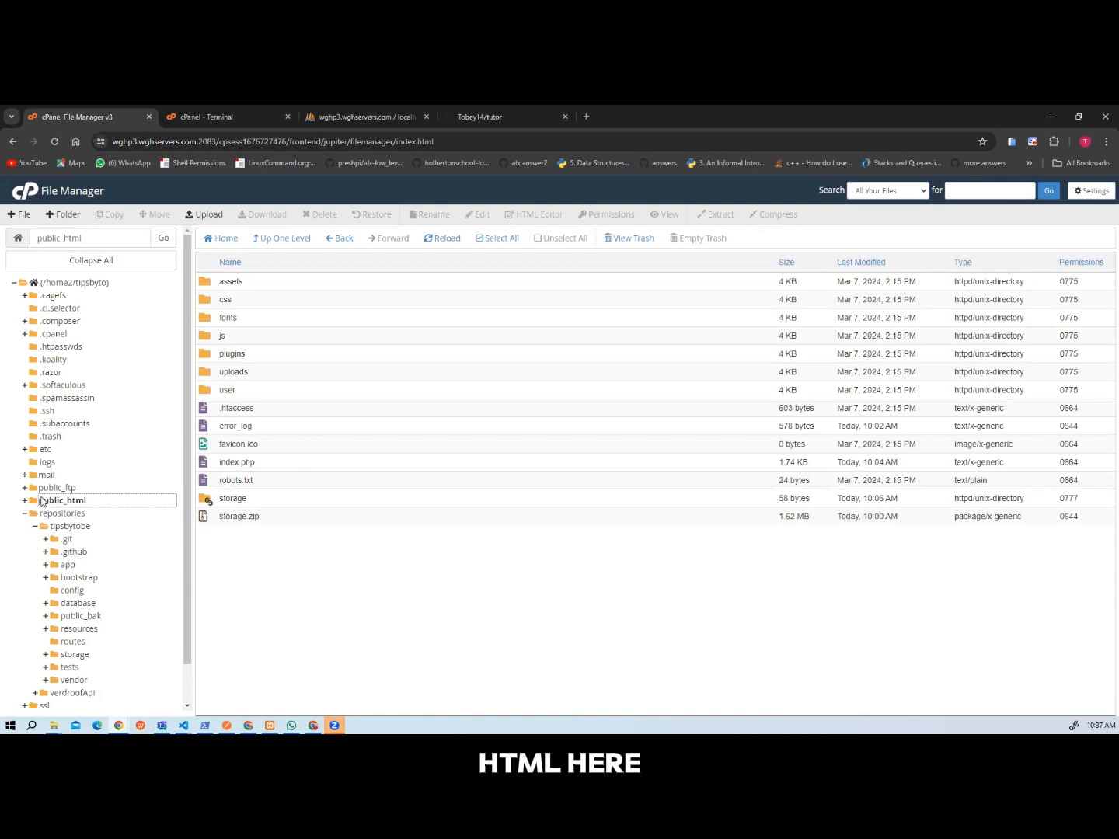
click(44, 504)
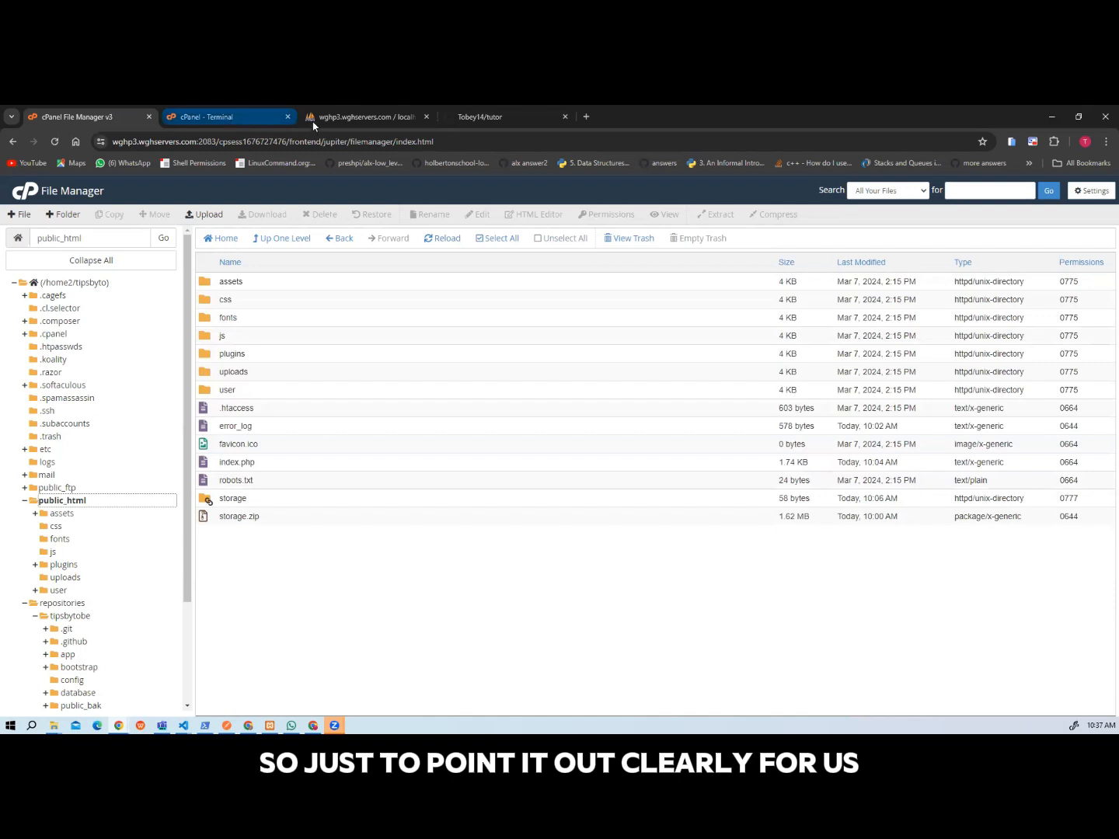
Open the cPanel Domains page in a new tab, check the tutor subdomain's document root, and return to File Manager.
right_click(31, 196)
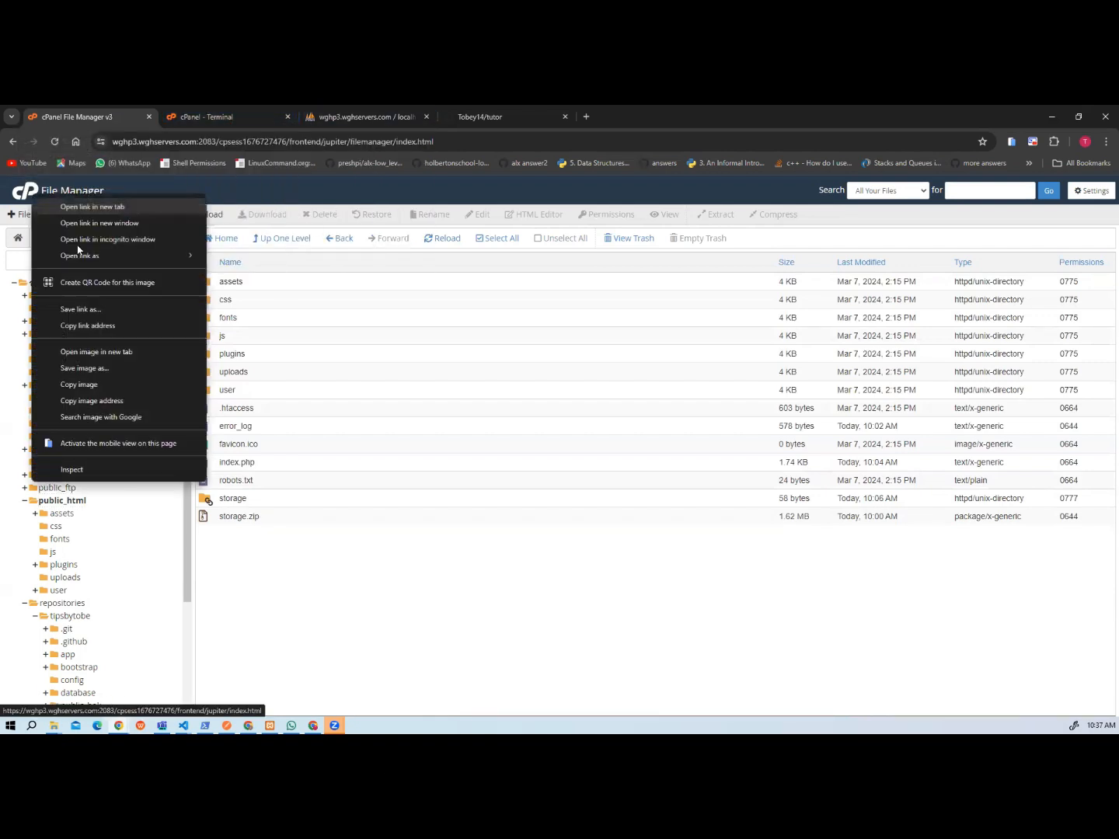
click(91, 206)
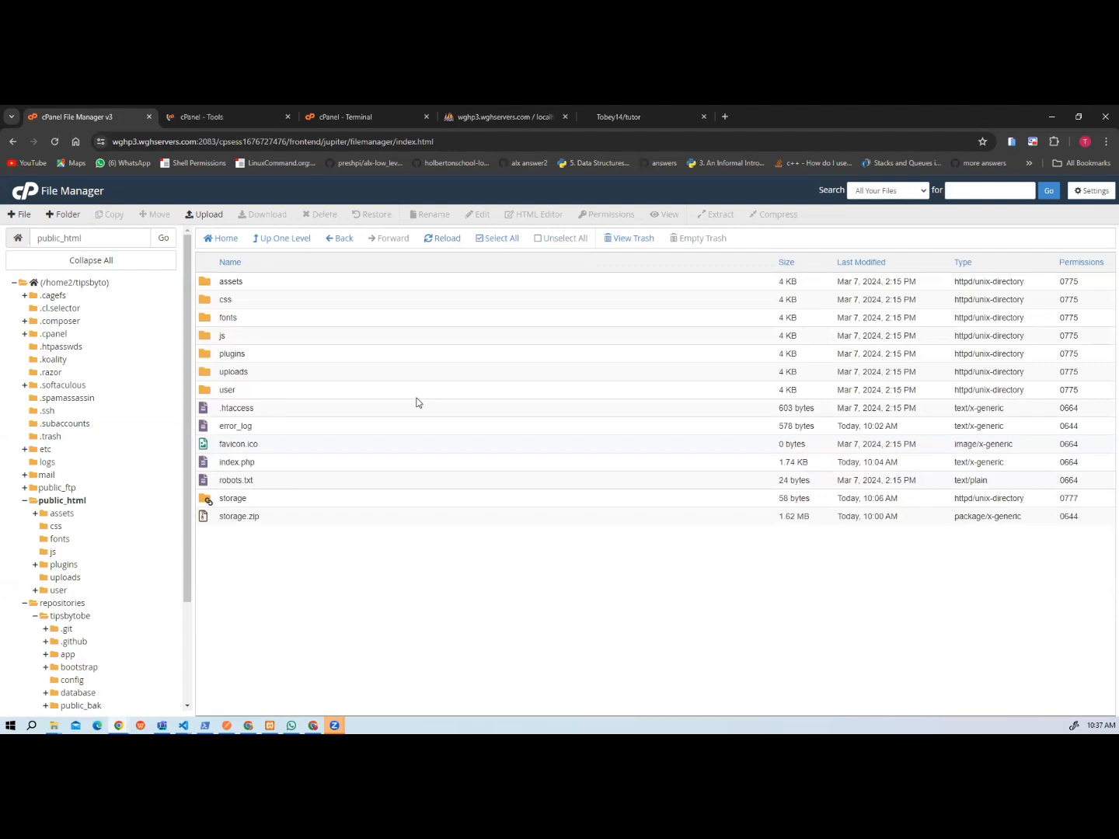
click(181, 120)
scroll(491, 386, down, 5)
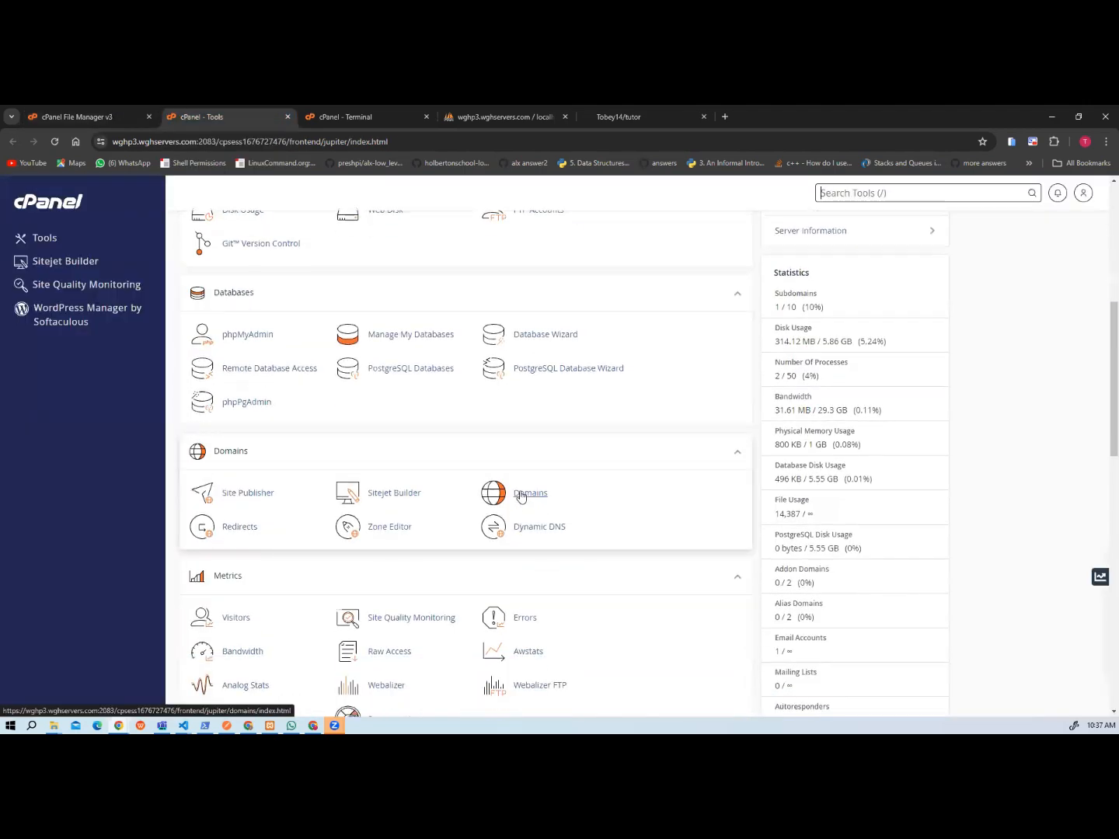
click(522, 495)
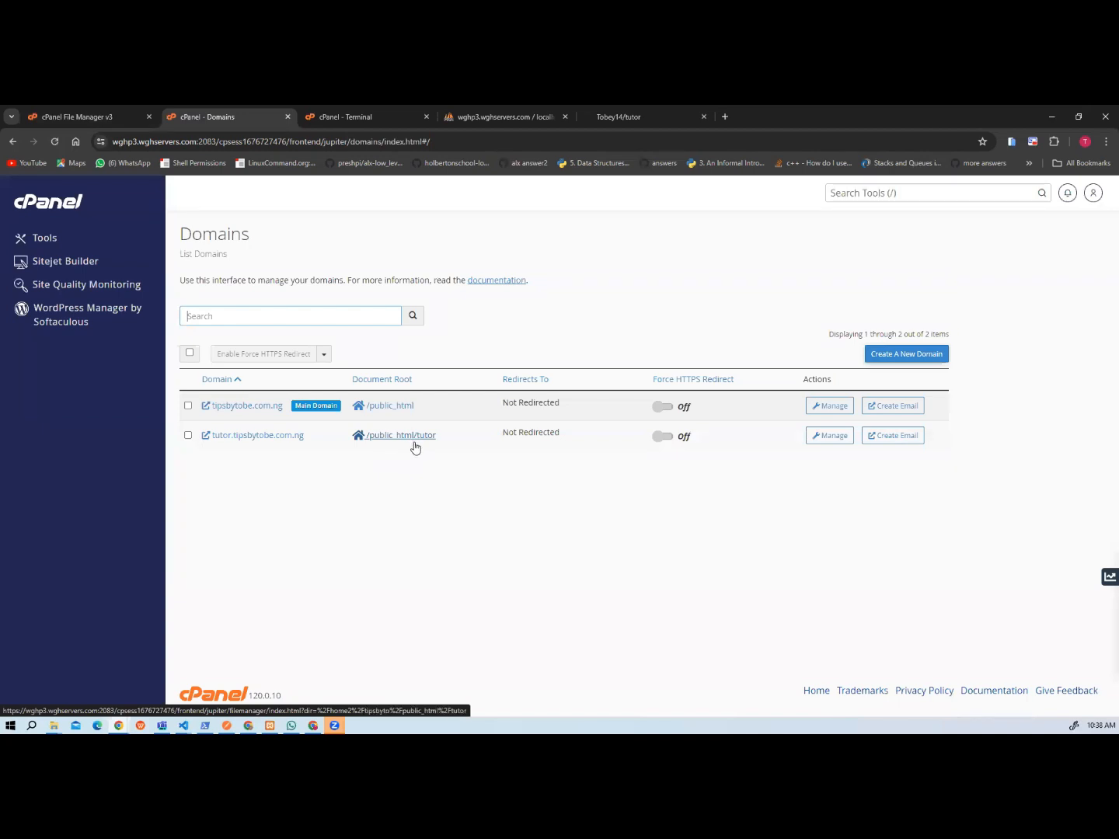
click(98, 123)
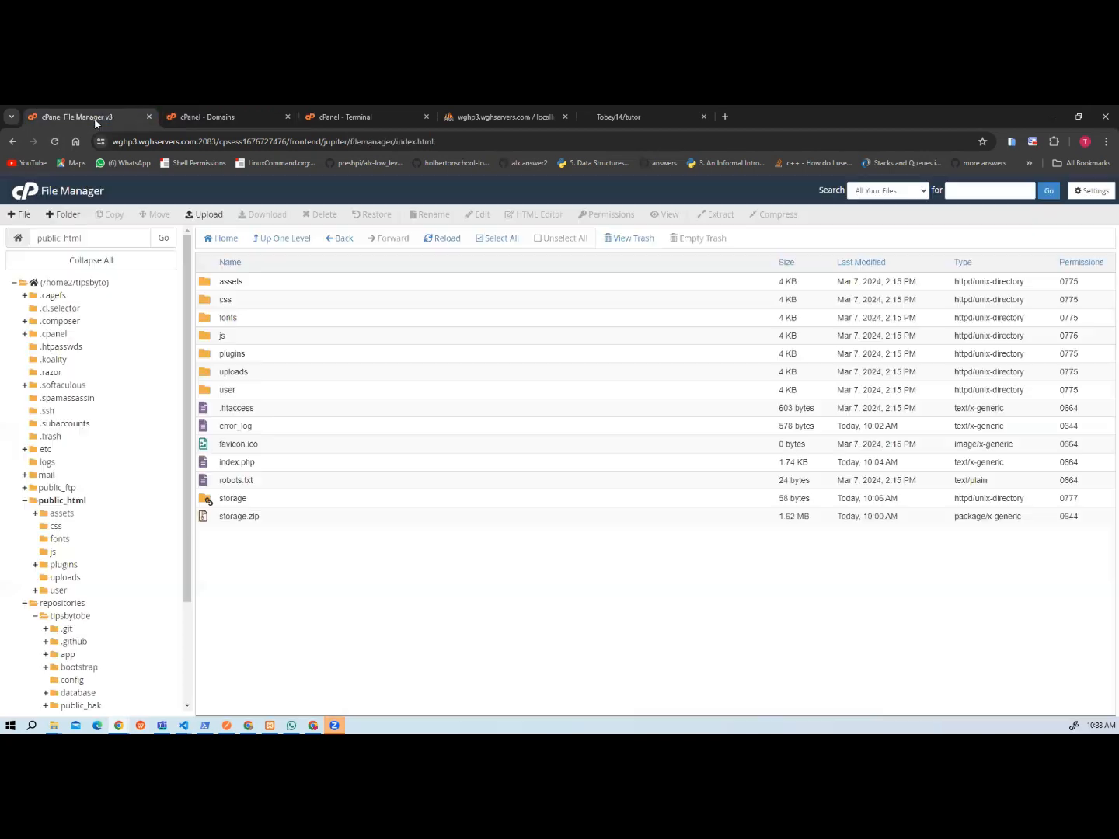
right_click(359, 573)
click(319, 589)
right_click(53, 503)
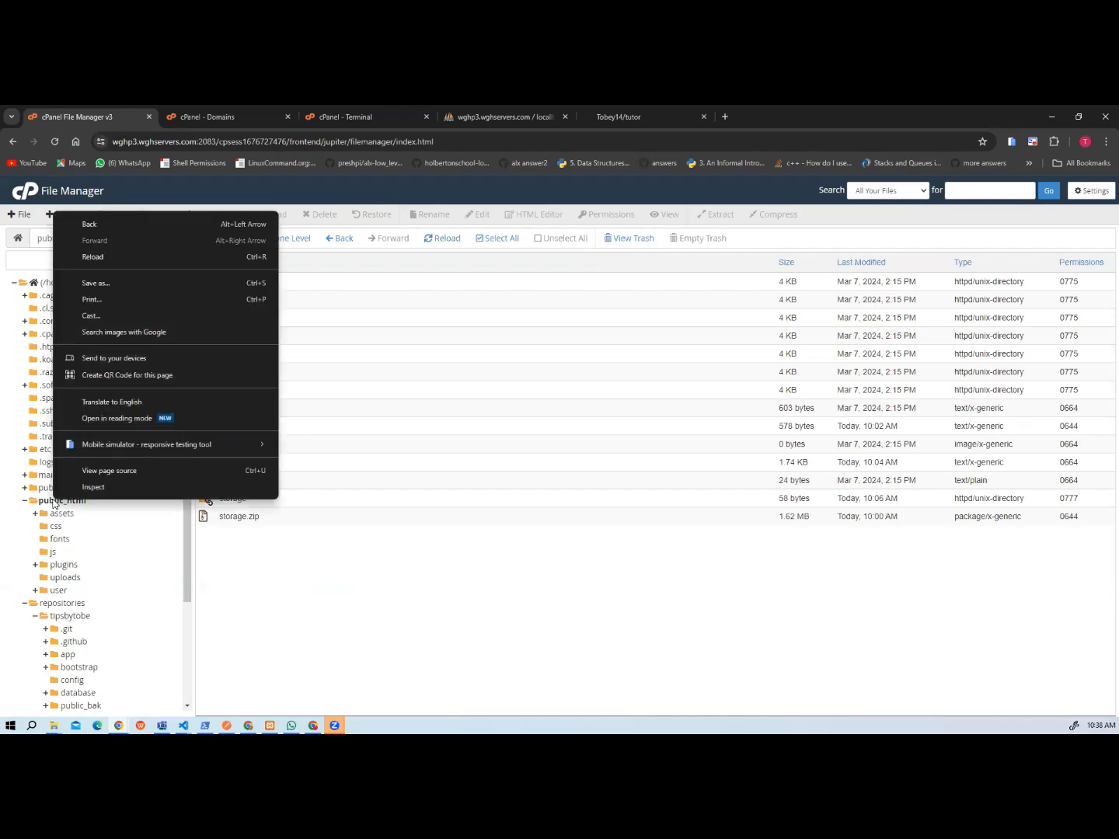
click(52, 503)
click(53, 503)
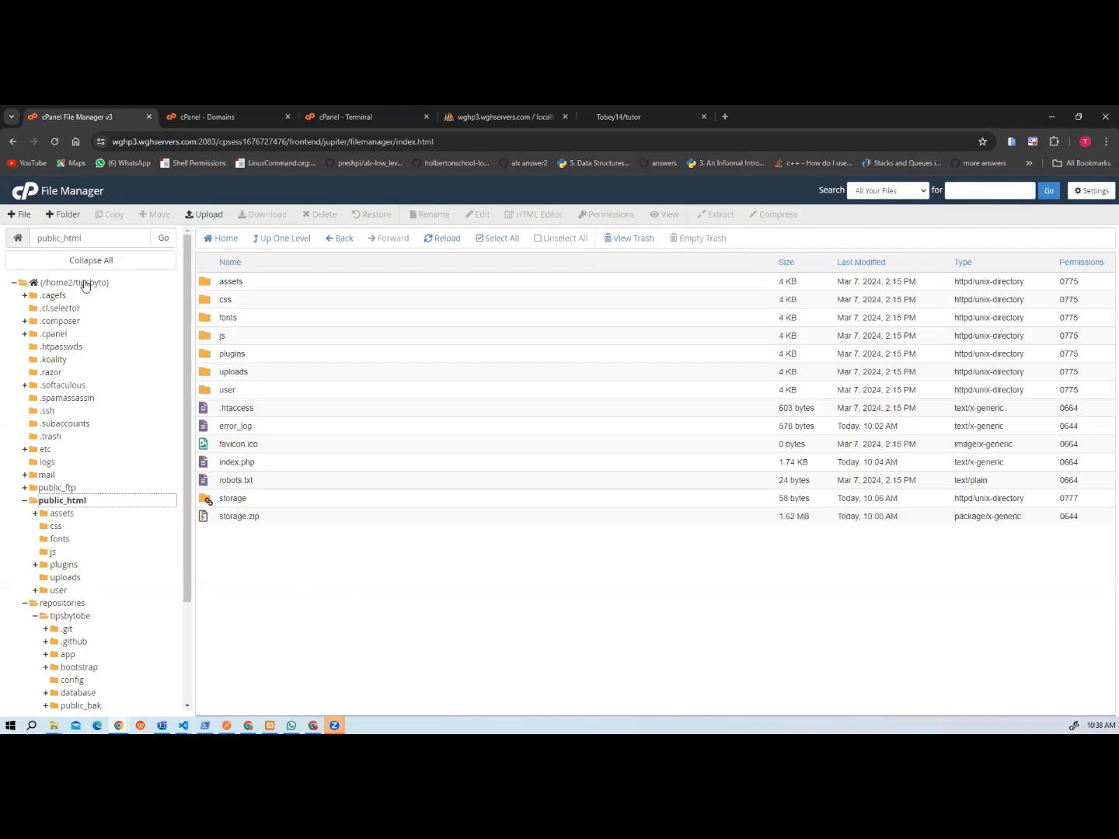
click(86, 285)
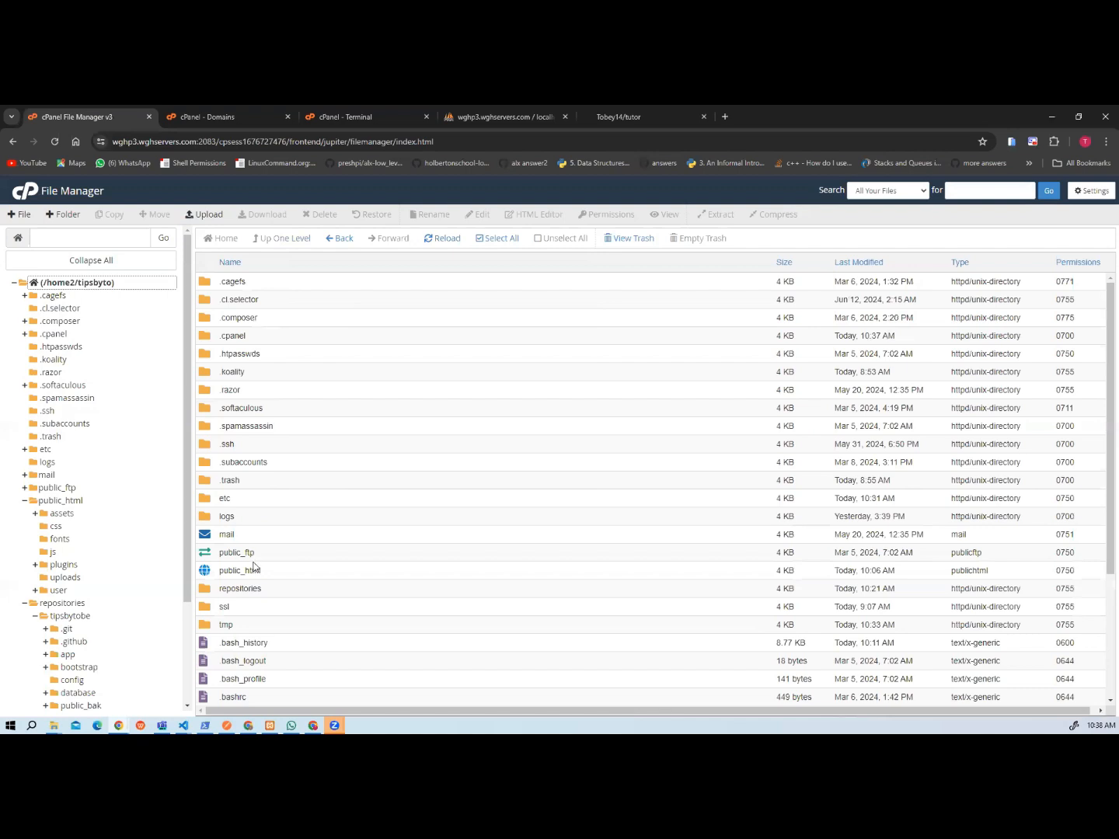
right_click(236, 572)
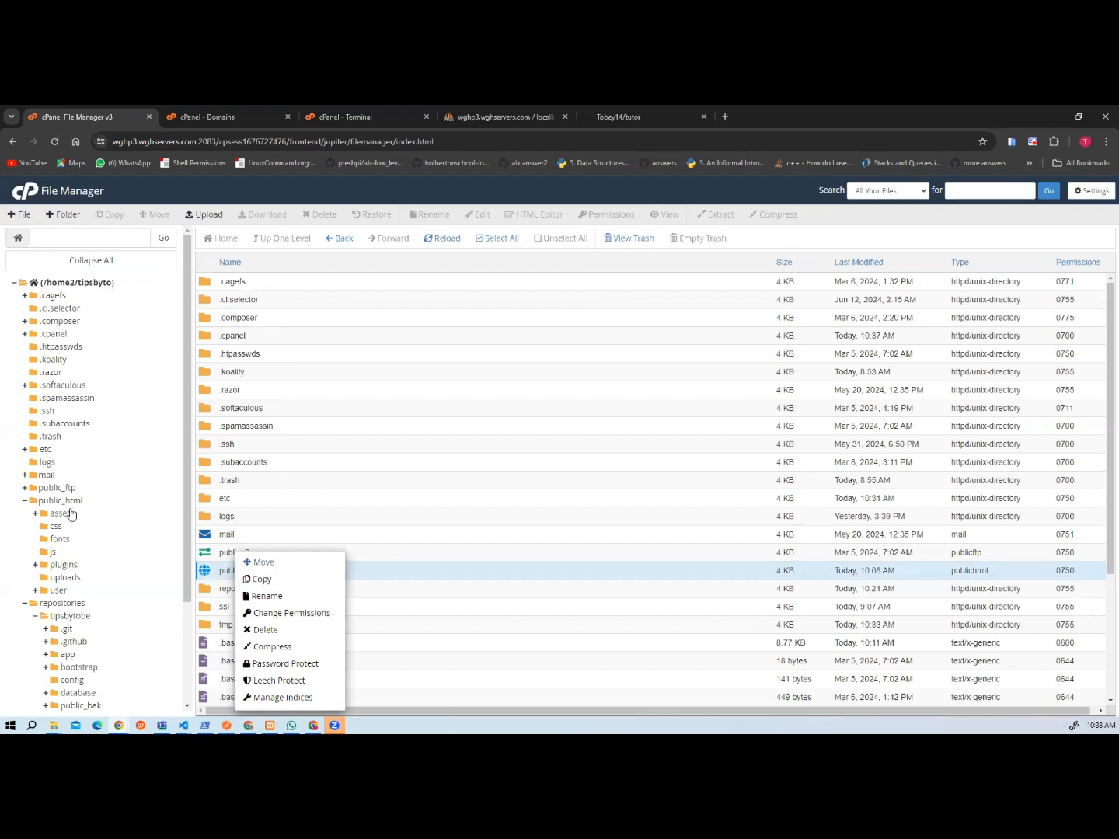
Create a new folder named tutor inside public_html.
click(62, 502)
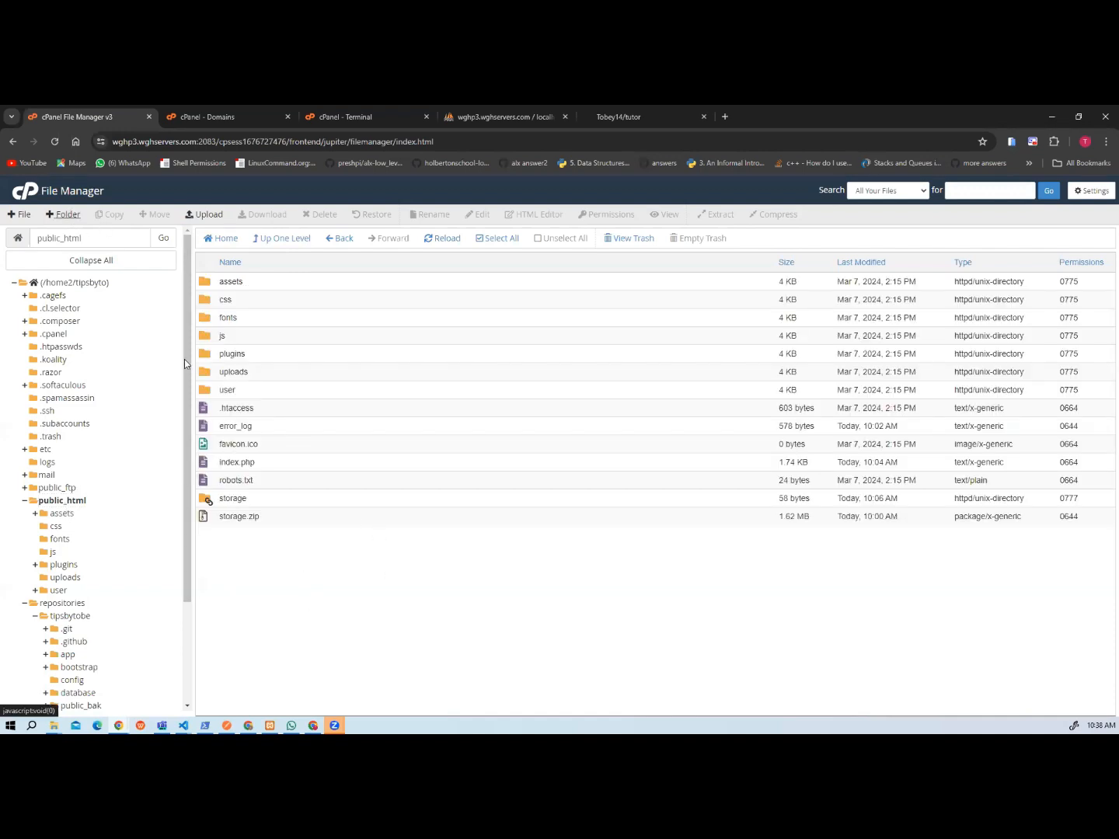
click(64, 214)
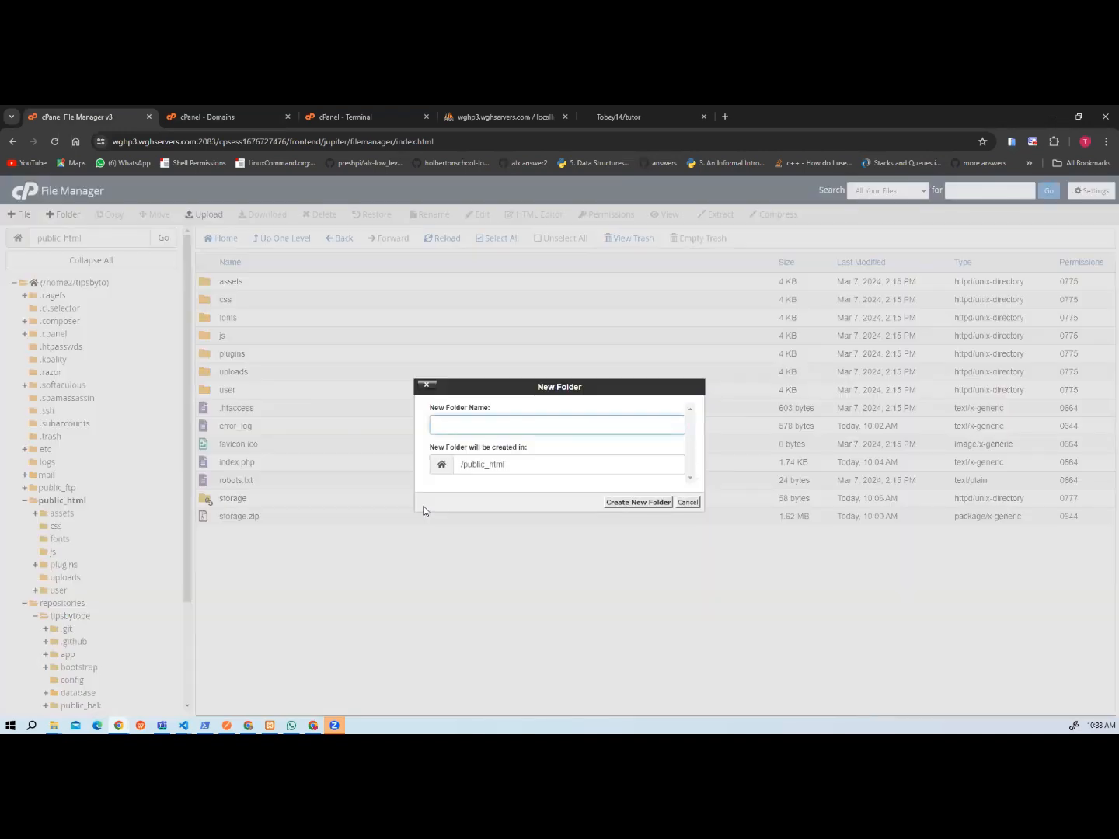
text(tutor)
click(621, 506)
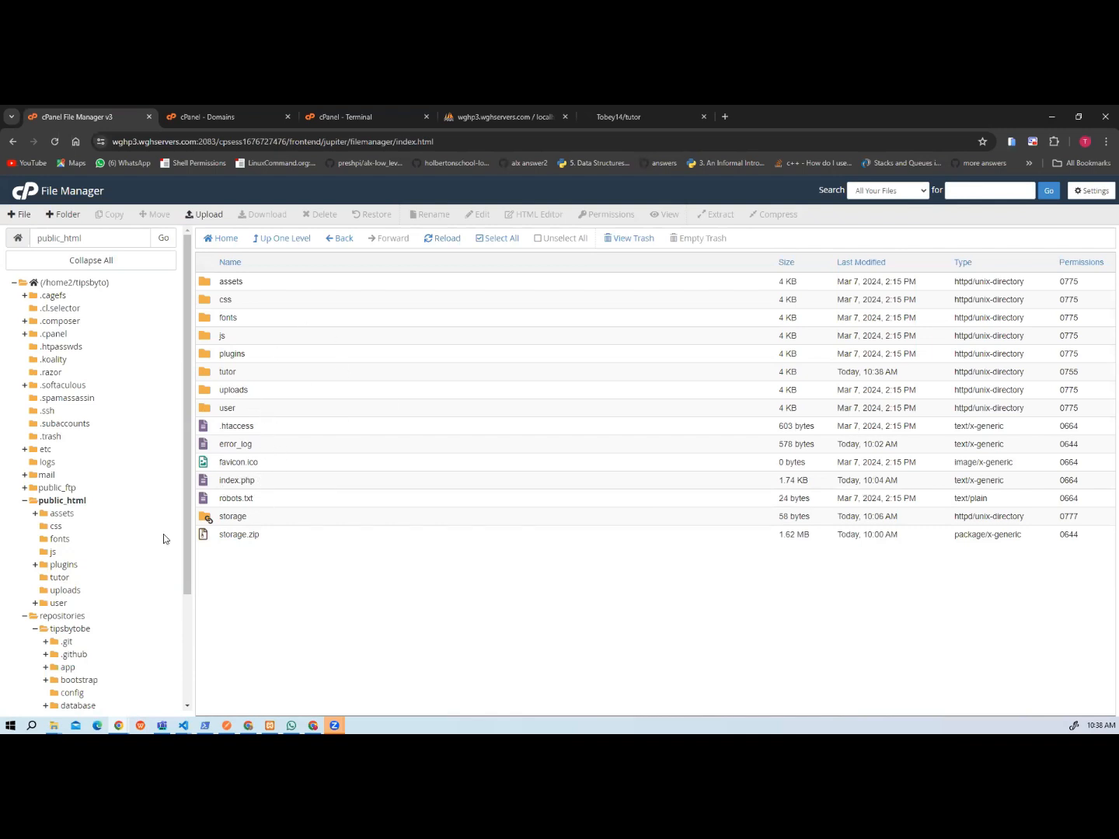
Open the tutor folder inside repositories and look over its deployed files.
scroll(112, 616, down, 3)
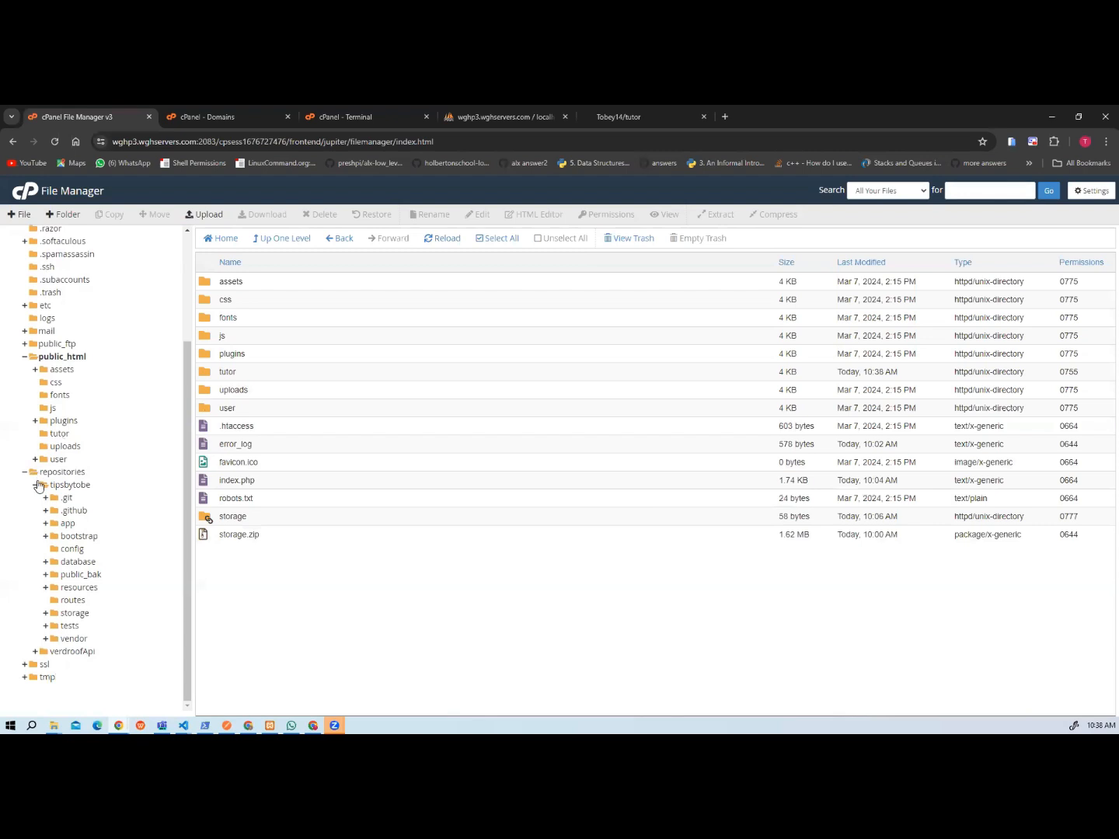
click(26, 472)
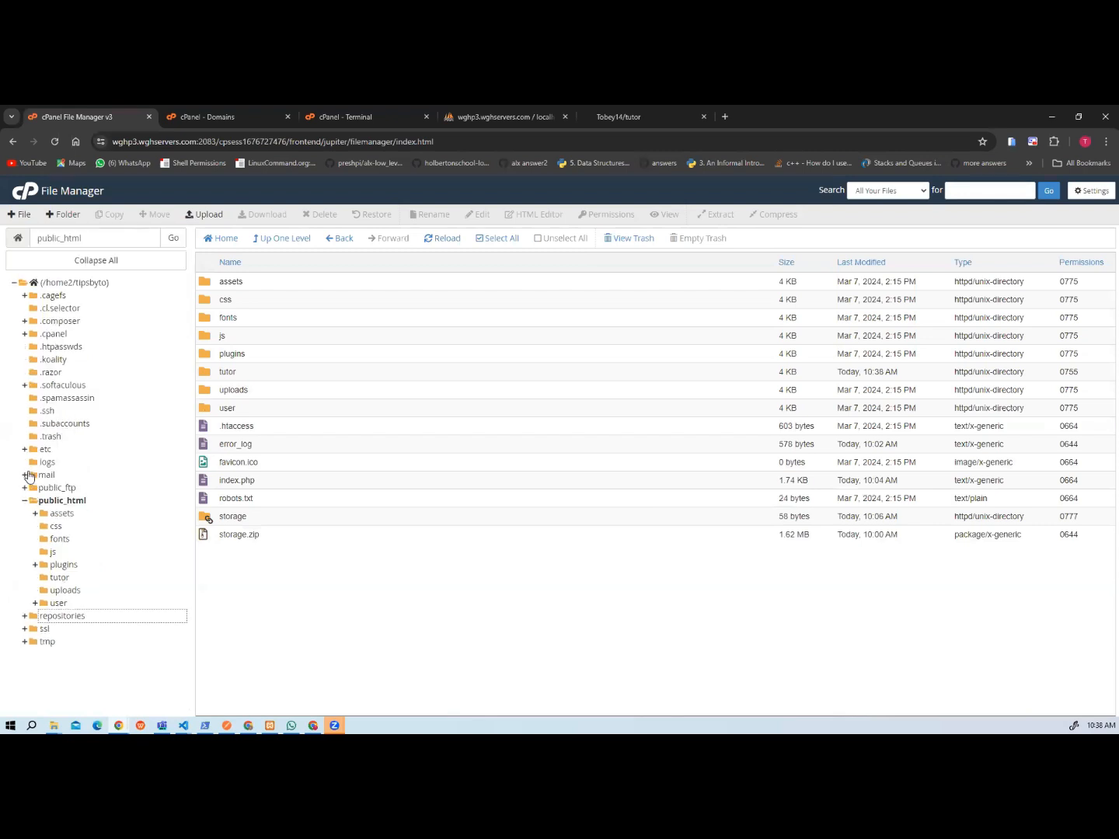
click(73, 615)
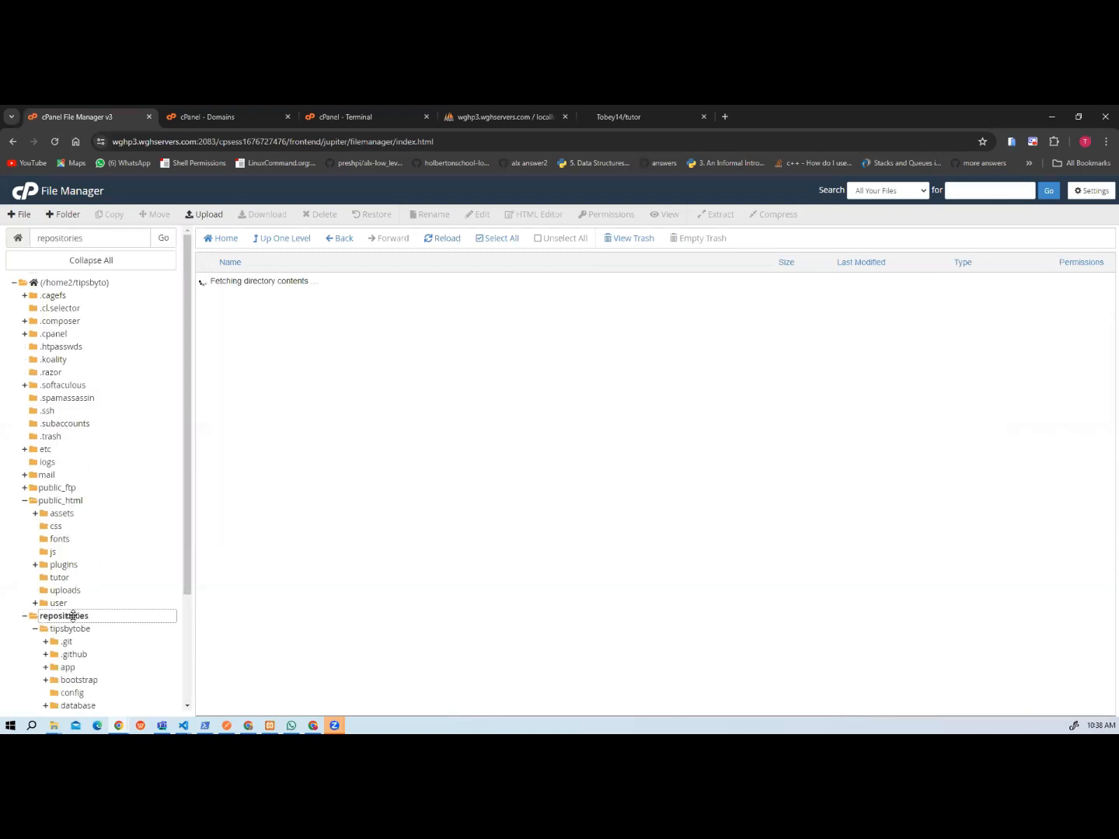
click(207, 301)
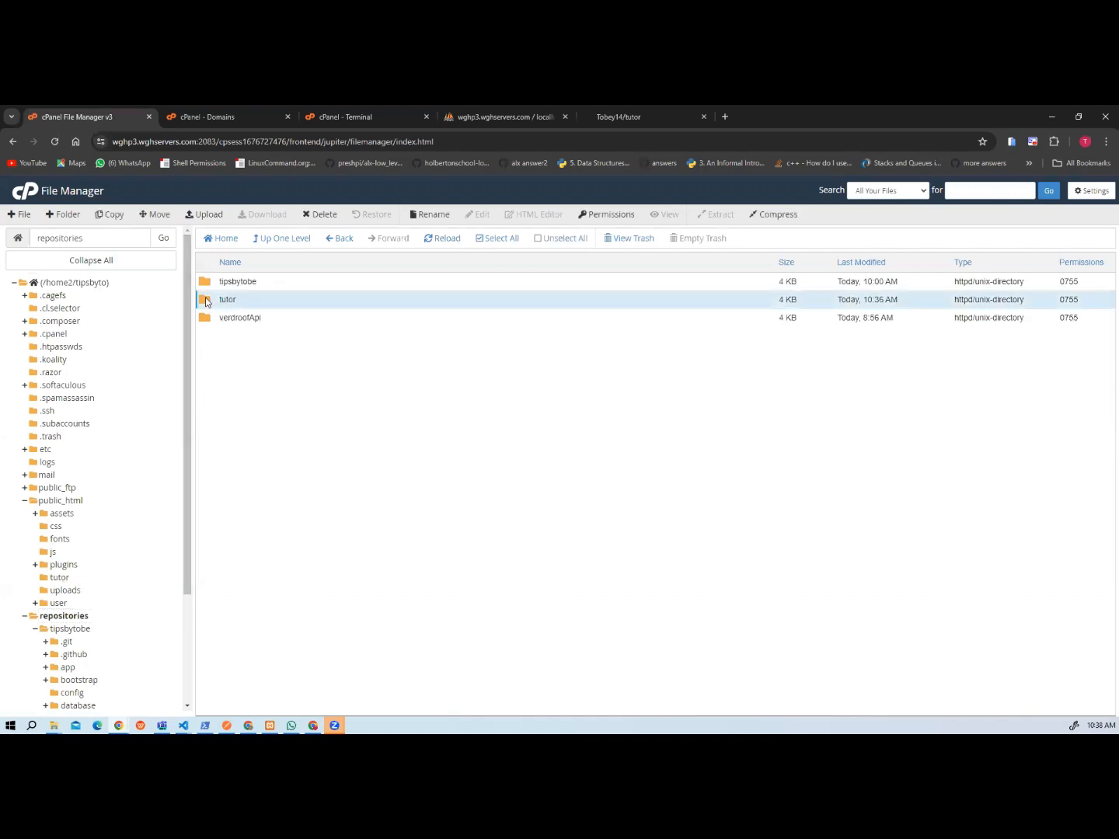
double_click(207, 302)
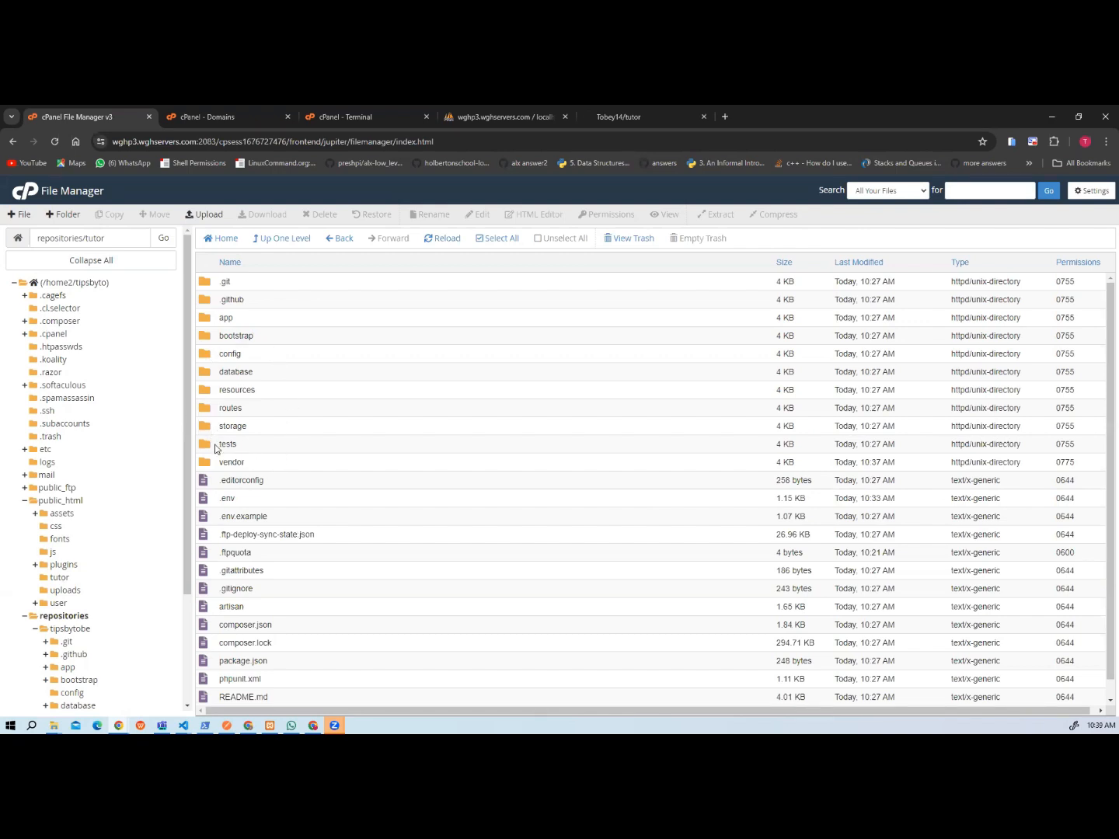
Open public_html/tutor in File Manager and review the Sync files exclude list of tutor.yml in VS Code.
click(51, 501)
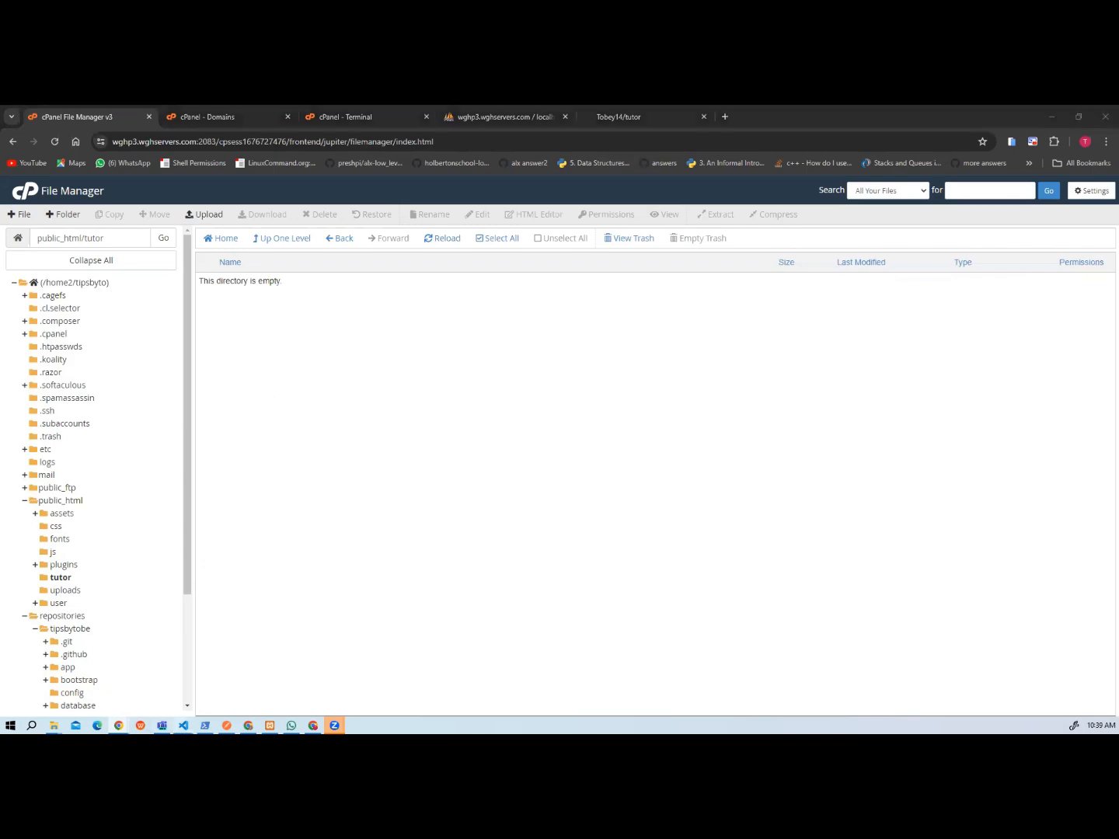
mouse_move(184, 725)
click(86, 675)
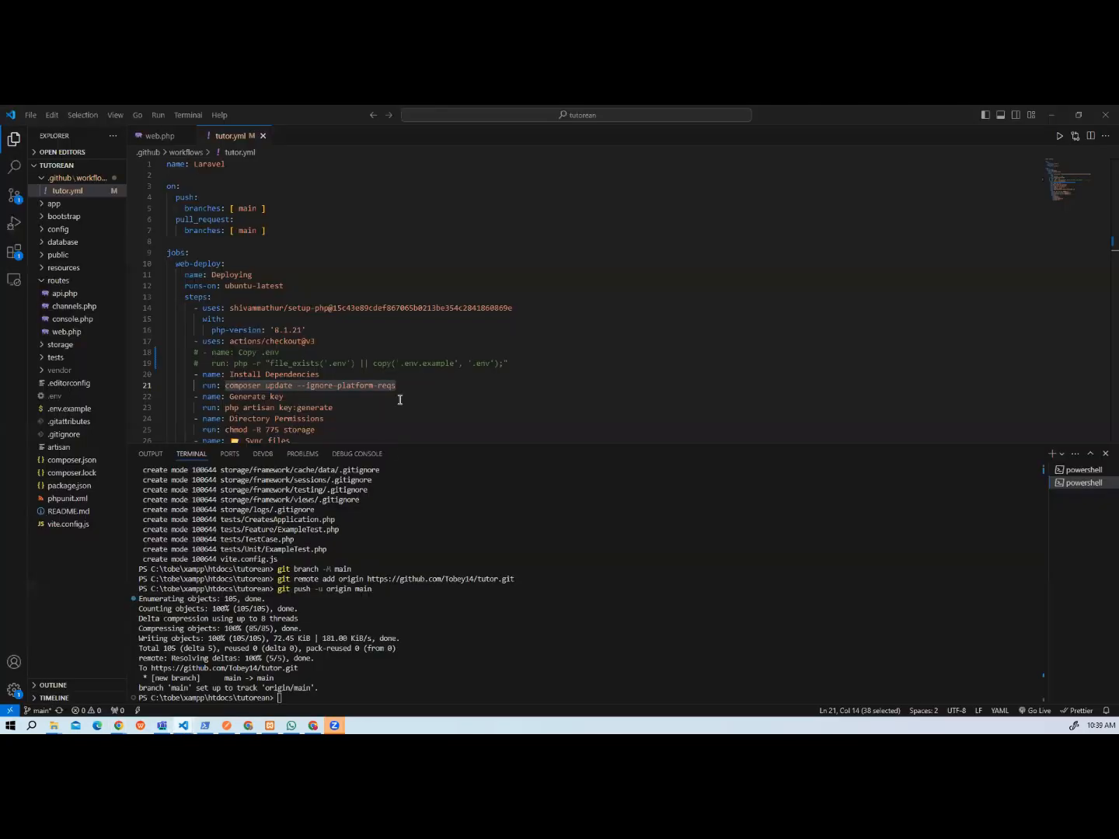
scroll(392, 390, down, 5)
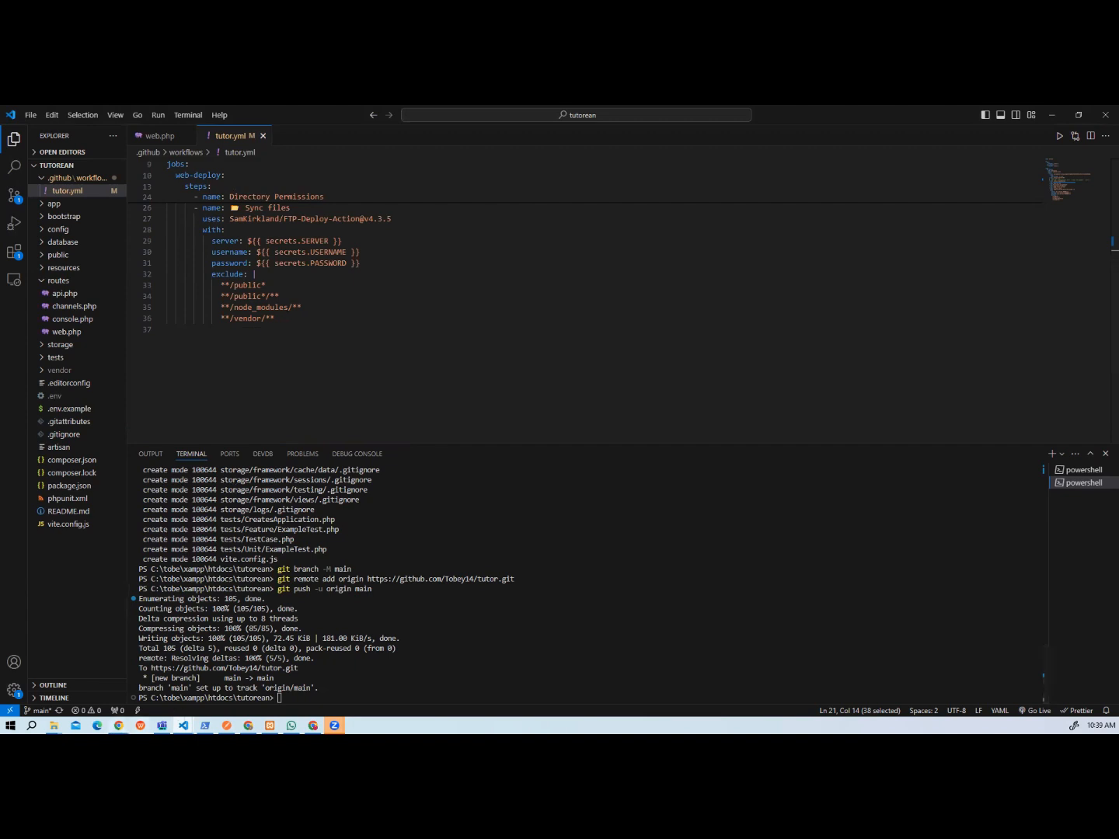
Switch to File Explorer and open the public folder of the local tutorean project in xampp/htdocs.
mouse_move(119, 725)
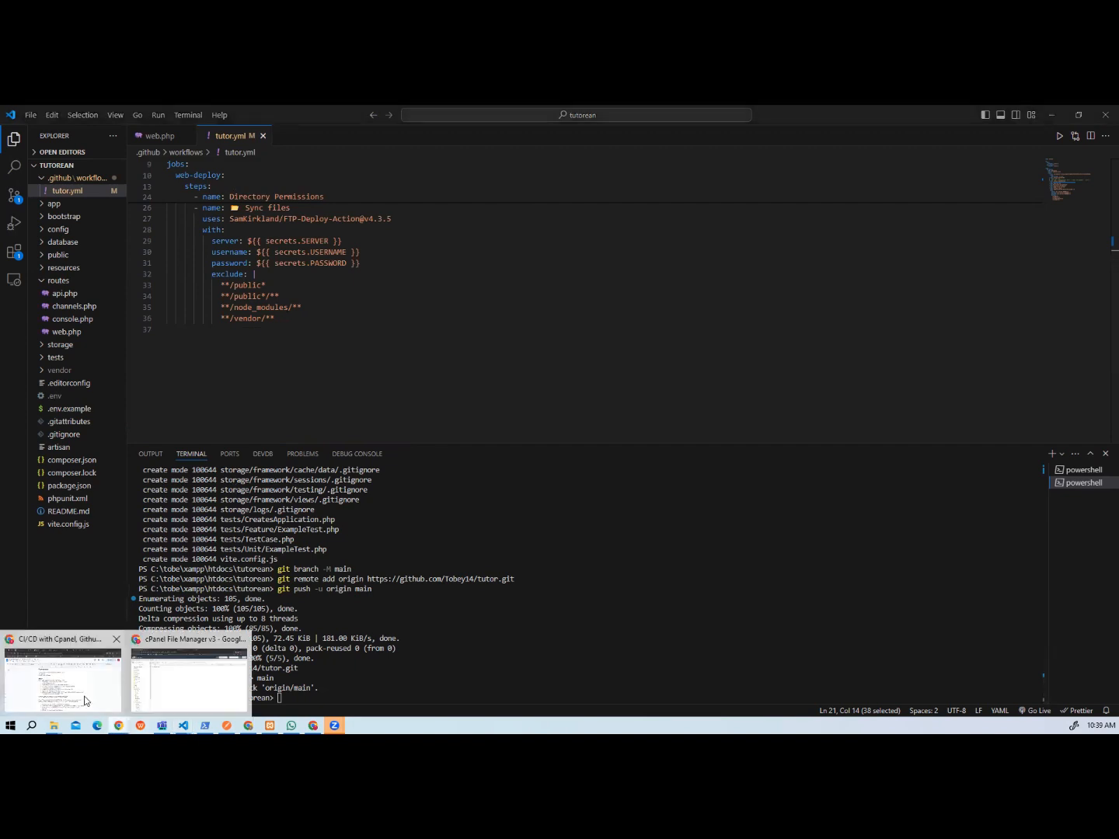
click(192, 682)
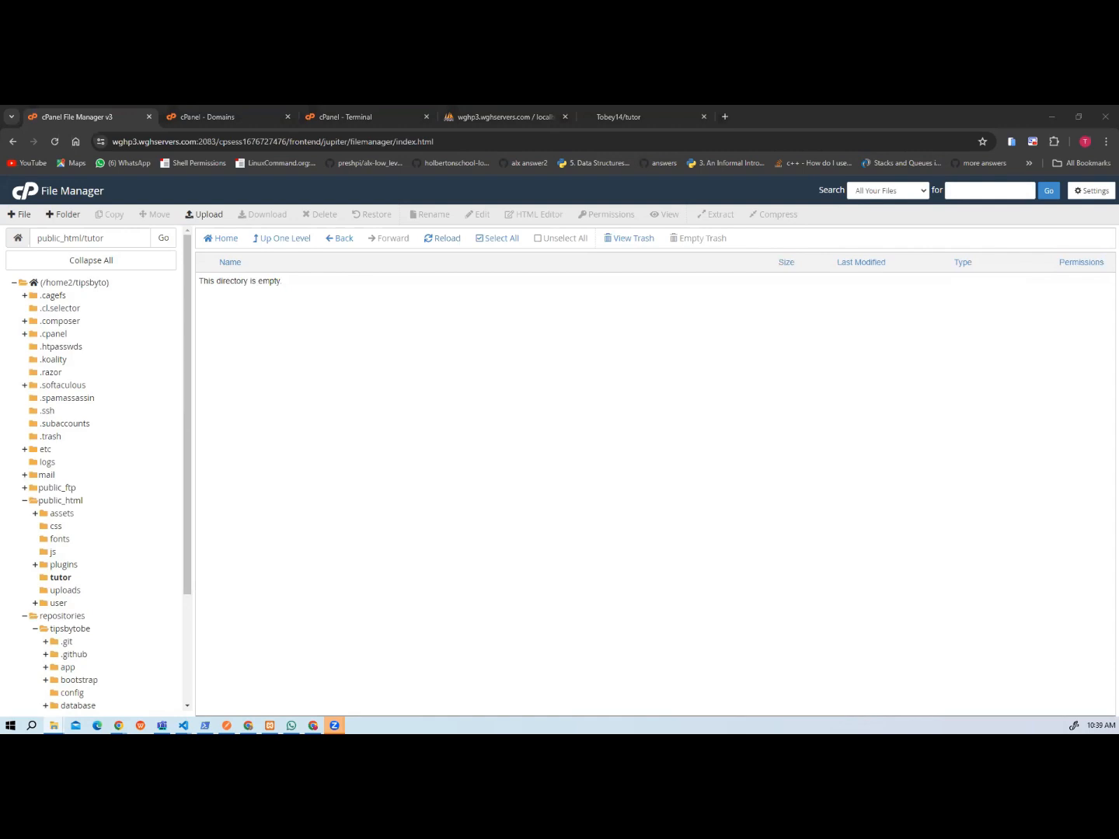
click(53, 725)
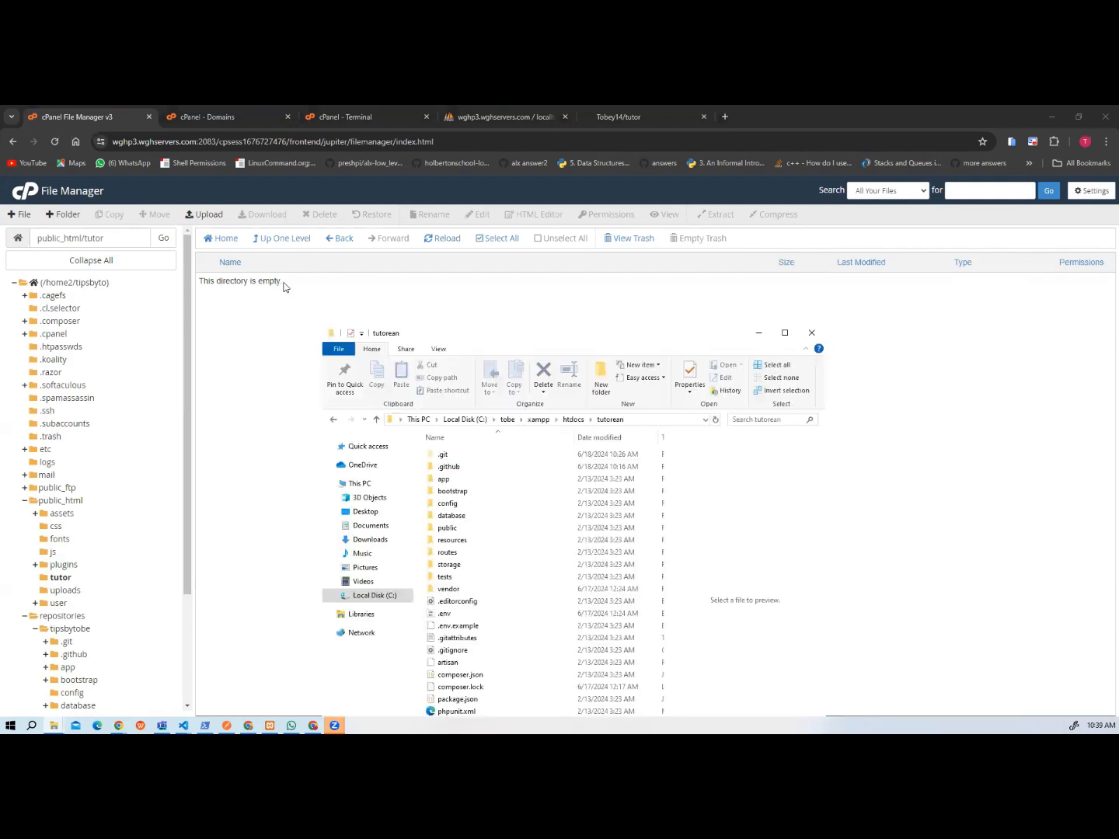
click(785, 333)
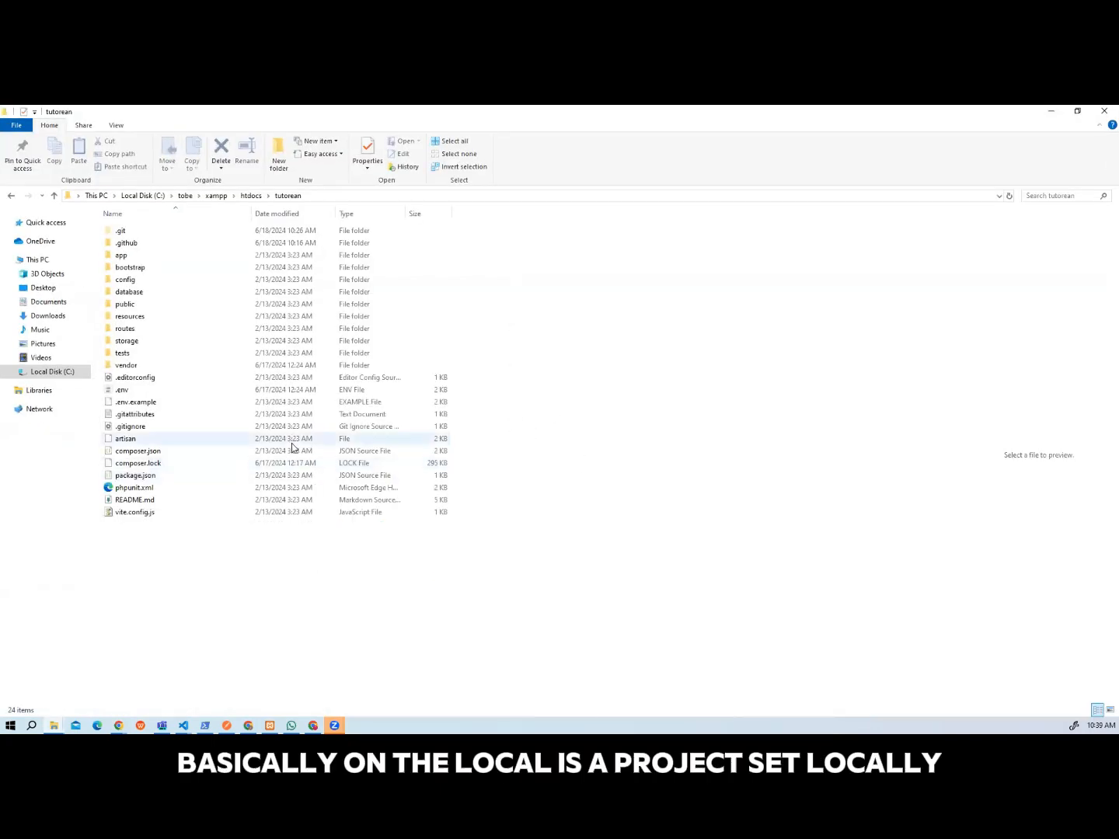
click(115, 306)
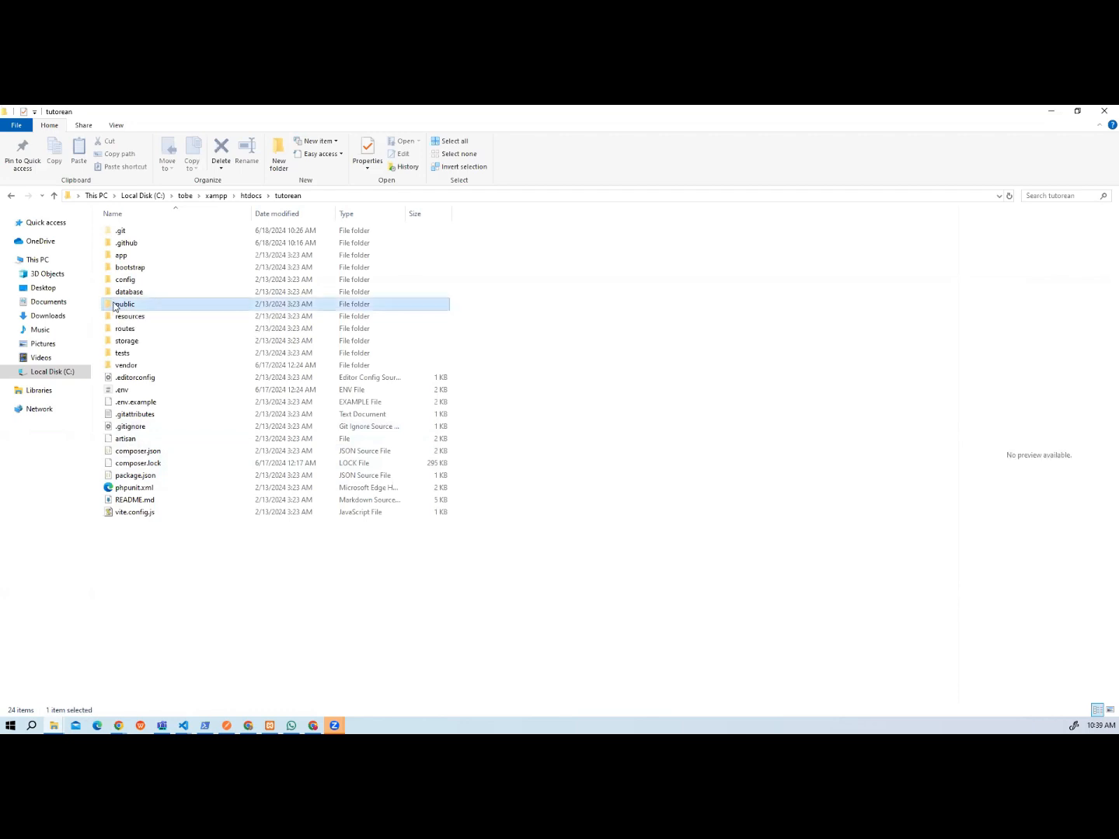
double_click(111, 306)
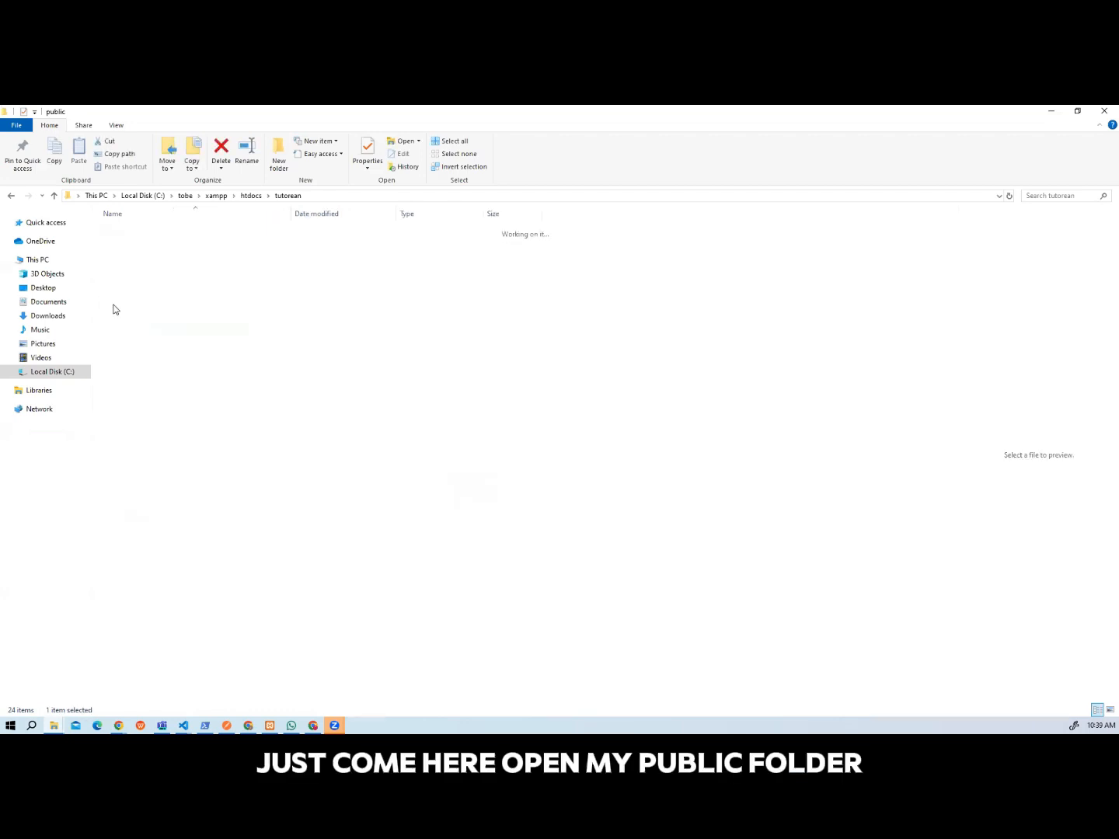
Compress all the files in the local public folder into a ZIP archive named public.zip.
right_click(221, 356)
click(165, 328)
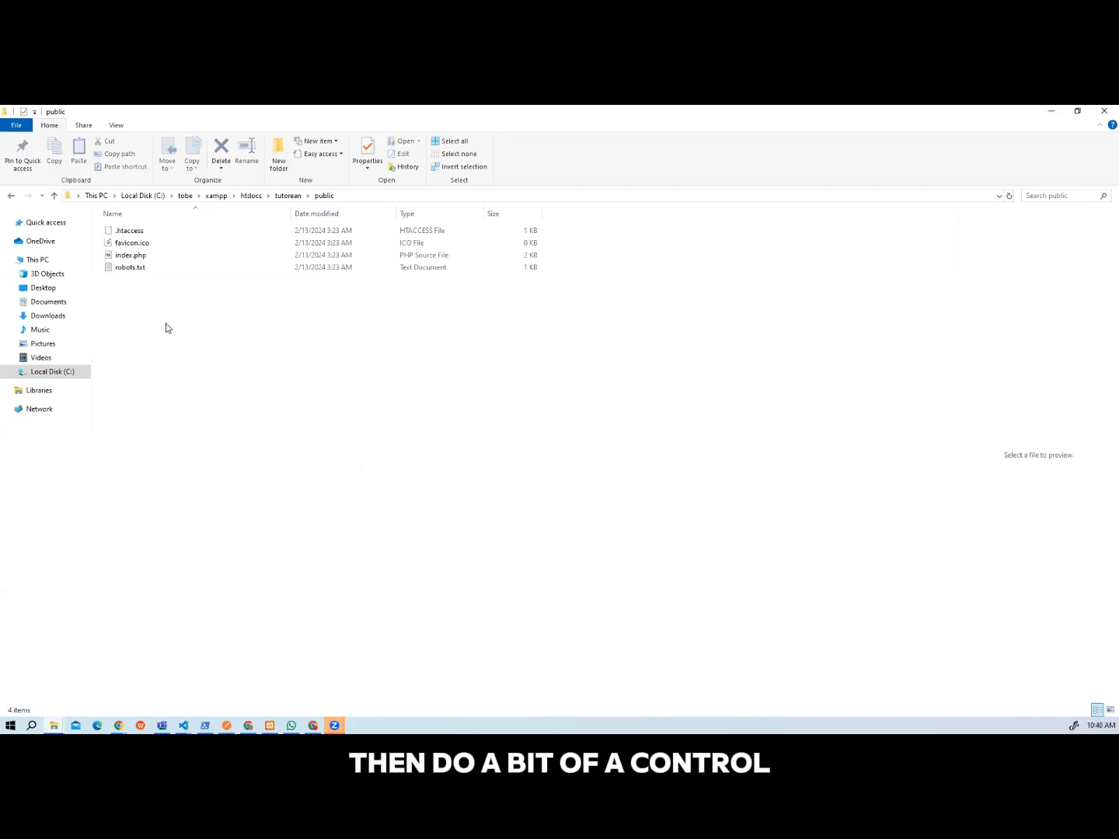
key(ctrl+a)
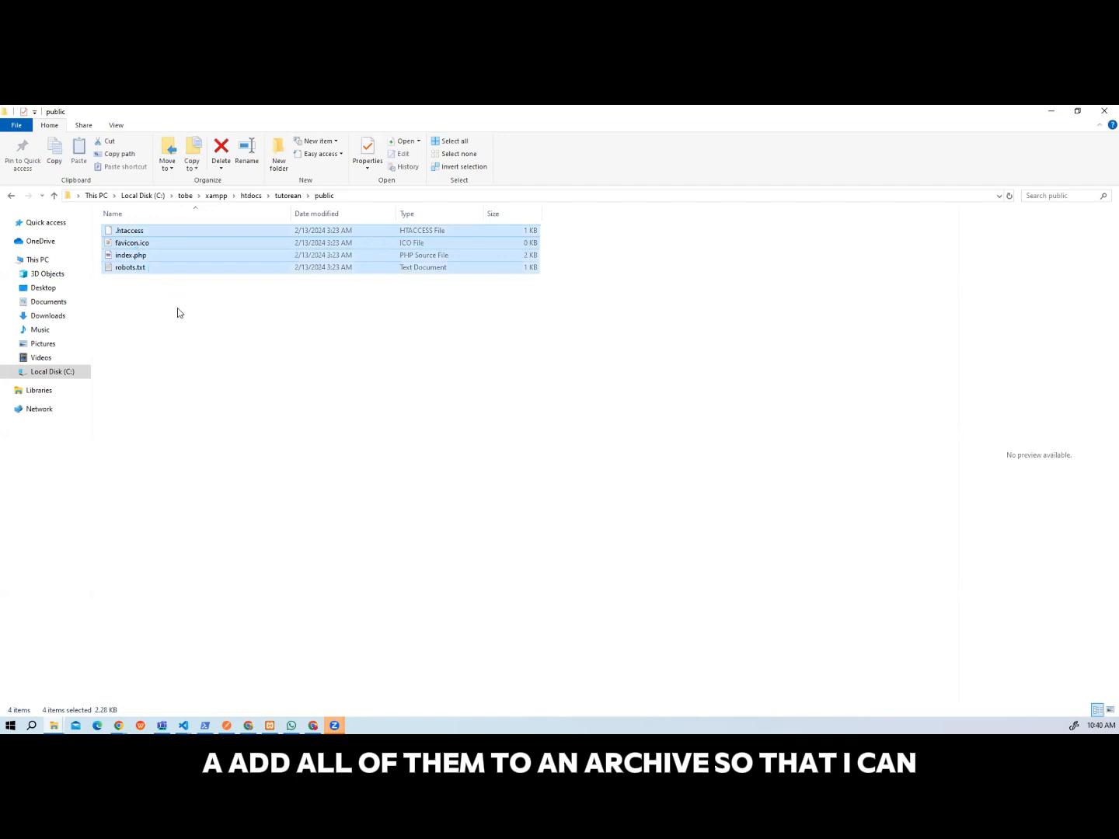
key(shift+F10)
mouse_move(177, 312)
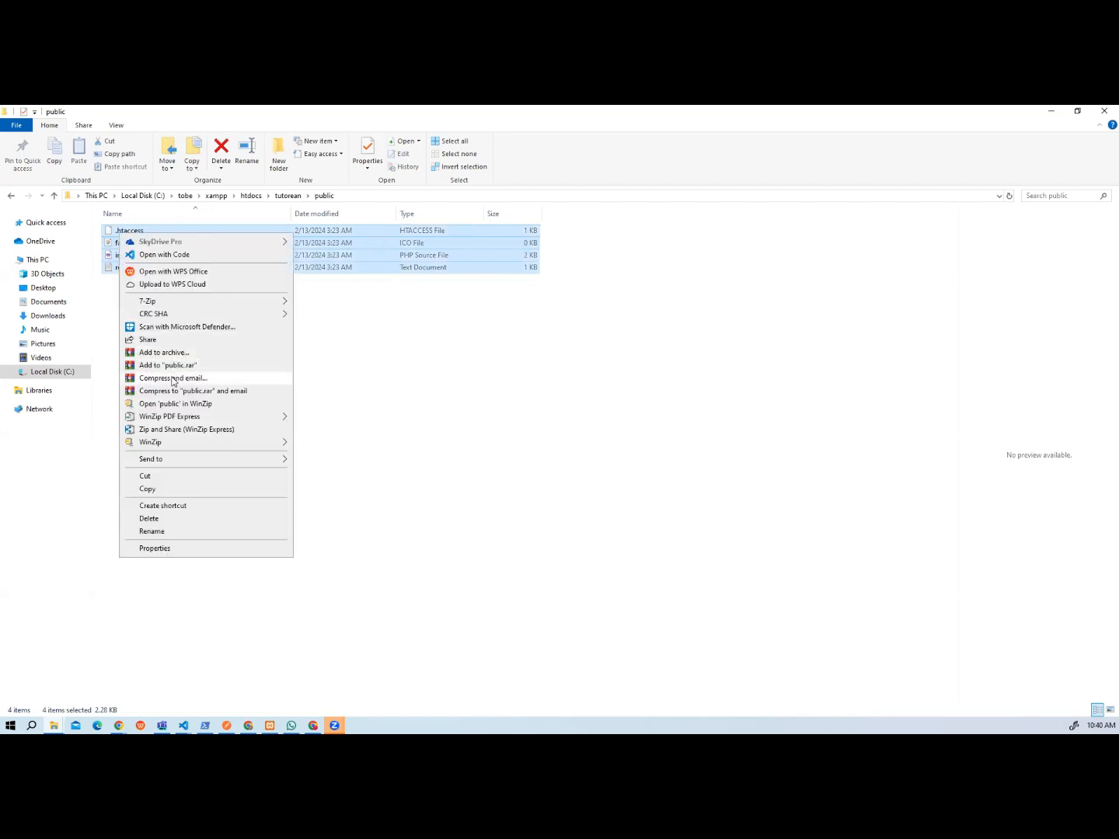
click(164, 353)
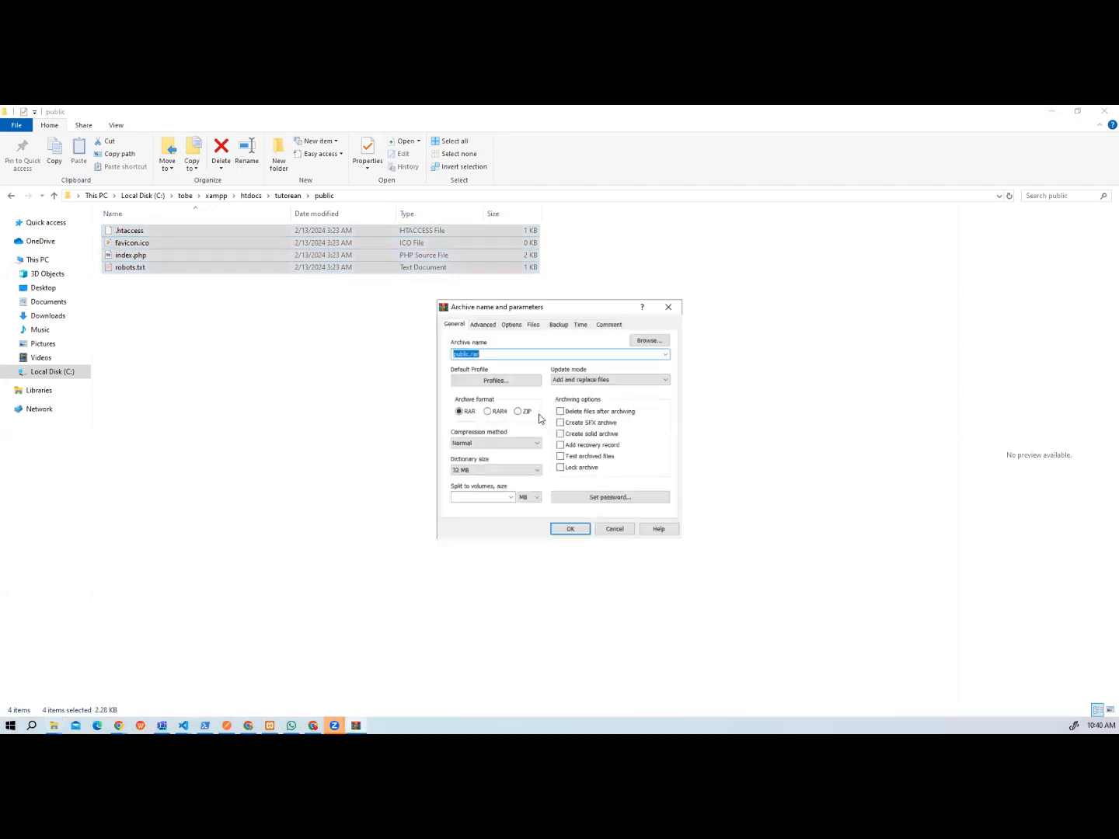
click(518, 412)
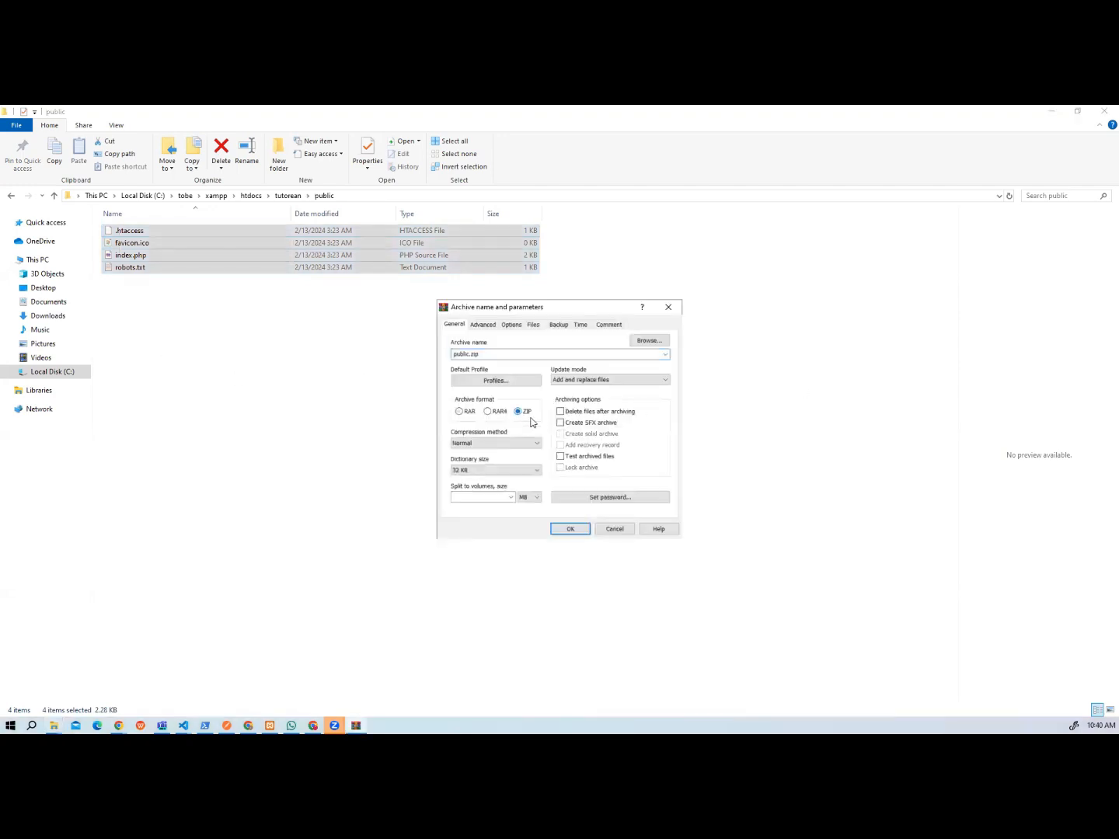
click(566, 529)
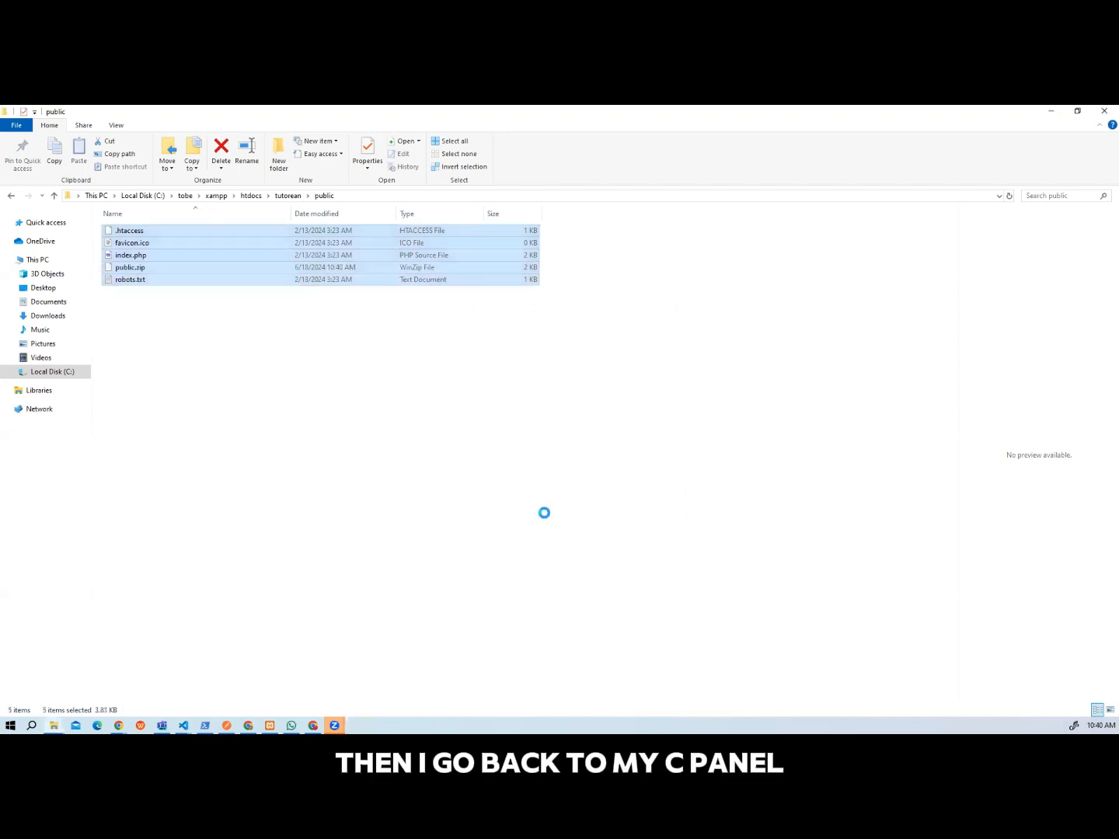
click(285, 419)
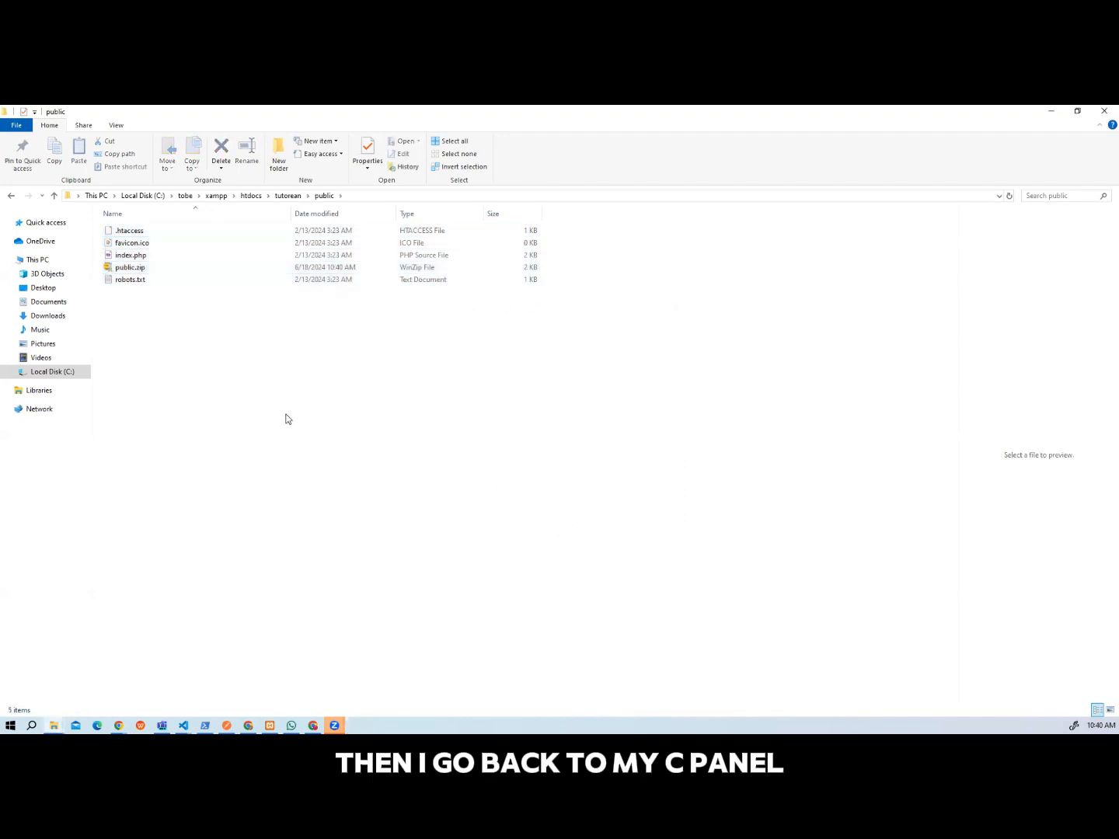
Switch back to cPanel File Manager in Chrome and open the file upload page for public_html/tutor.
click(118, 725)
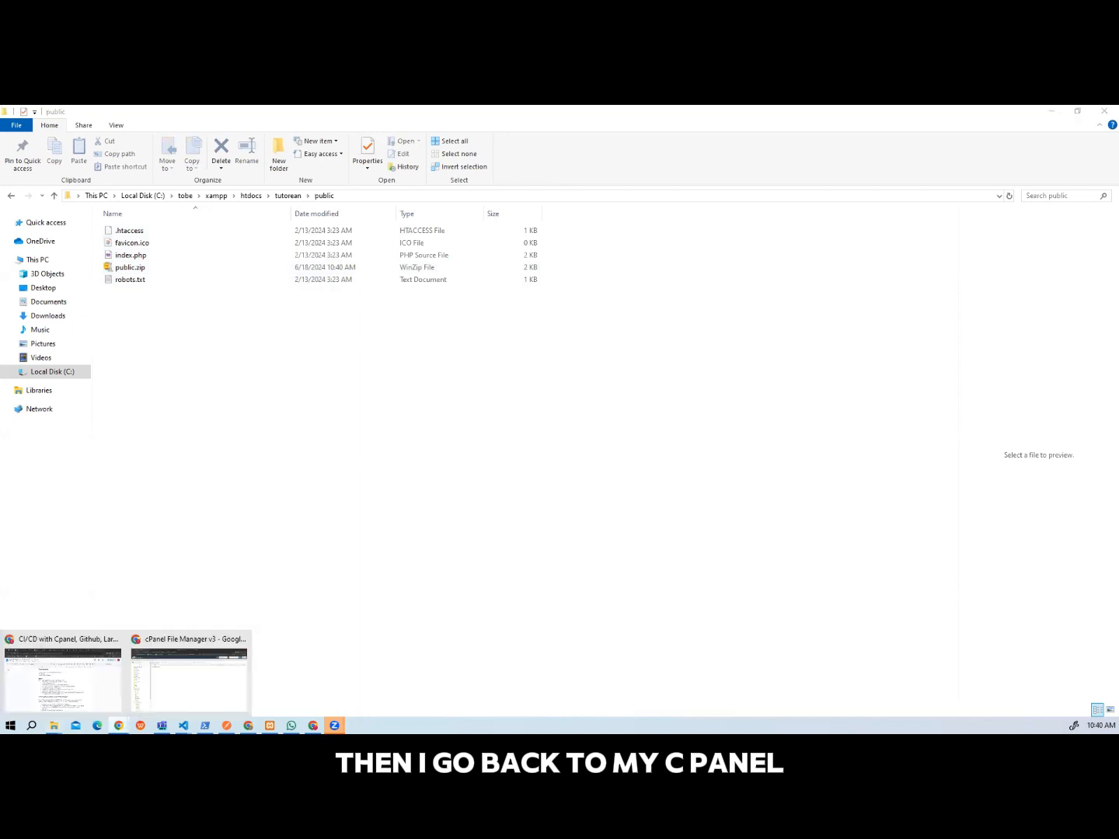
click(161, 682)
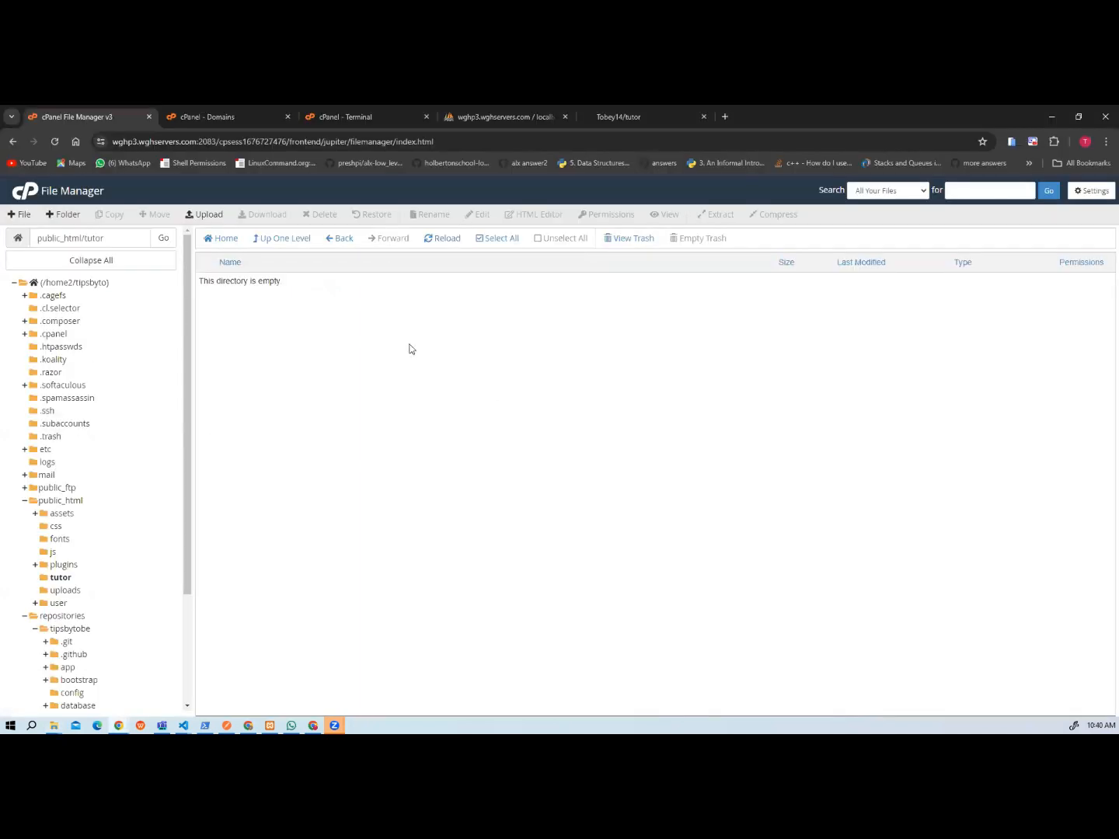
click(204, 216)
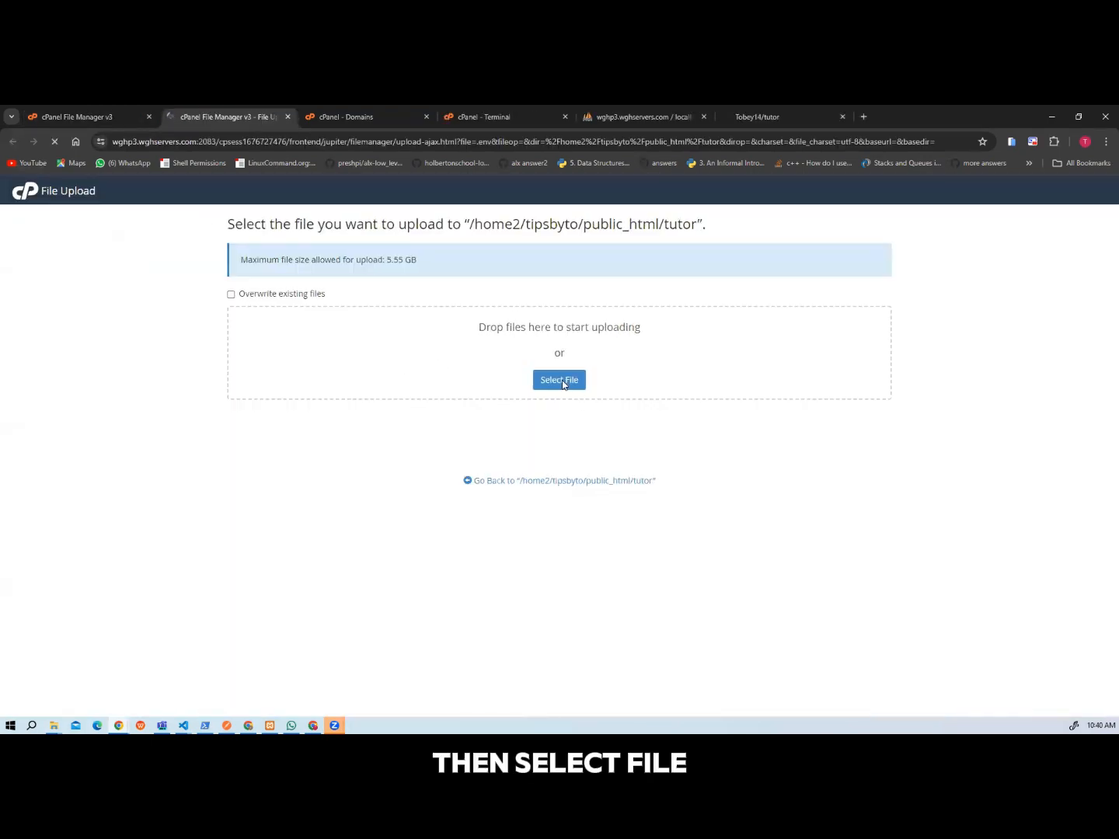
Upload public.zip from htdocs/tutorean/public, close the upload page and reload the public_html/tutor listing.
click(562, 382)
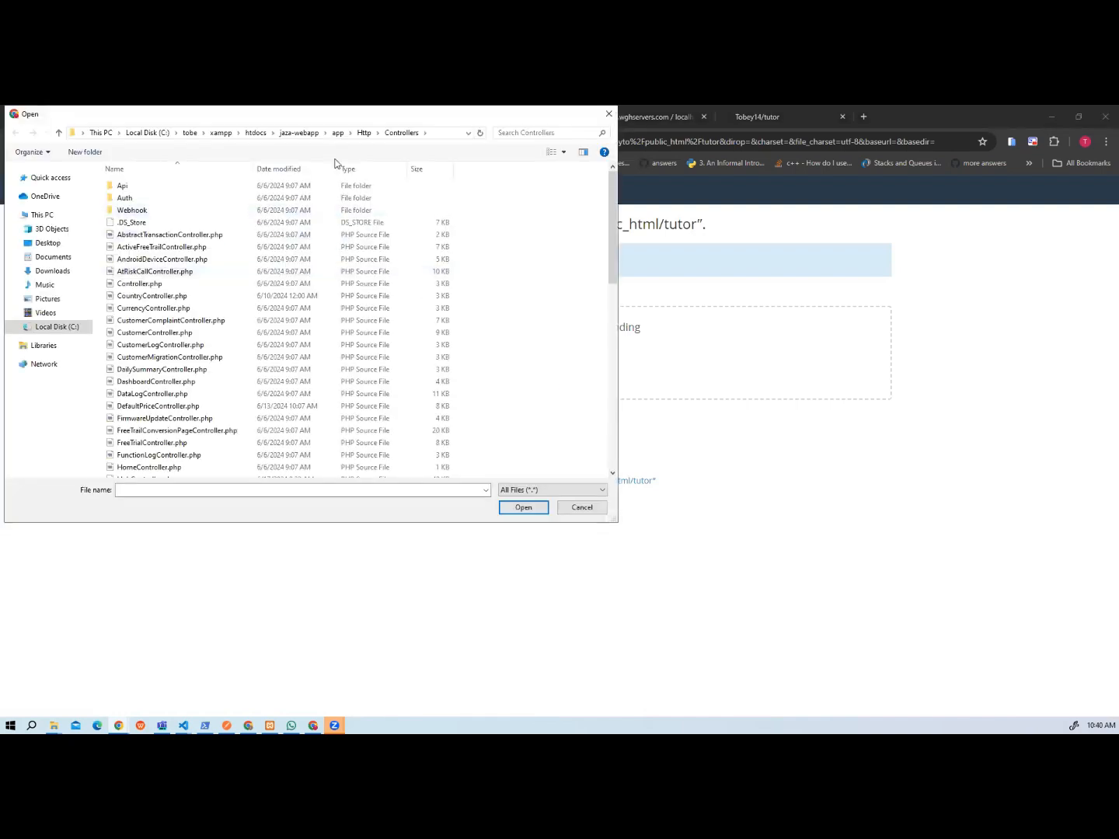
click(256, 133)
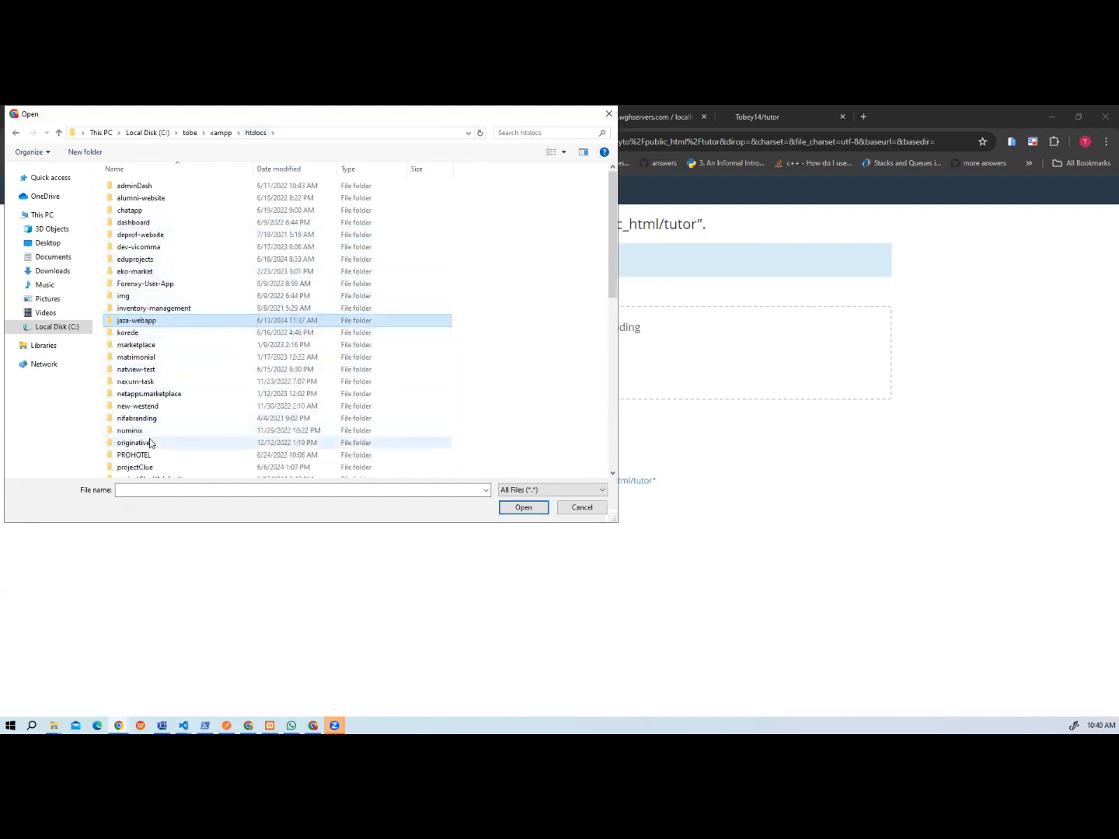
scroll(150, 443, down, 5)
click(136, 412)
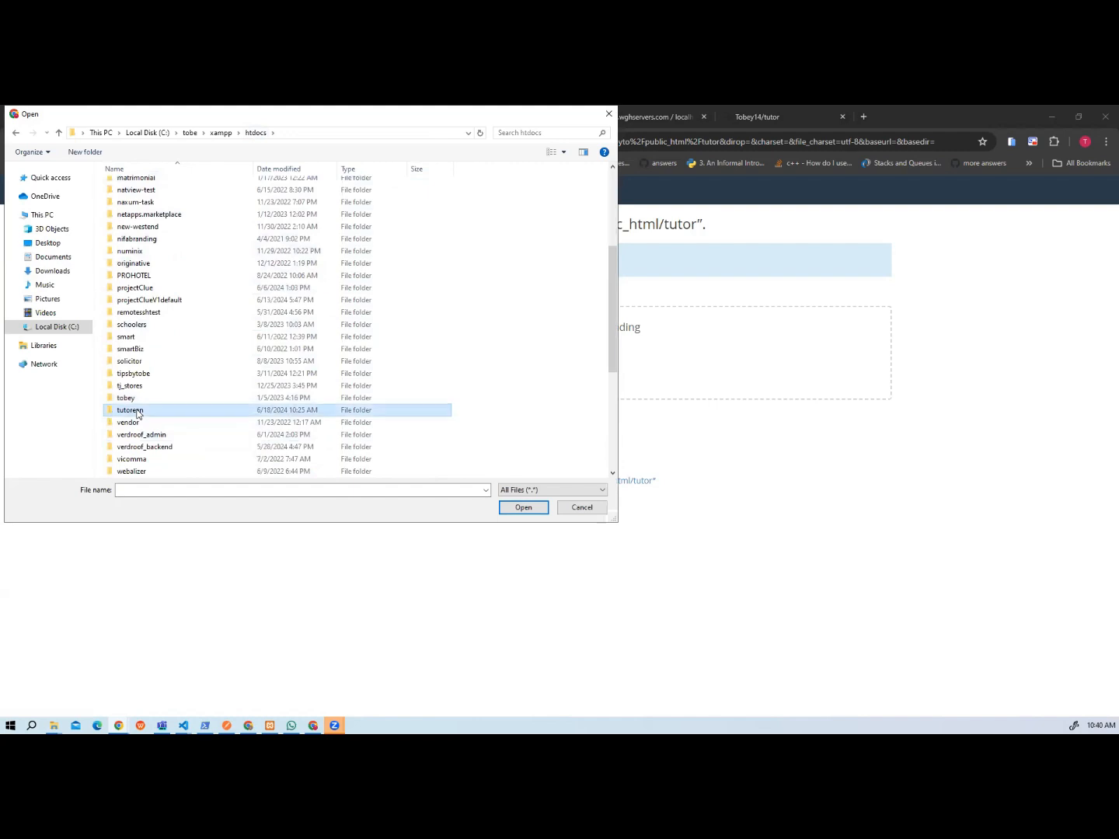
click(137, 411)
click(167, 414)
double_click(168, 418)
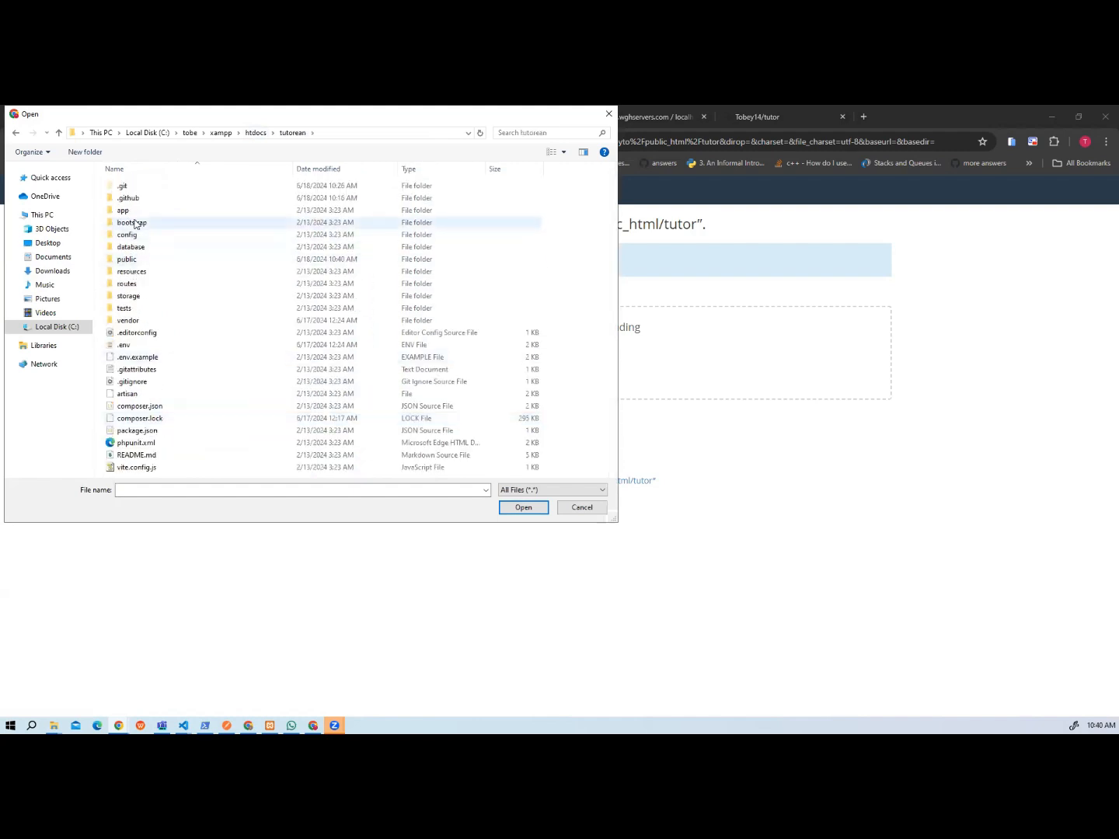
click(136, 260)
double_click(136, 260)
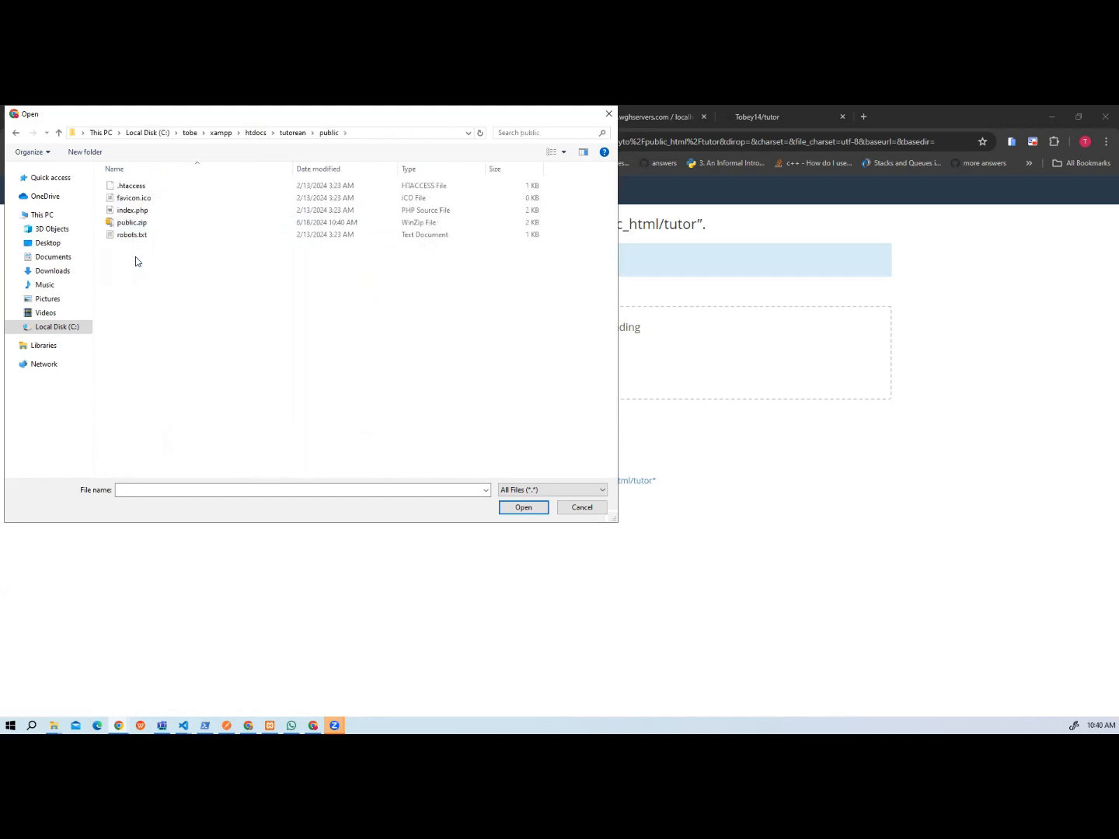
click(123, 225)
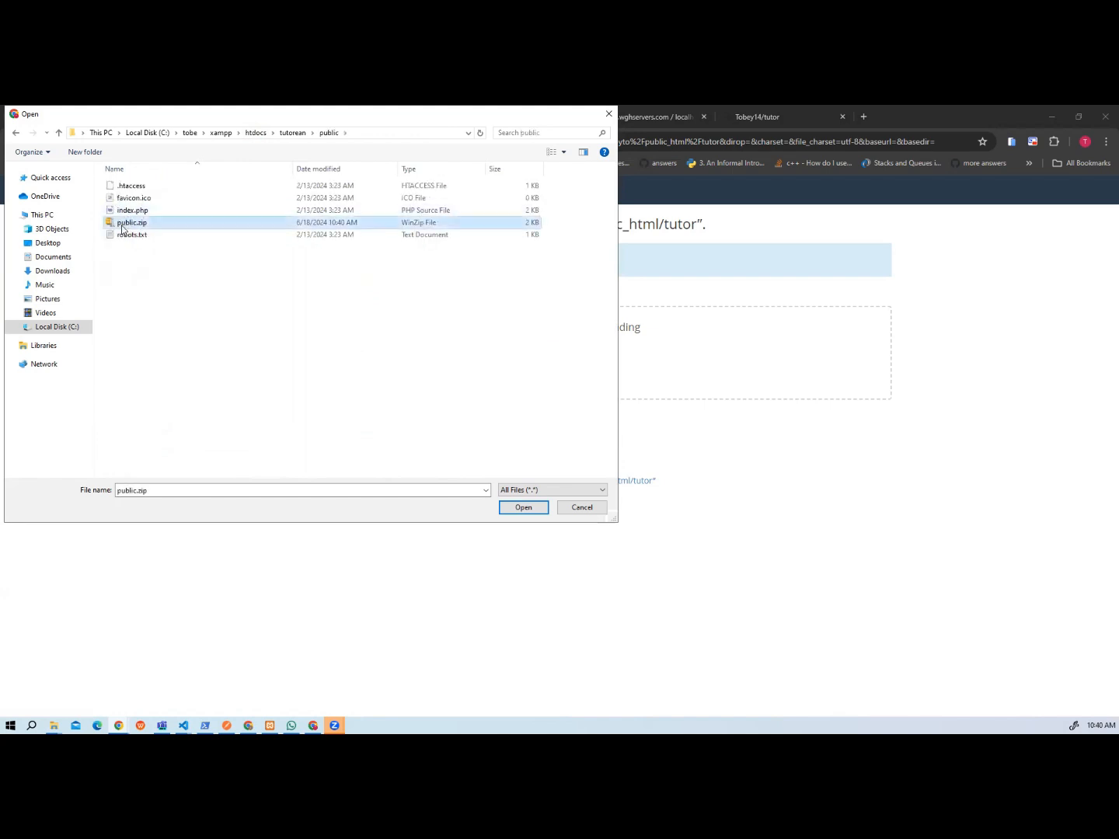
click(519, 507)
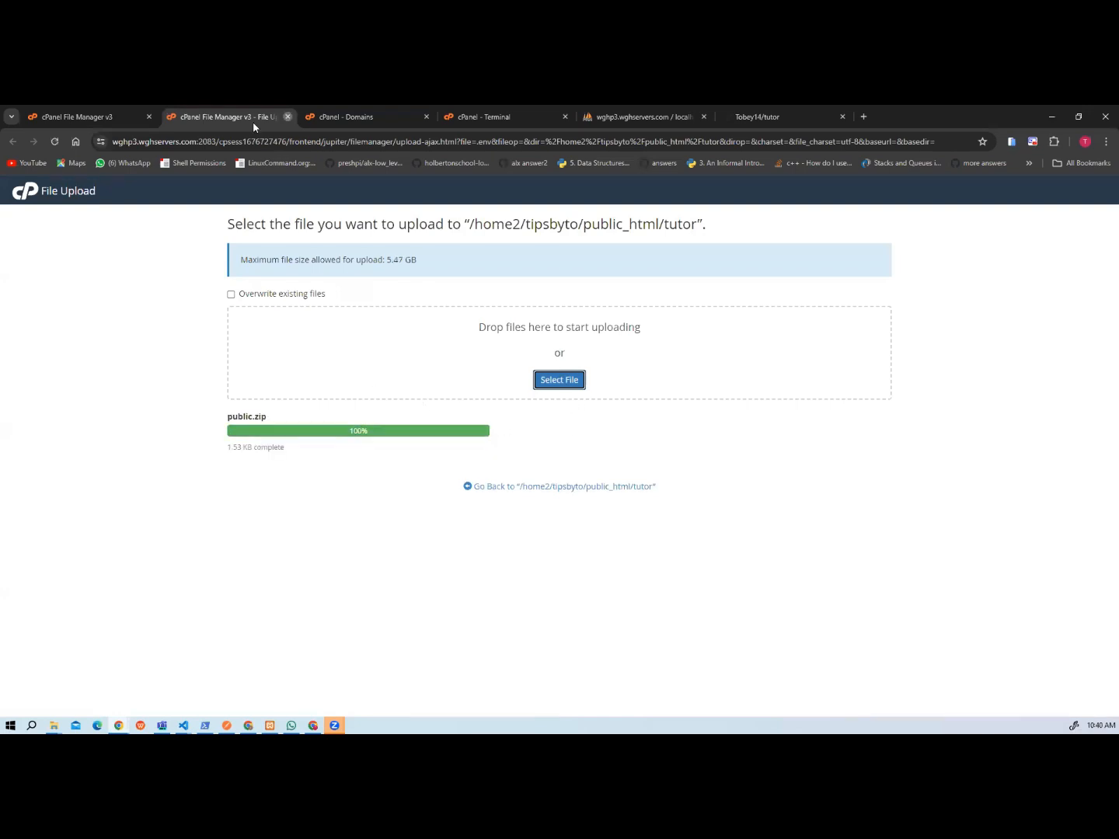
click(288, 117)
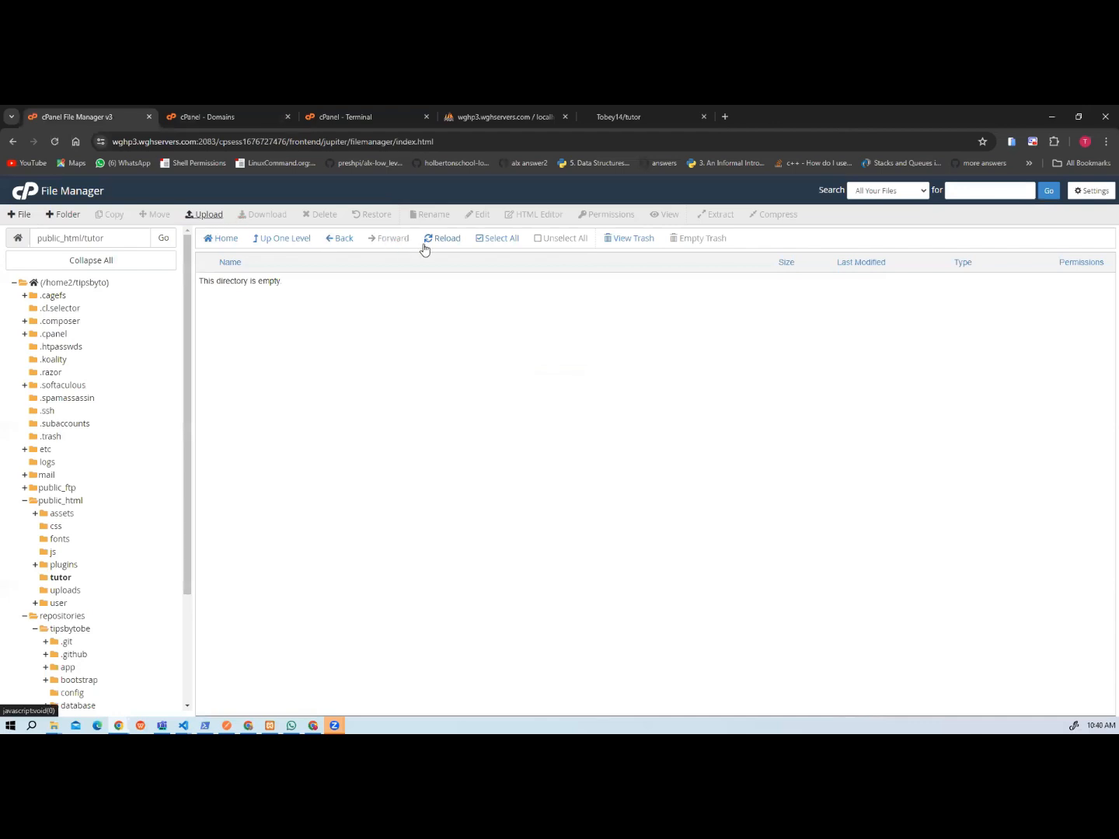
click(426, 244)
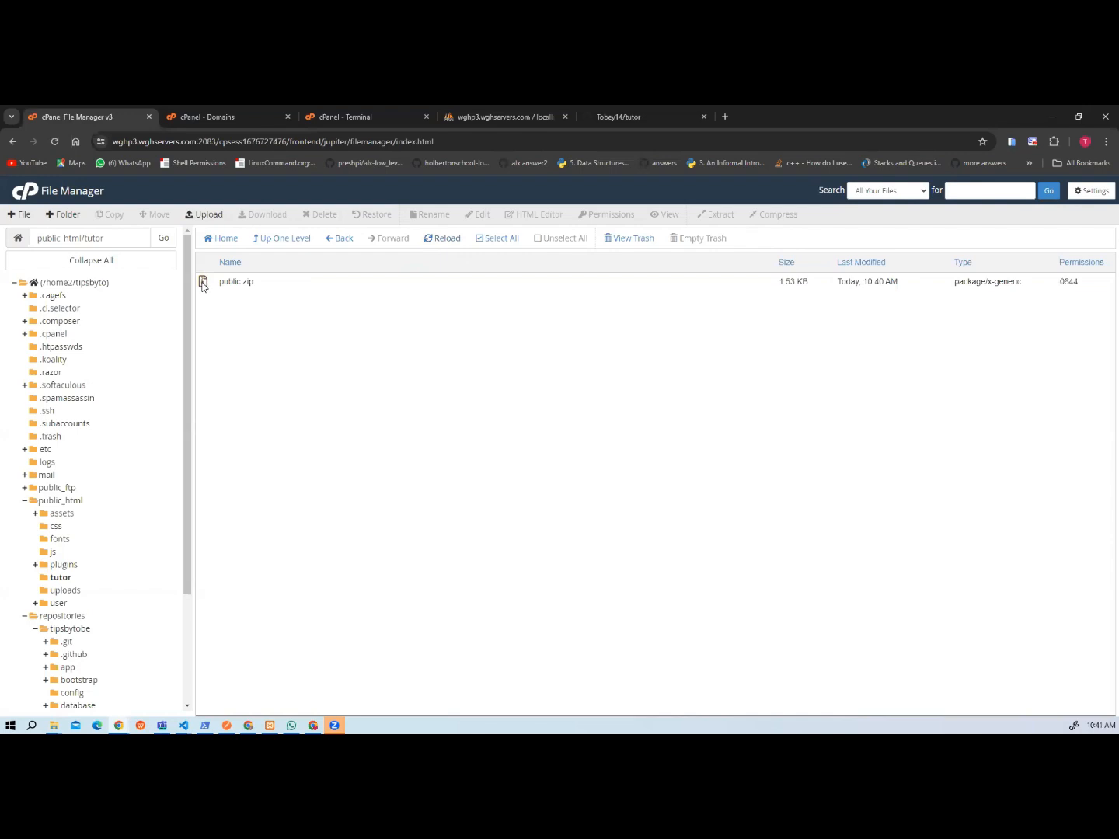
Extract public.zip into /public_html/tutor and dismiss the extraction results.
right_click(202, 285)
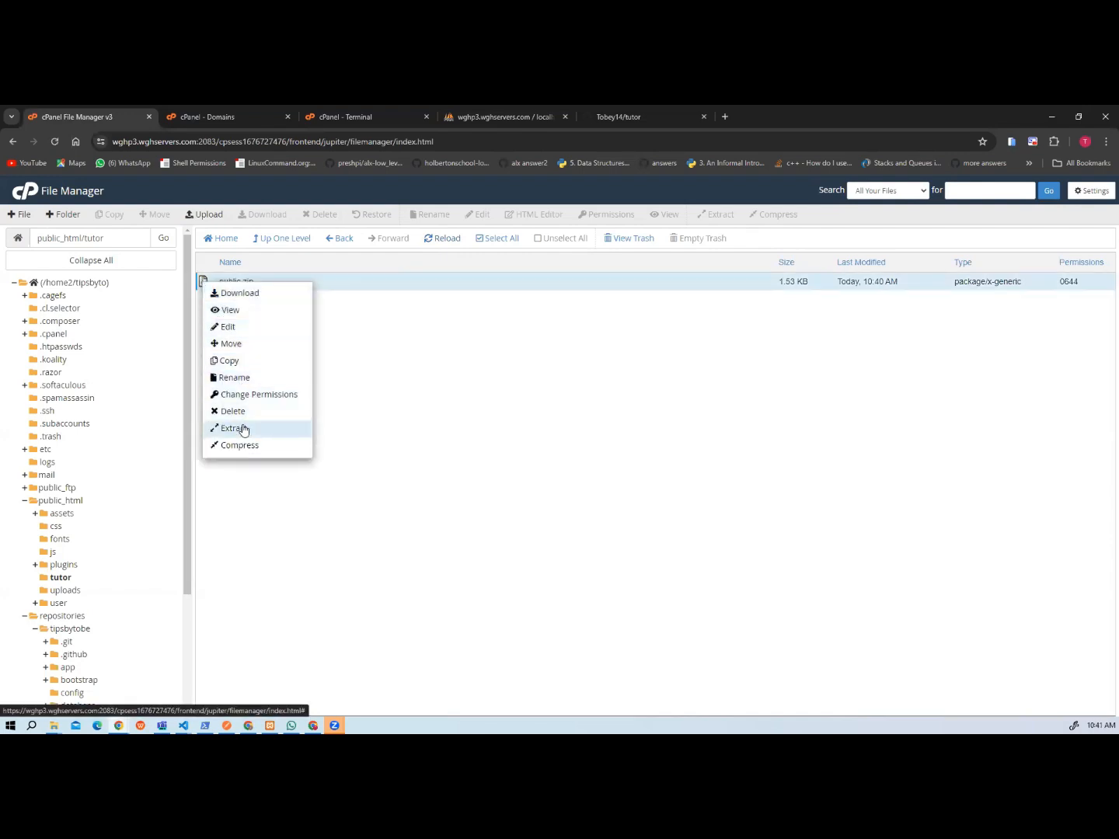
click(244, 430)
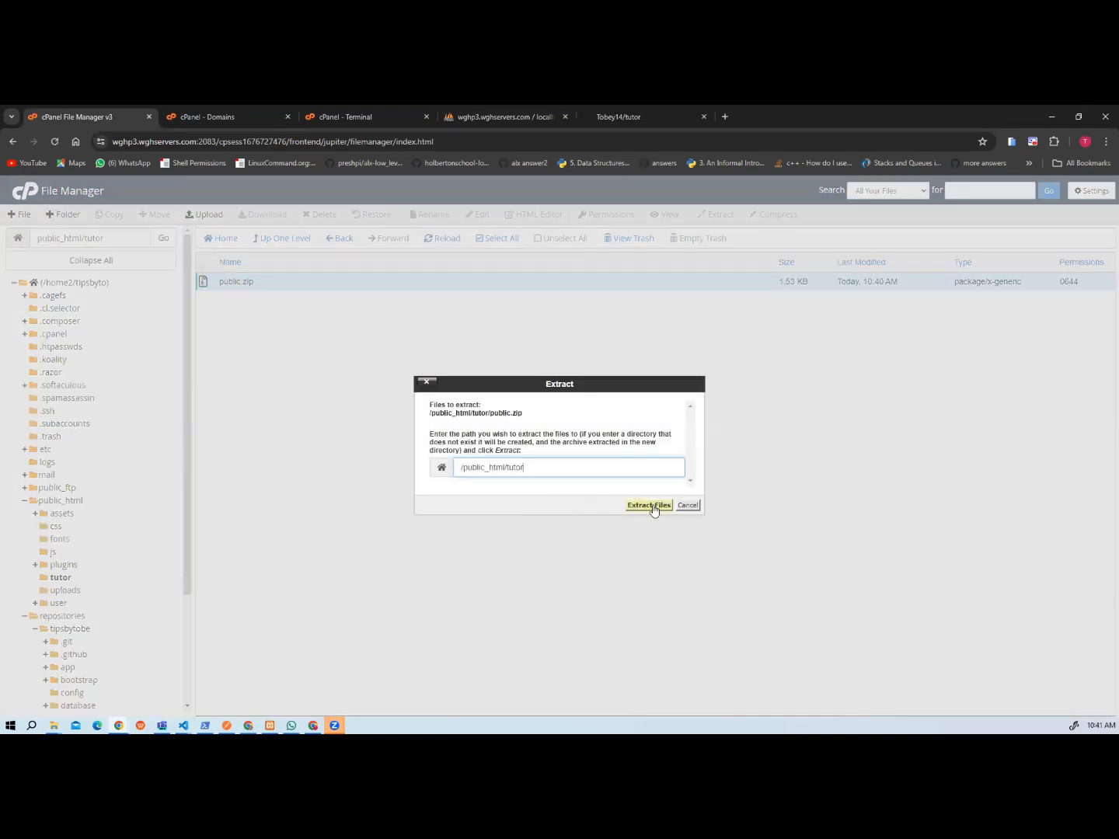
click(649, 505)
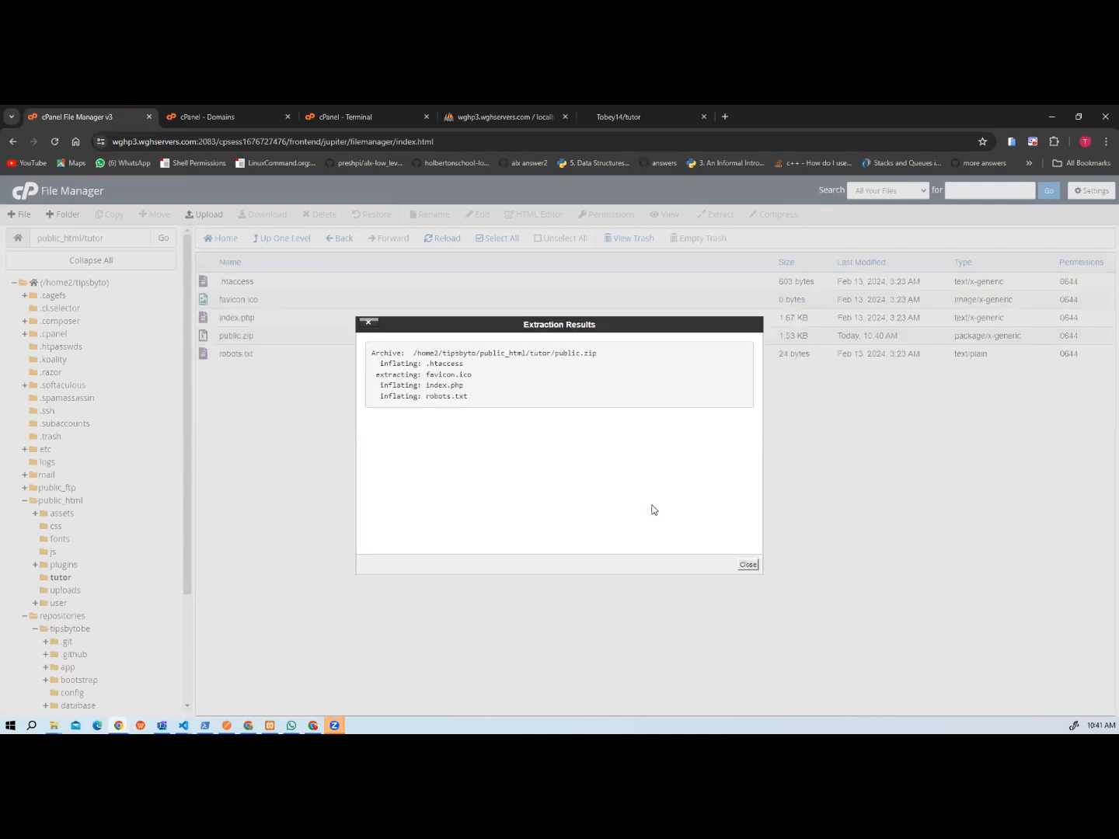
click(747, 565)
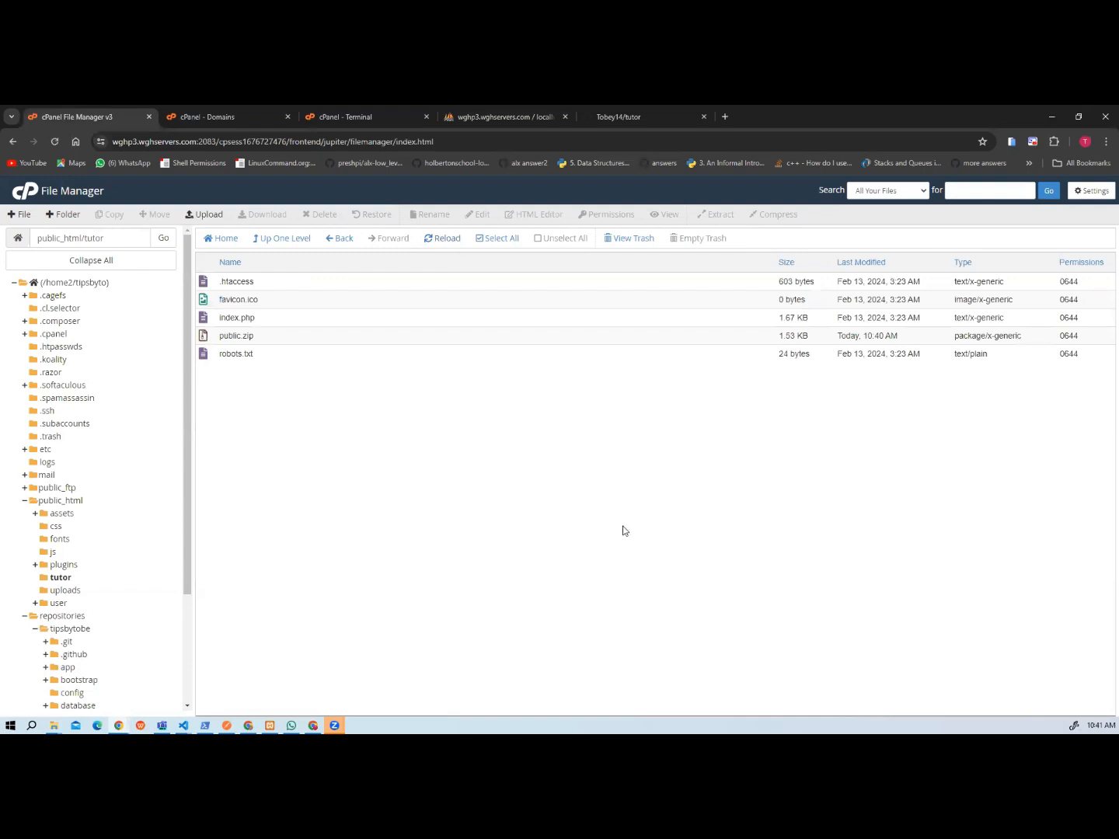
Open the extracted index.php in the cPanel file editor.
right_click(204, 316)
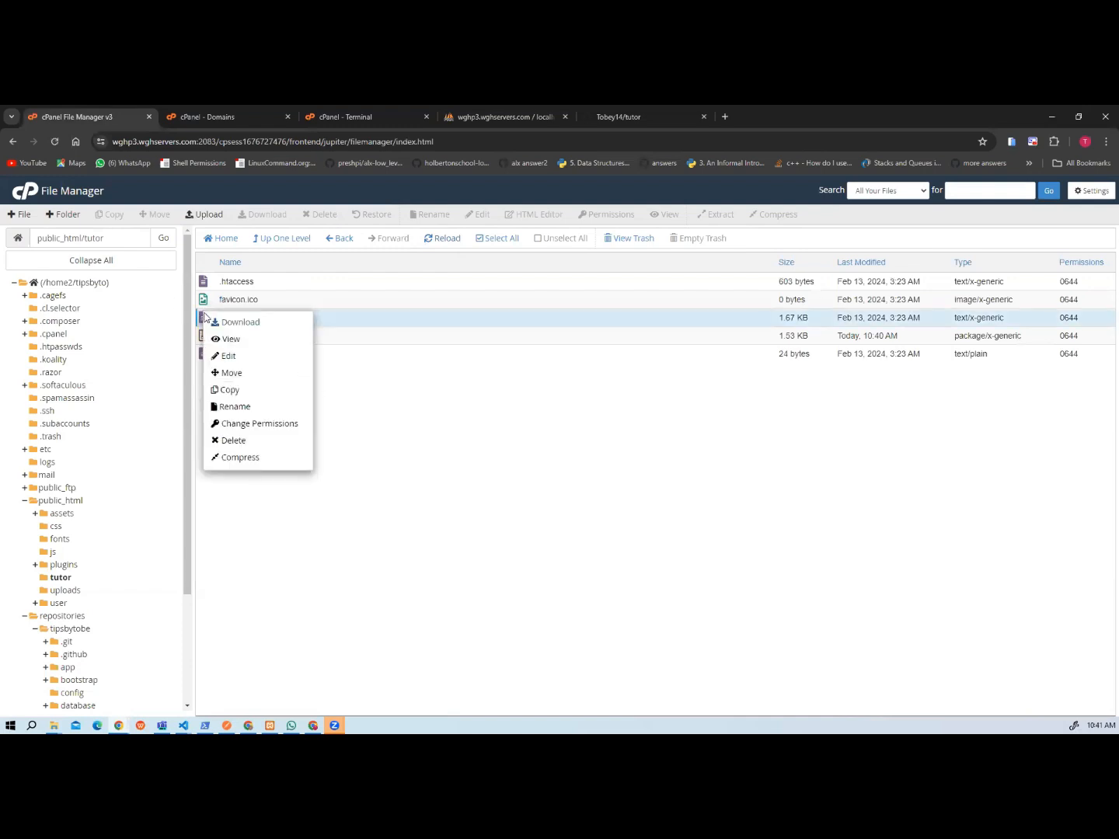
click(228, 354)
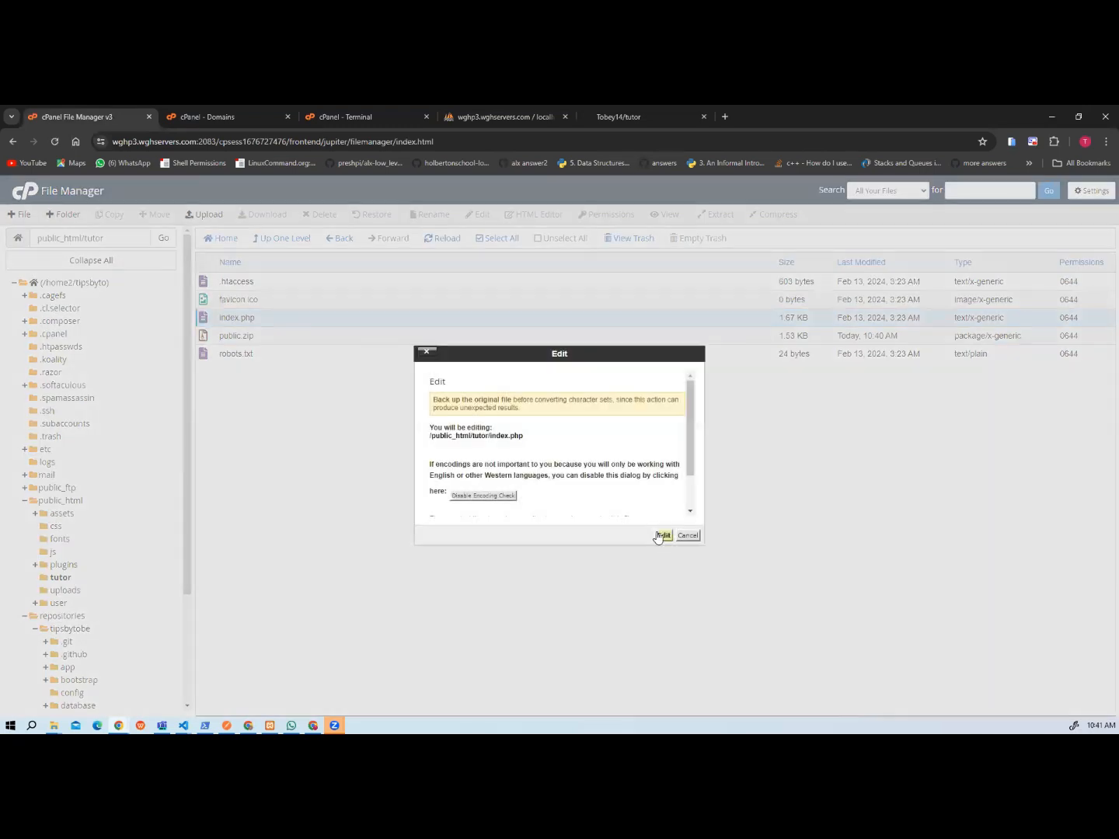
click(662, 536)
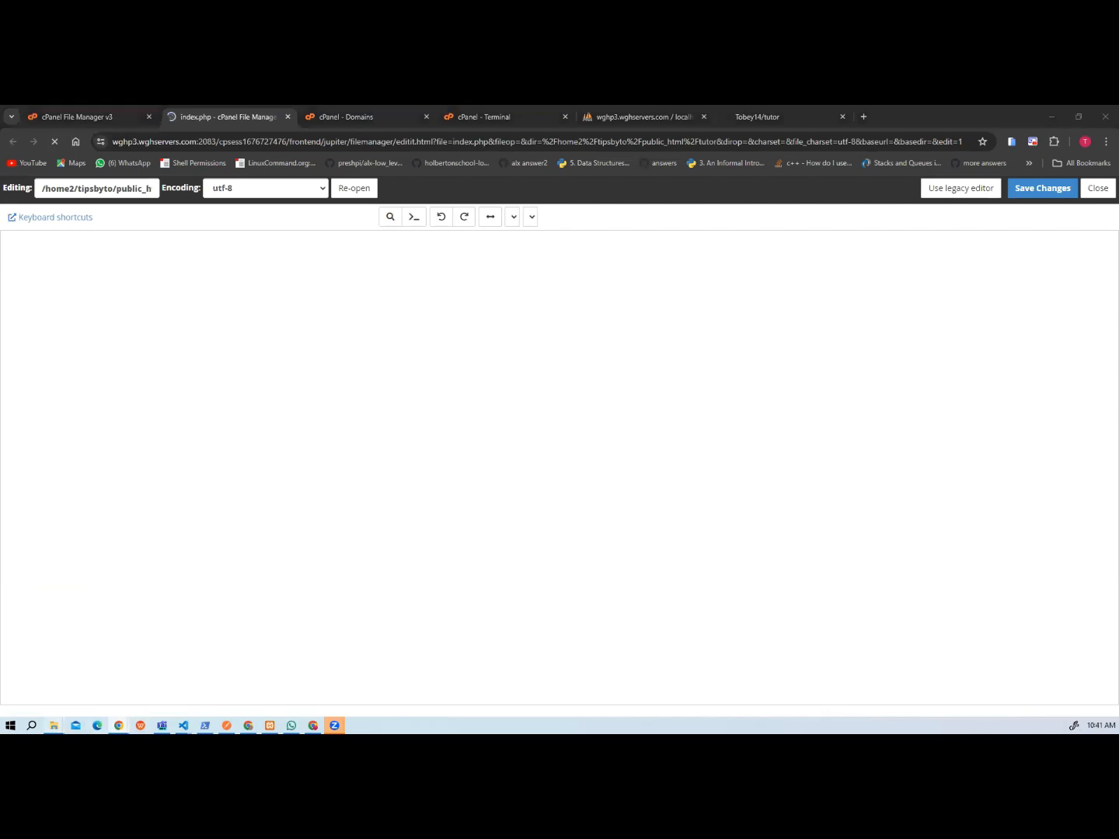
Look over the local tutorean project folder in File Explorer, check the opened index.php, and return to cPanel File Manager.
click(53, 725)
click(230, 675)
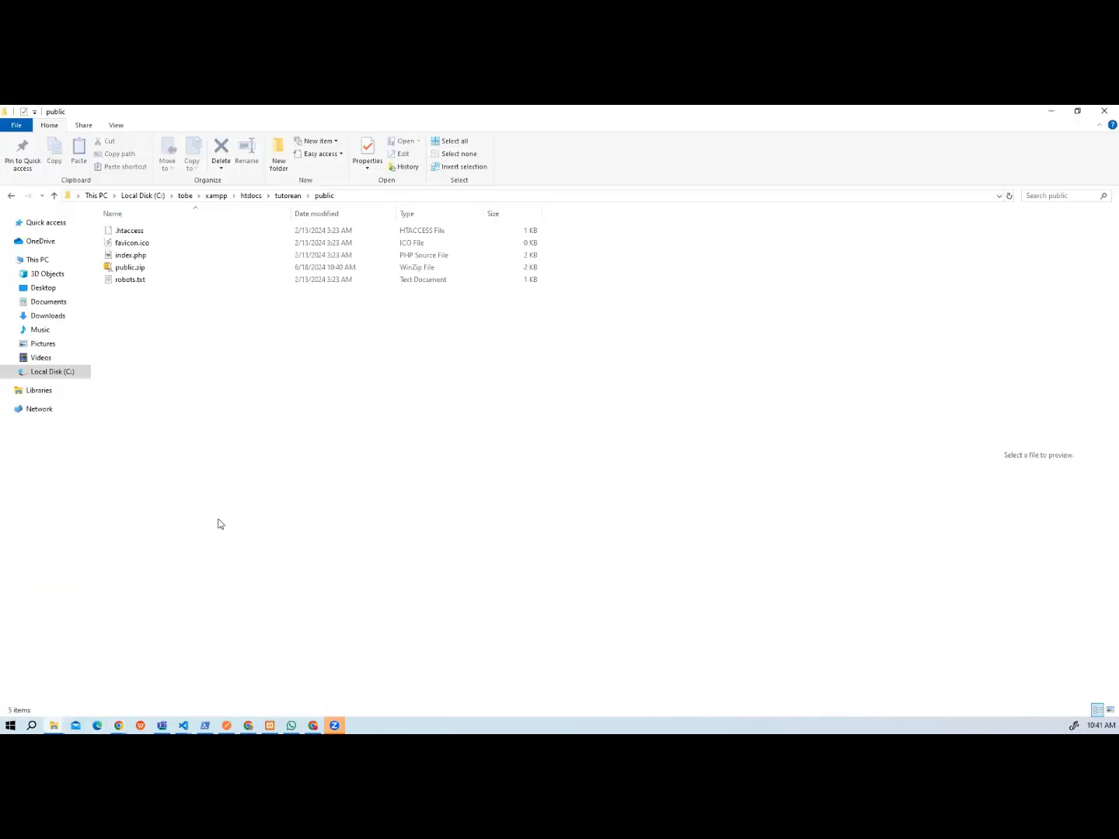
click(279, 196)
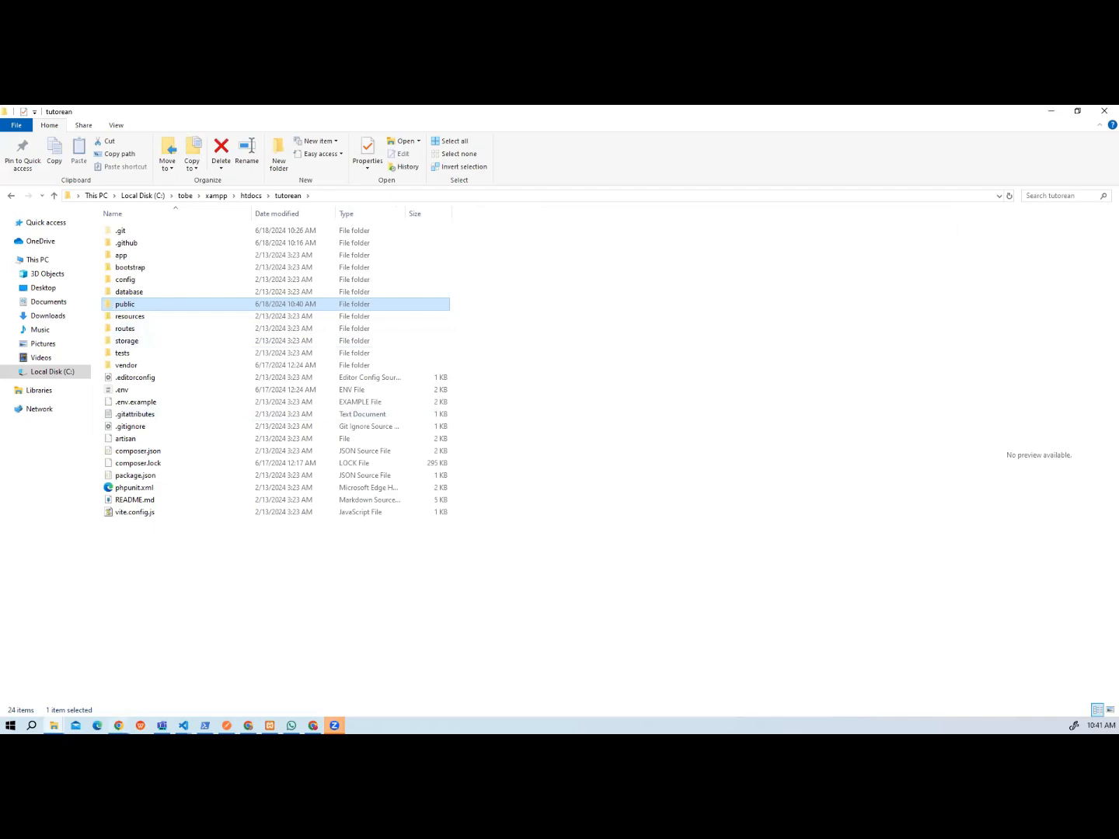
mouse_move(118, 725)
click(162, 697)
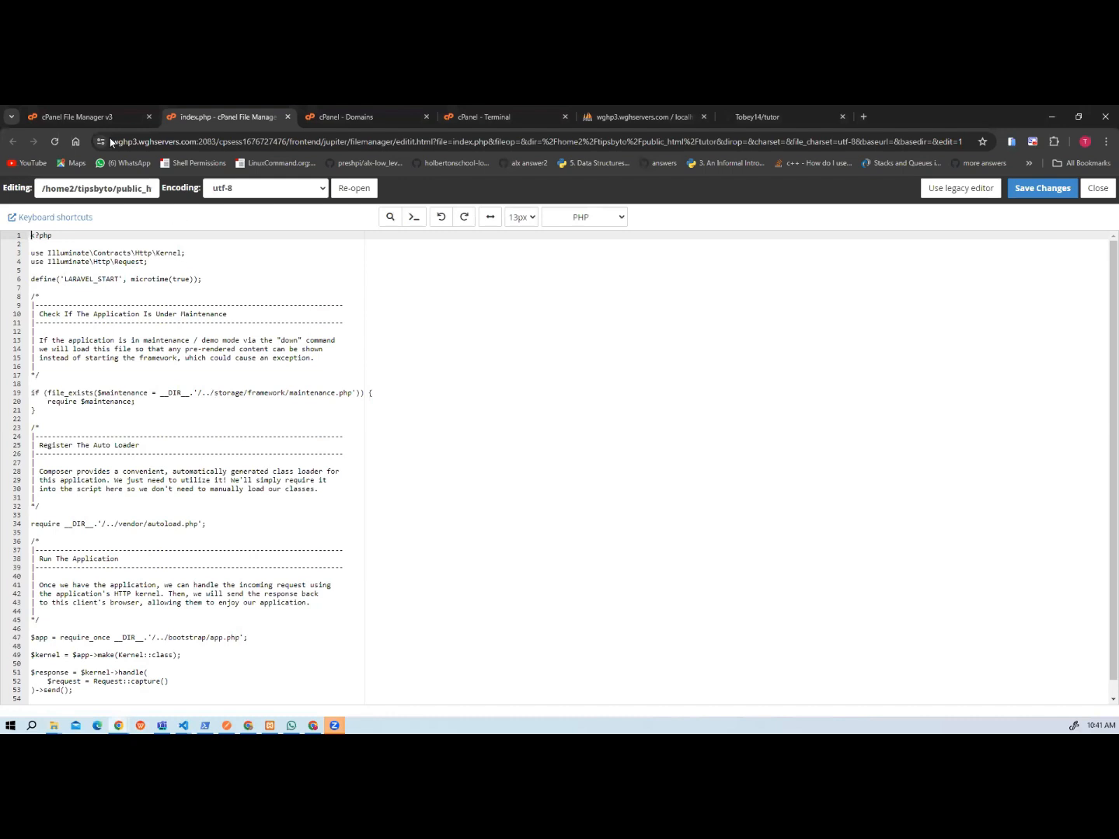
click(74, 117)
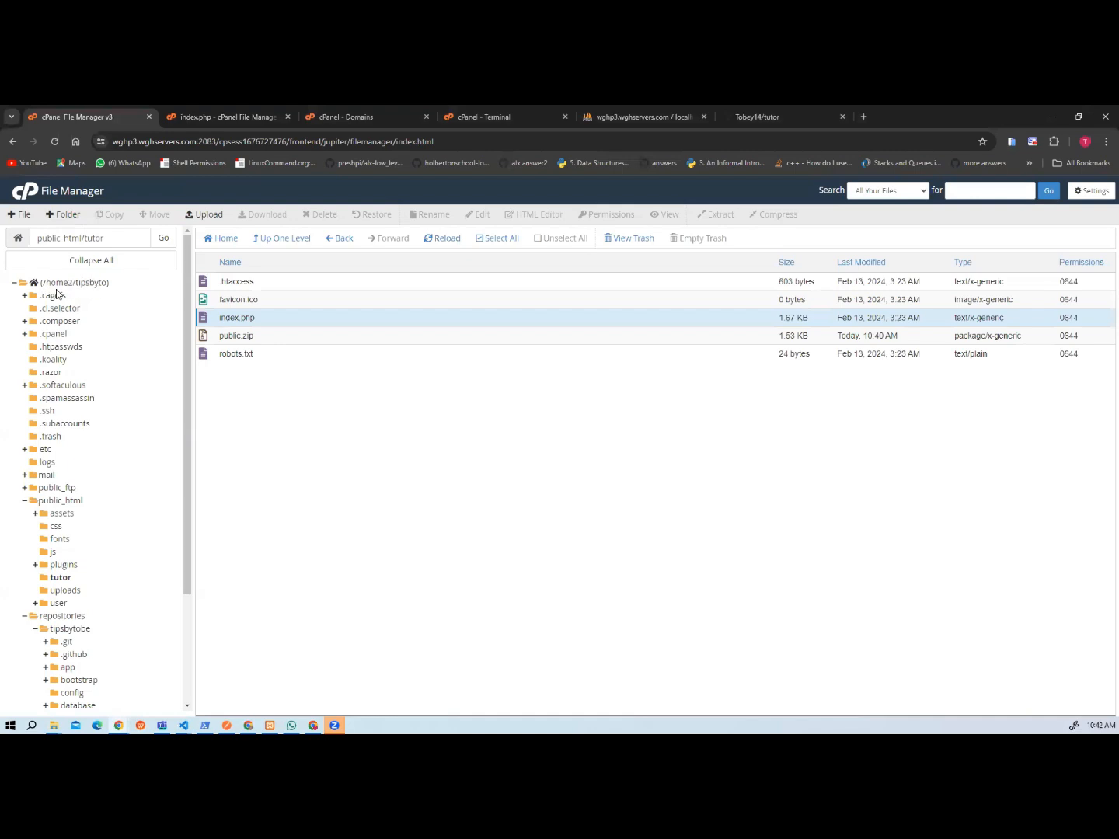
Change the maintenance file path in index.php to '/../../repositories/tutor/storage/framework/maintenance.php'.
click(34, 630)
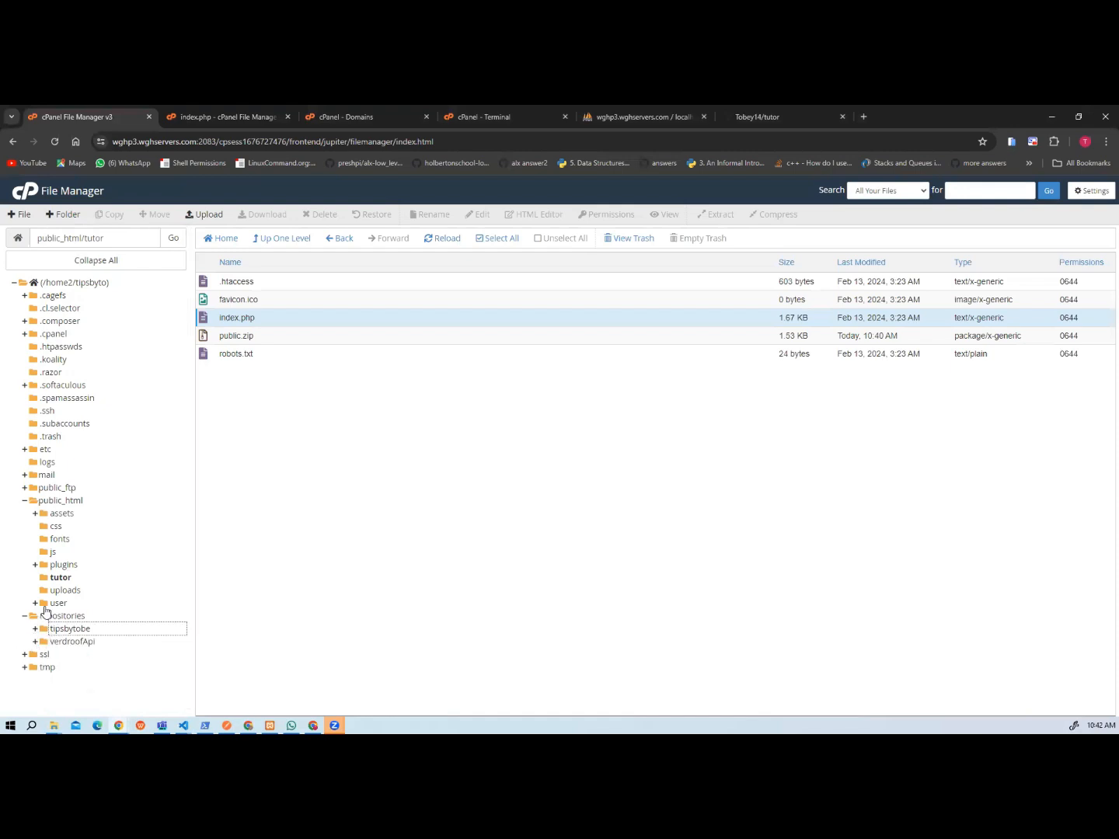
click(177, 121)
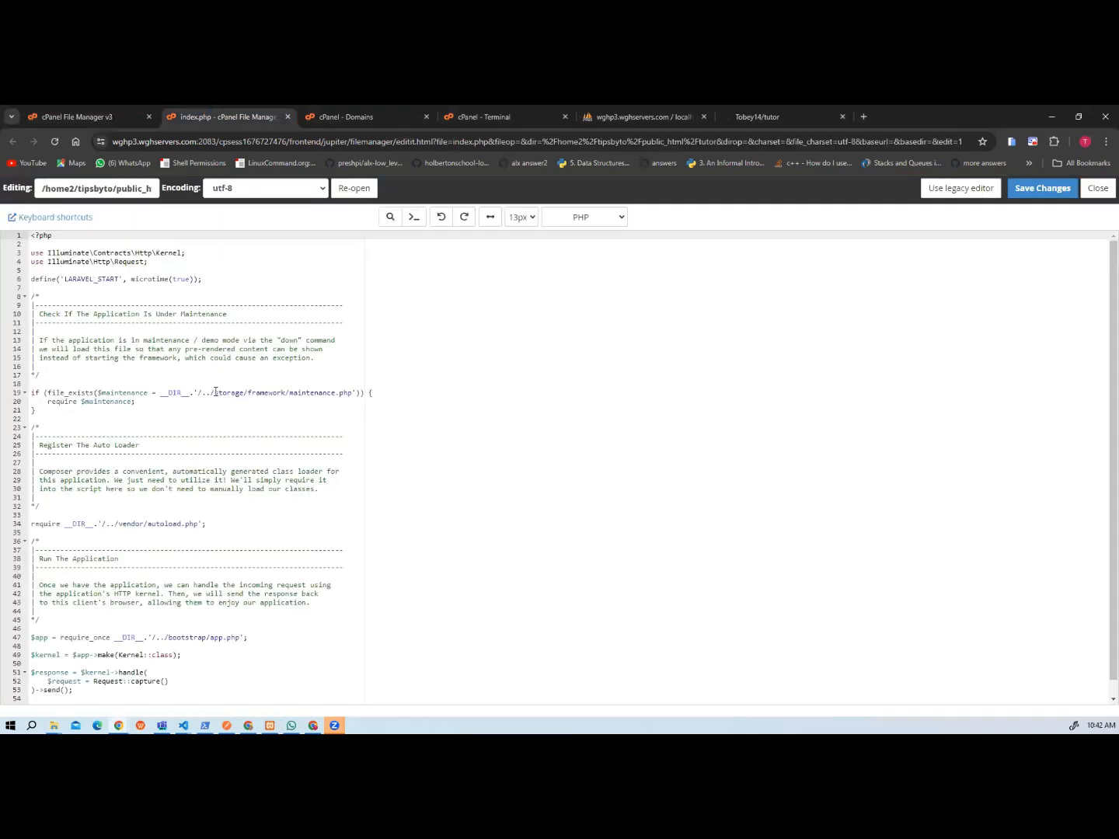
click(212, 394)
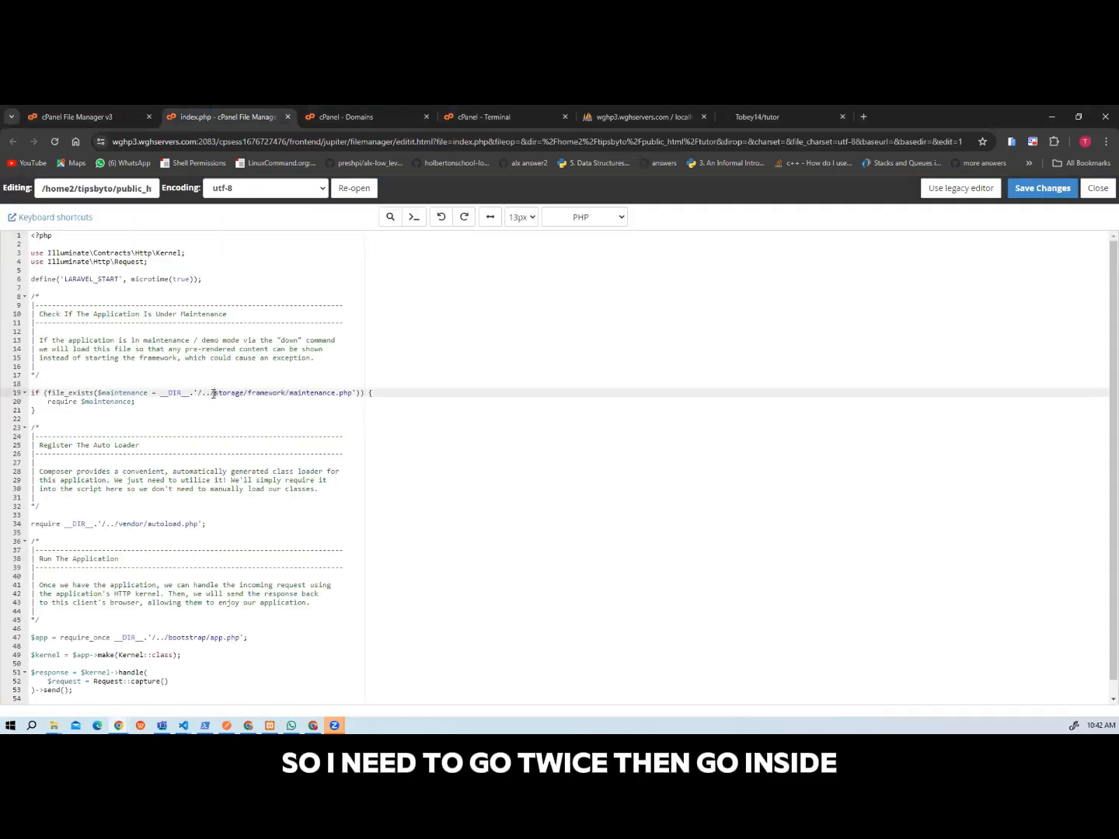
text(../repositories/)
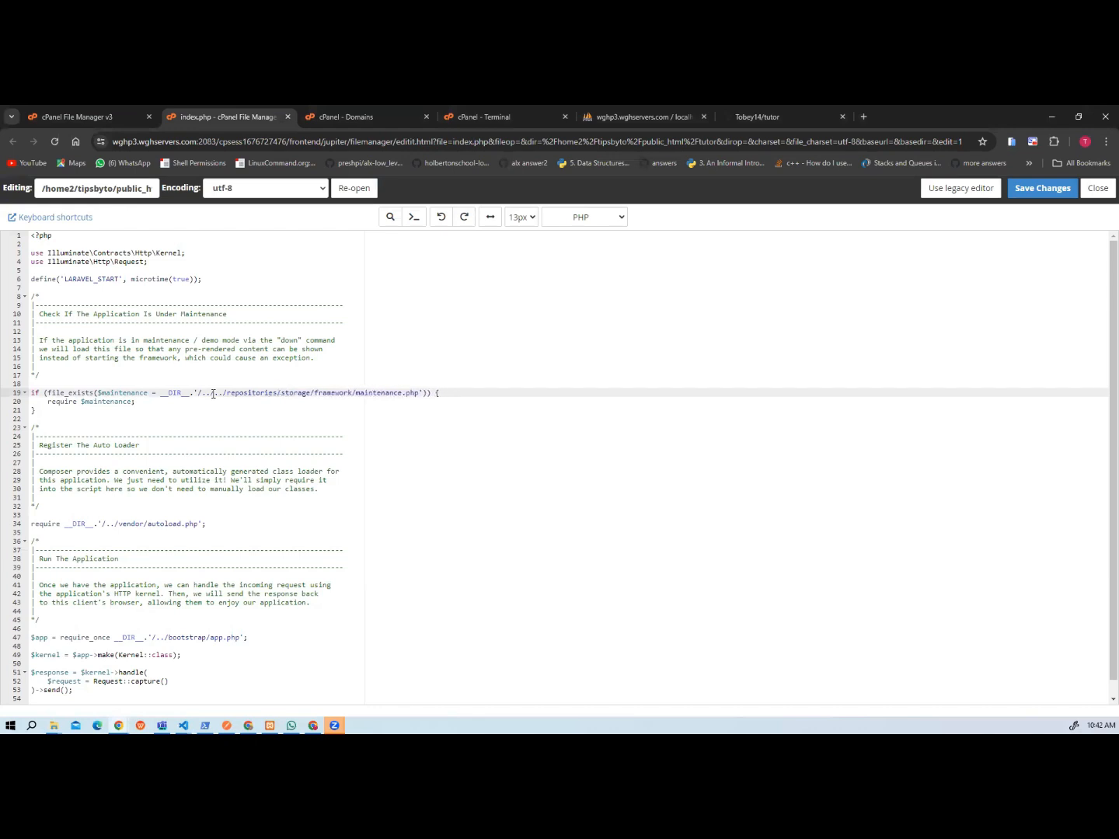
text(tutotr)
key(BackSpace)
key(BackSpace)
text(r/)
Apply the /../../repositories/tutor/ prefix to the vendor/autoload.php and bootstrap/app.php paths, and save index.php.
drag(306, 390, 199, 394)
key(ctrl+c)
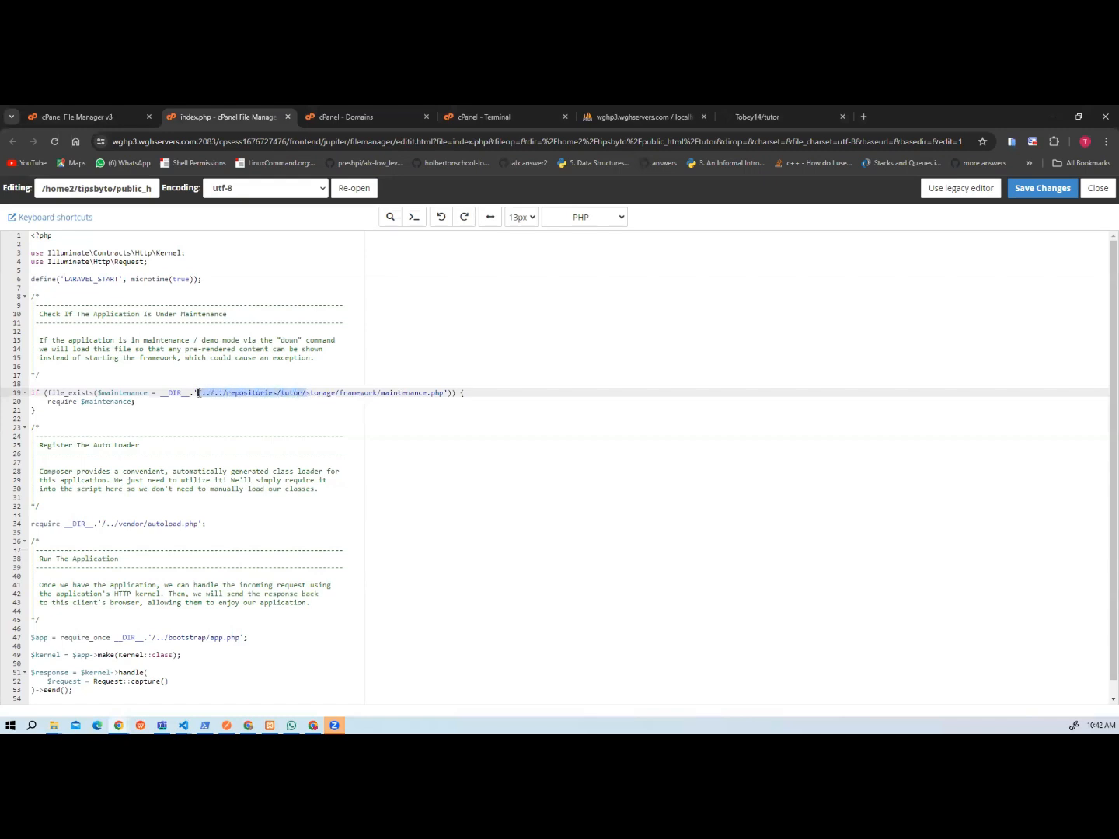
click(338, 410)
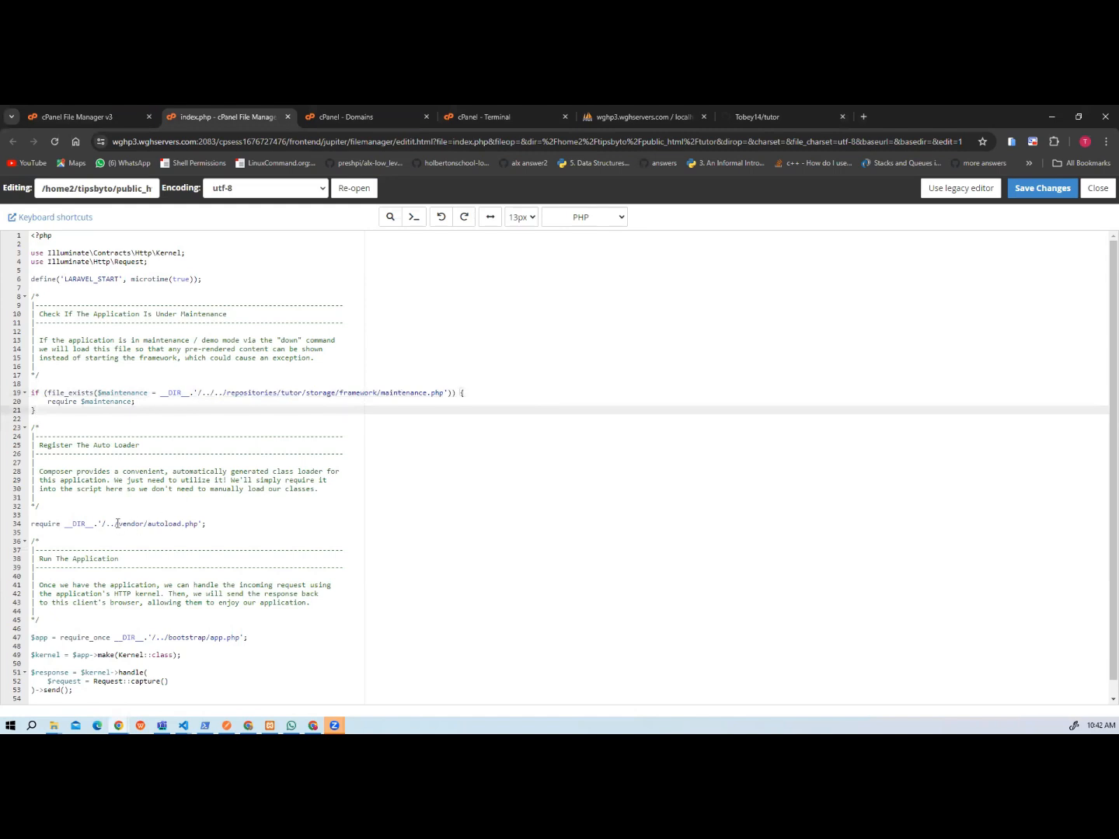
drag(117, 524, 108, 524)
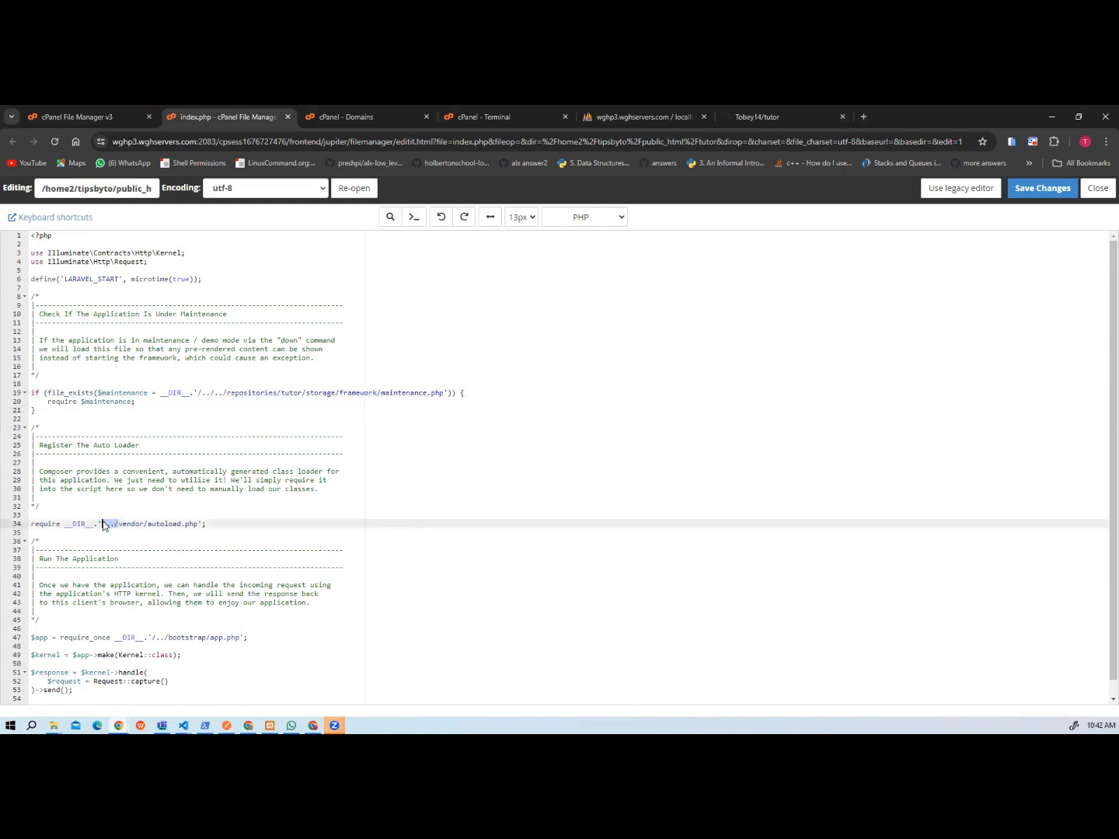
key(ctrl+v)
scroll(223, 575, down, 1)
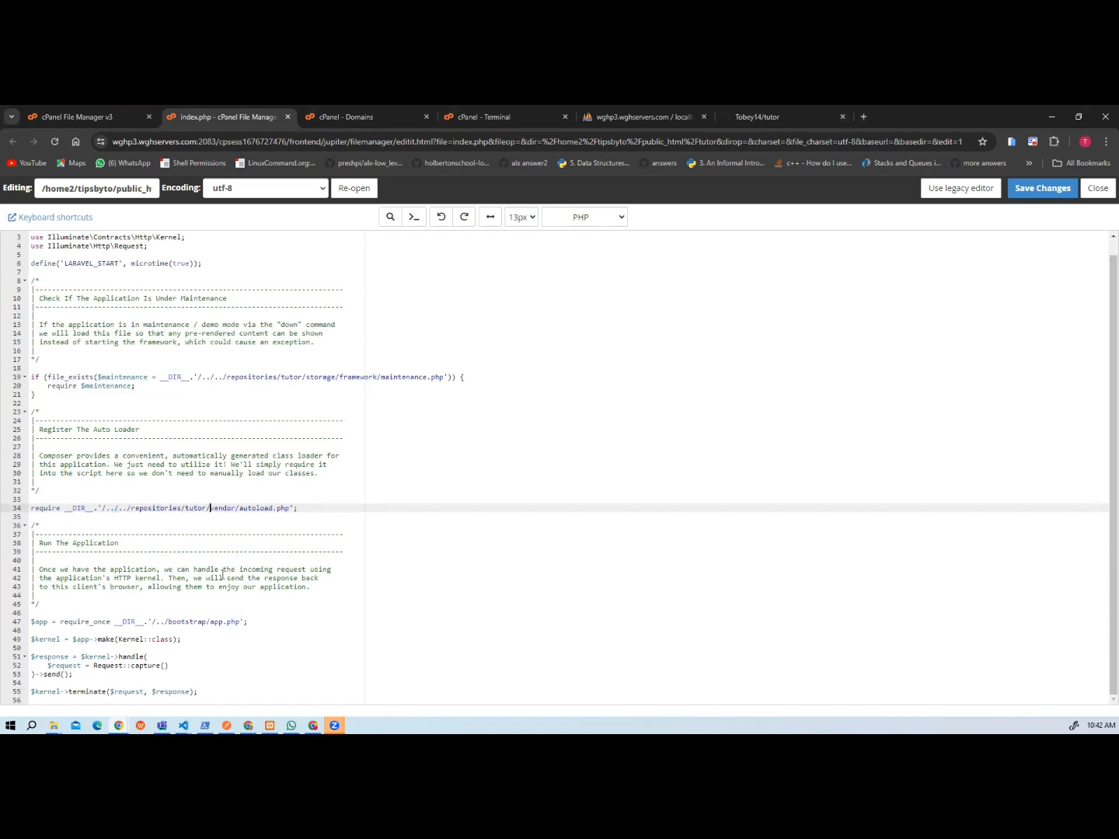
drag(168, 622, 152, 623)
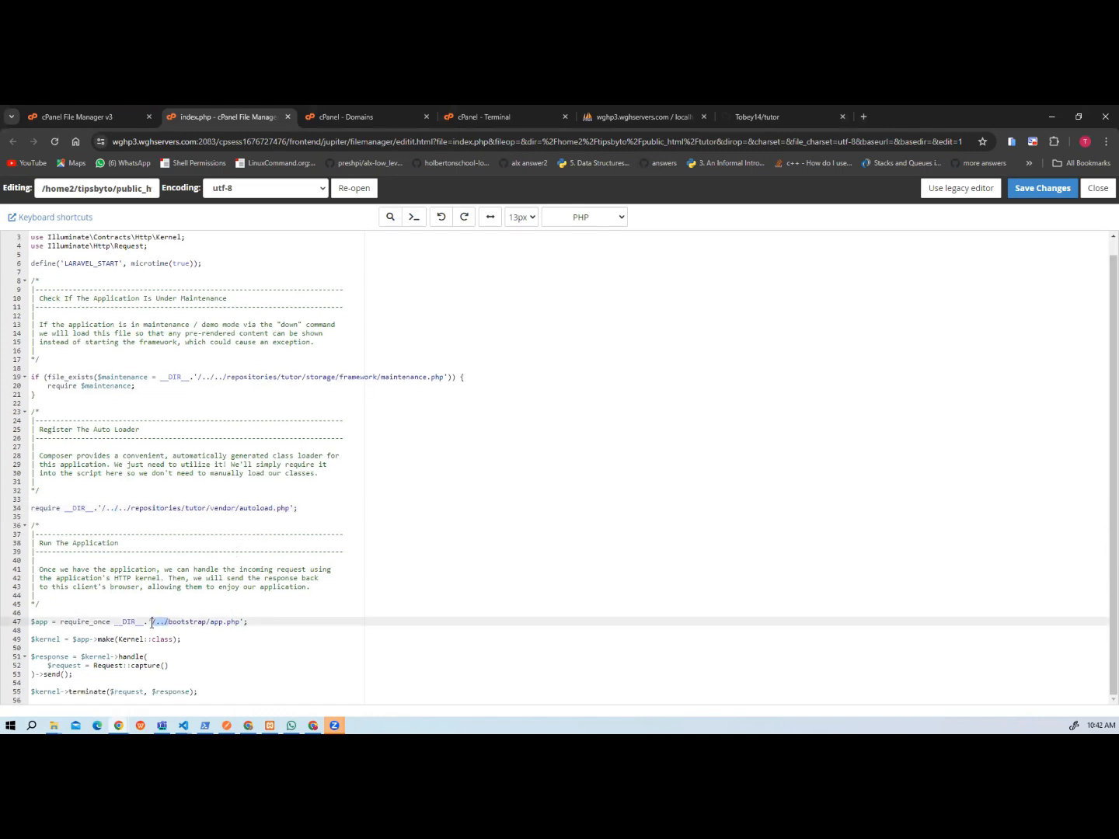
key(ctrl+v)
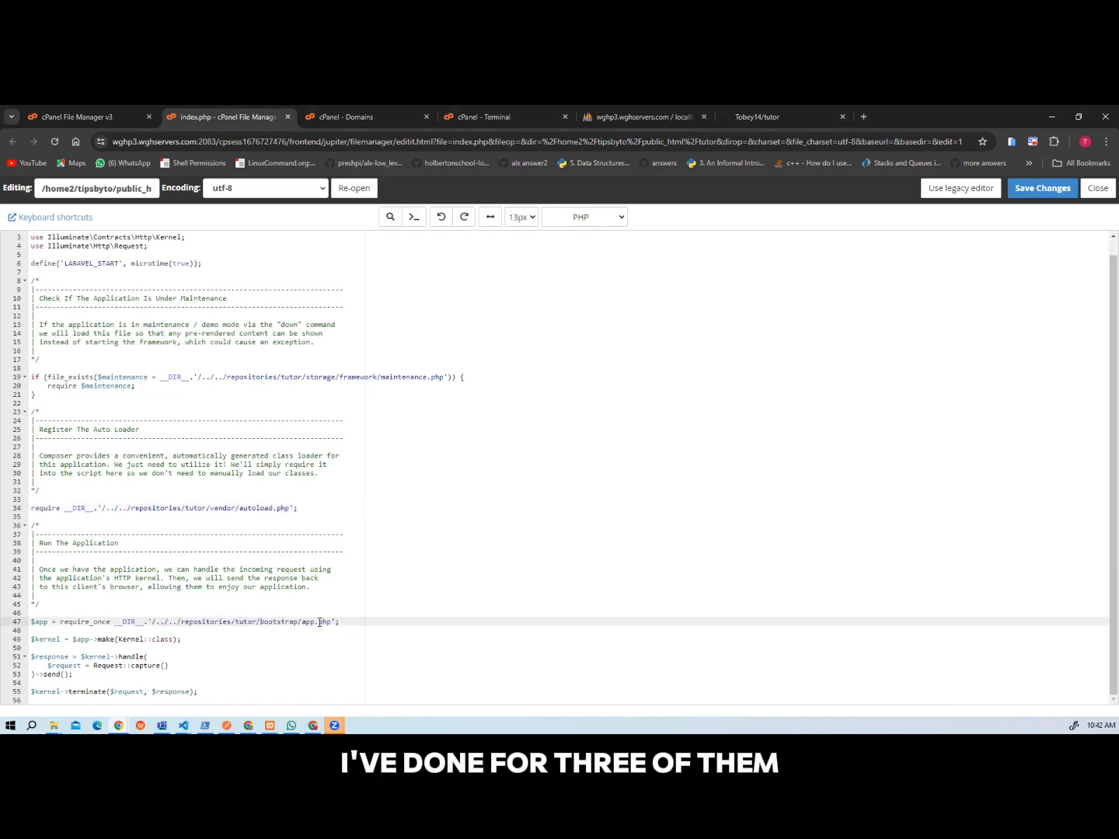
click(1039, 199)
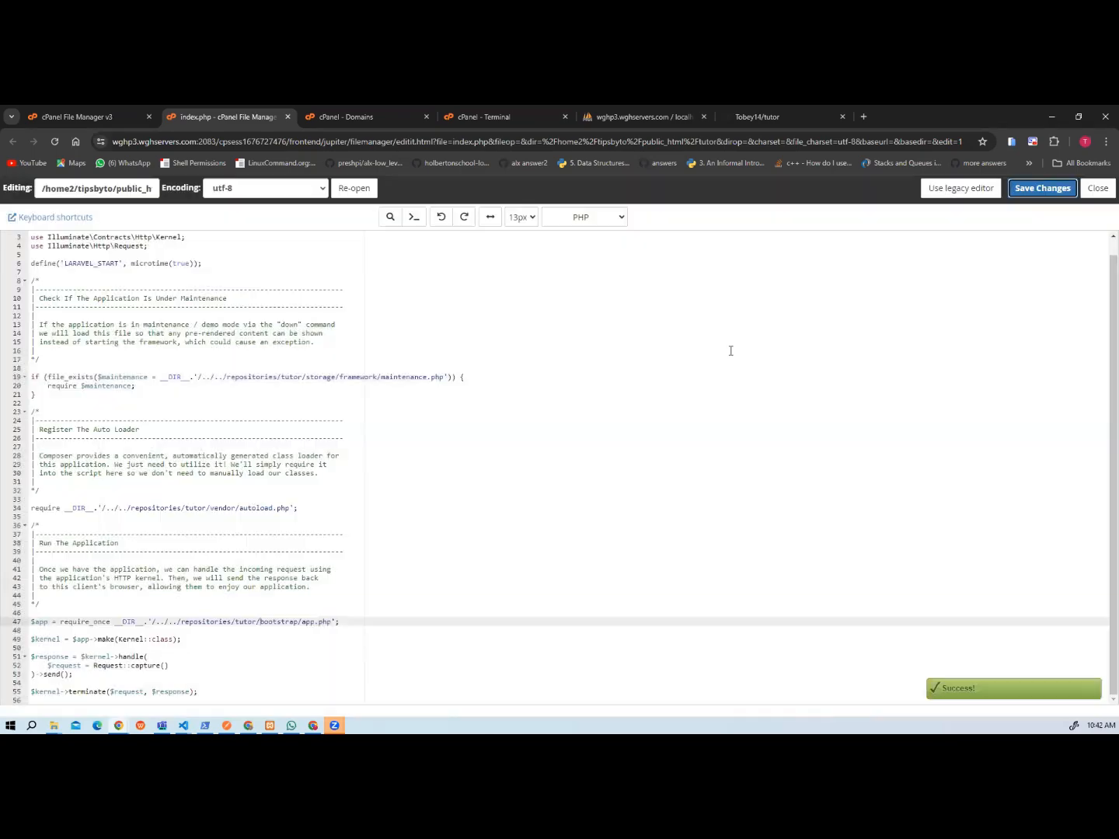
Load tutor.tipsbytobe.com.ng in a new browser tab to check the deployed site.
click(860, 115)
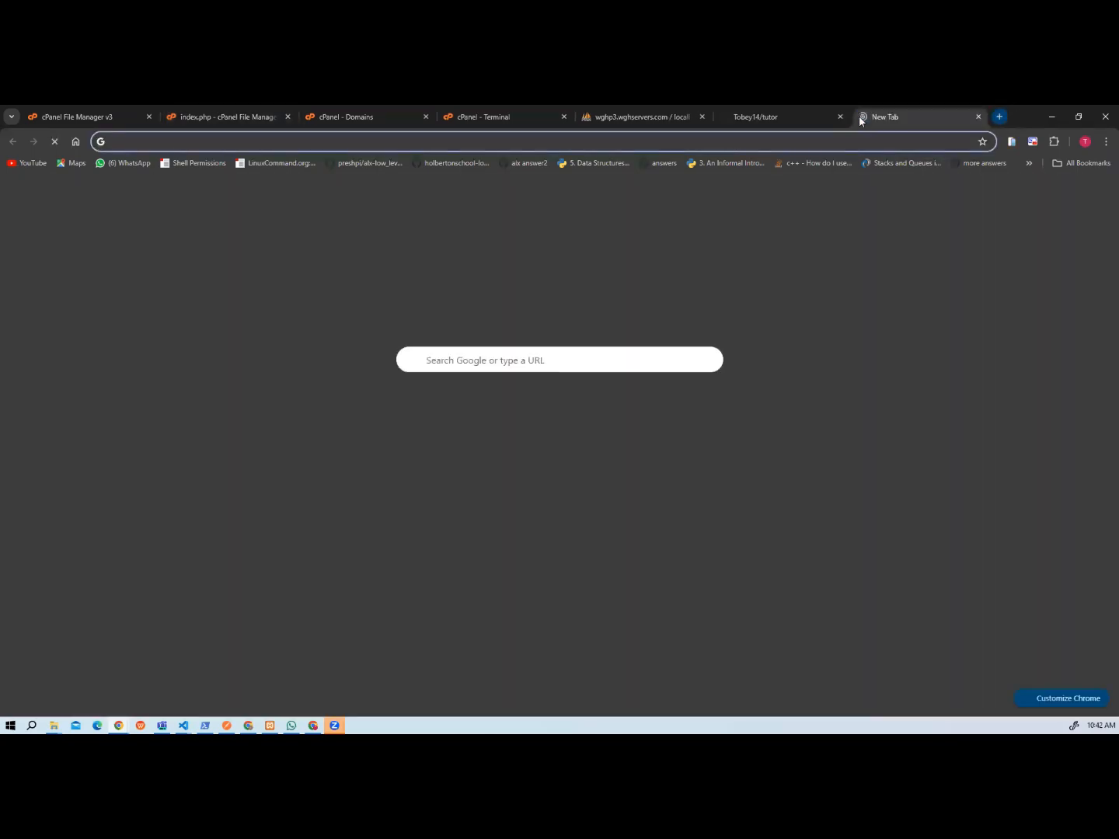
text(tutor)
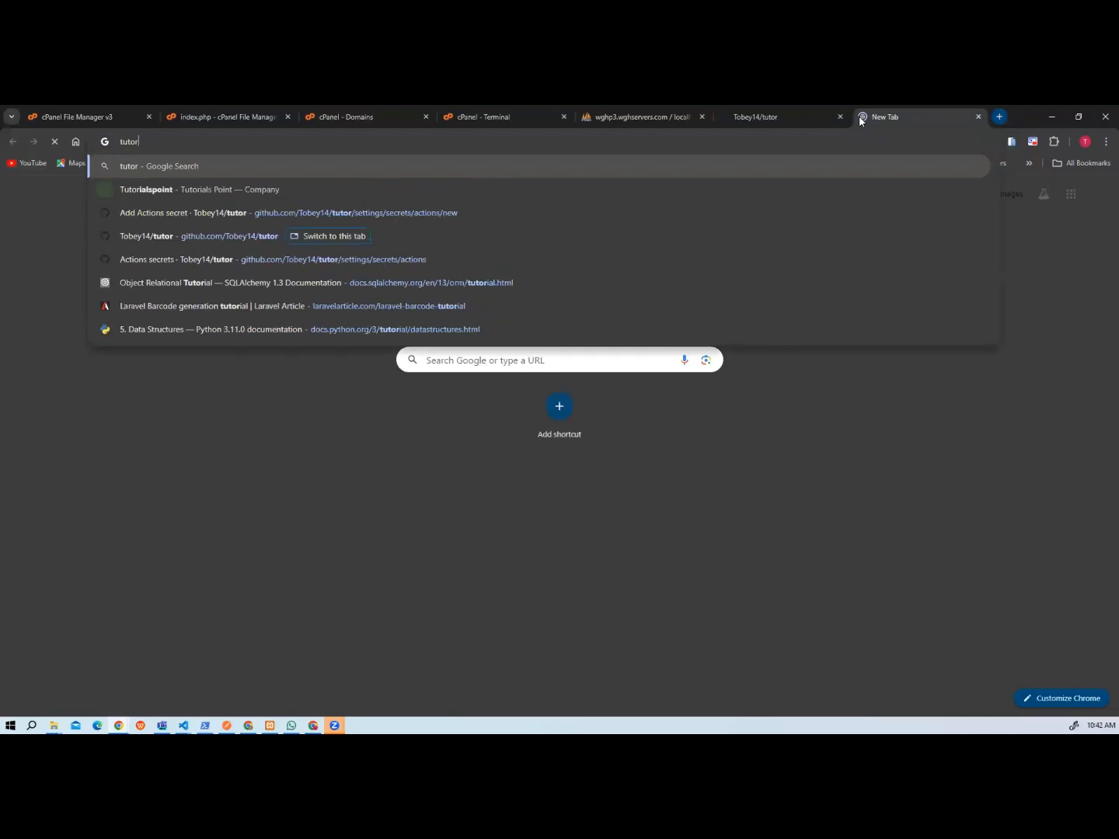
text(.tips)
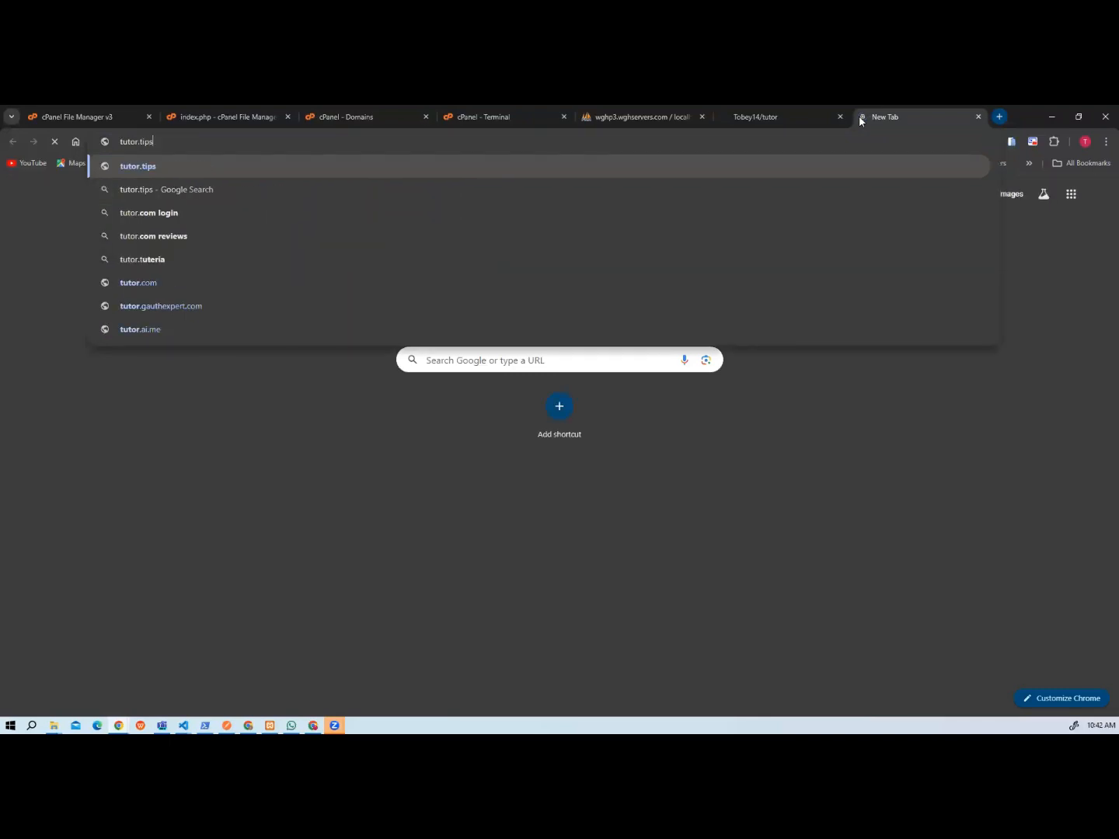
text(bytobe.com.ng)
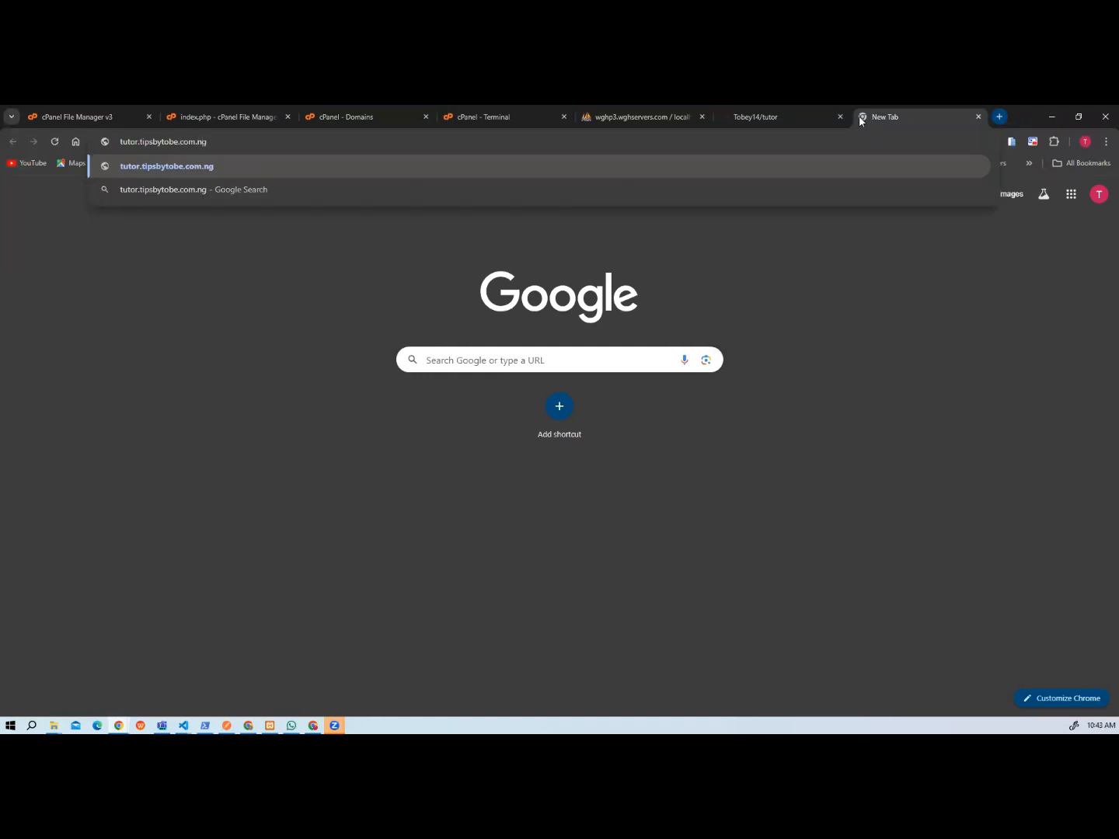
key(Return)
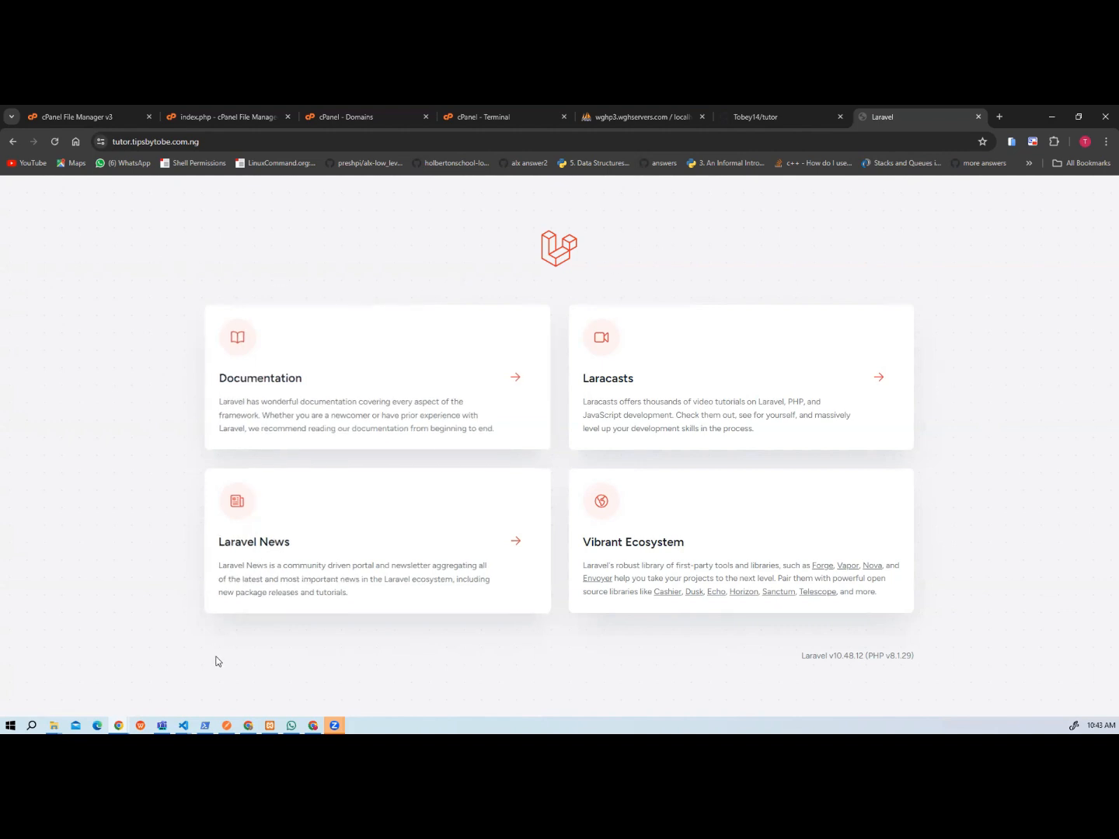
Switch to the tutorean project in Visual Studio Code, check routes/web.php, and open resources/views/welcome.blade.php.
click(185, 725)
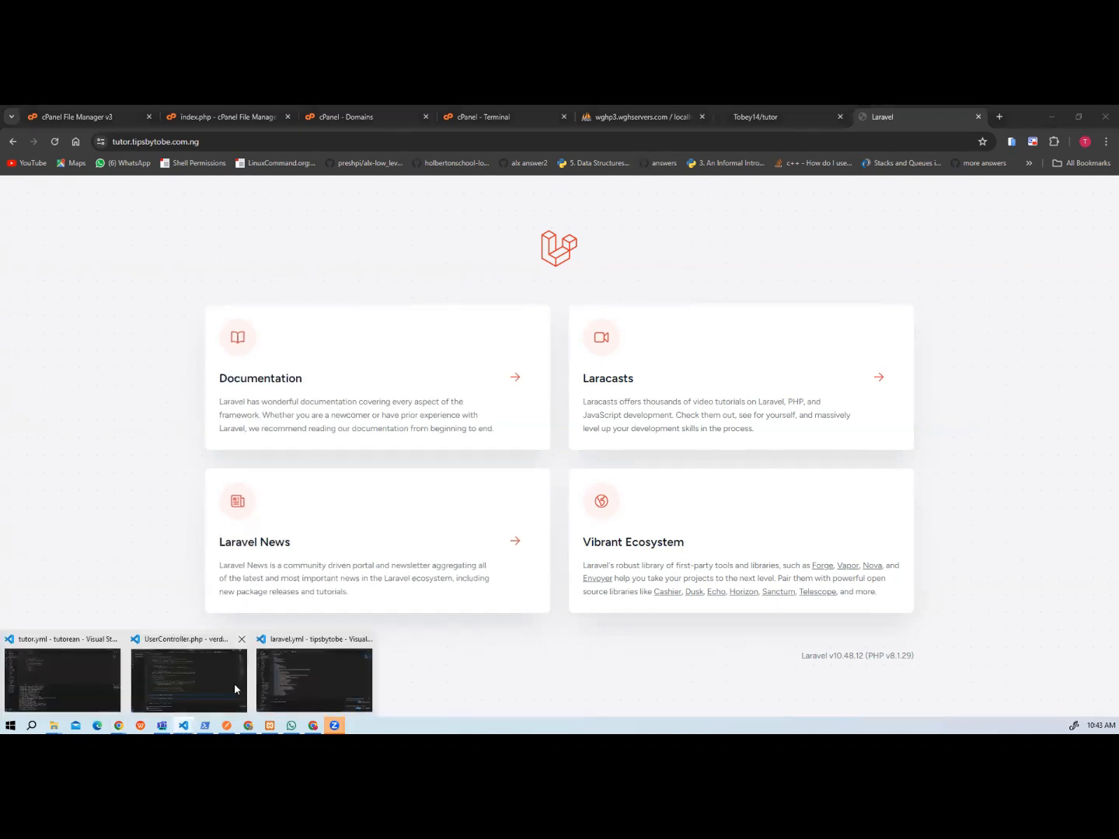
click(11, 664)
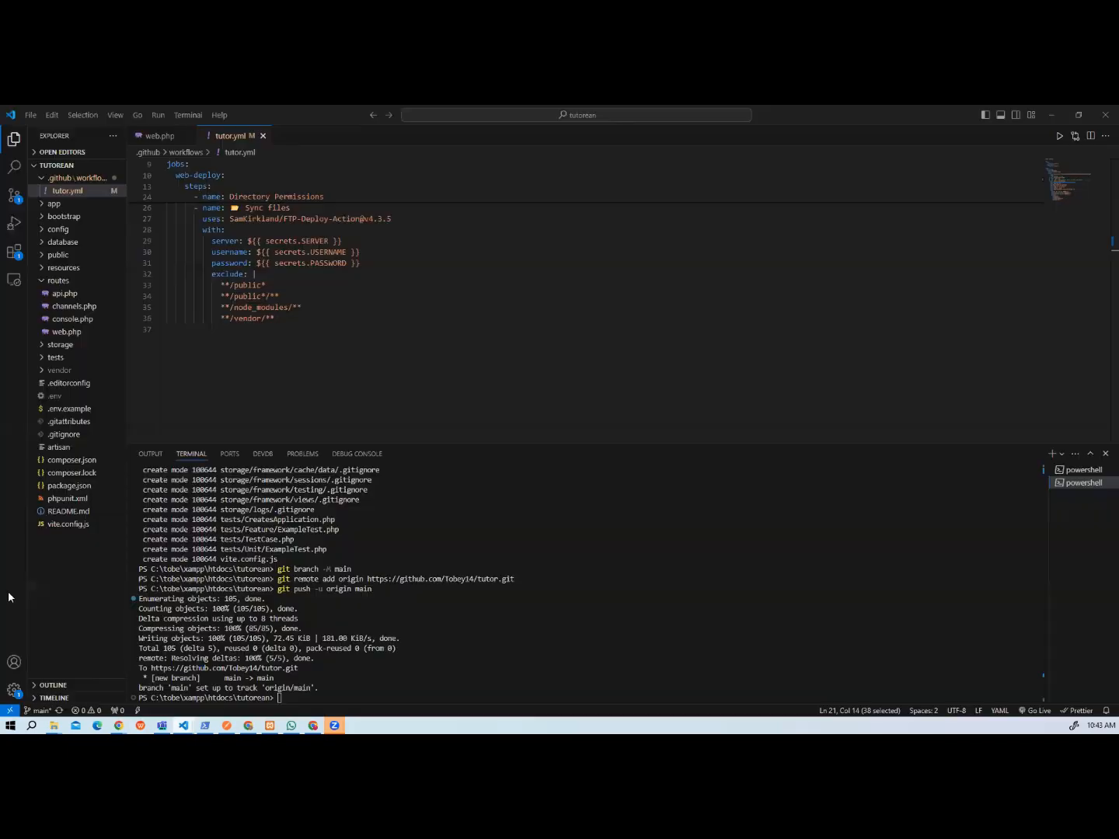
scroll(298, 330, up, 5)
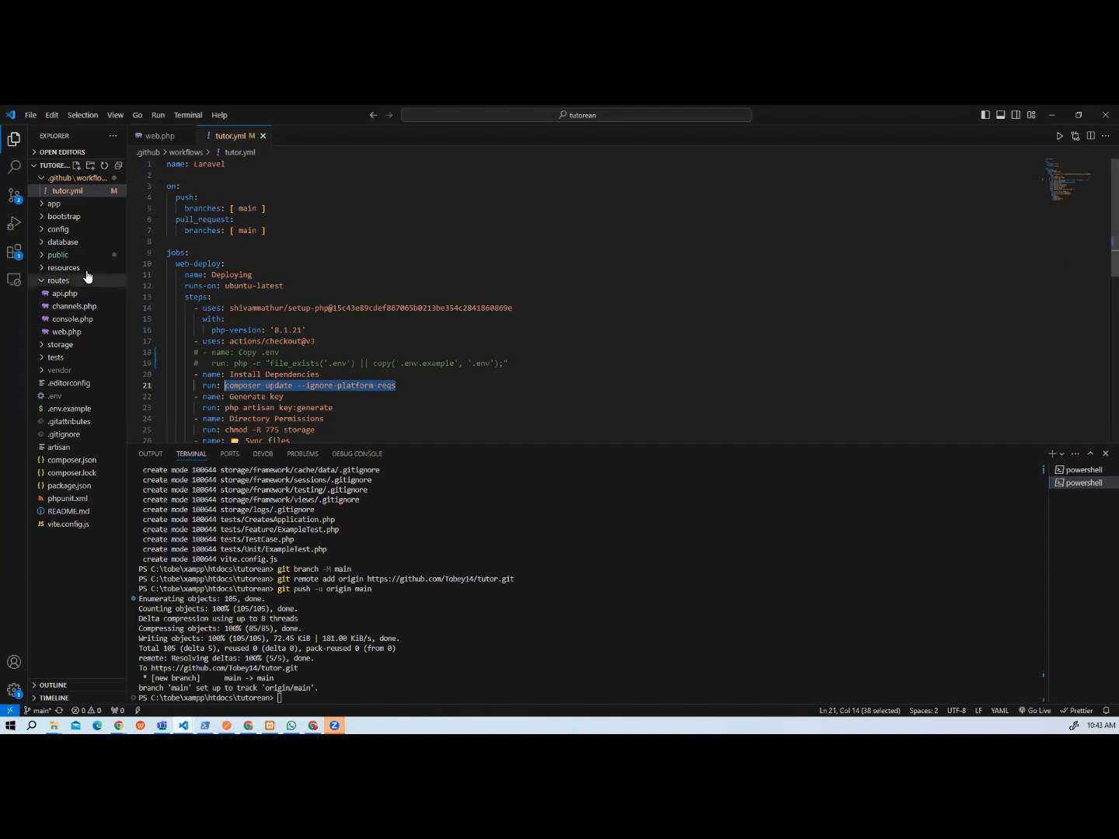
click(86, 332)
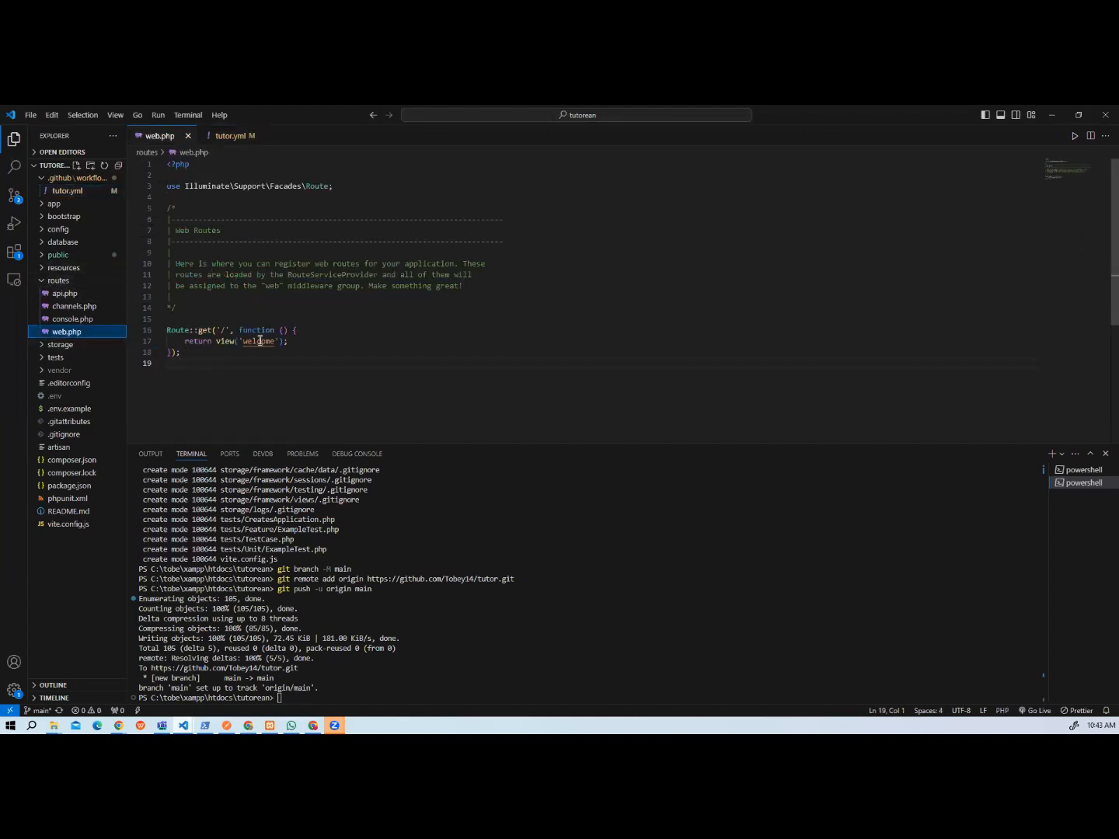
click(44, 269)
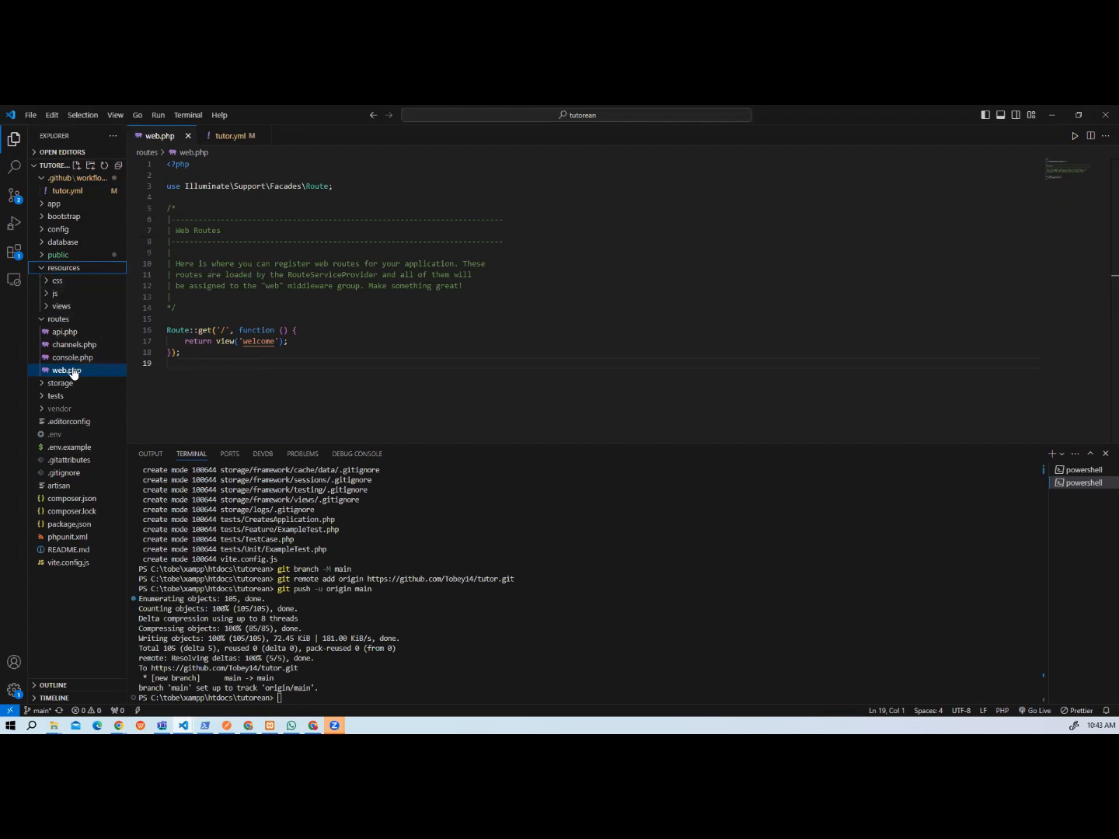
click(42, 320)
click(45, 308)
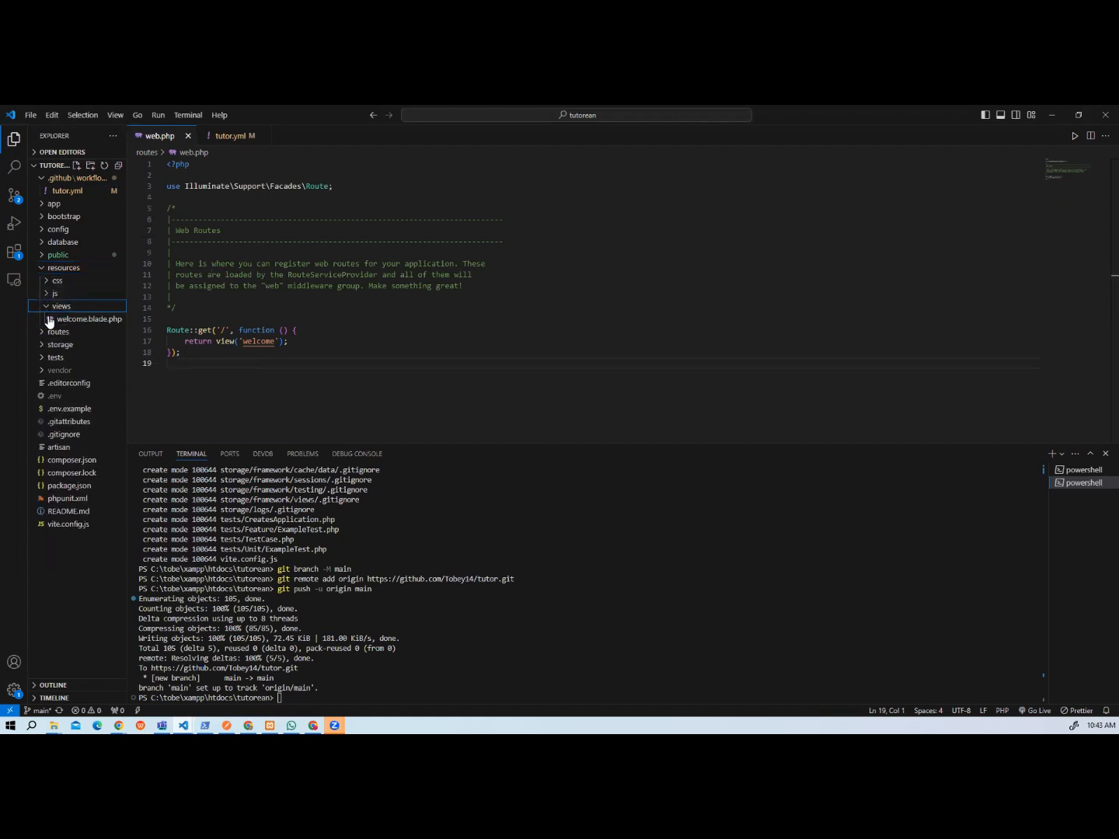
click(51, 317)
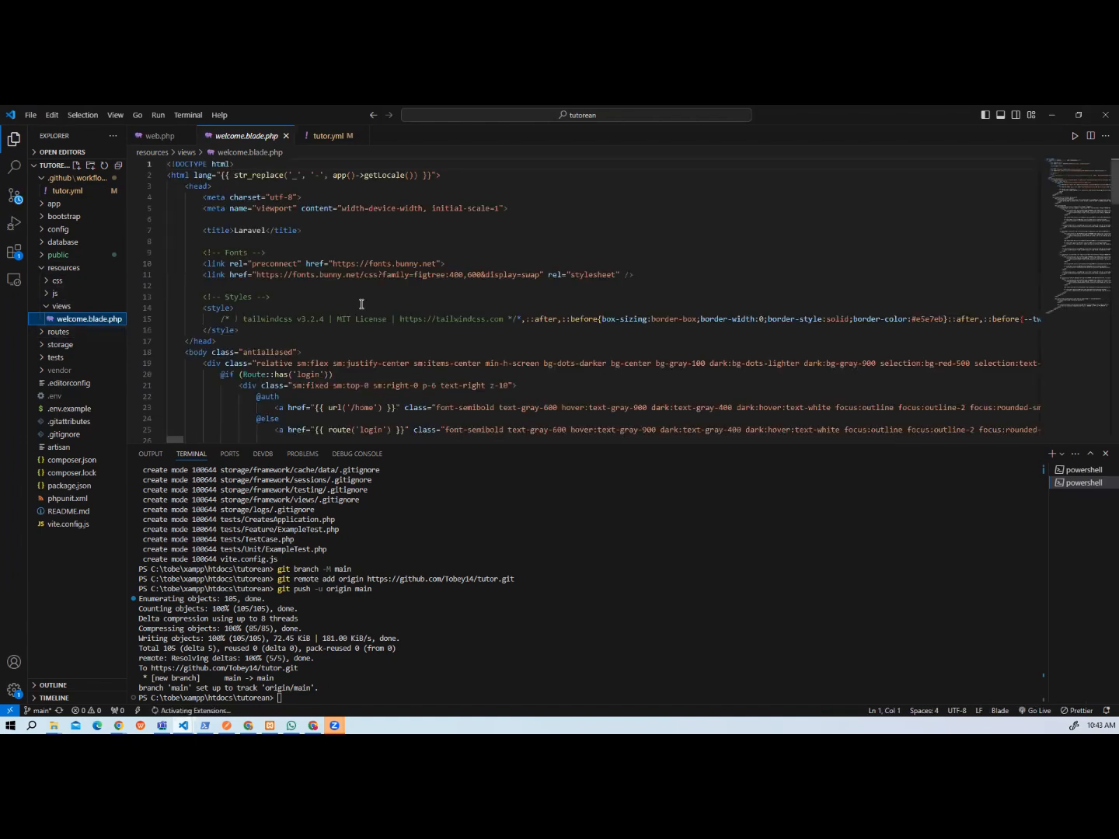
Collapse the outer div in the body of welcome.blade.php and delete the whole block.
click(359, 312)
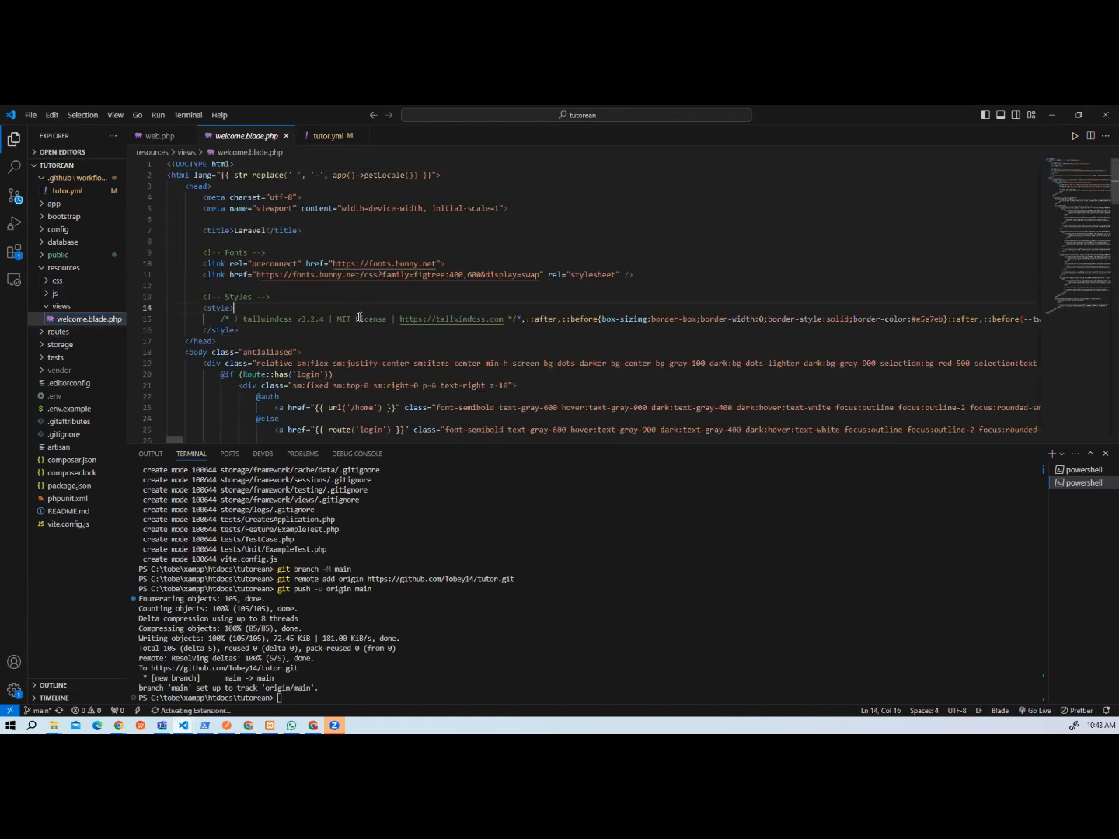
scroll(360, 311, down, 4)
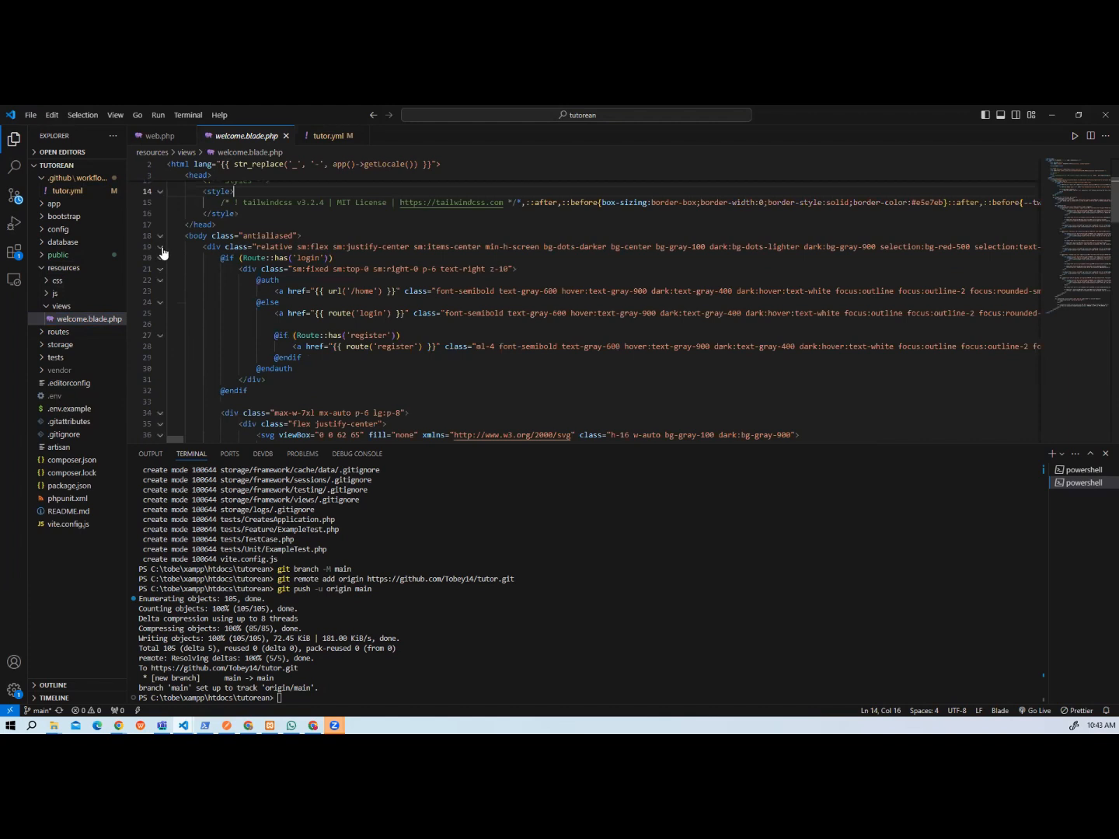
click(161, 247)
drag(238, 258, 203, 247)
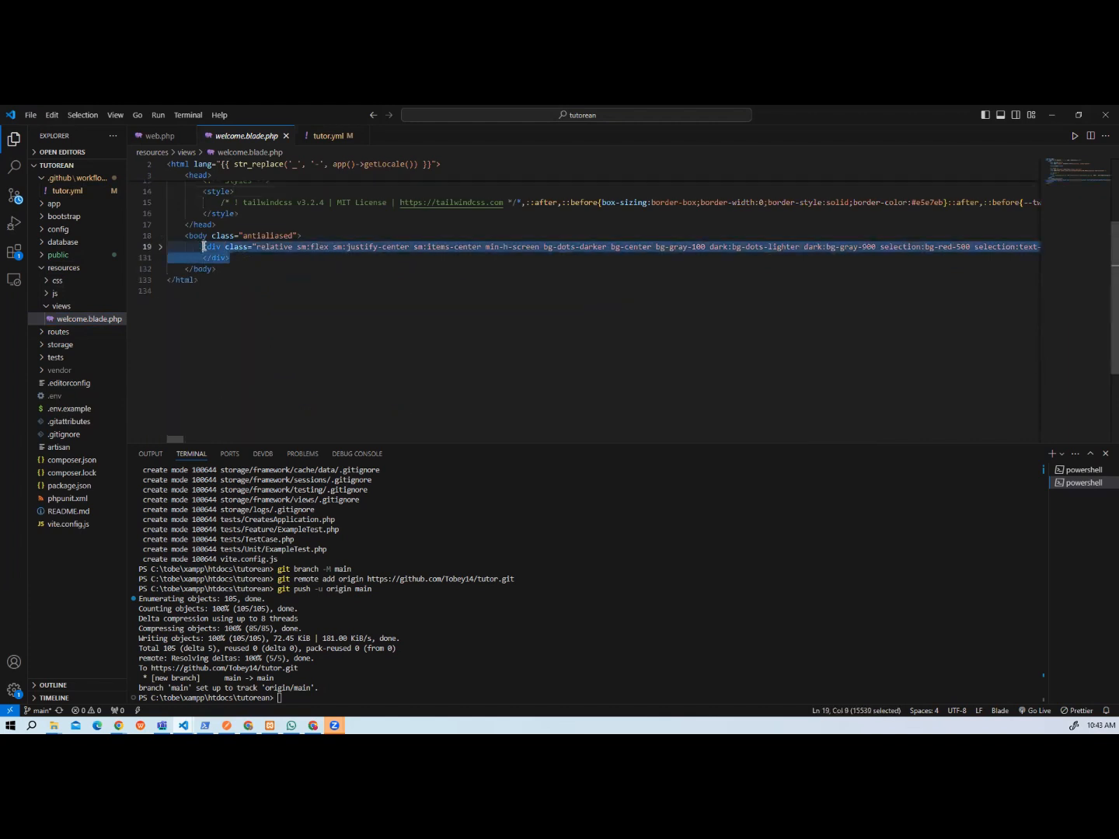
key(Delete)
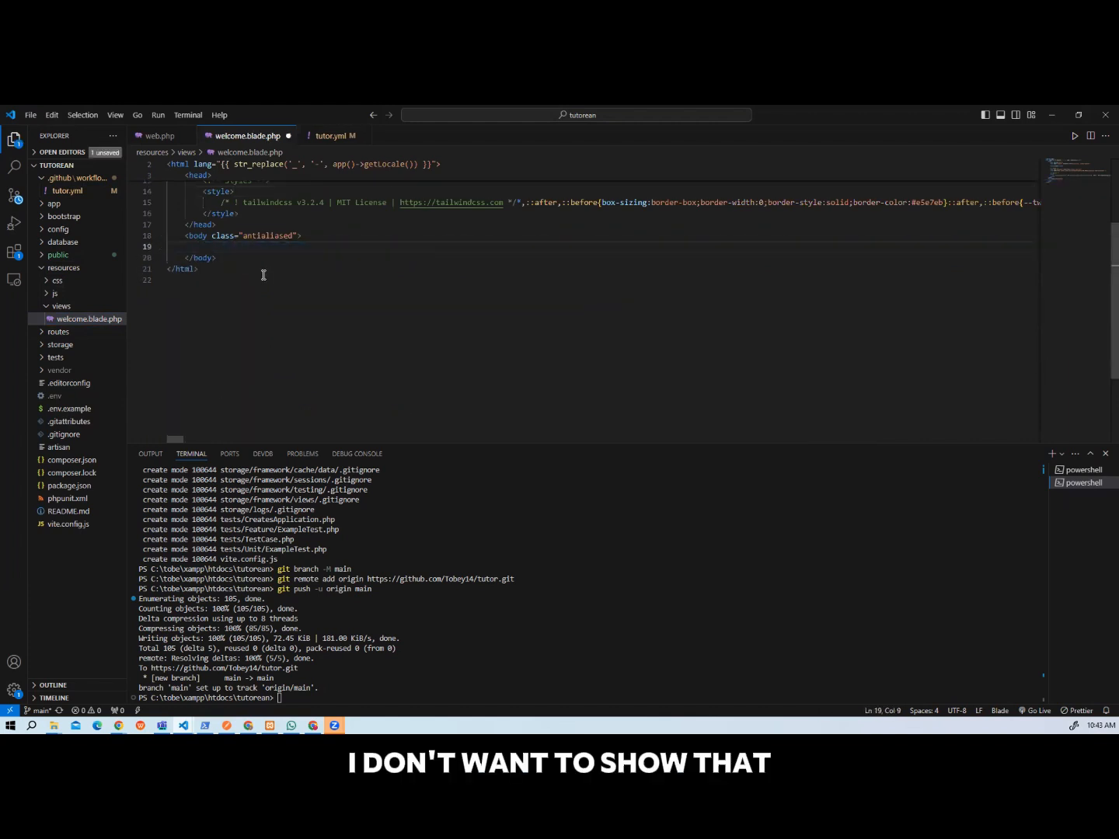
Change the page title in welcome.blade.php to Tutor.
scroll(262, 277, up, 4)
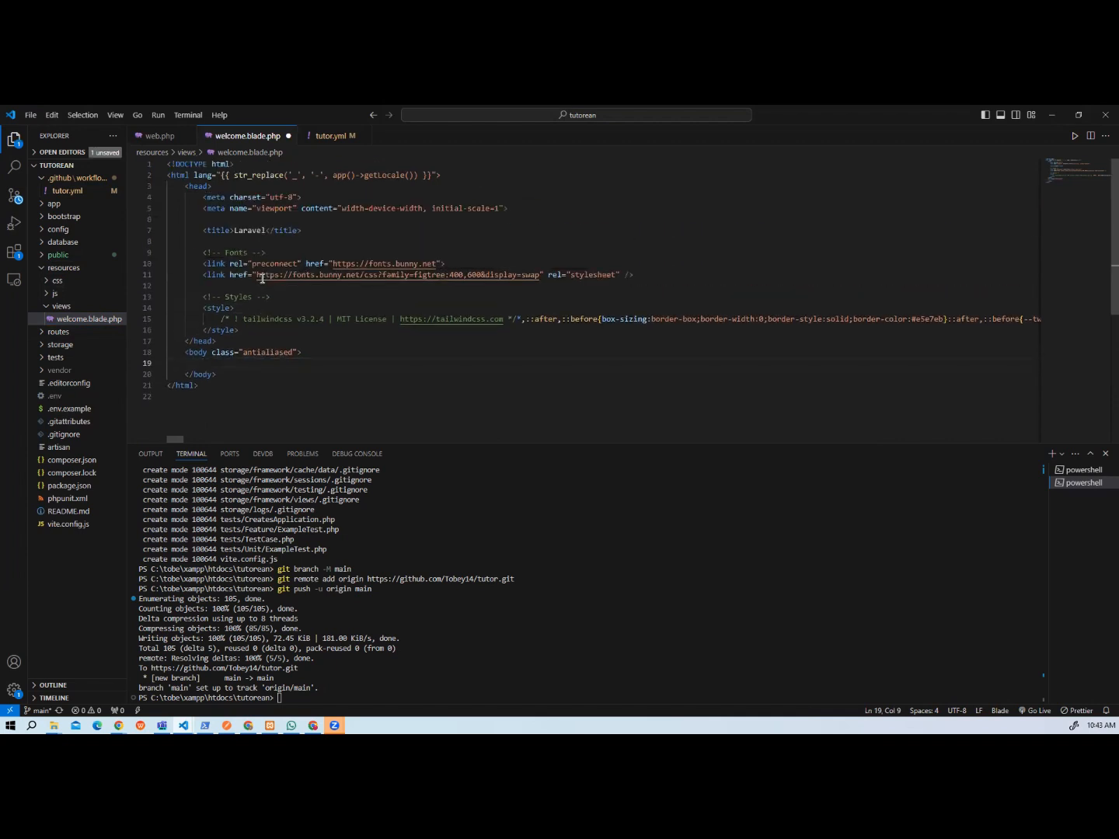
double_click(248, 231)
text(Tutor)
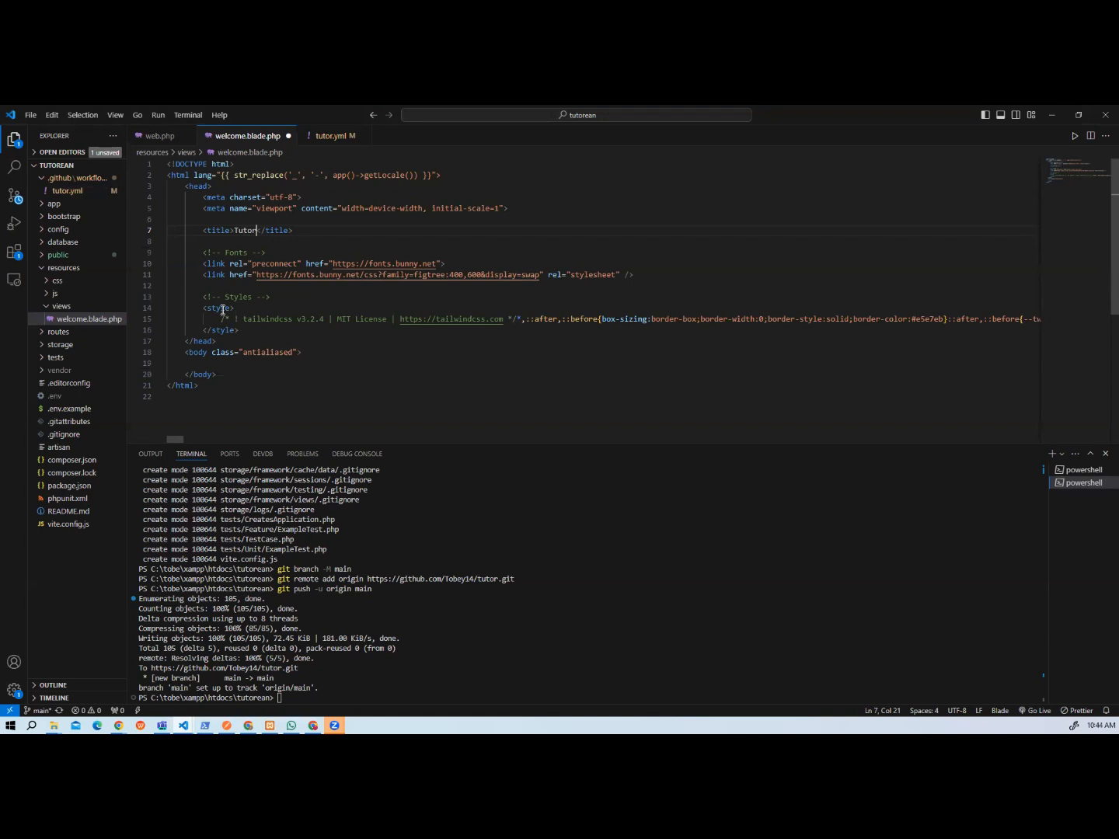
Insert an empty div element inside the body of welcome.blade.php.
click(227, 362)
text(p)
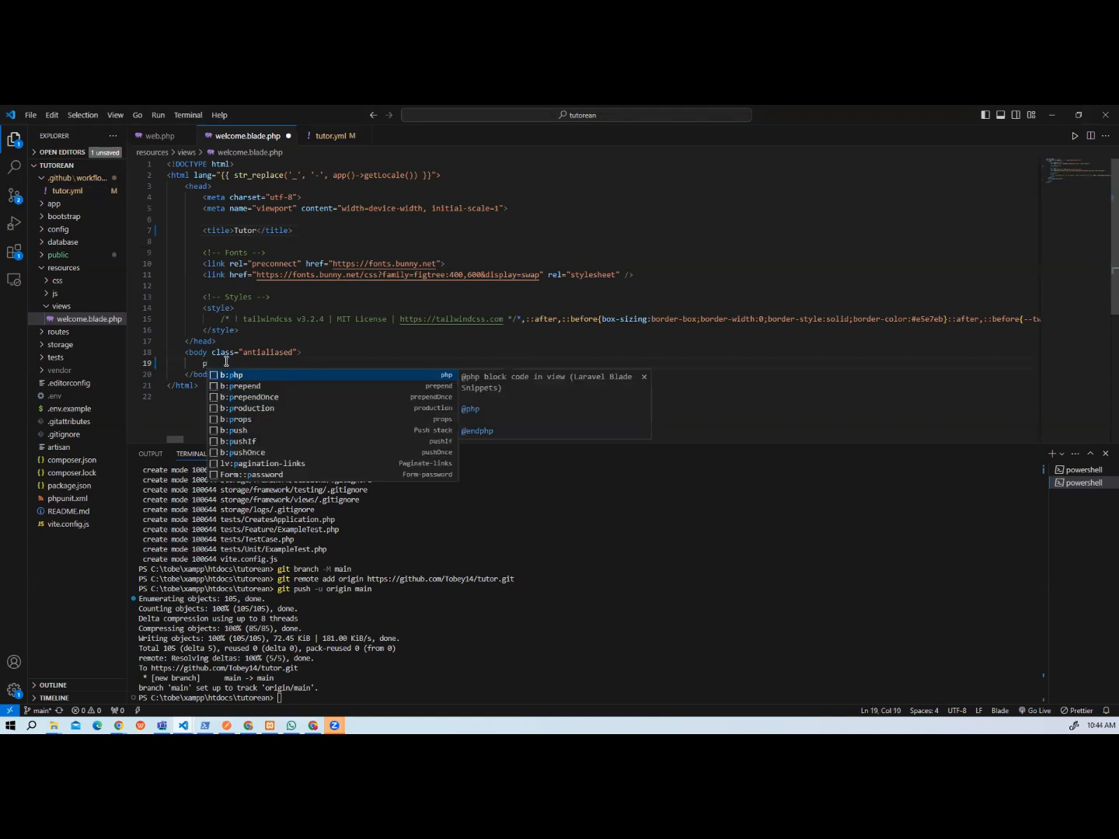
key(BackSpace)
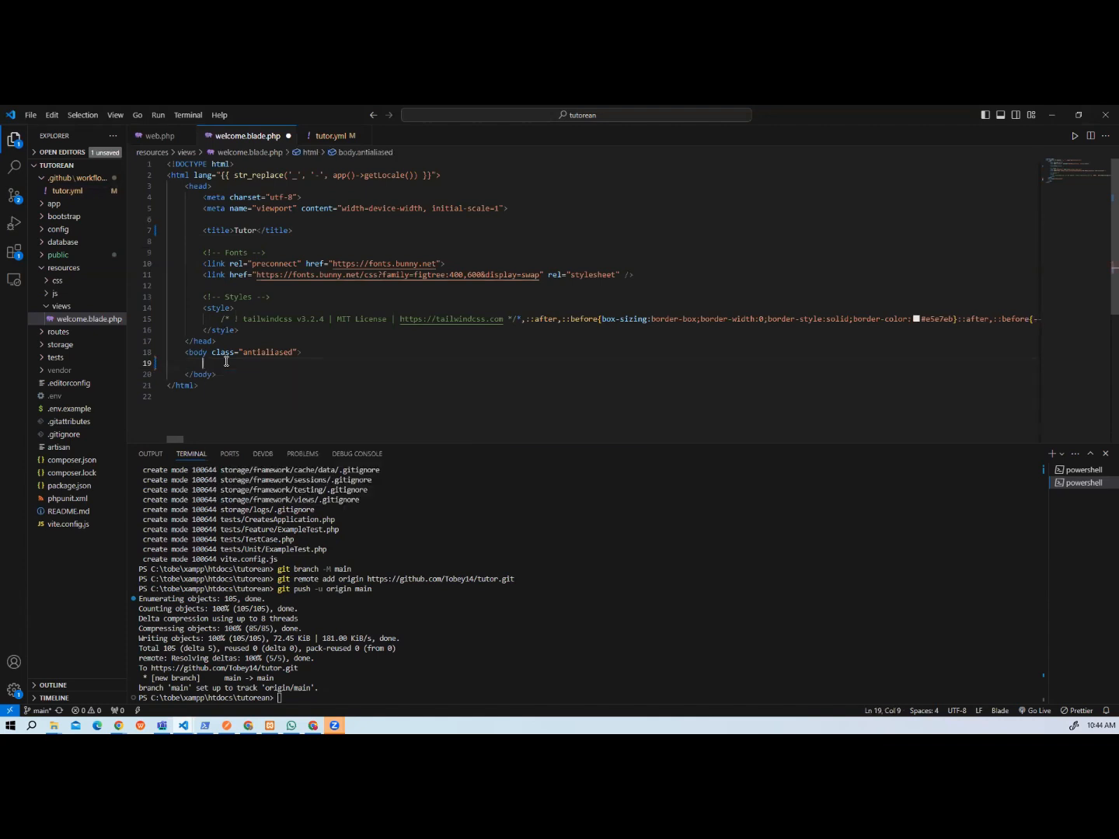
text(div)
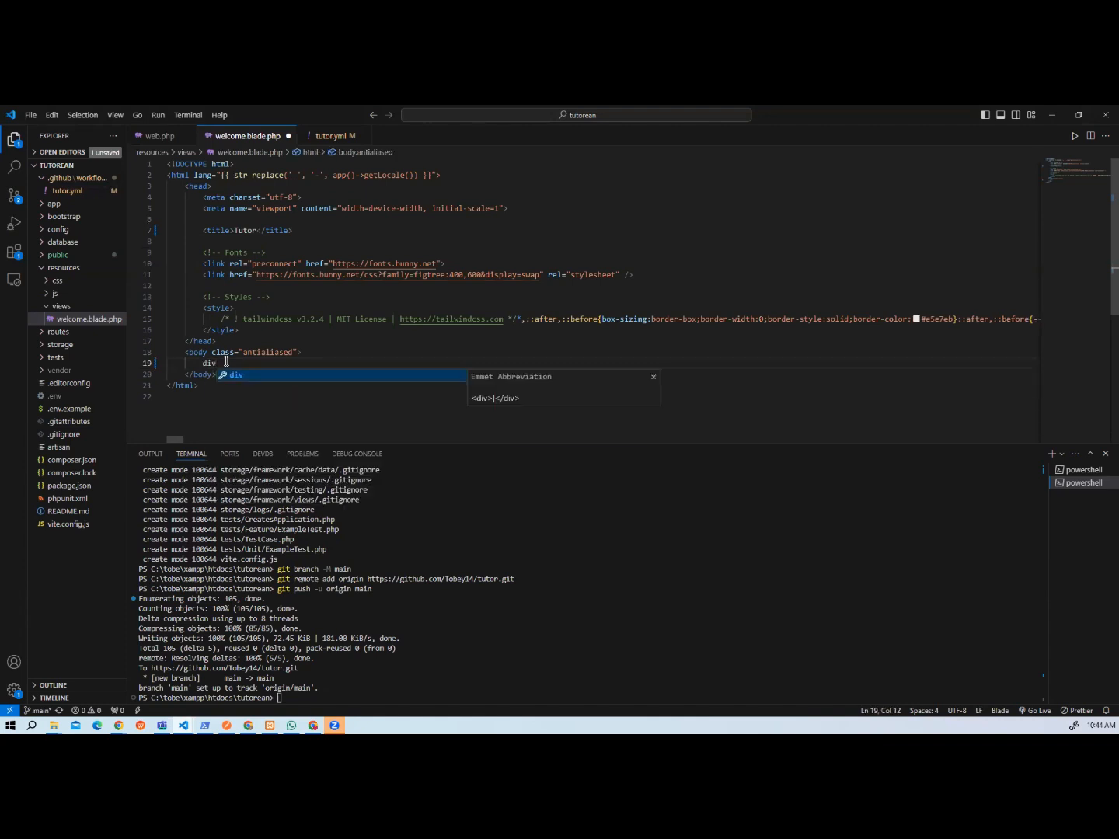
key(Tab)
key(Return)
text(p)
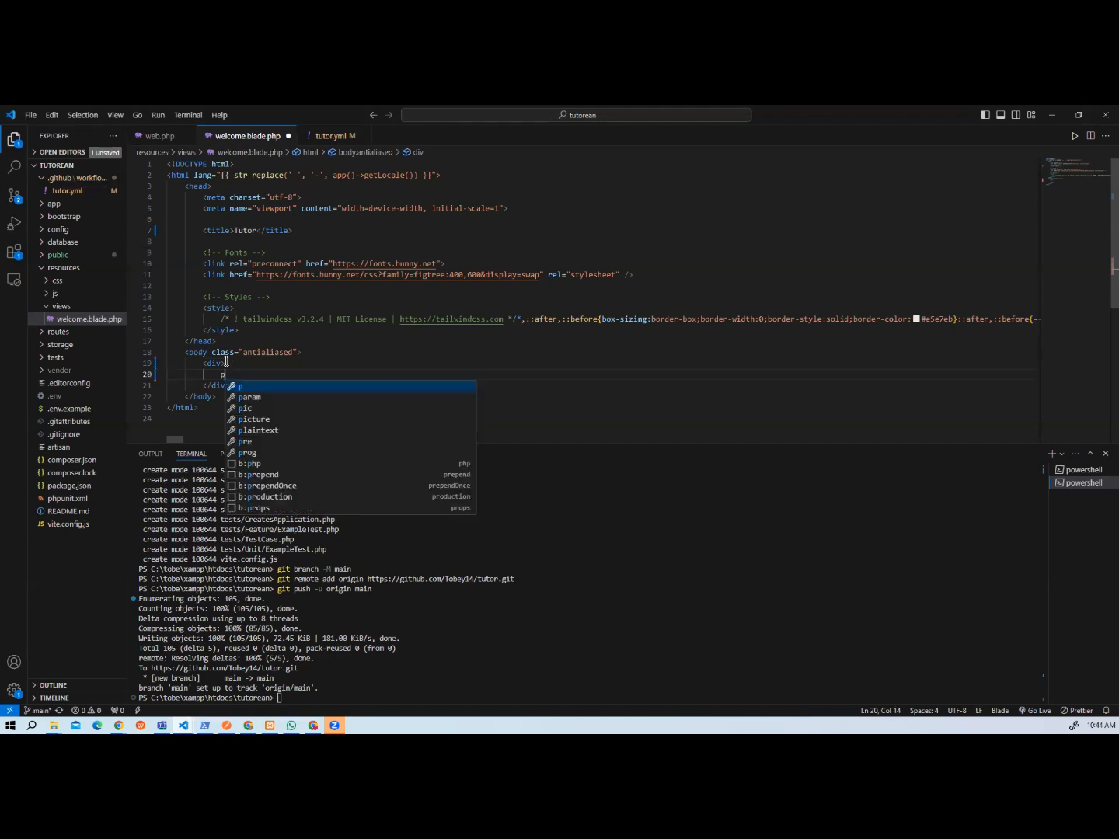
key(Tab)
key(BackSpace)
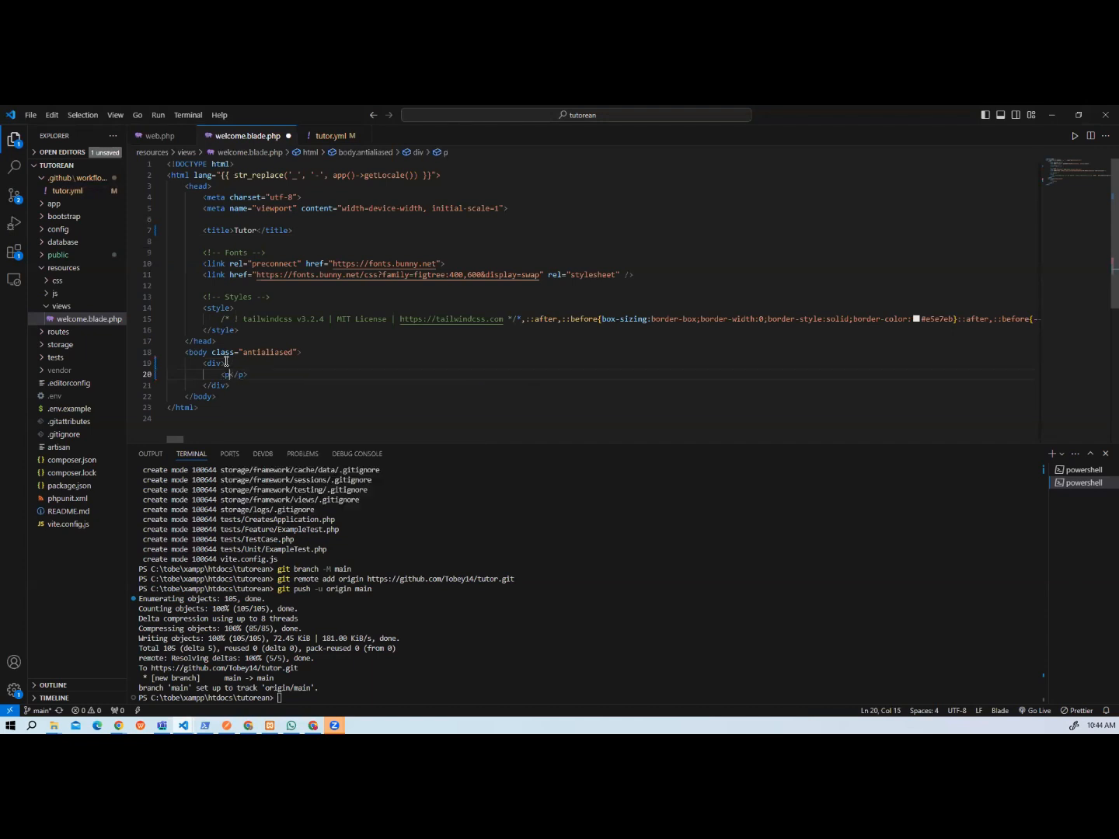
key(ctrl+z)
key(ctrl+z)
key(ctrl+z)
key(ctrl+z)
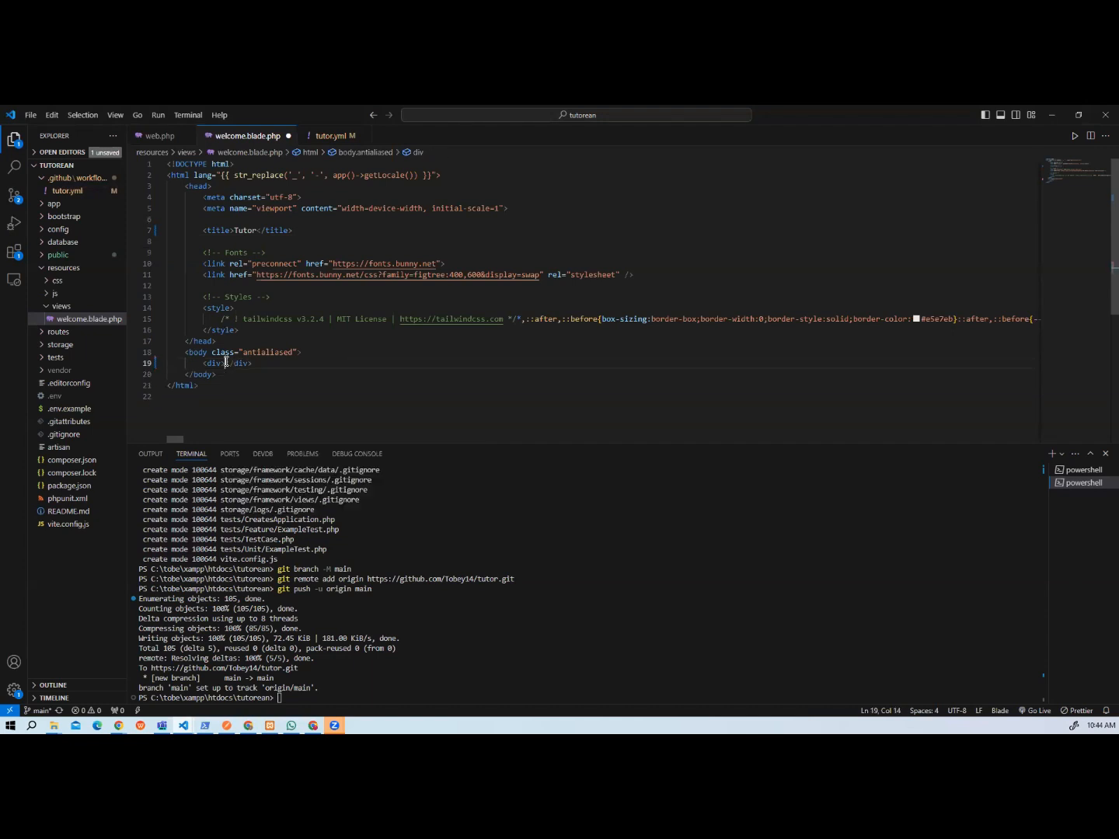
Add an h1 heading reading "Welcome to Tutor" inside the body's div in welcome.blade.php and save the file.
key(Return)
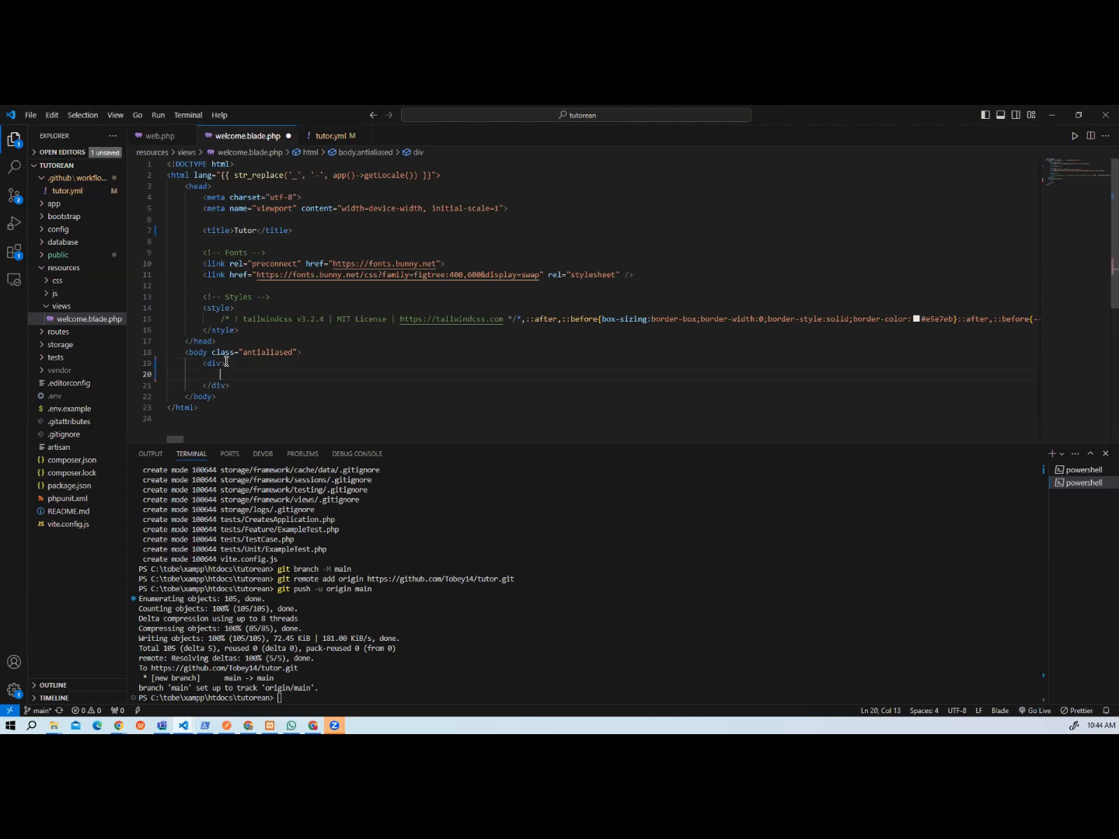
text(h1)
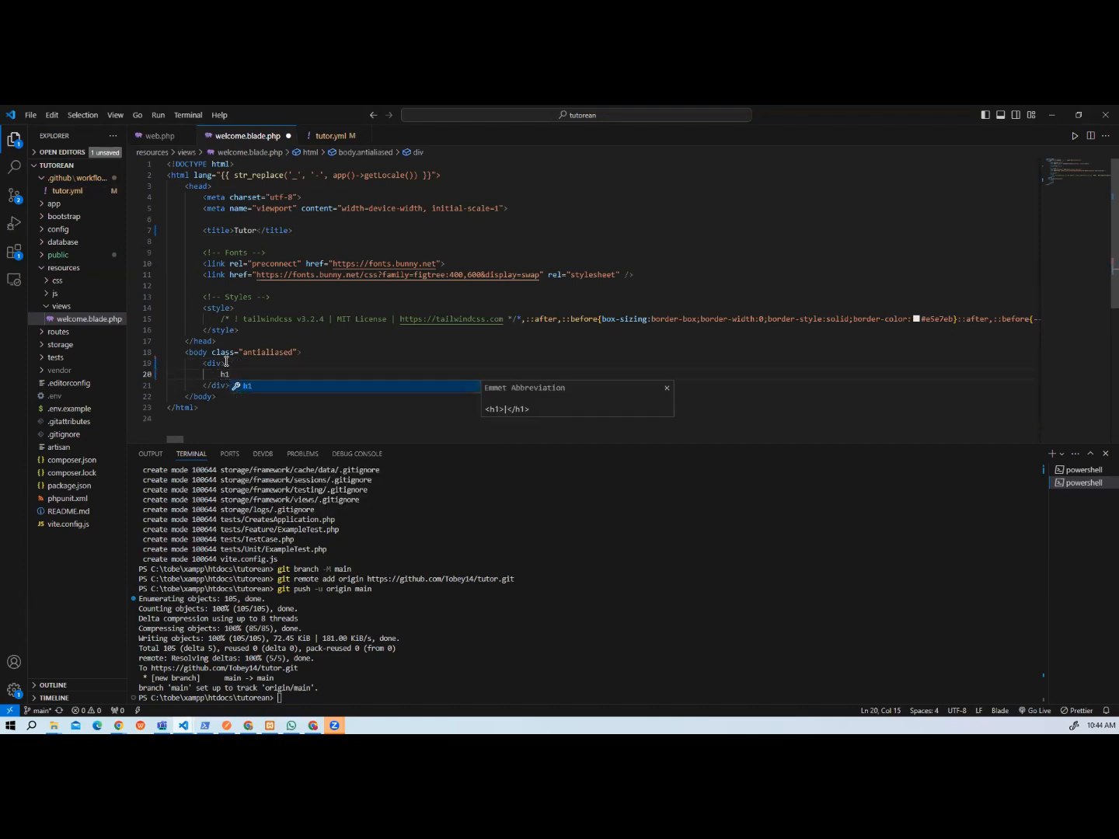
key(Tab)
text(Welcome to)
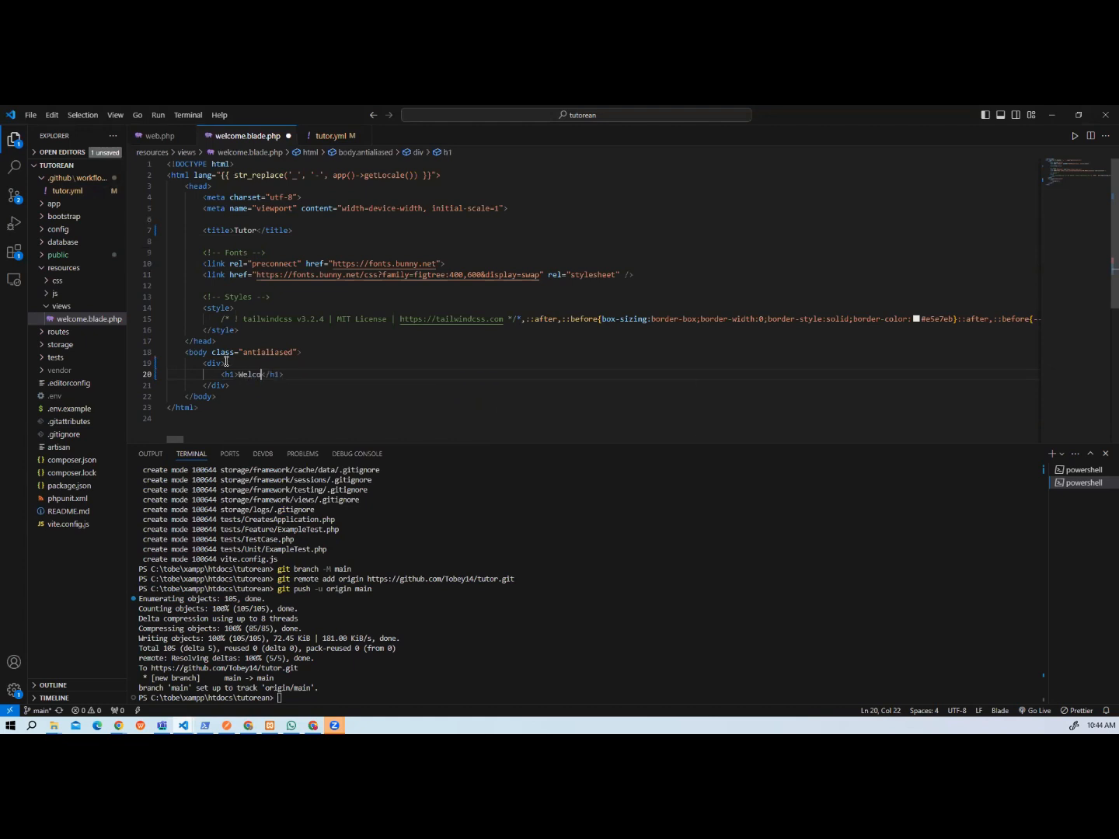
text( Tutor)
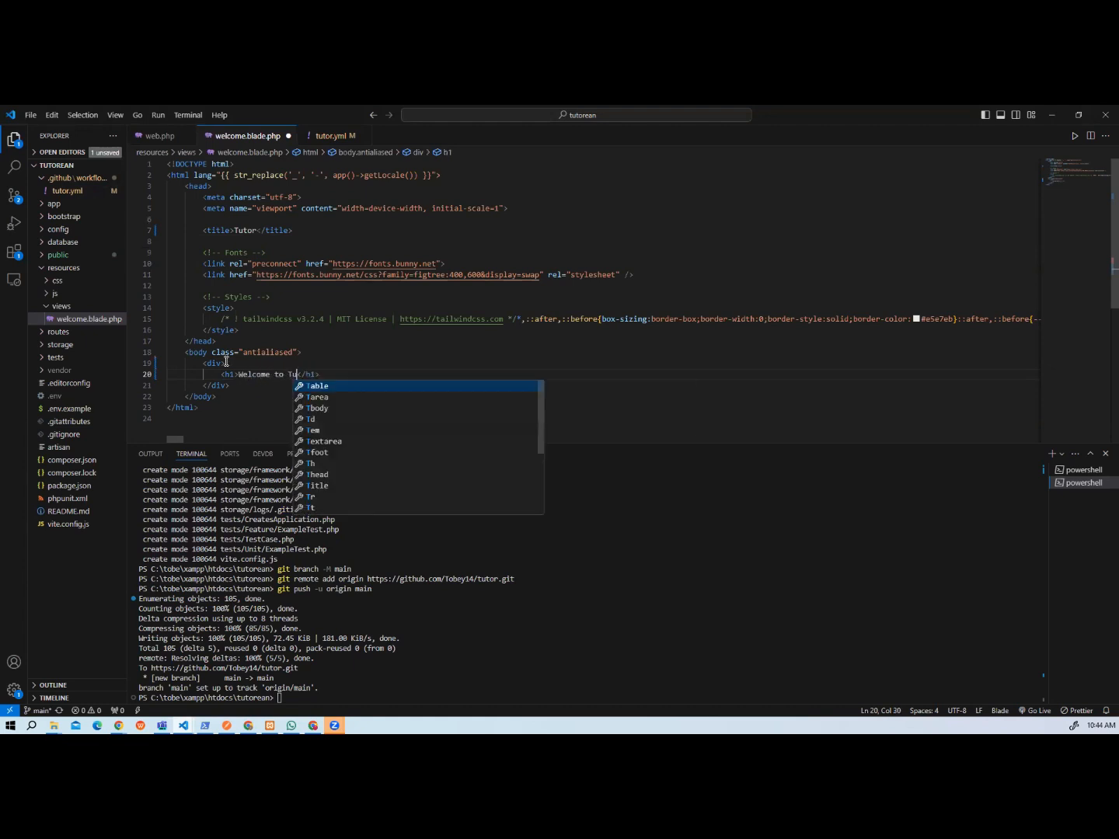
key(ctrl+s)
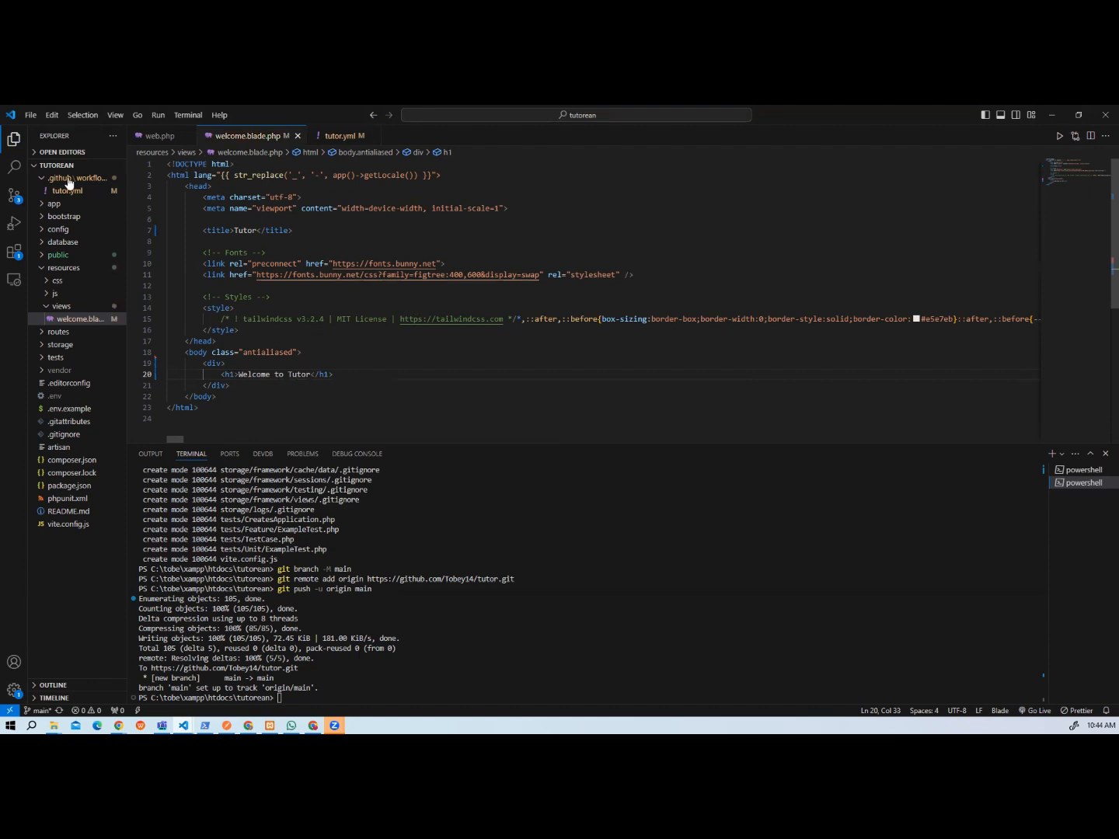
Review the project's pending source-control changes and open the tutorean project's public folder in File Explorer.
click(18, 199)
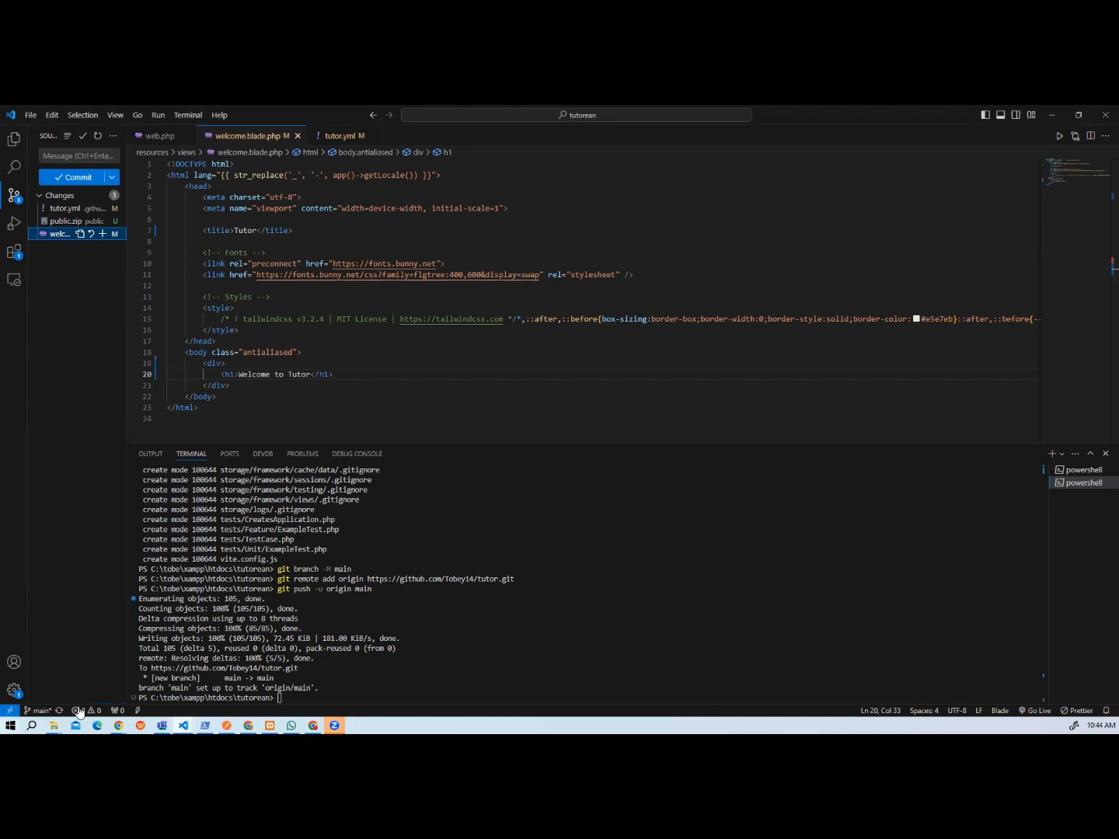
click(53, 727)
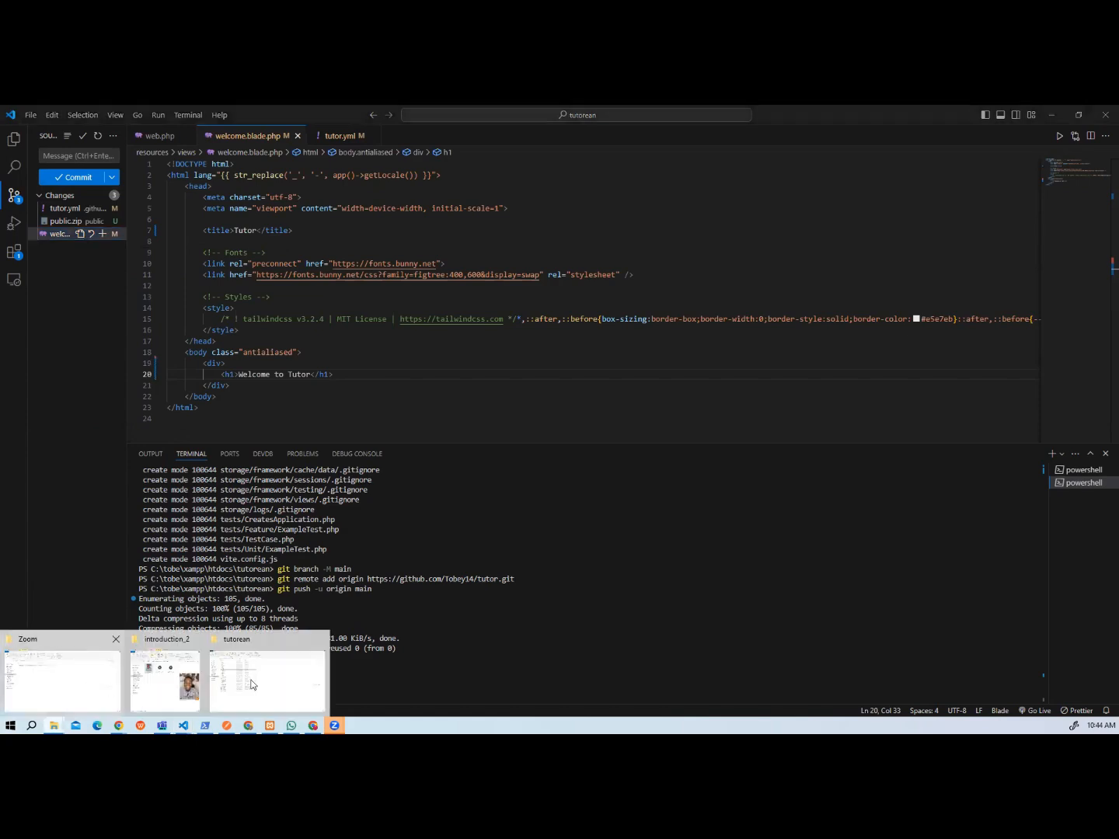
click(277, 680)
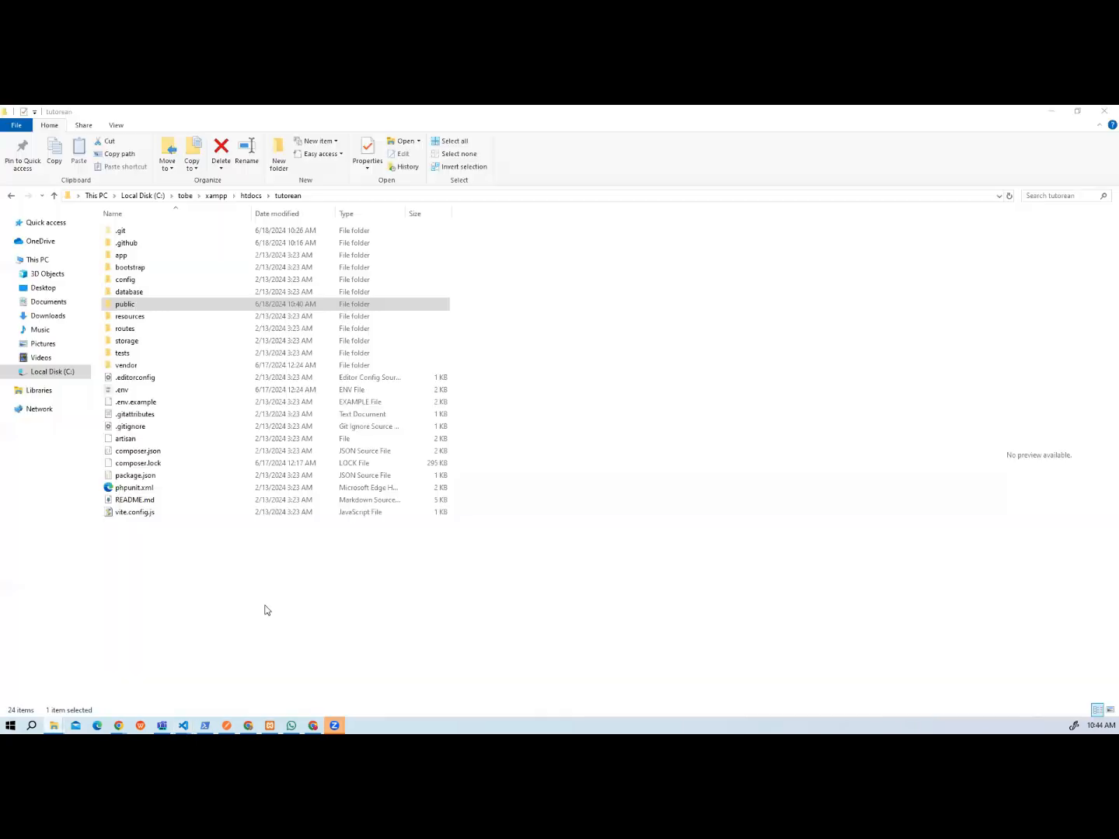
double_click(116, 306)
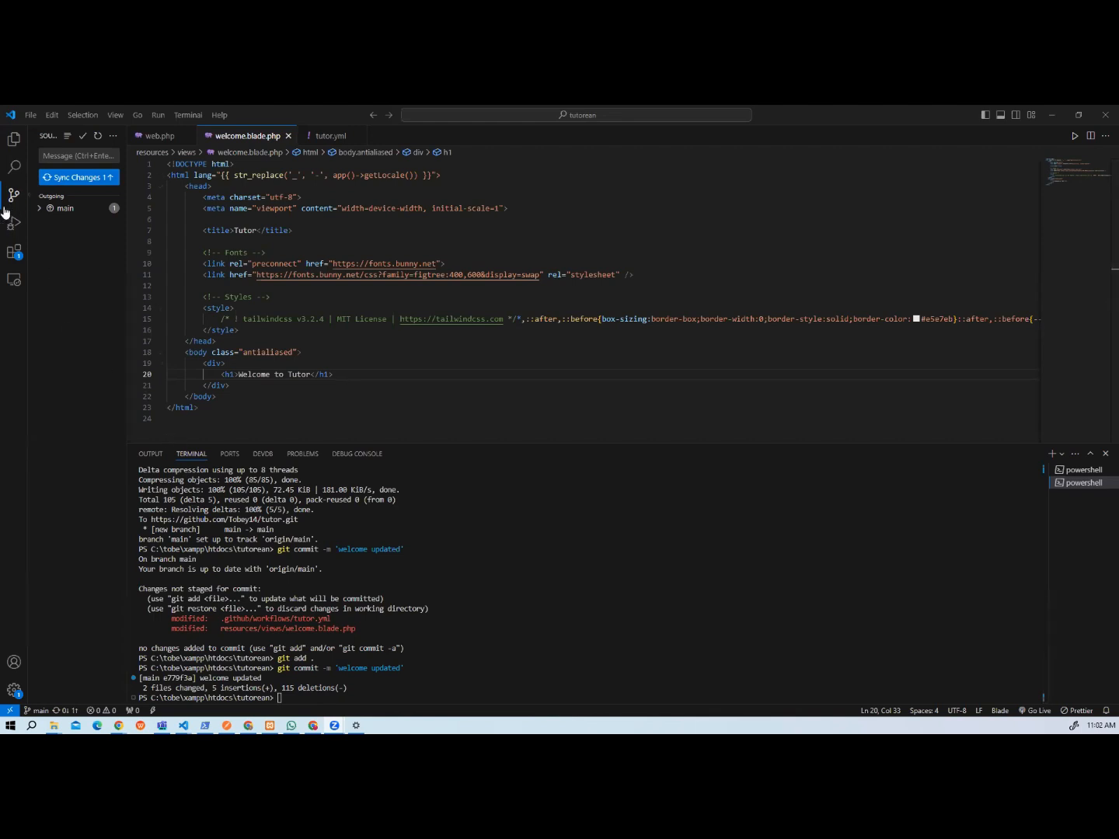
Push the "welcome updated" commit to origin/main and open the details of its Deploying check in the tutor repository on GitHub.
click(79, 178)
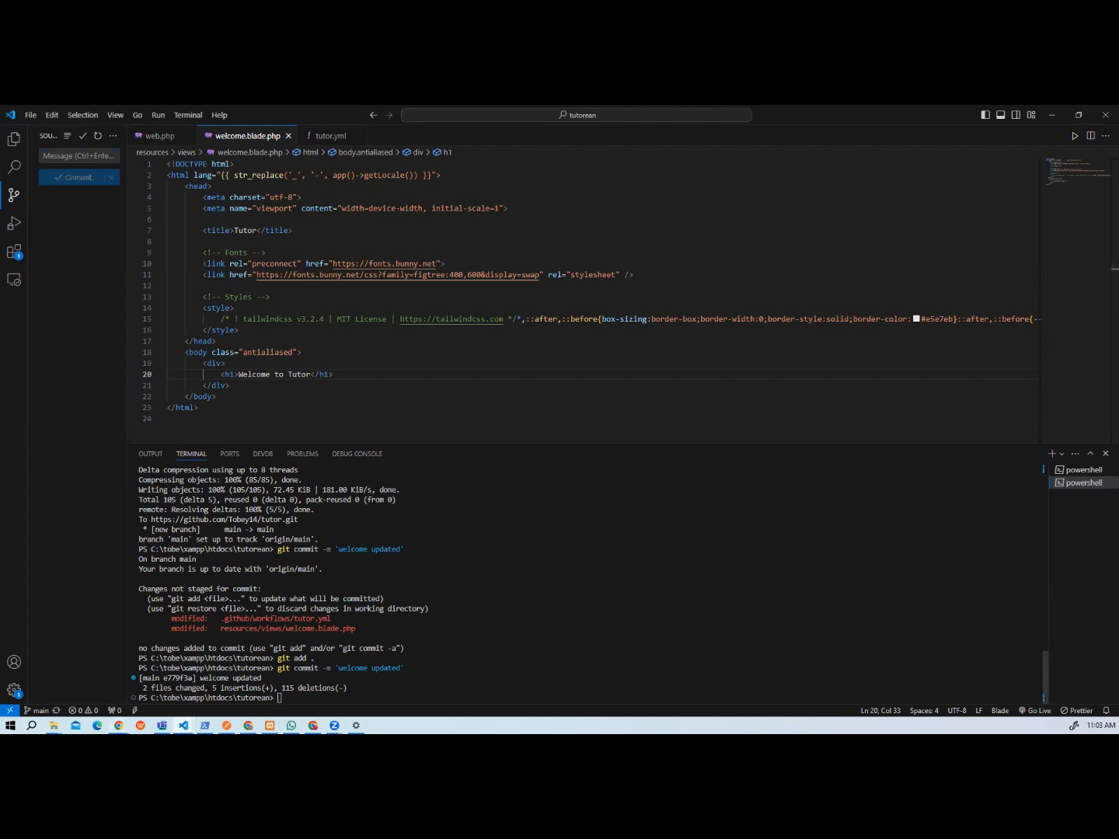
mouse_move(118, 725)
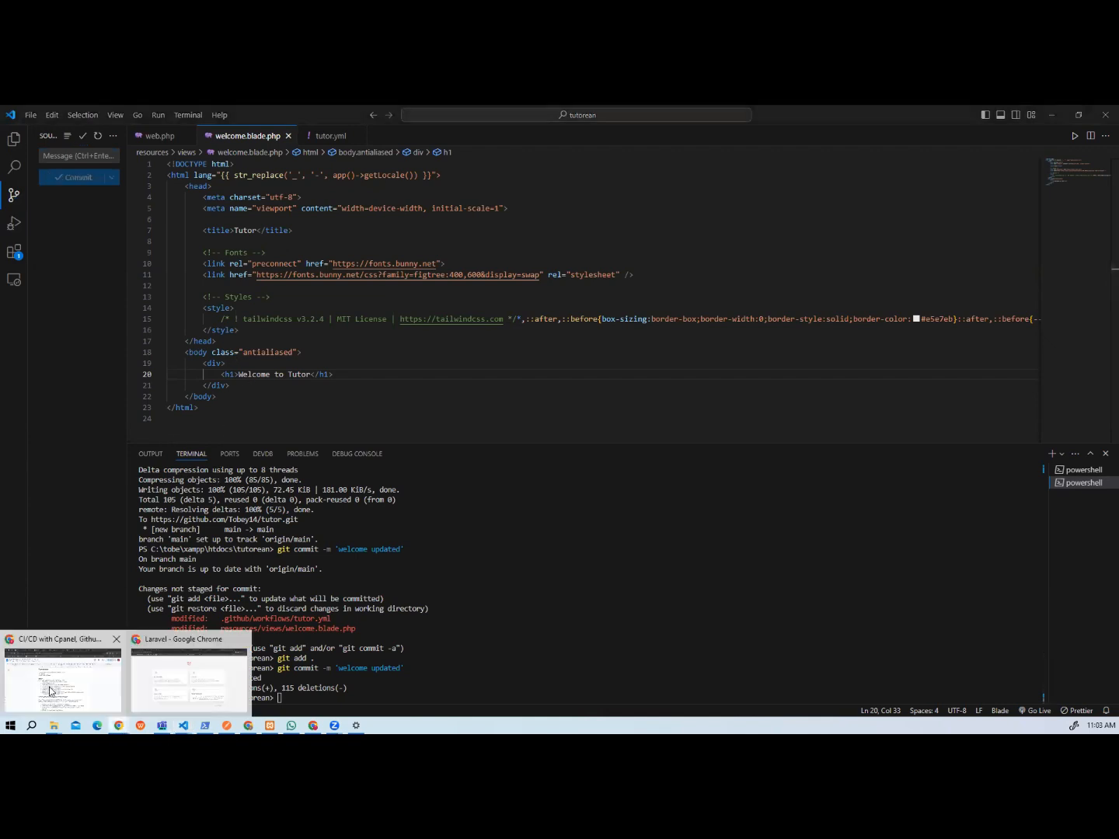
click(154, 687)
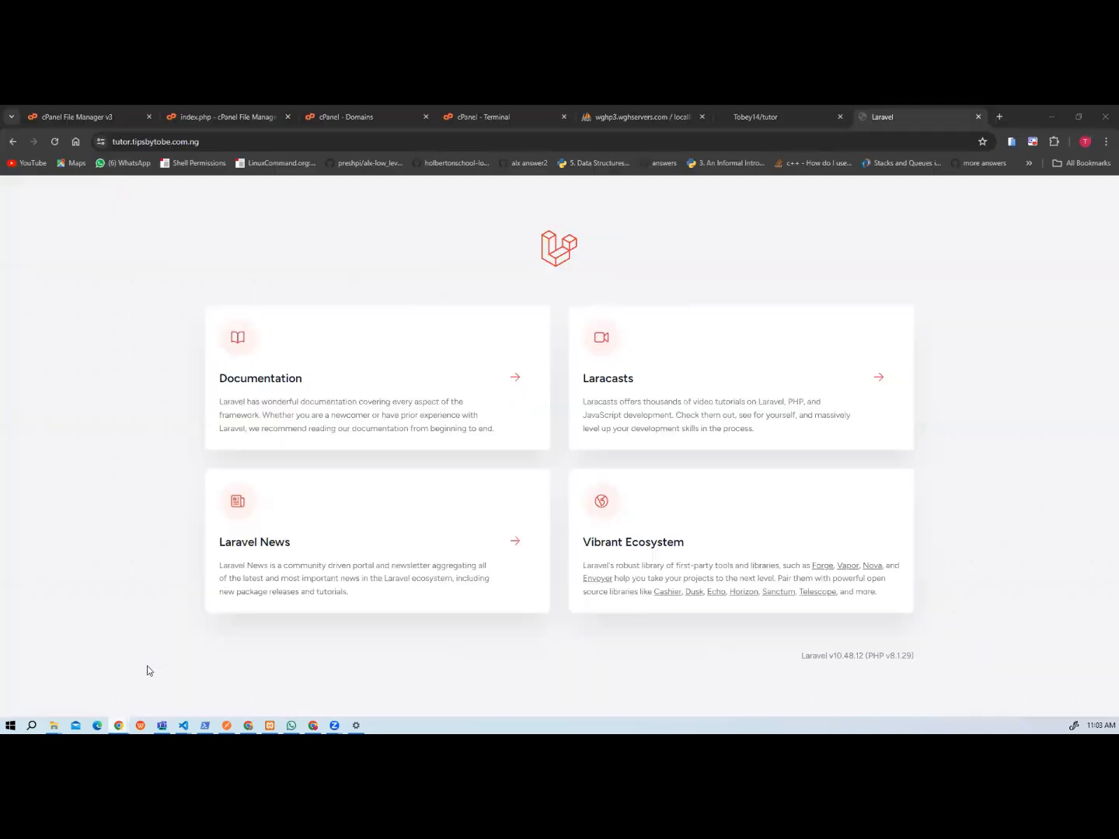
click(747, 121)
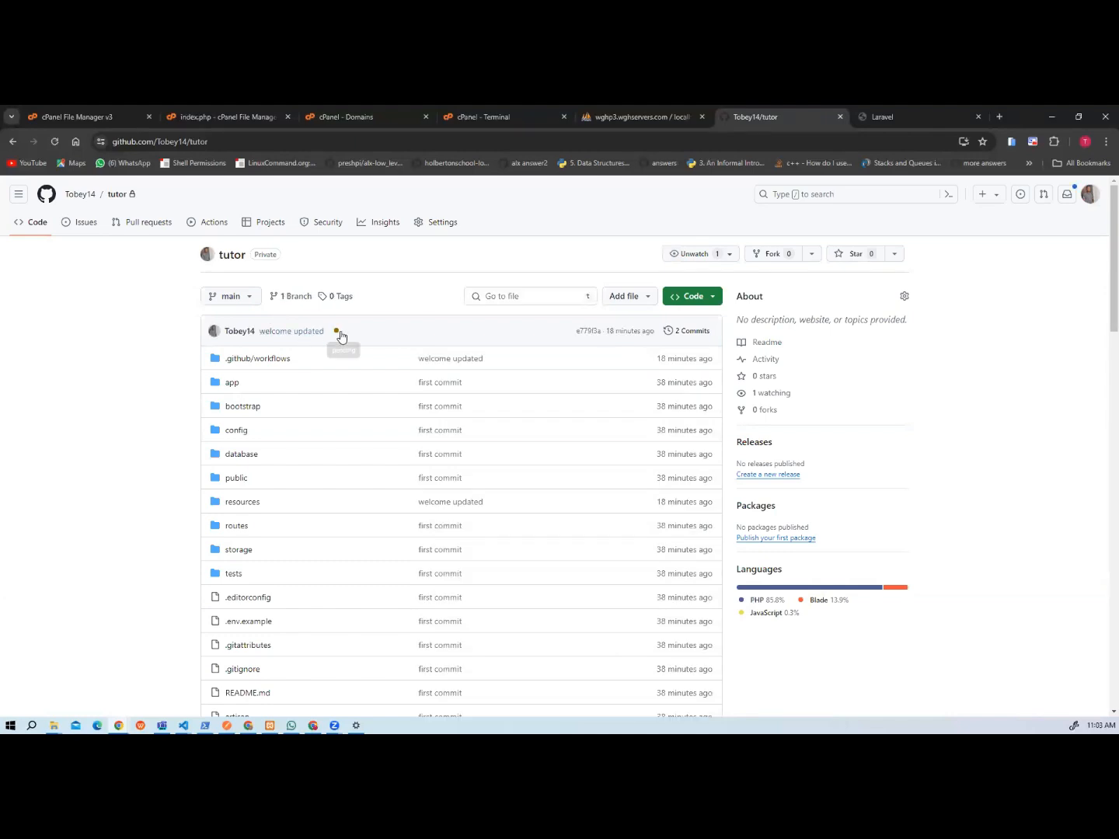
click(338, 332)
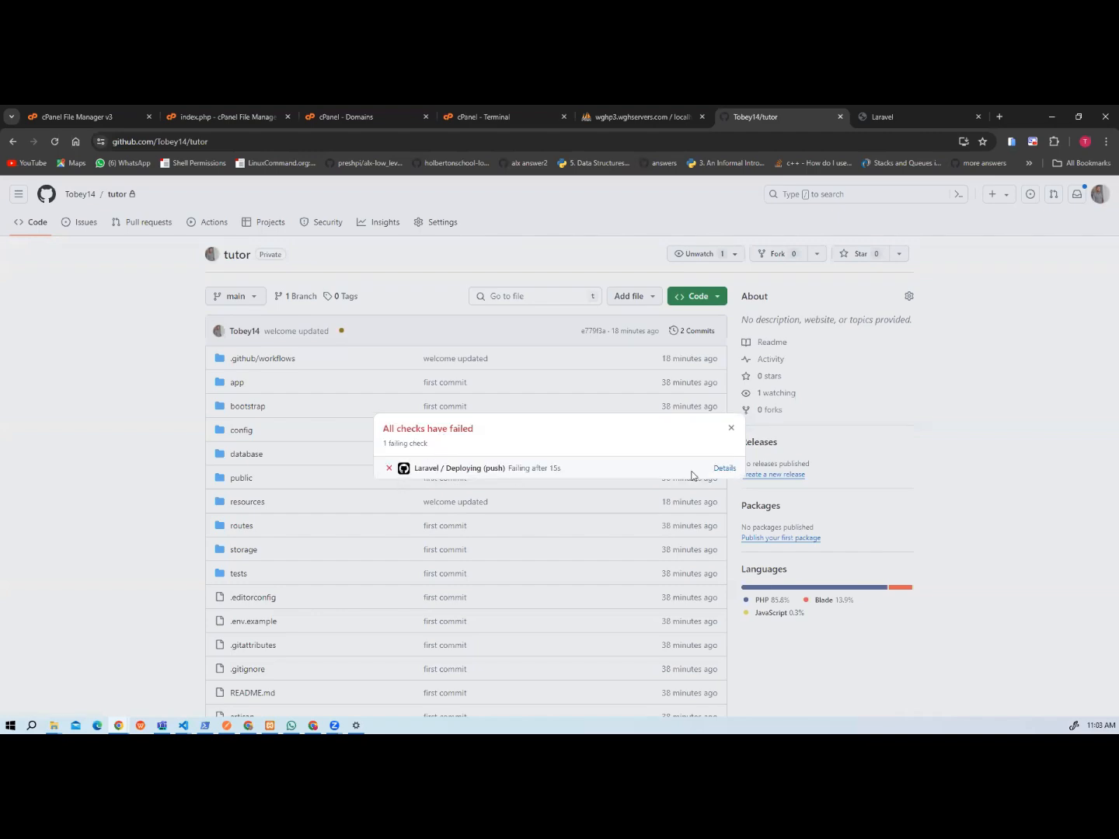
click(723, 469)
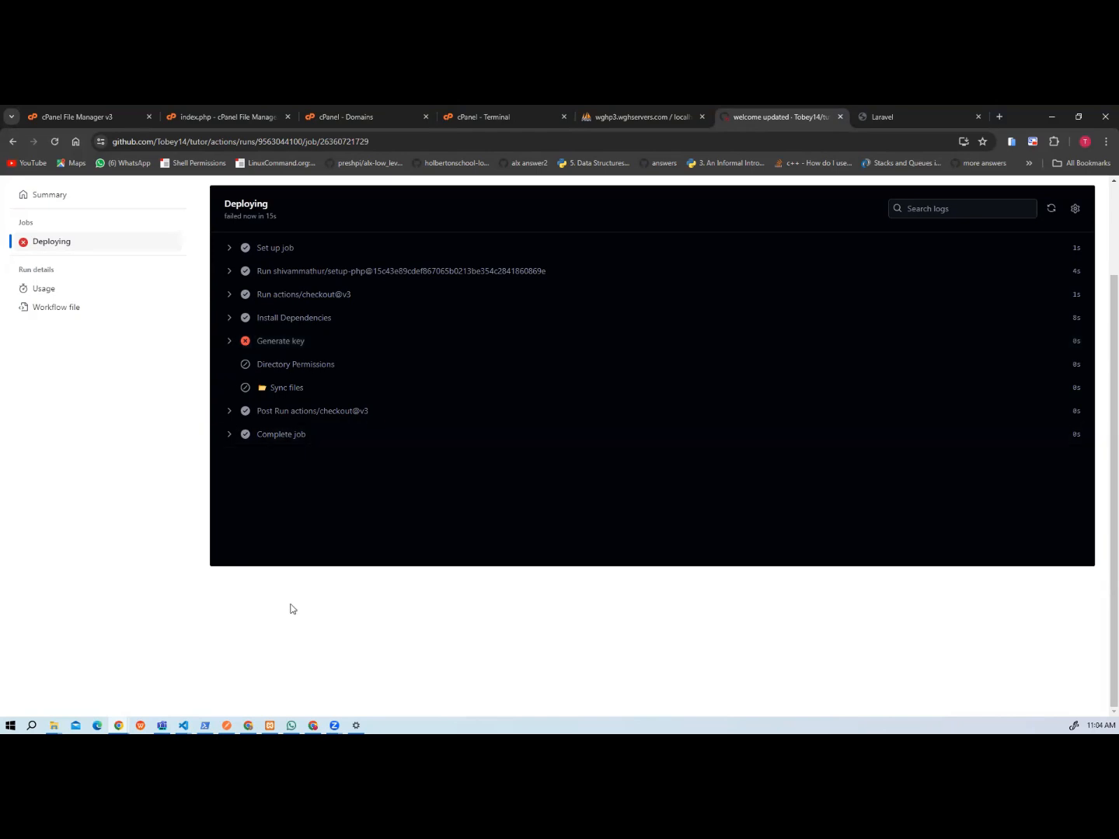
Switch to the tutorean project in Visual Studio Code, comment out the Generate key step in tutor.yml, and save the file.
click(184, 725)
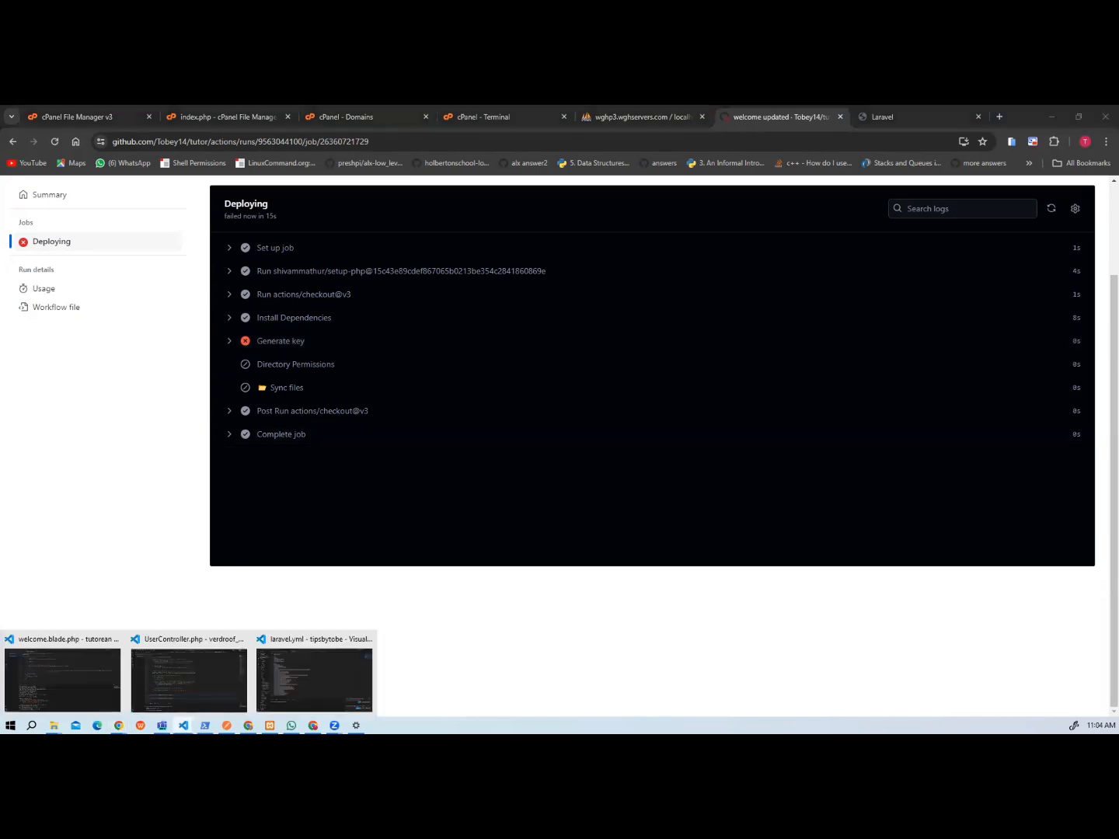
click(295, 682)
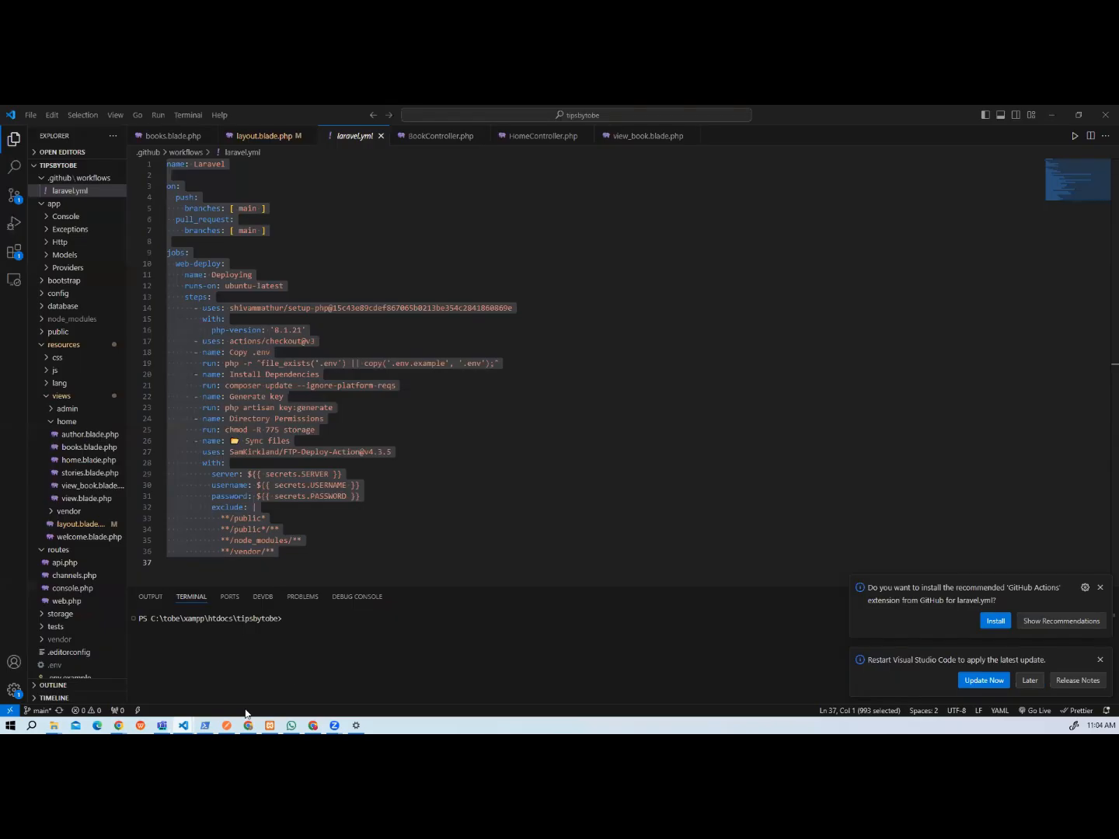
click(184, 725)
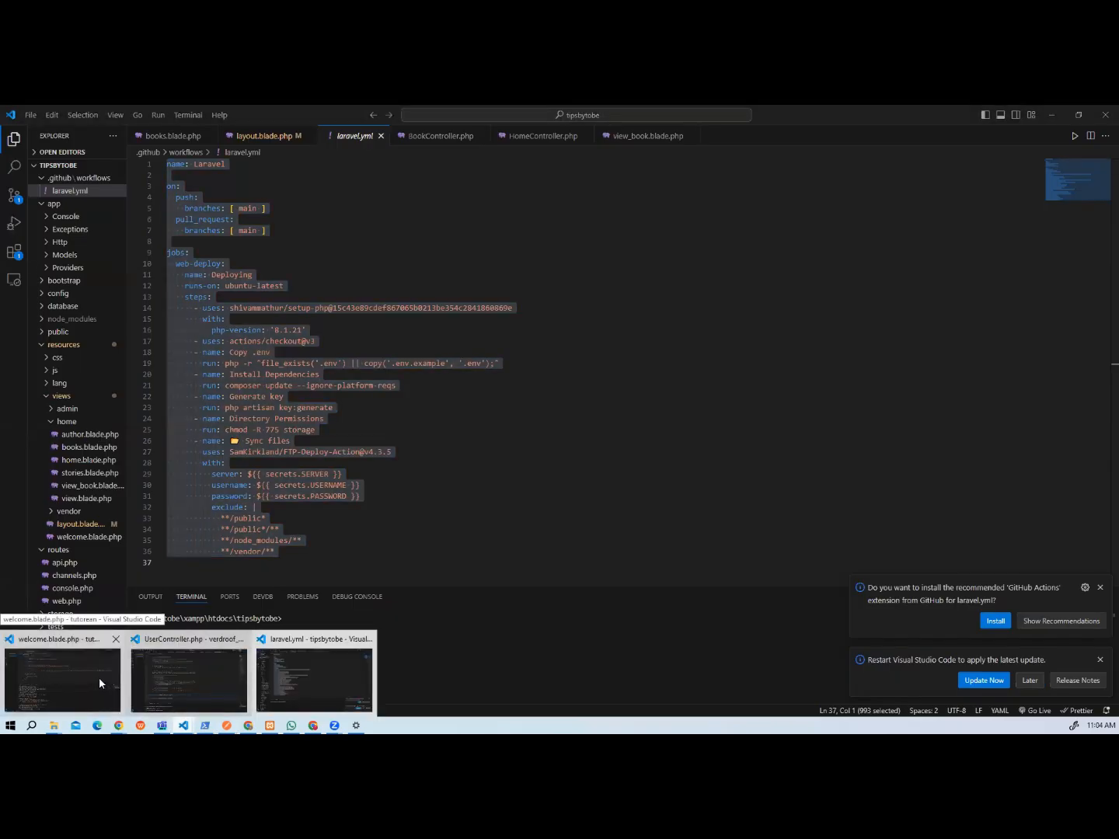
click(100, 680)
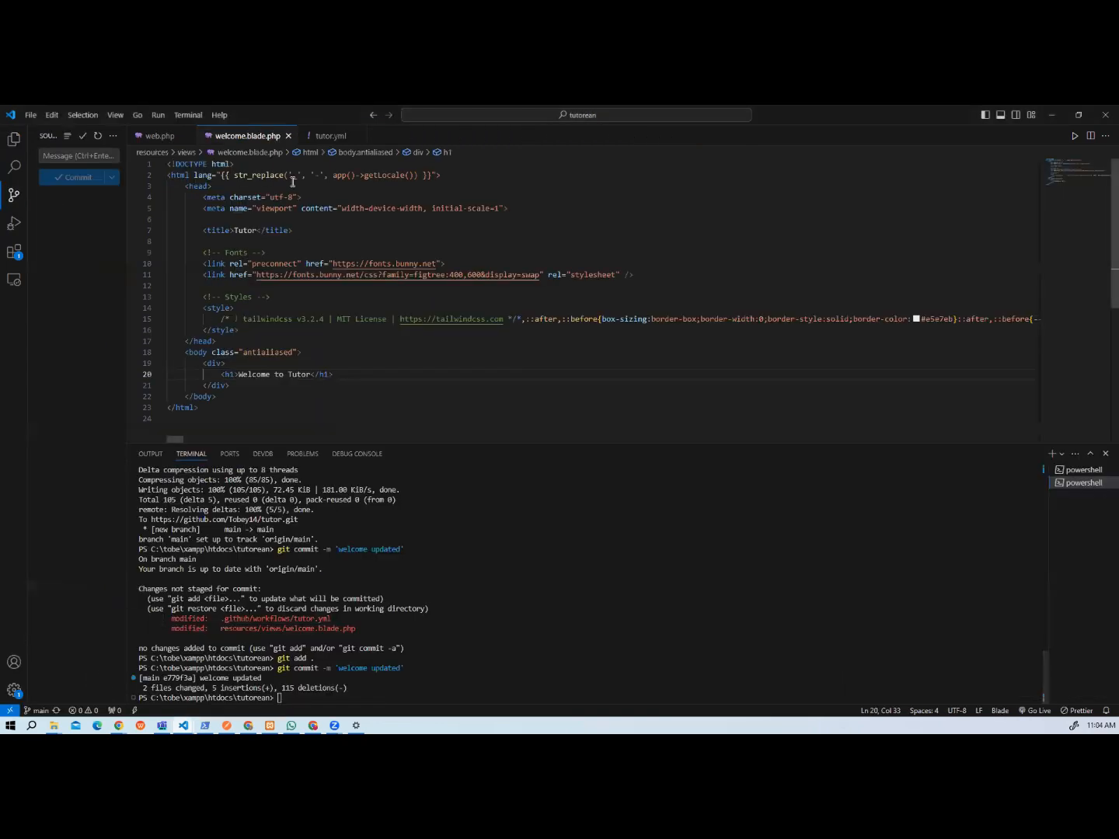
click(326, 143)
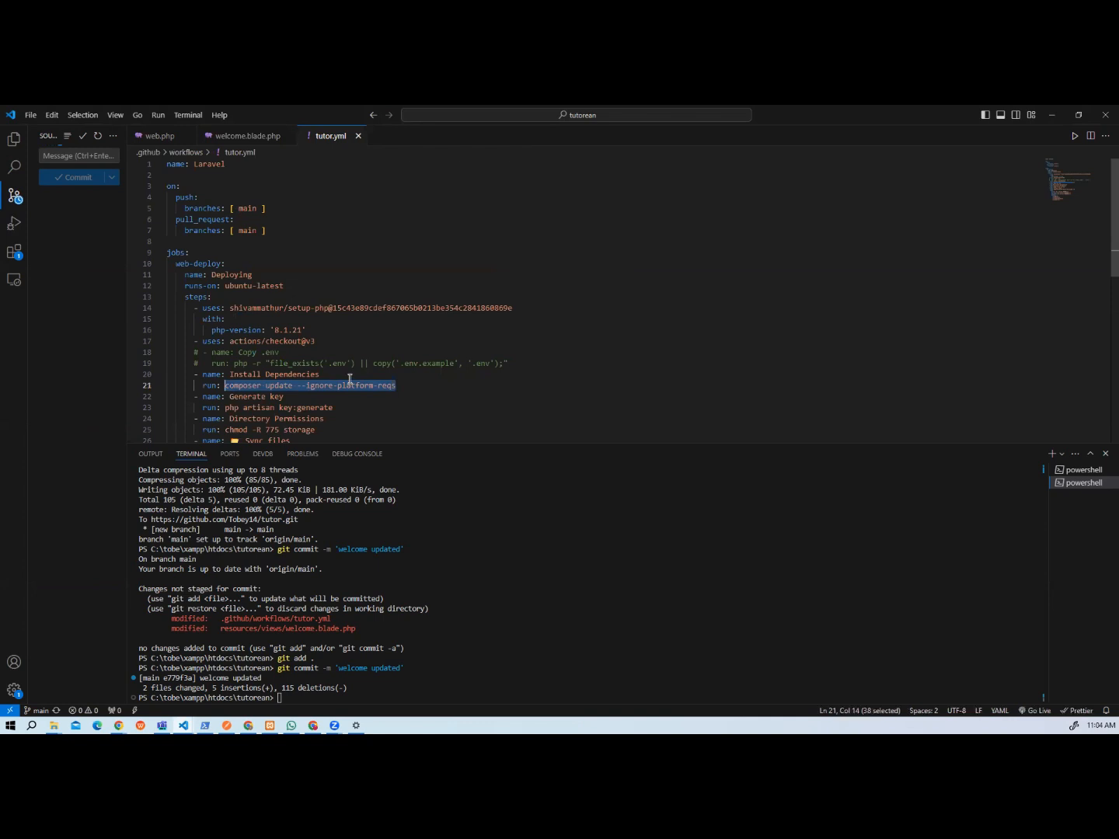
scroll(349, 381, down, 2)
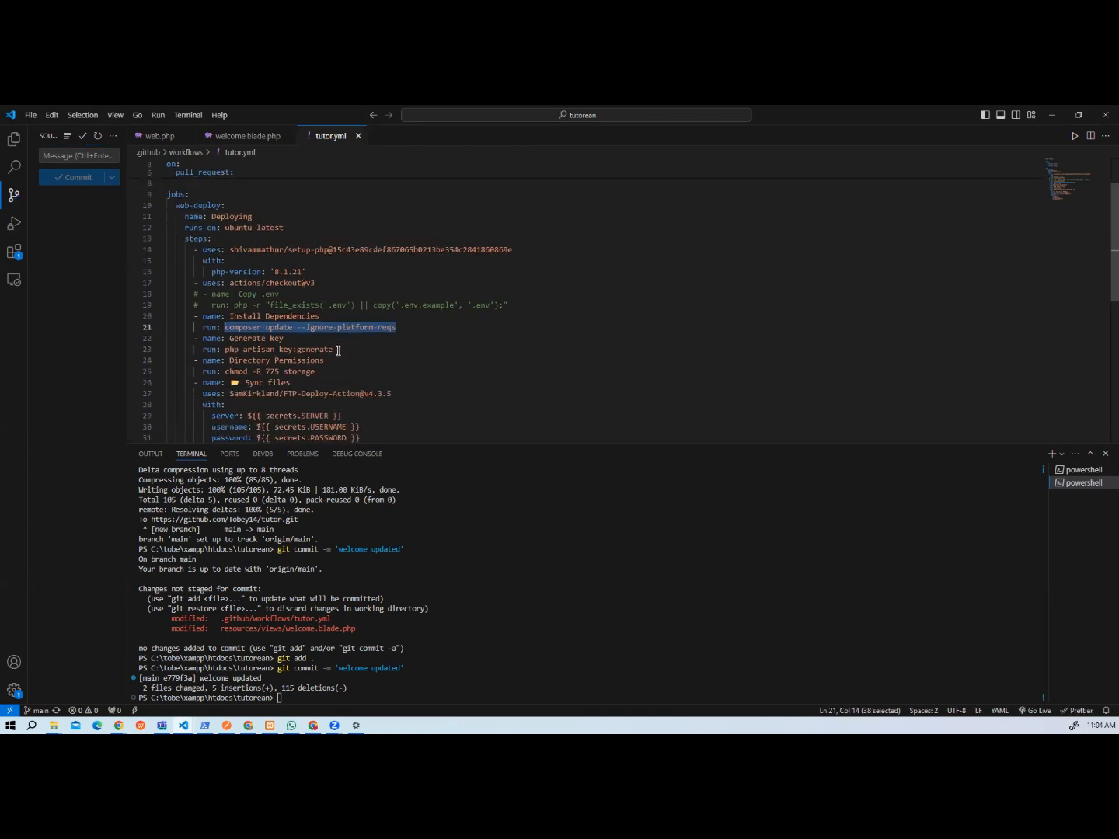
drag(338, 351, 196, 339)
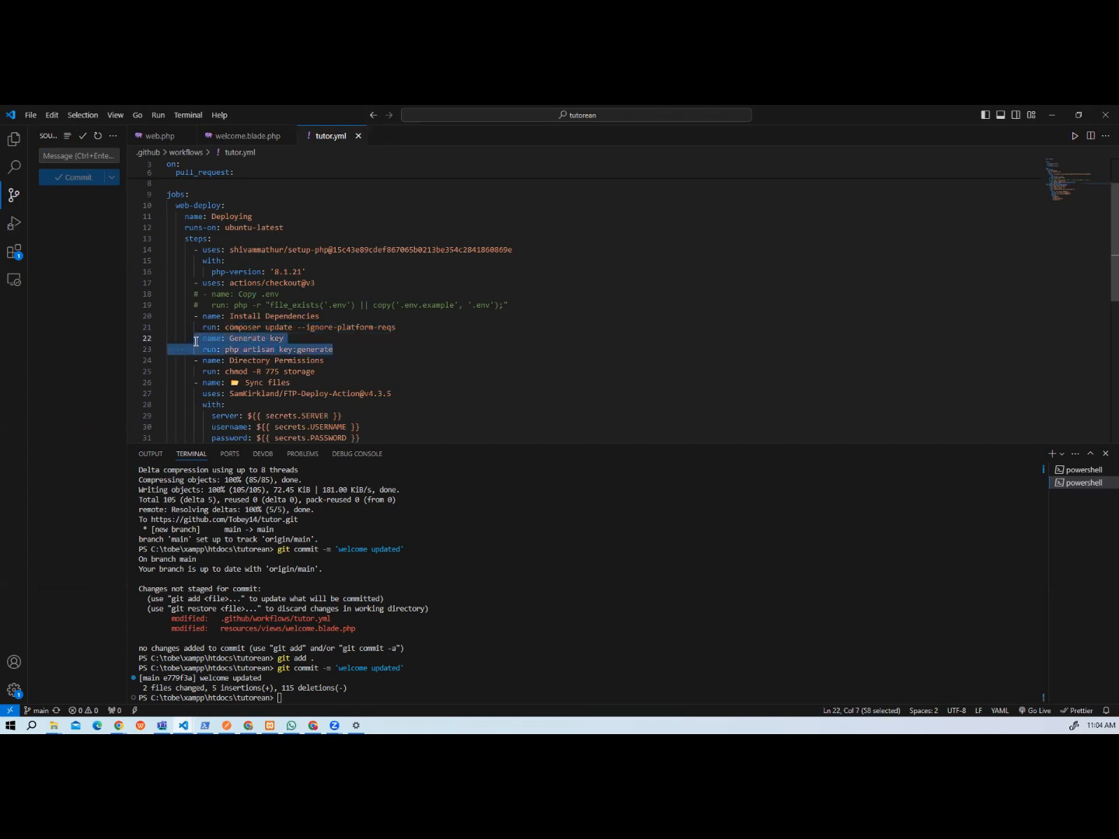
key(ctrl+slash)
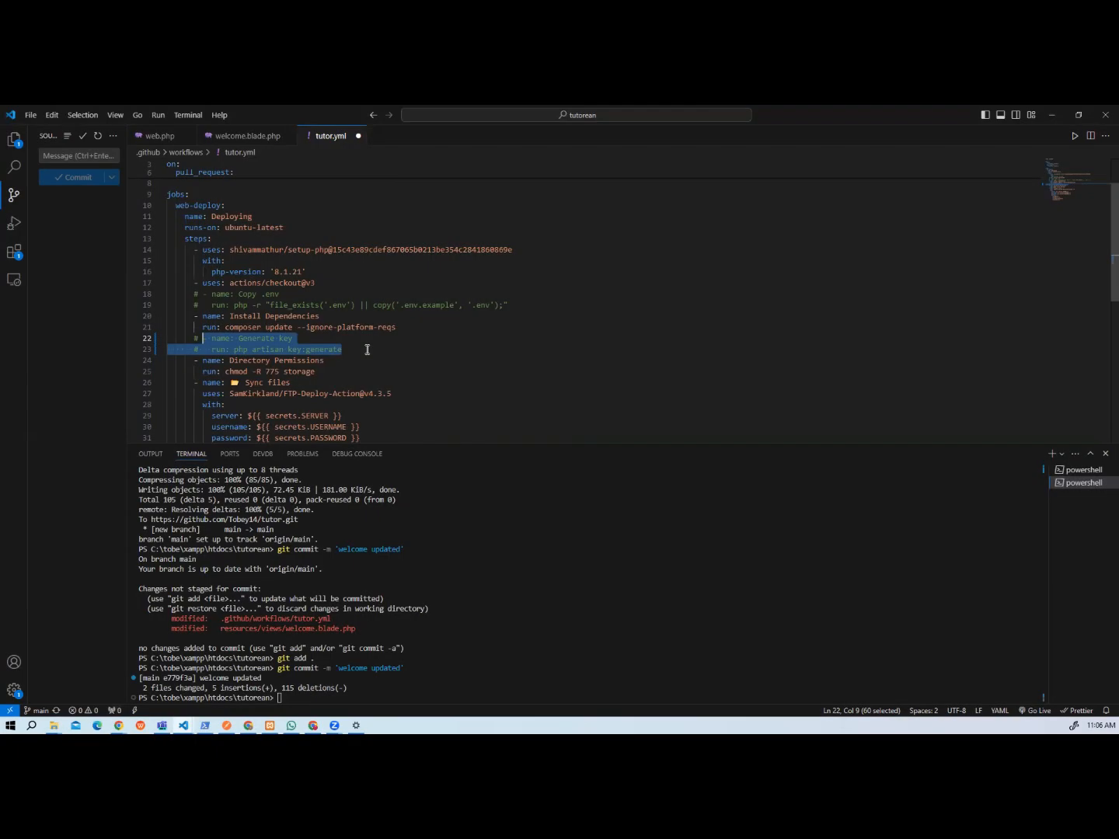
key(ctrl+s)
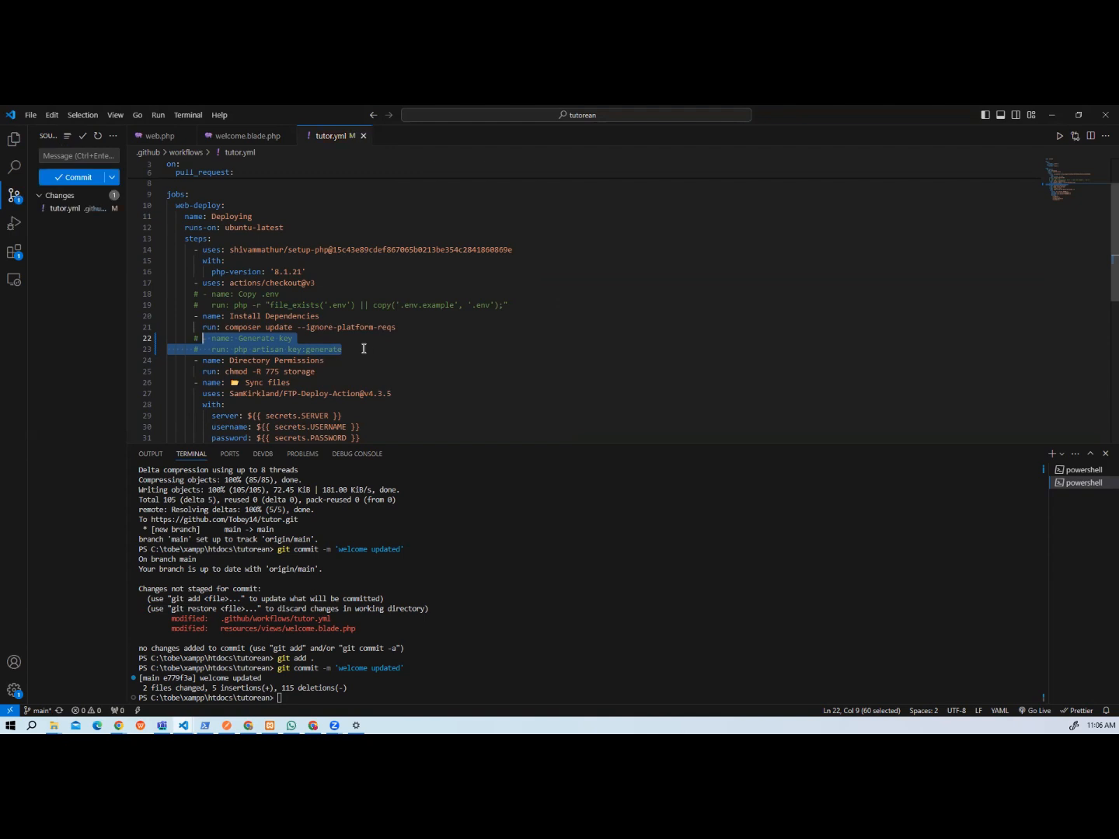
Commit the tutor.yml change with the message "updated yml file" and push it to origin/main.
click(60, 159)
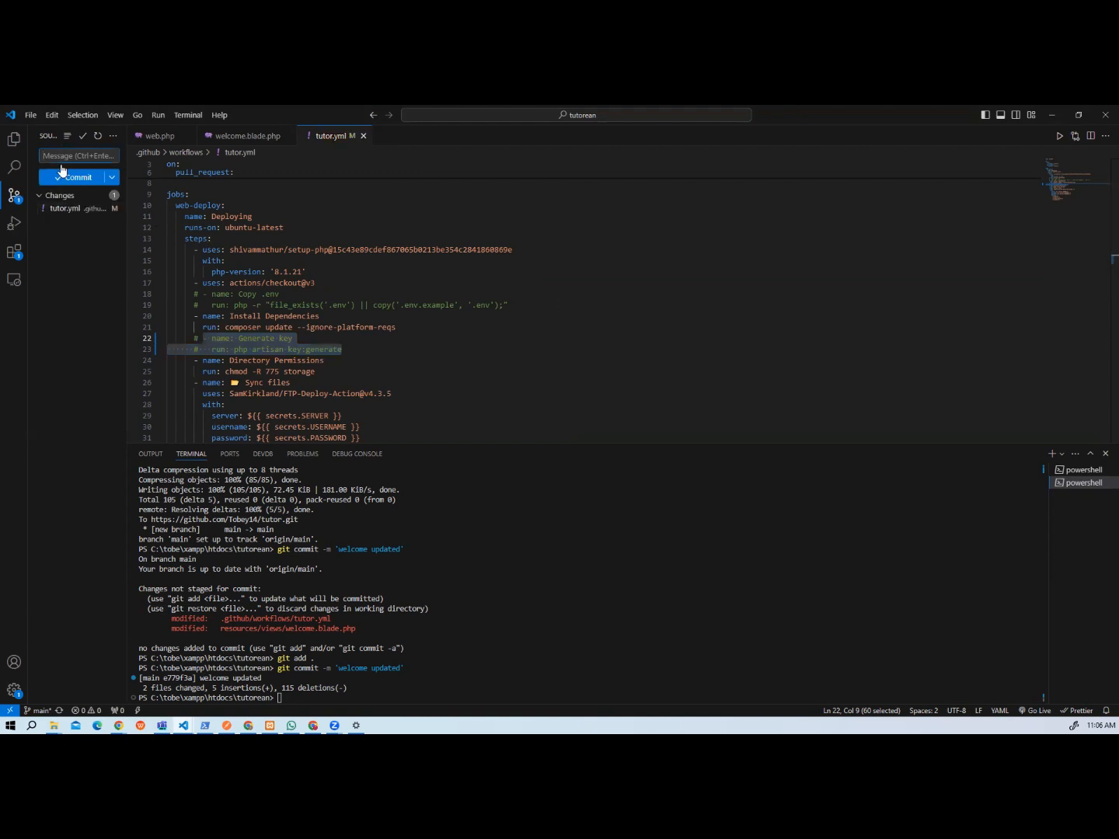
text(updated yml file)
click(71, 179)
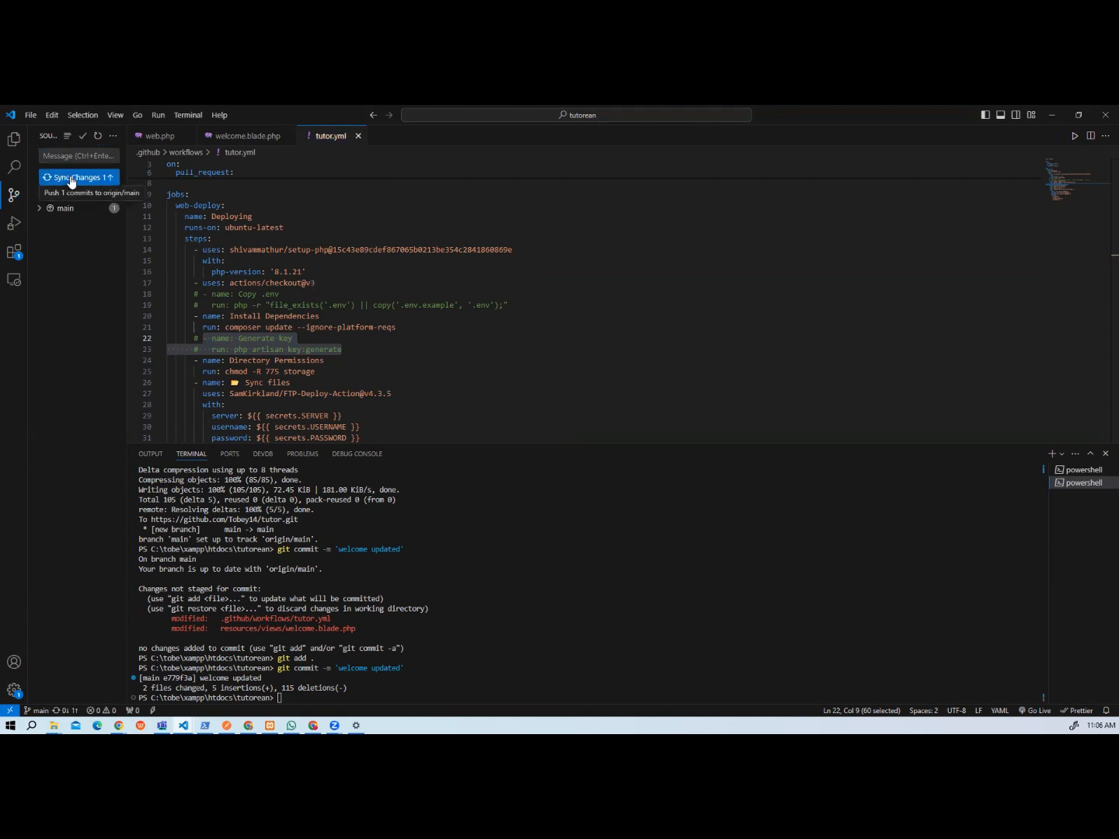
click(68, 179)
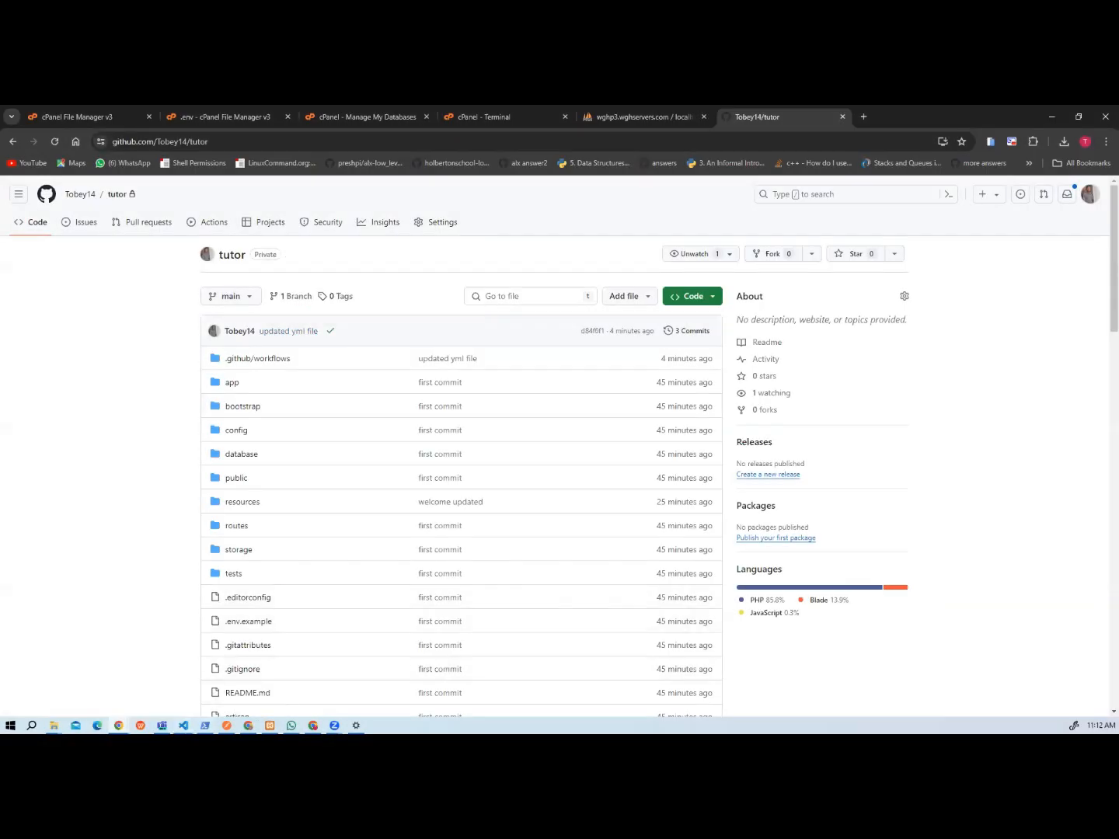
Look at tutor.yml in Visual Studio Code, then switch to Chrome and reload the tutor repository page to check the deployment status.
mouse_move(184, 725)
click(134, 683)
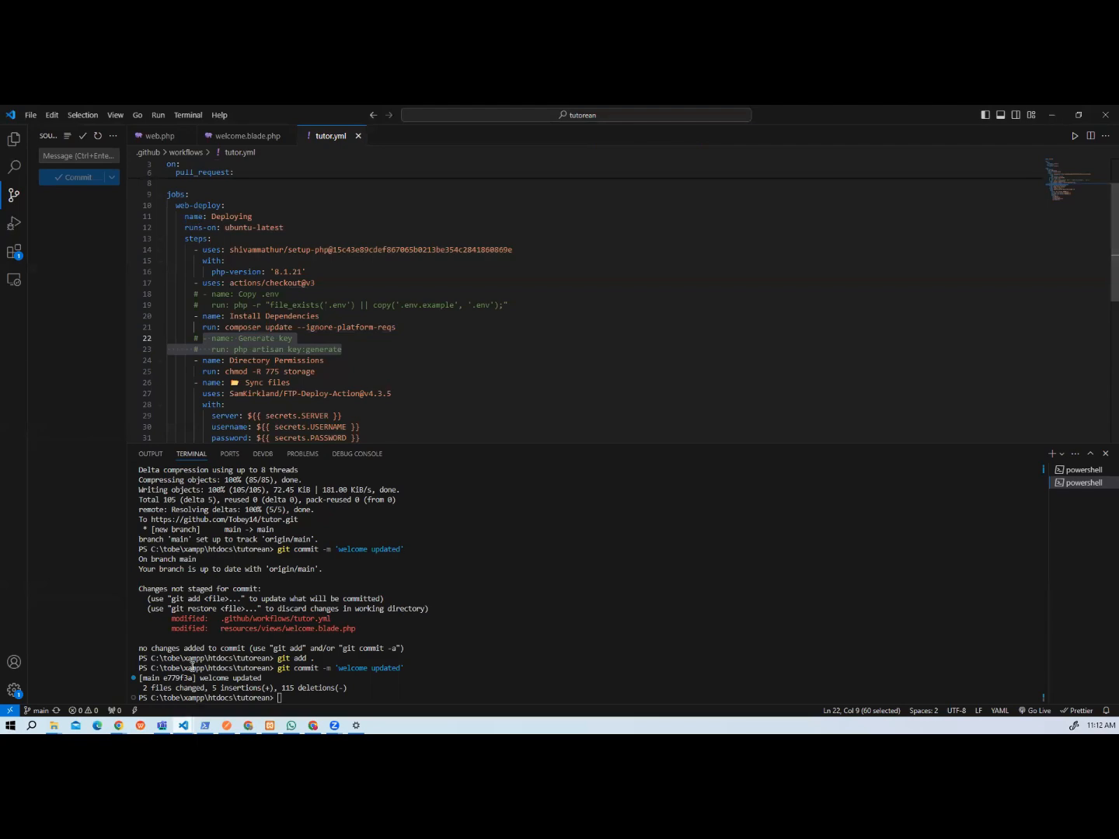
mouse_move(118, 725)
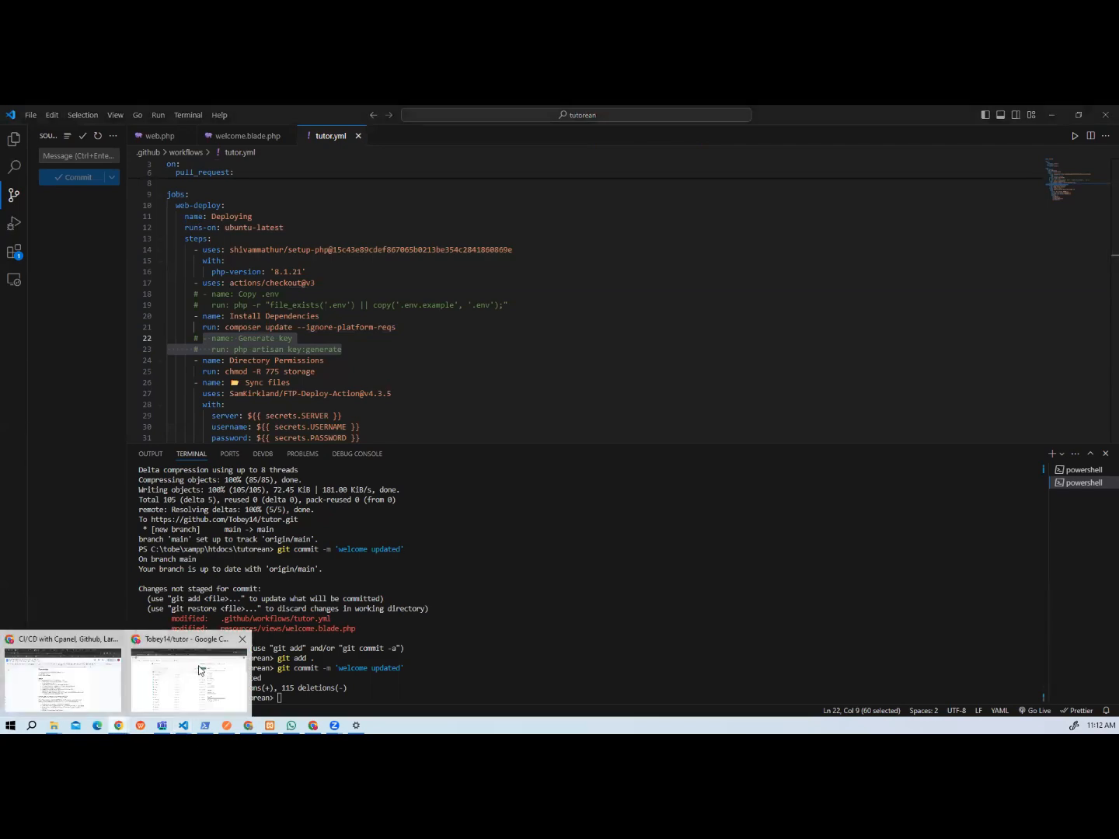
click(199, 670)
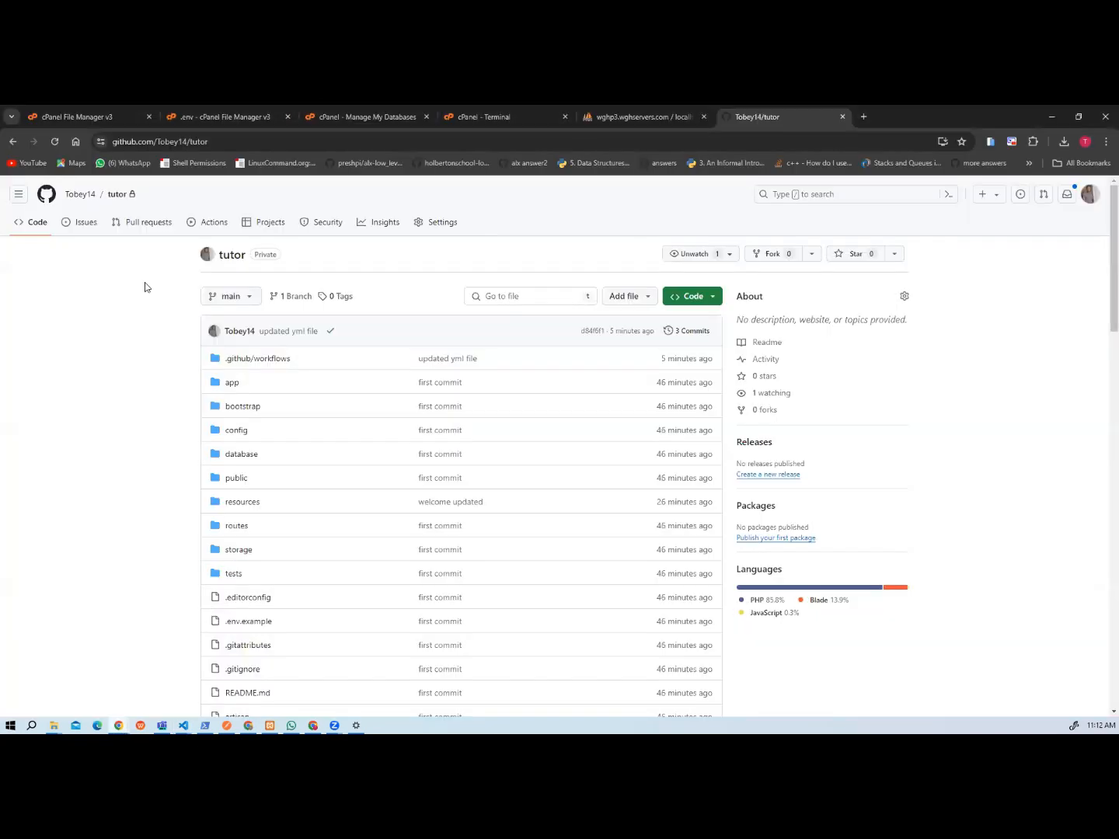
click(55, 142)
Open the site tutor.tipsbytobe.com.ng in a new browser tab.
click(863, 118)
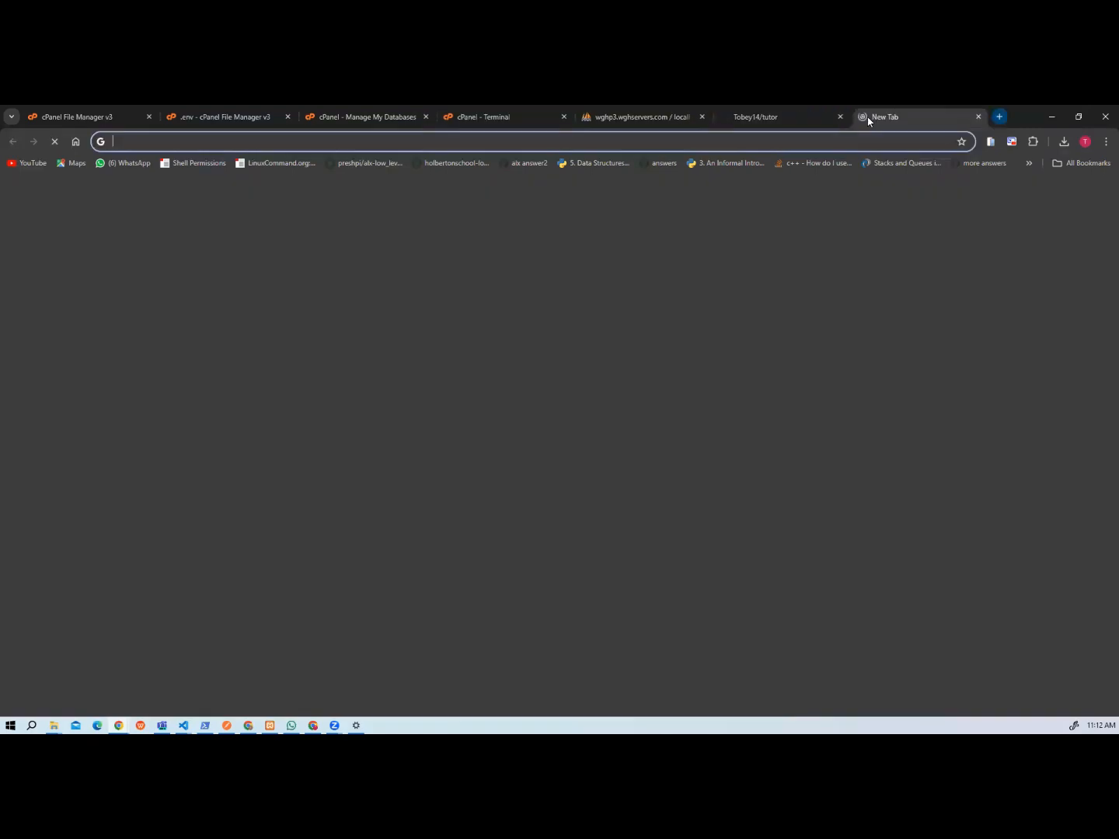
text(tut)
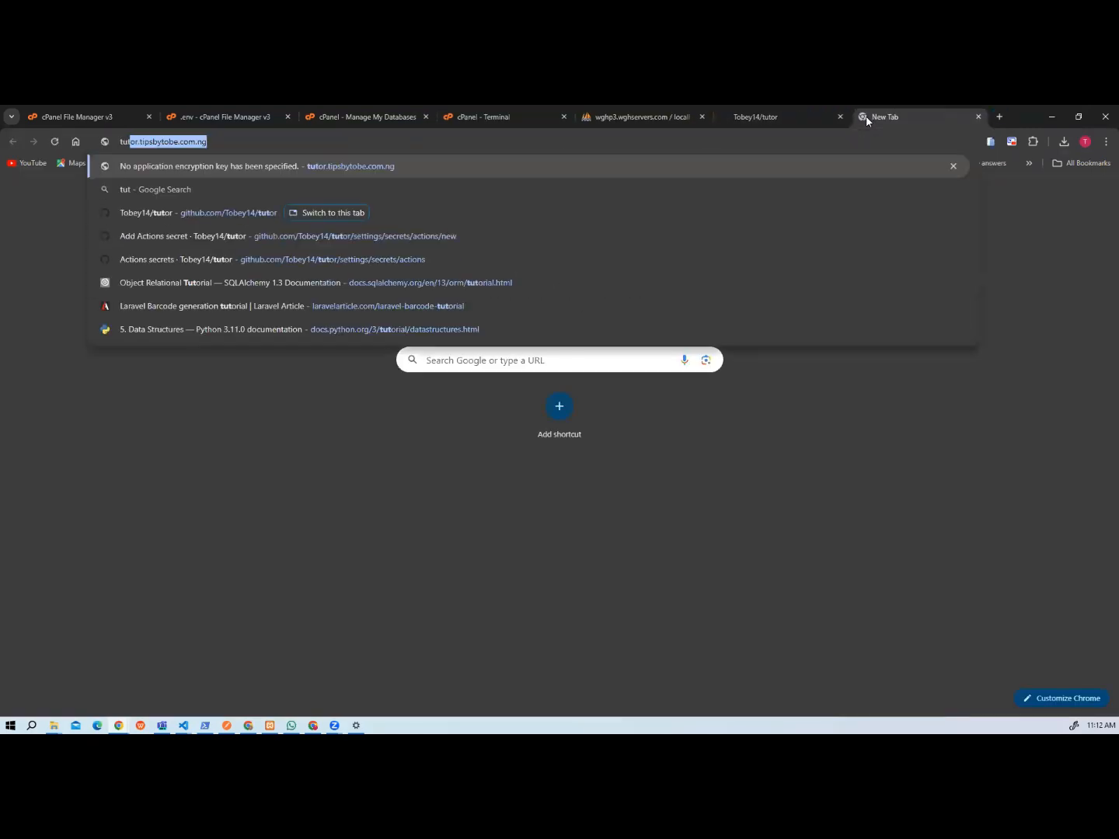
key(Return)
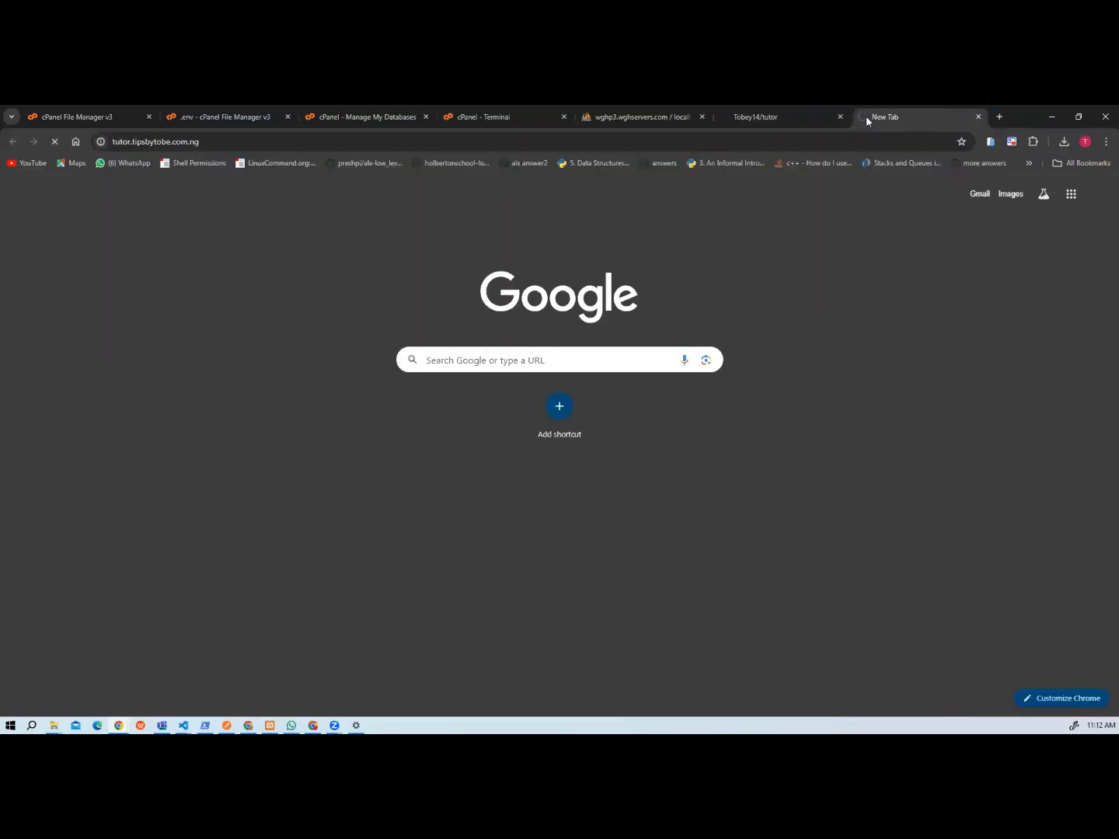